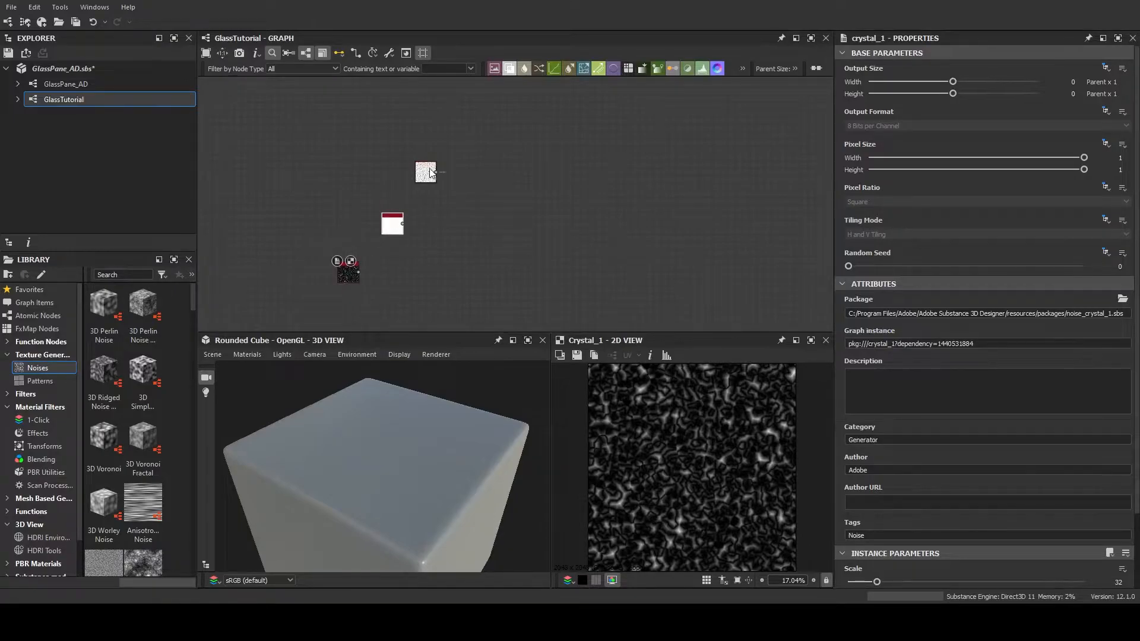
Spread out the noise nodes, placing Cells 1 directly above Cells 3 and moving Crystal 1 well below them
drag(349, 275, 378, 294)
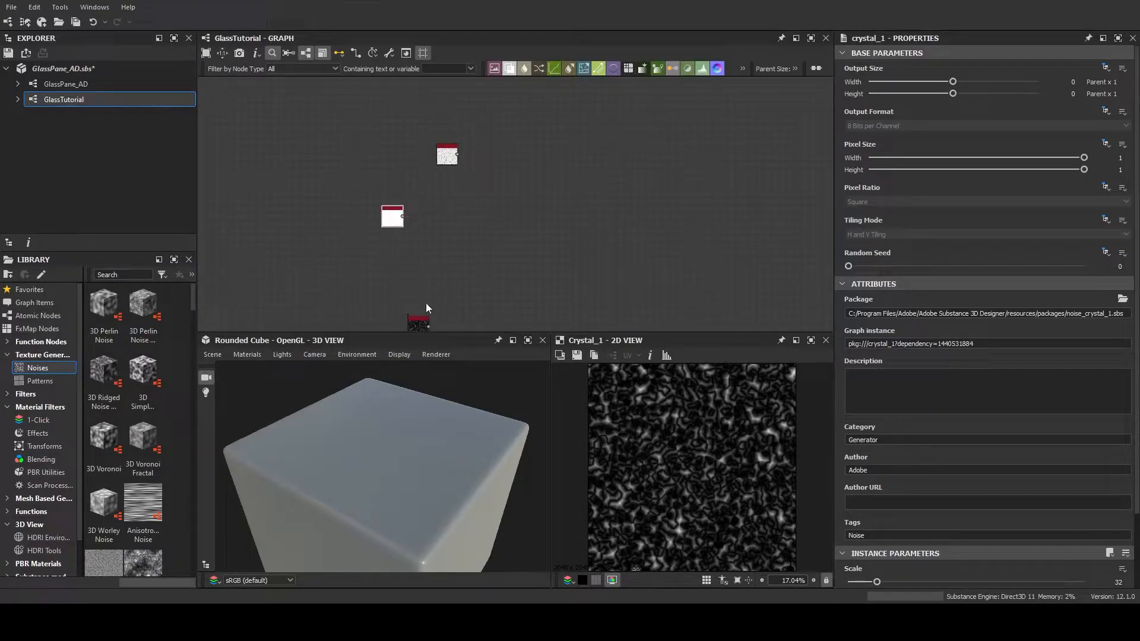
drag(420, 325, 416, 291)
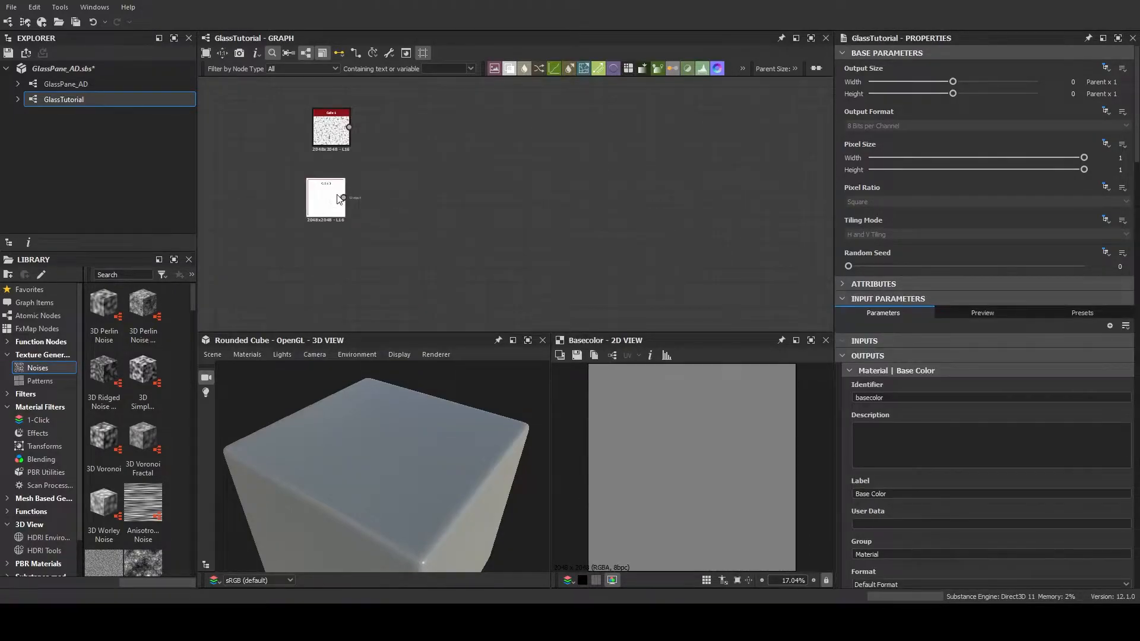
drag(334, 195, 339, 193)
middle_drag(400, 180, 451, 207)
scroll(451, 207, up, 3)
middle_drag(379, 198, 381, 219)
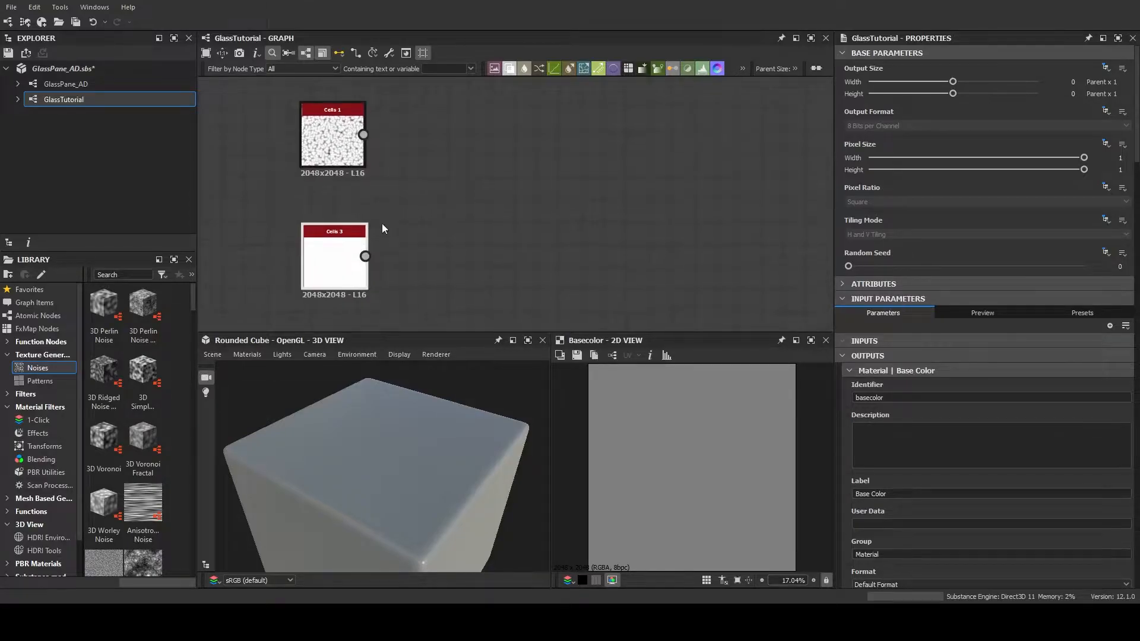
Add a Blend node and connect Cells 1 to its Foreground and Cells 3 to its Background
drag(465, 222, 466, 223)
click(521, 280)
drag(364, 136, 474, 233)
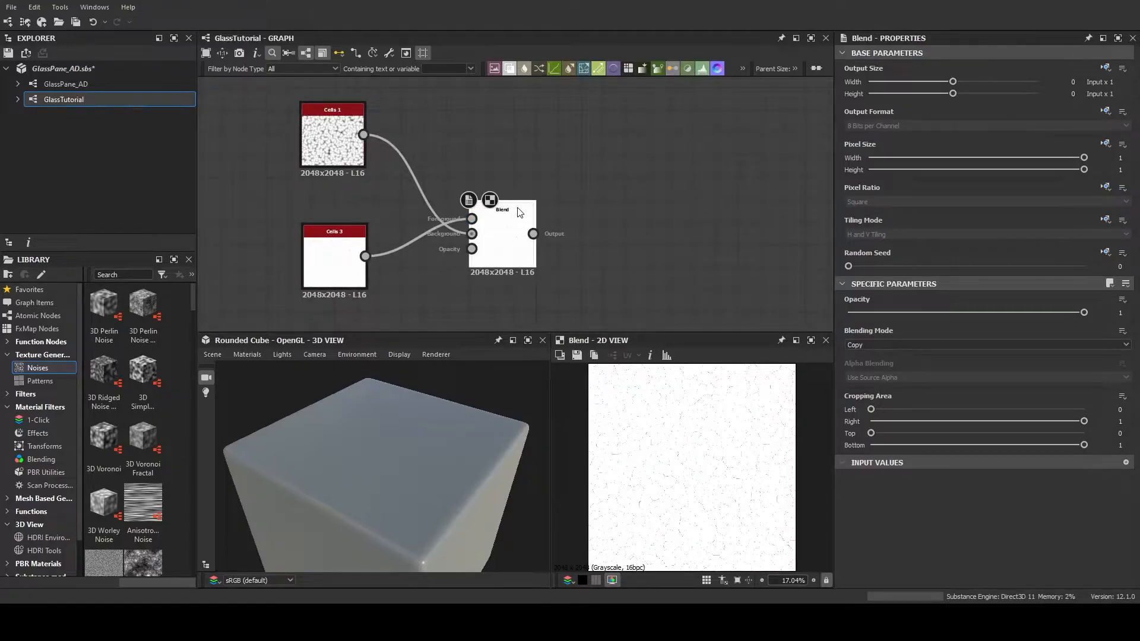
drag(363, 135, 472, 218)
drag(365, 256, 472, 234)
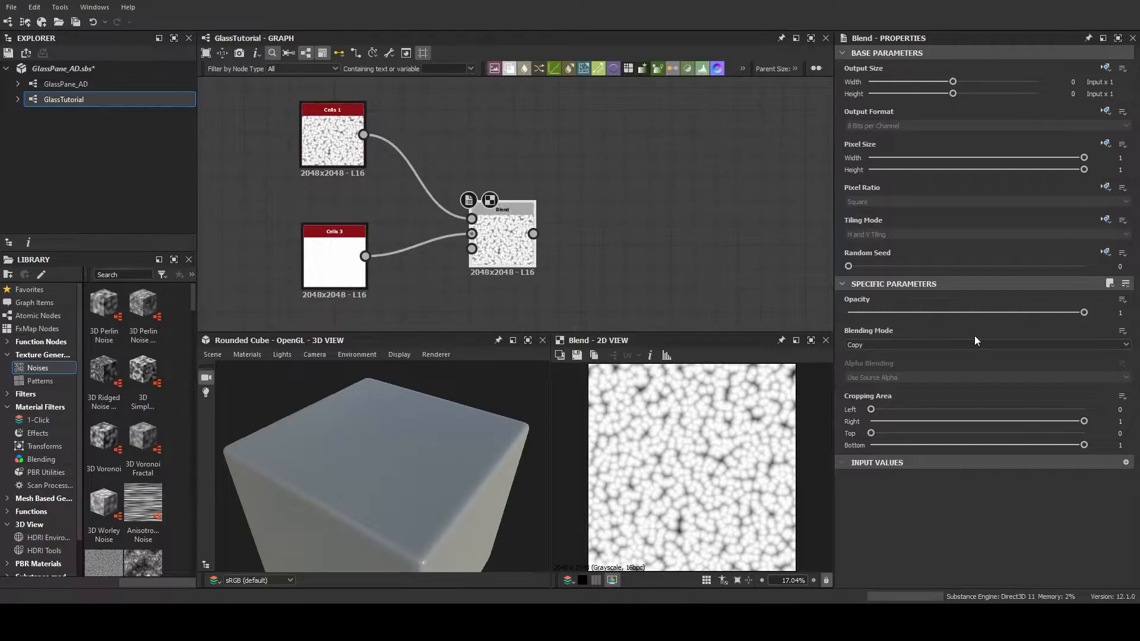
Try several blending modes on the Blend node, stopping at Soft Light
click(929, 362)
scroll(925, 343, down, 4)
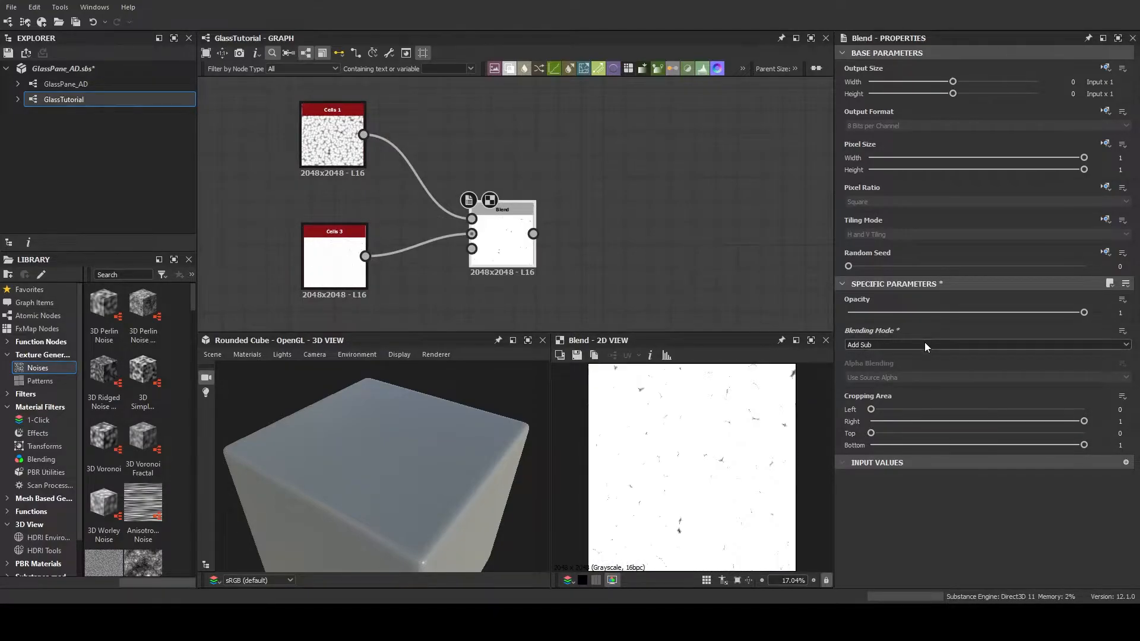
scroll(925, 343, down, 2)
scroll(924, 343, down, 4)
Make room before the Blend node and insert a Levels node on the links from Cells 1 and Cells 3
middle_drag(626, 263, 715, 221)
drag(438, 224, 403, 246)
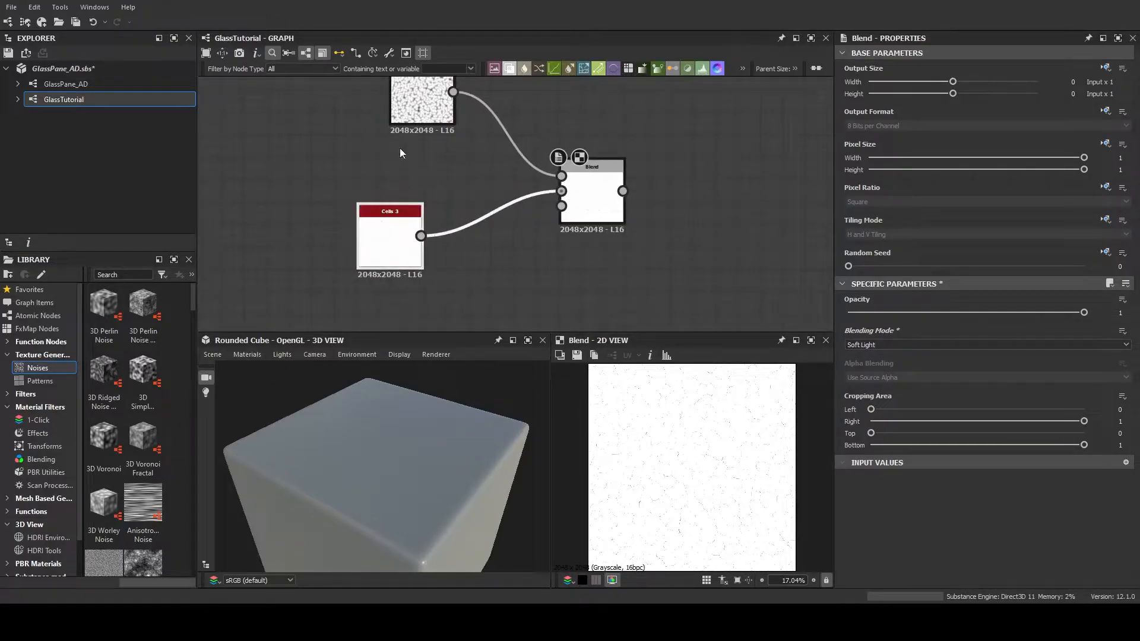
drag(422, 84, 389, 92)
middle_drag(468, 155, 459, 166)
scroll(473, 159, up, 1)
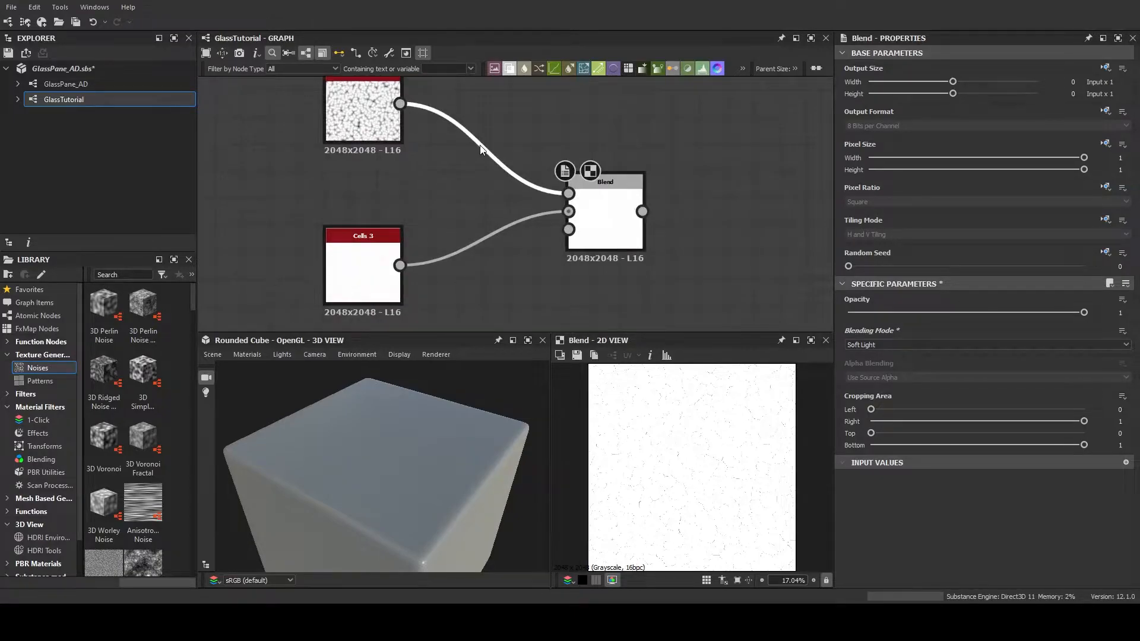
key(ctrl+l)
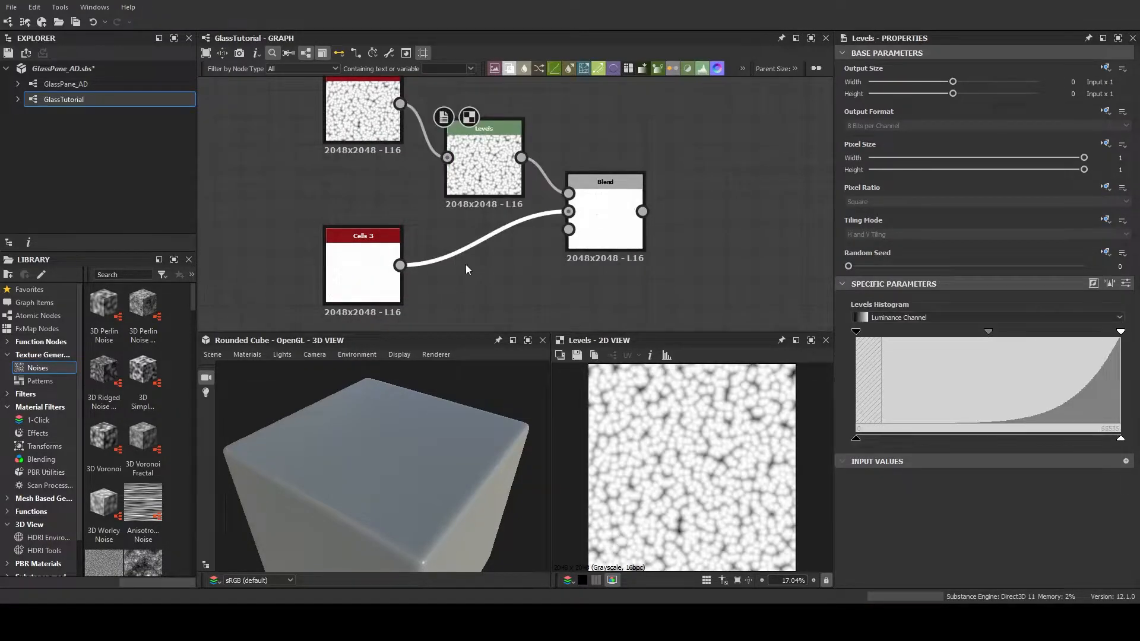
click(504, 348)
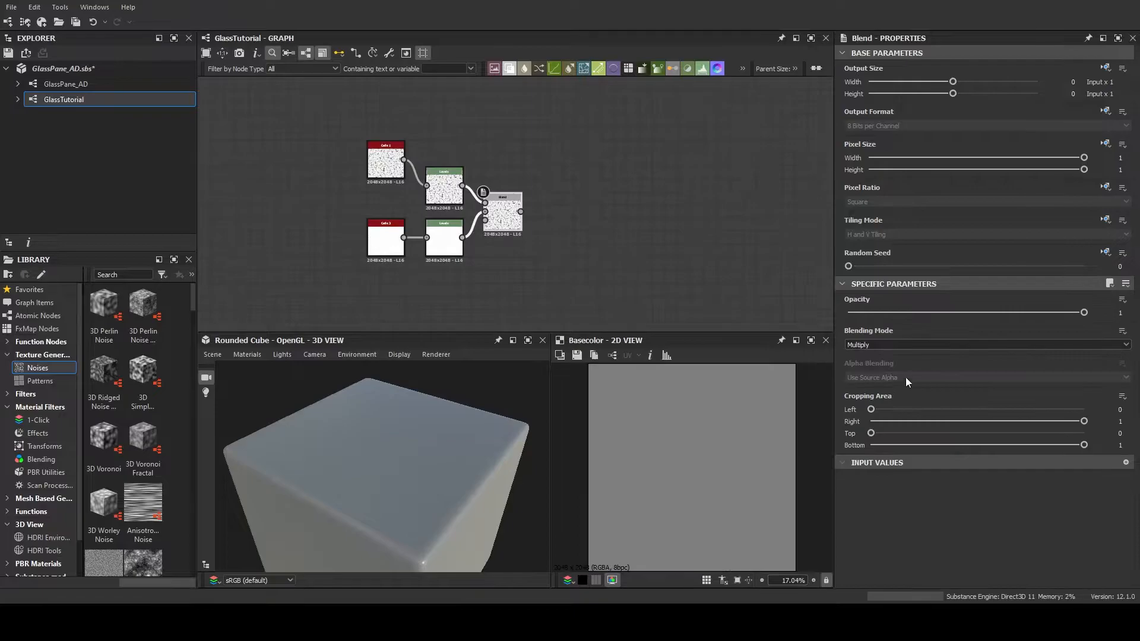
Set the Blend node's blending mode to Add (Linear Dodge) and its opacity to 0.39
click(909, 358)
double_click(502, 209)
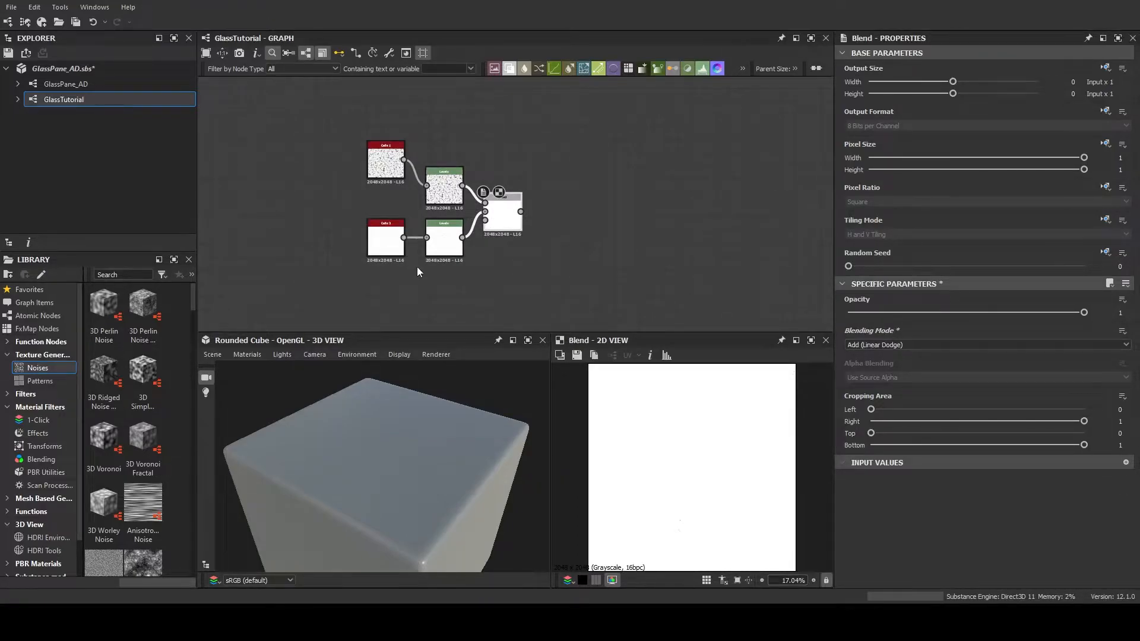
scroll(415, 266, up, 5)
scroll(492, 271, down, 5)
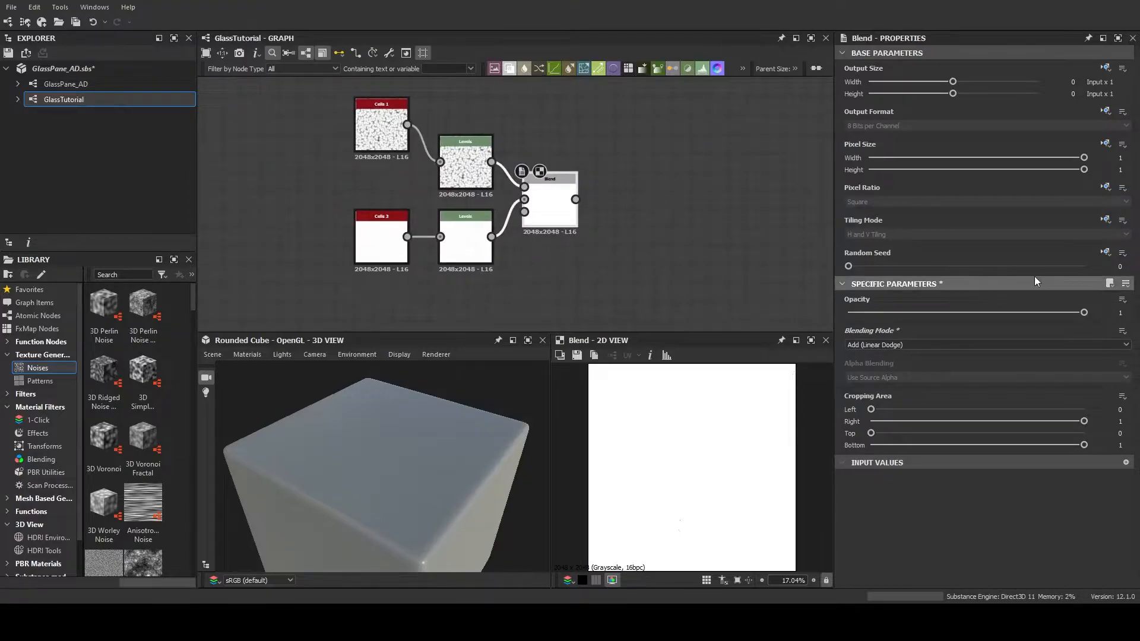
drag(1082, 313, 854, 312)
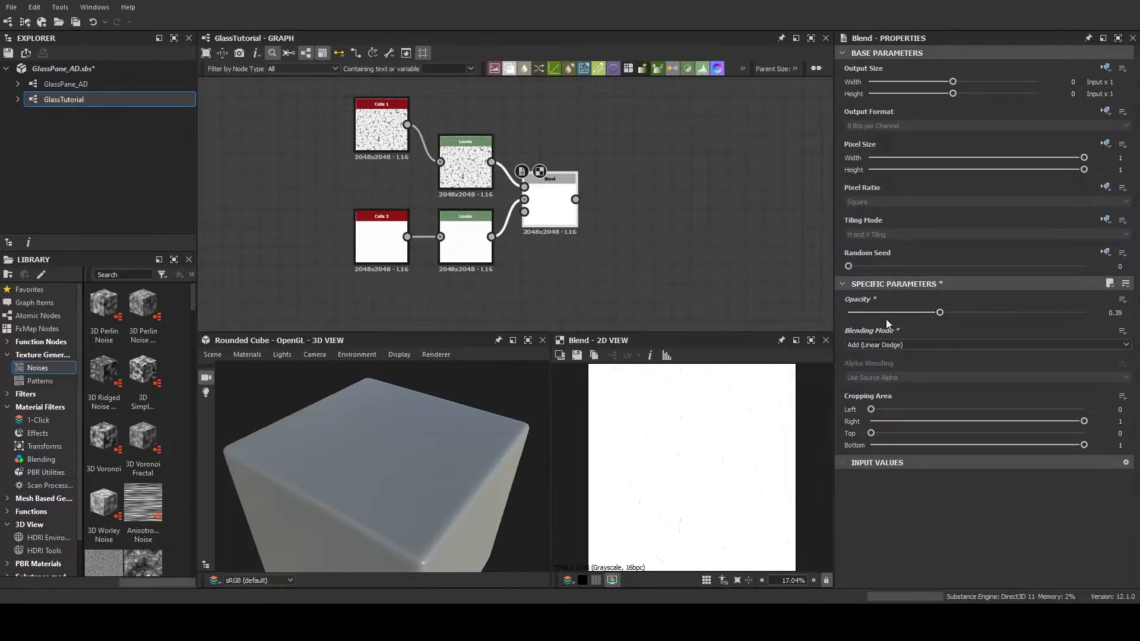
Shift the Cells 3 Levels midtone toward white and the Cells 1 Levels midtone toward black, and preview the Blend
click(474, 225)
drag(989, 331, 1098, 331)
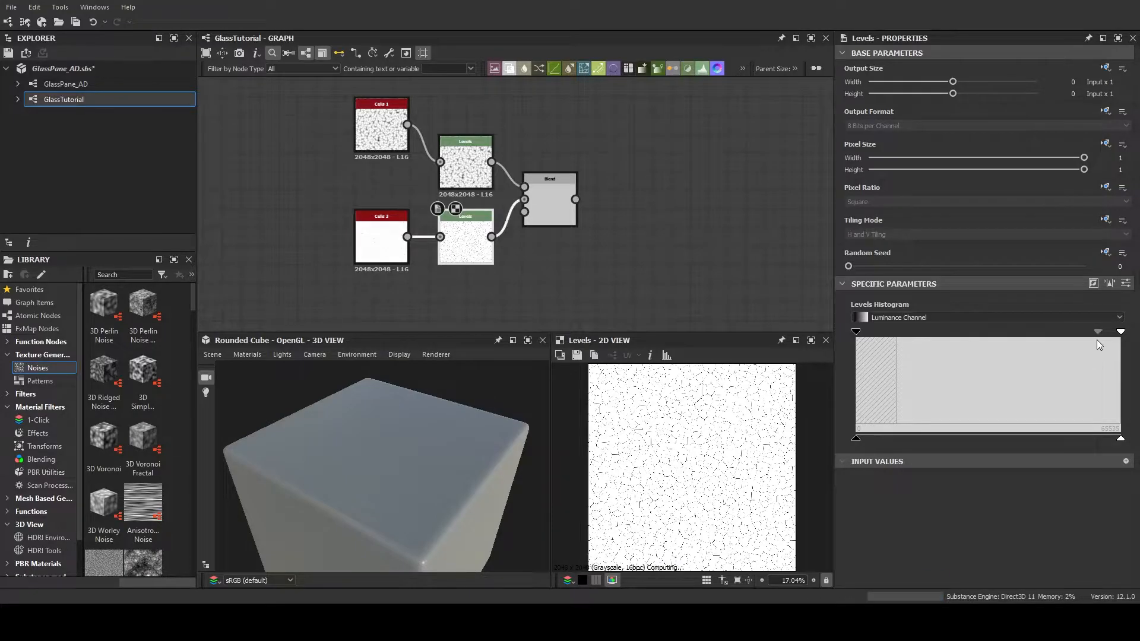
double_click(469, 163)
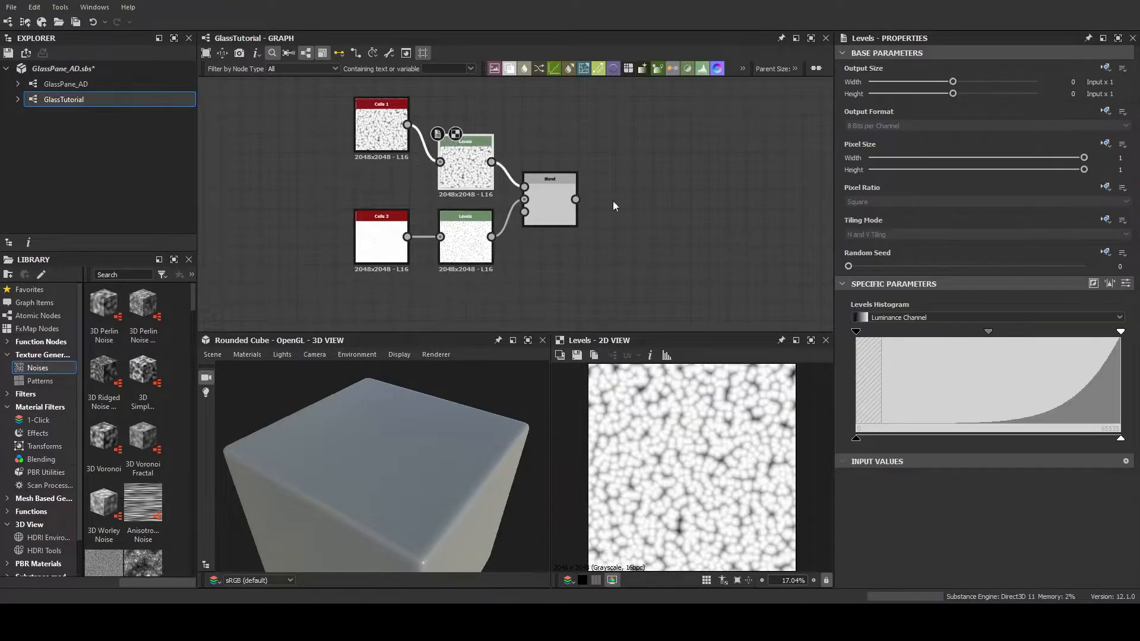
drag(989, 332, 916, 333)
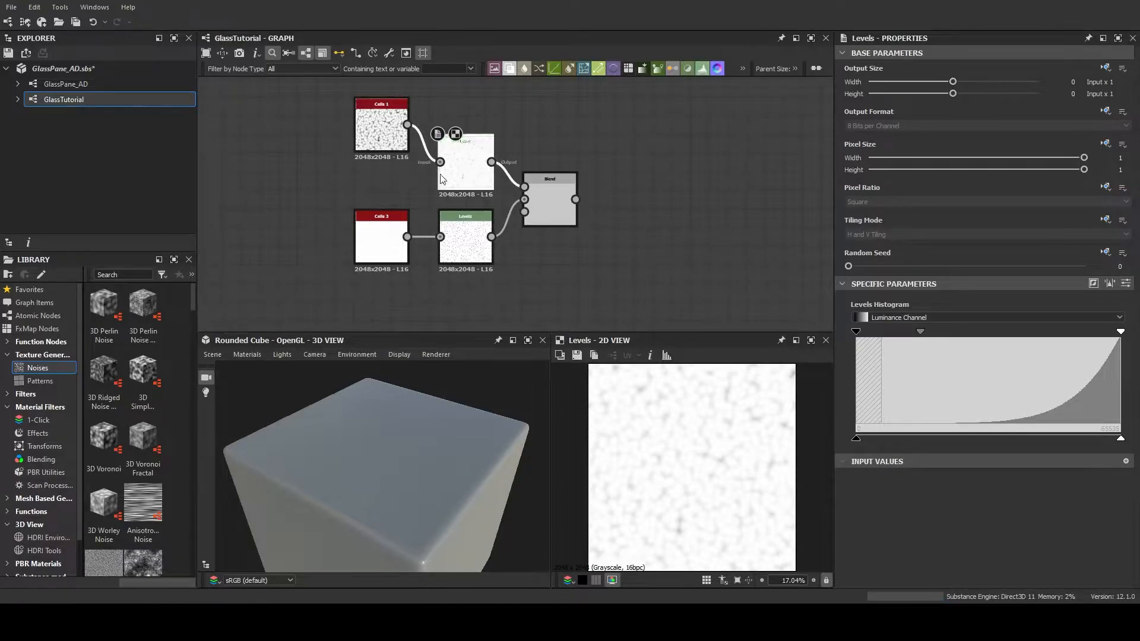
drag(456, 445, 398, 454)
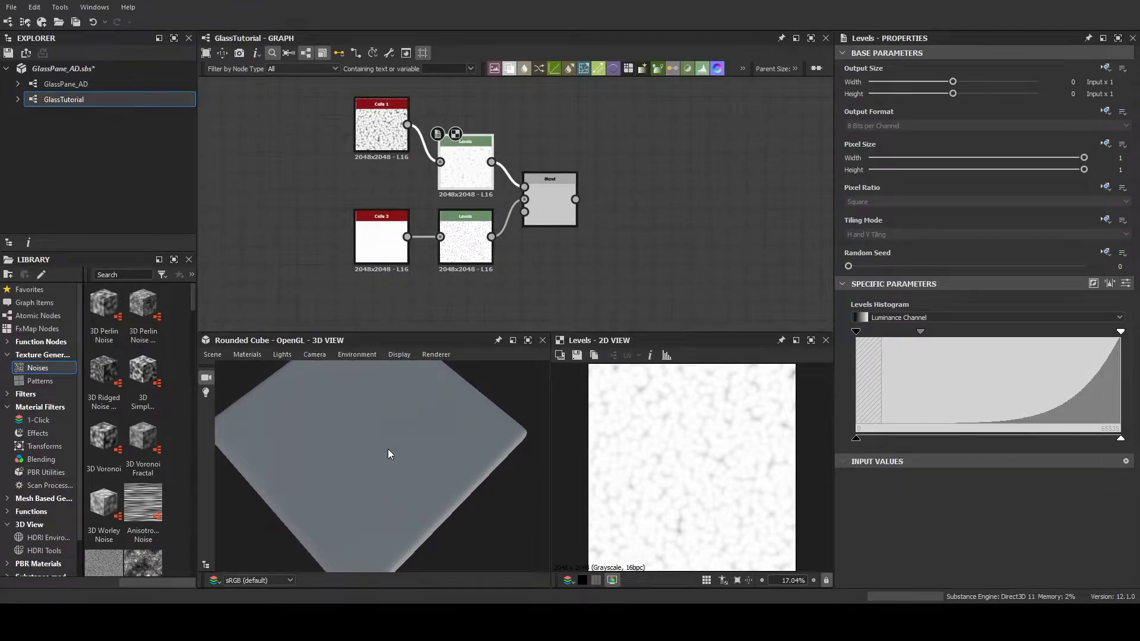
double_click(543, 199)
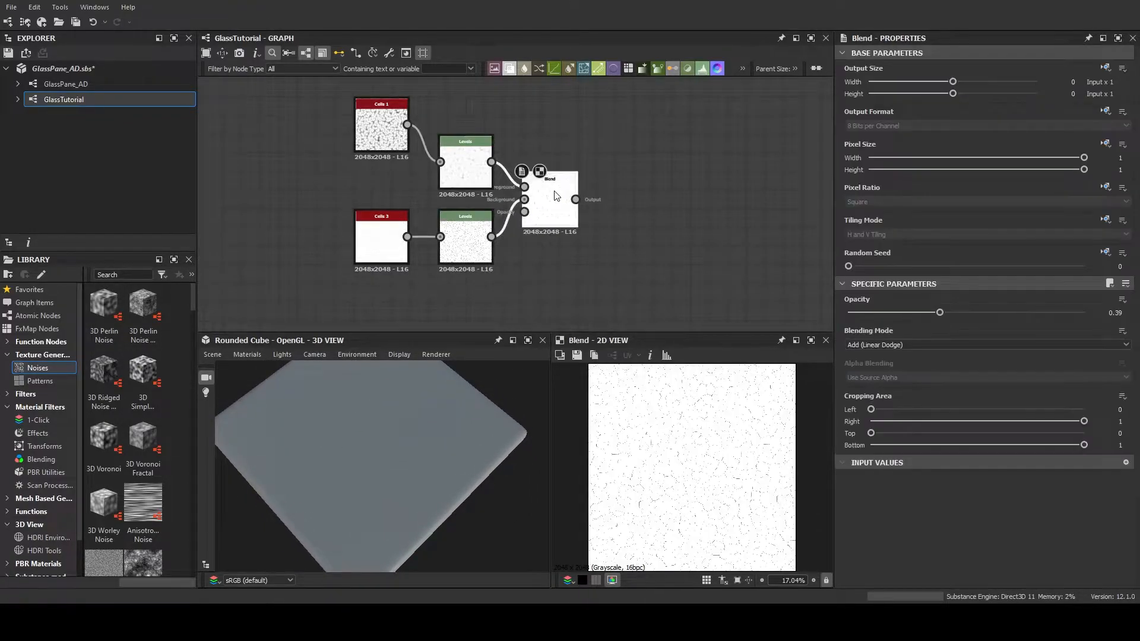
scroll(683, 485, down, 2)
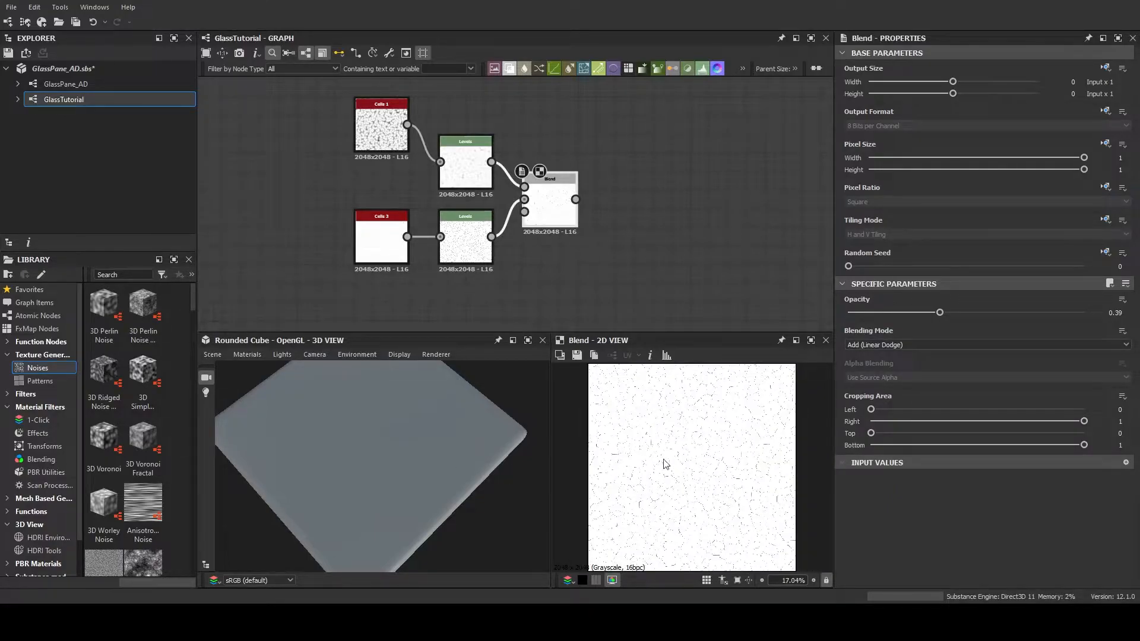
Delete the uniform color node feeding the Base Color output and connect the Blend output to it instead
middle_drag(618, 258, 470, 235)
scroll(526, 263, down, 7)
scroll(471, 236, up, 2)
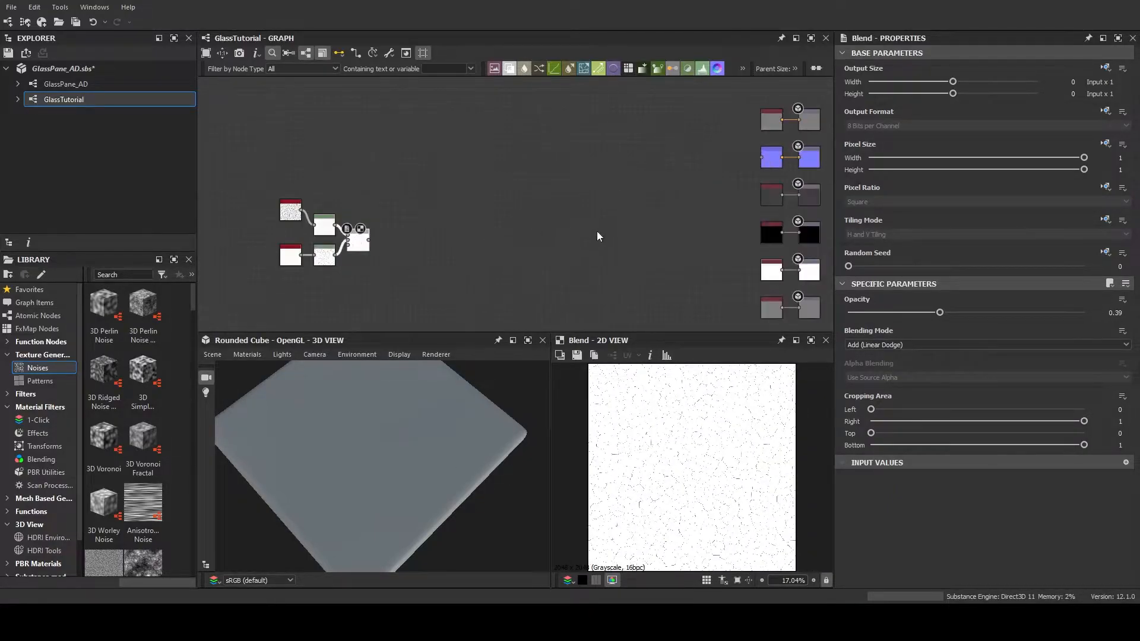
middle_drag(599, 233, 504, 233)
scroll(505, 233, up, 1)
key(Delete)
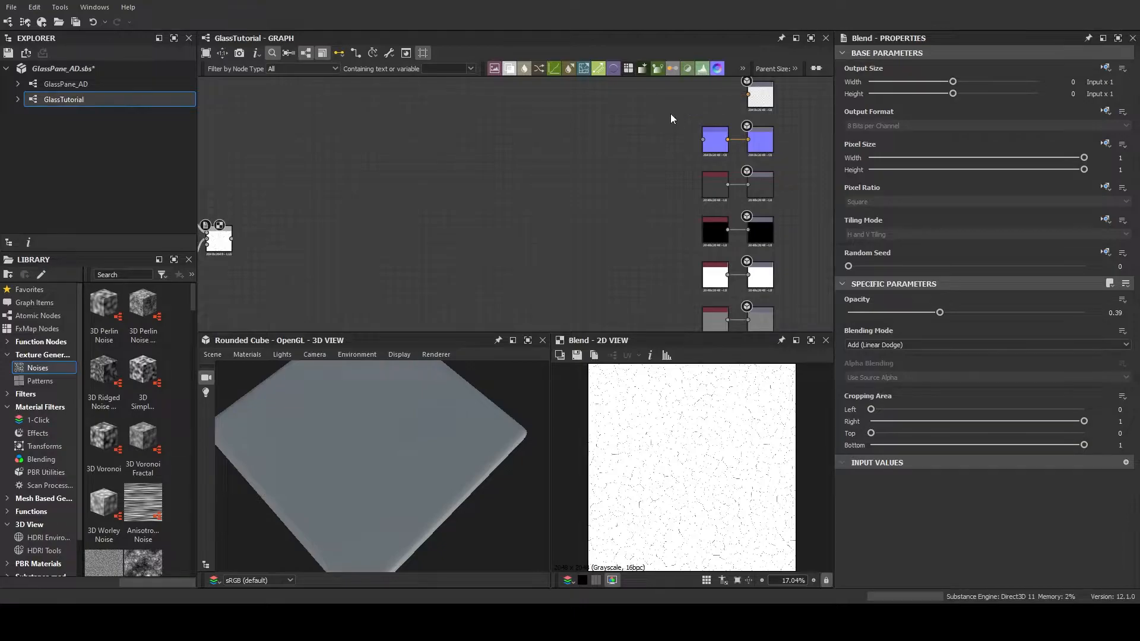
drag(231, 239, 748, 94)
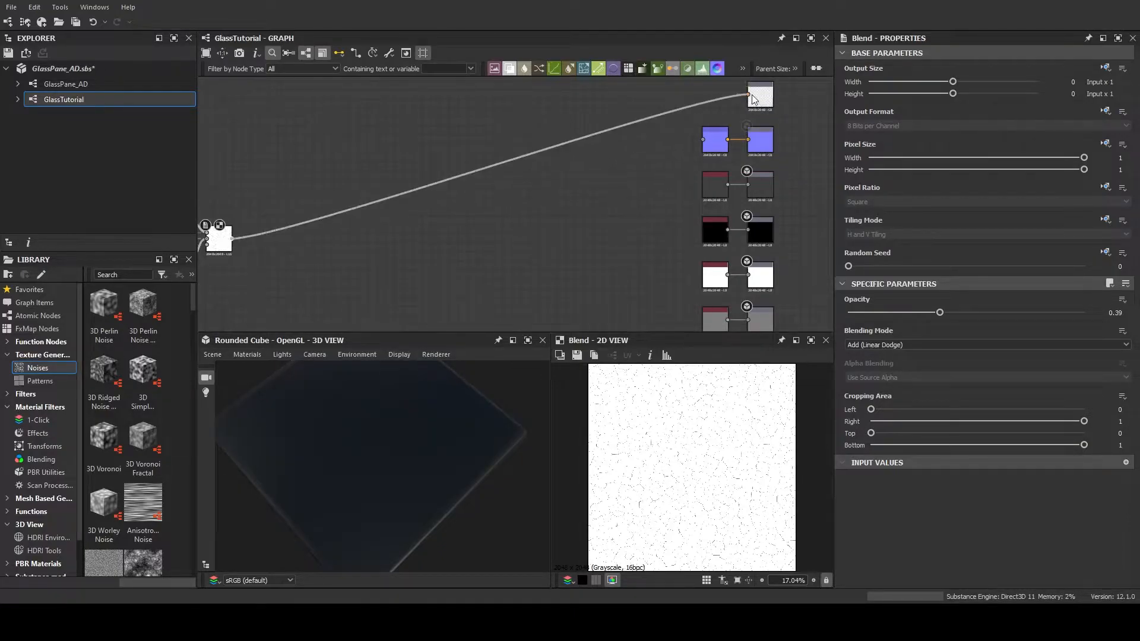
Soften the crack lines on the cube by moving the Cells 3 Levels midtone back toward the middle
drag(398, 440, 395, 380)
middle_drag(332, 279, 596, 280)
drag(300, 451, 453, 331)
scroll(424, 241, up, 3)
middle_drag(424, 240, 548, 268)
scroll(549, 280, down, 1)
click(419, 255)
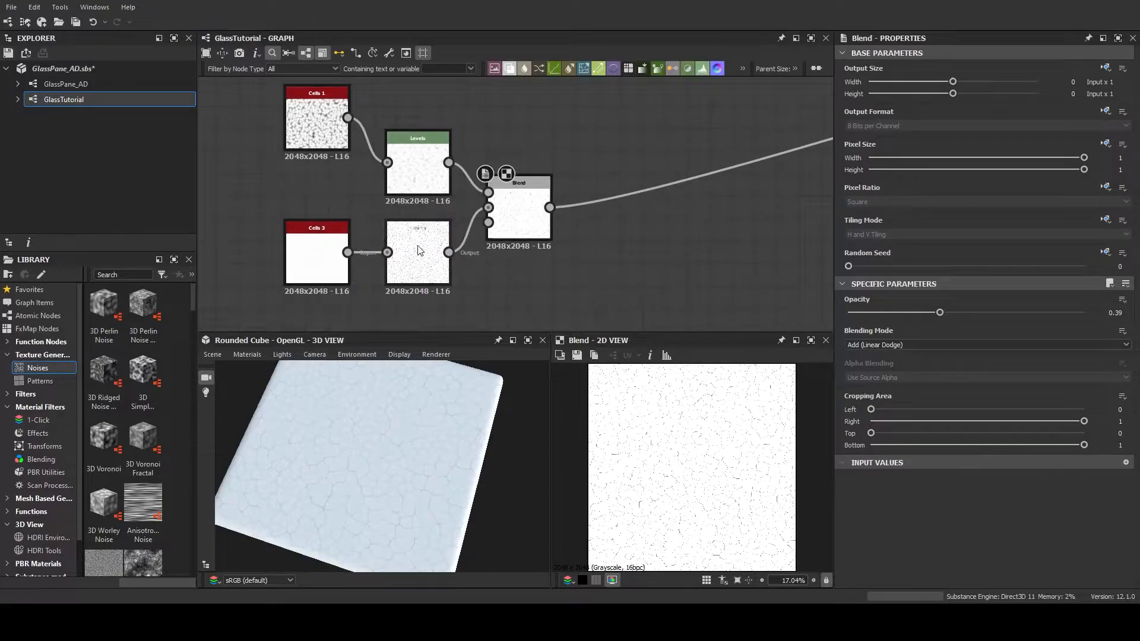
drag(1082, 332, 1007, 337)
scroll(408, 466, up, 3)
mouse_move(408, 465)
mouse_down()
mouse_move(389, 478)
mouse_move(408, 421)
mouse_move(427, 424)
mouse_move(428, 447)
mouse_move(387, 483)
mouse_move(403, 468)
mouse_up()
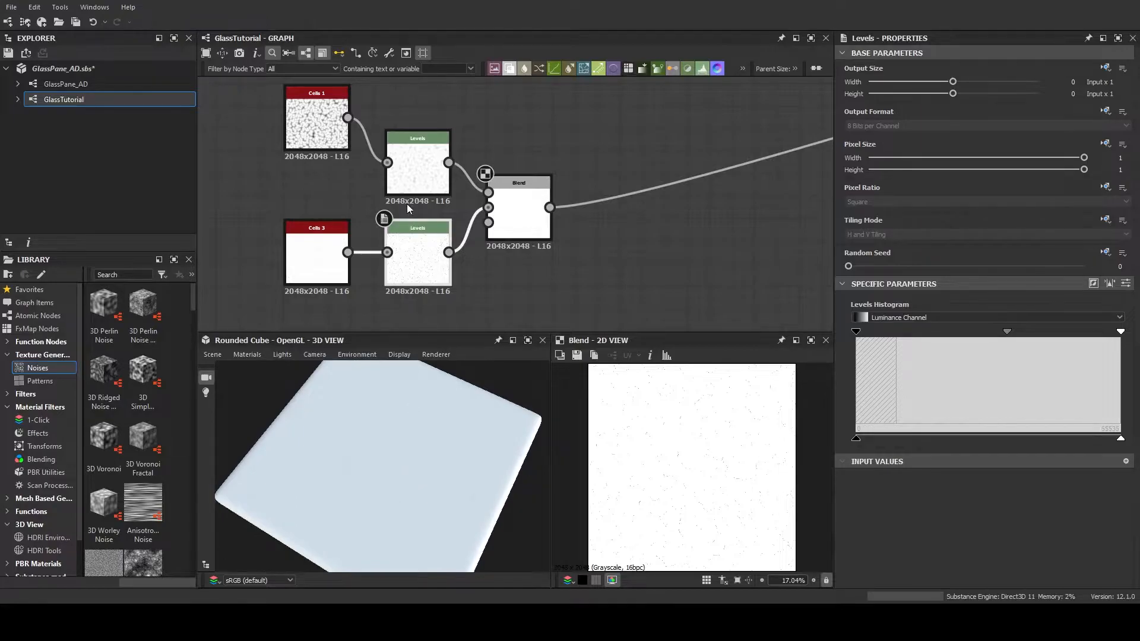
Move the Cells 1 Levels midtone slightly further toward black
click(418, 164)
drag(1122, 331, 1138, 363)
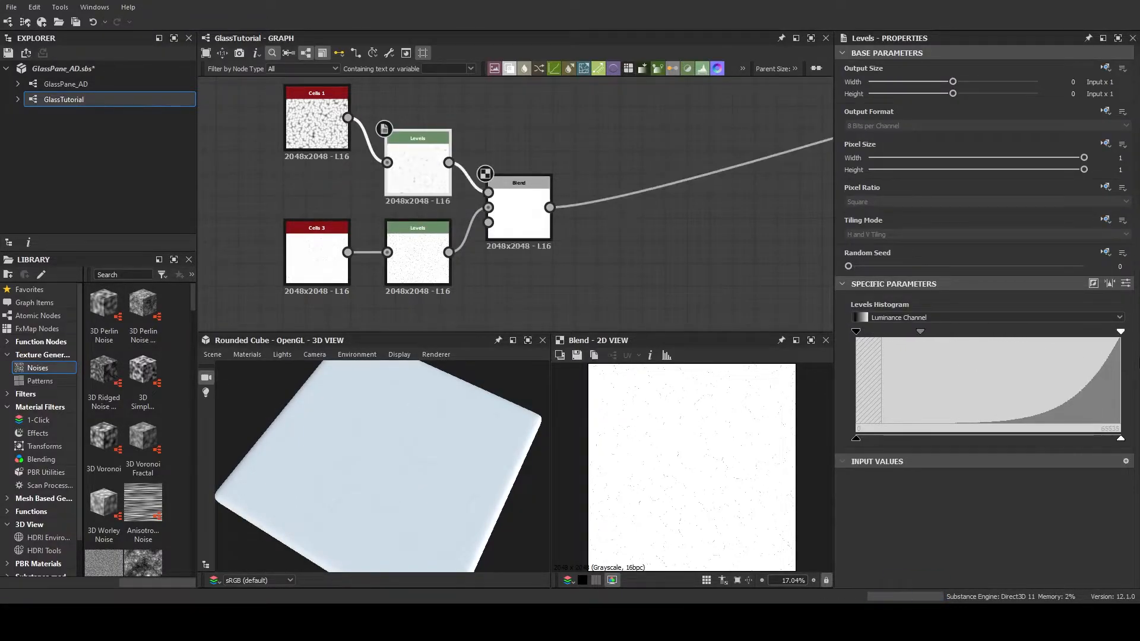
mouse_move(920, 331)
mouse_down()
mouse_move(1110, 330)
mouse_move(894, 351)
mouse_move(911, 348)
mouse_up()
Swap the Blend inputs so the Cells 1 Levels feeds the Background and the Cells 3 Levels feeds the Foreground
scroll(629, 262, down, 3)
middle_drag(628, 261, 545, 255)
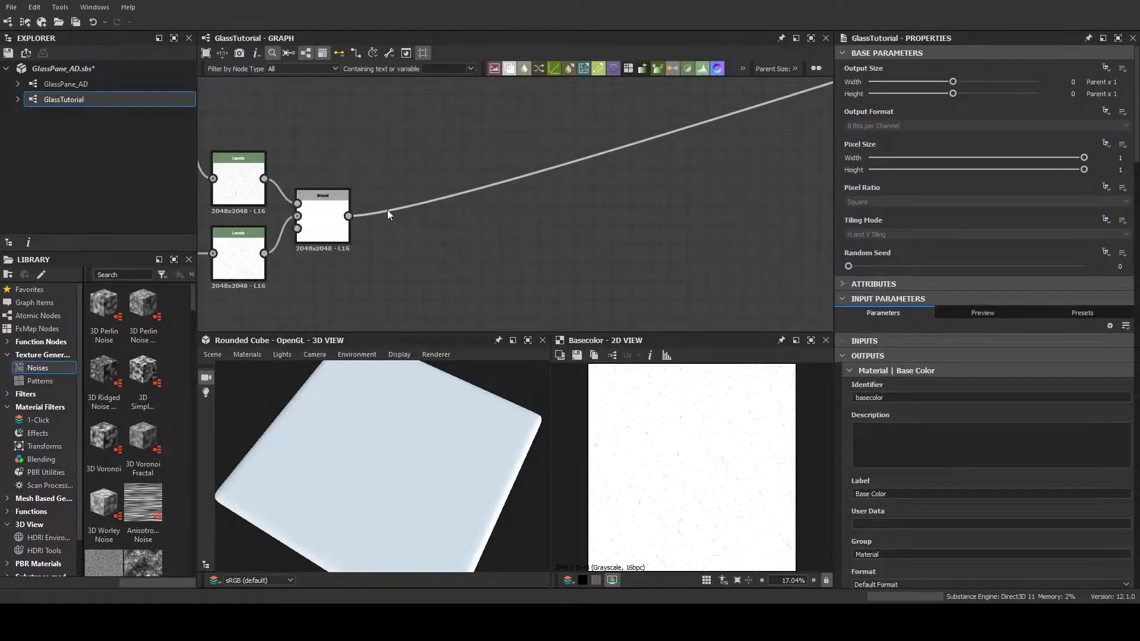
middle_drag(402, 209, 598, 200)
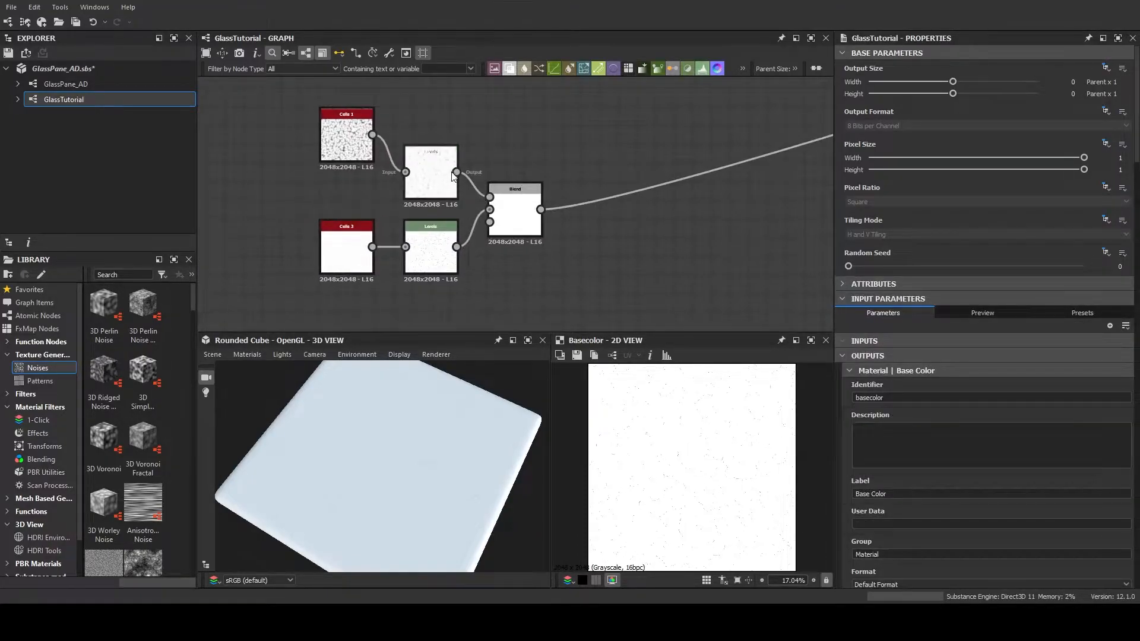
drag(479, 209, 489, 209)
drag(456, 247, 491, 197)
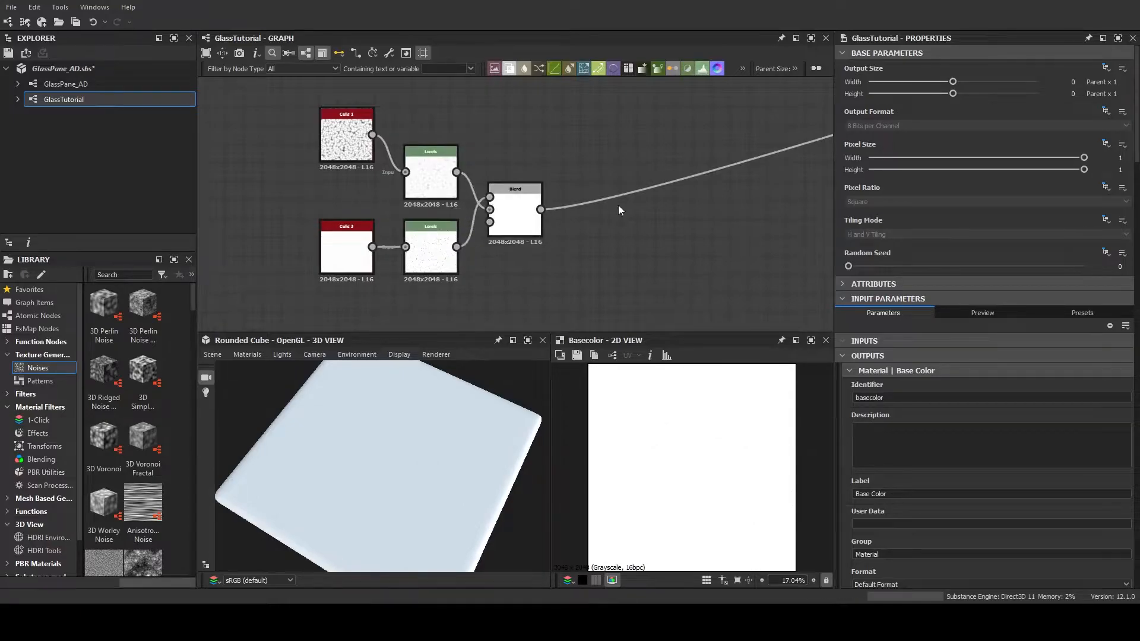
Nudge the Cells 3 Levels midtone toward black and lower the white input point of the Cells 1 Levels
click(518, 194)
click(431, 253)
mouse_move(1007, 331)
mouse_down()
mouse_move(928, 333)
mouse_move(1062, 340)
mouse_move(978, 330)
mouse_move(992, 331)
mouse_up()
click(441, 176)
mouse_move(857, 332)
mouse_down()
mouse_move(890, 334)
mouse_move(857, 333)
mouse_up()
drag(1121, 331, 1091, 334)
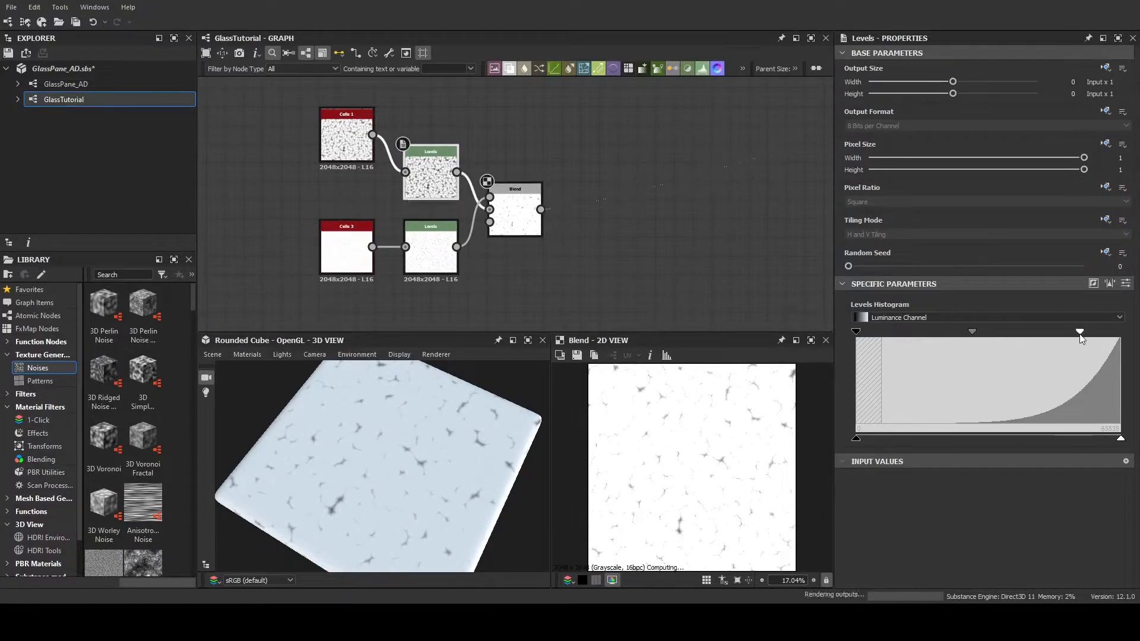
Reduce the Blend opacity a little and rebalance both Levels midtones, moving the Cells 3 one strongly toward white
click(515, 211)
drag(877, 312, 865, 313)
click(431, 175)
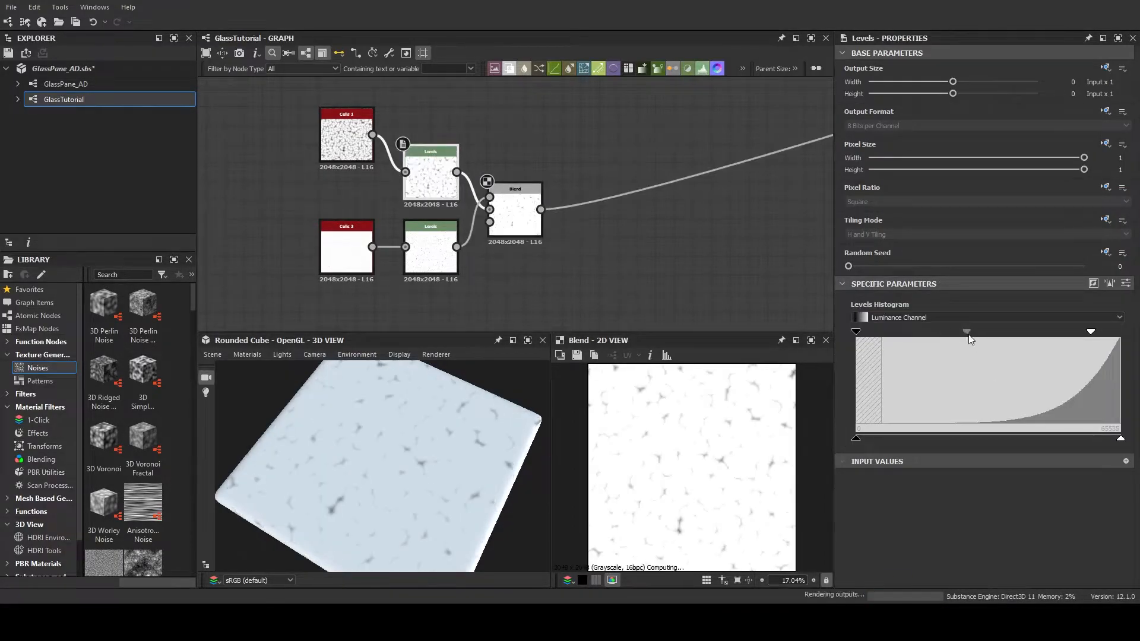
click(431, 250)
drag(1000, 331, 1073, 333)
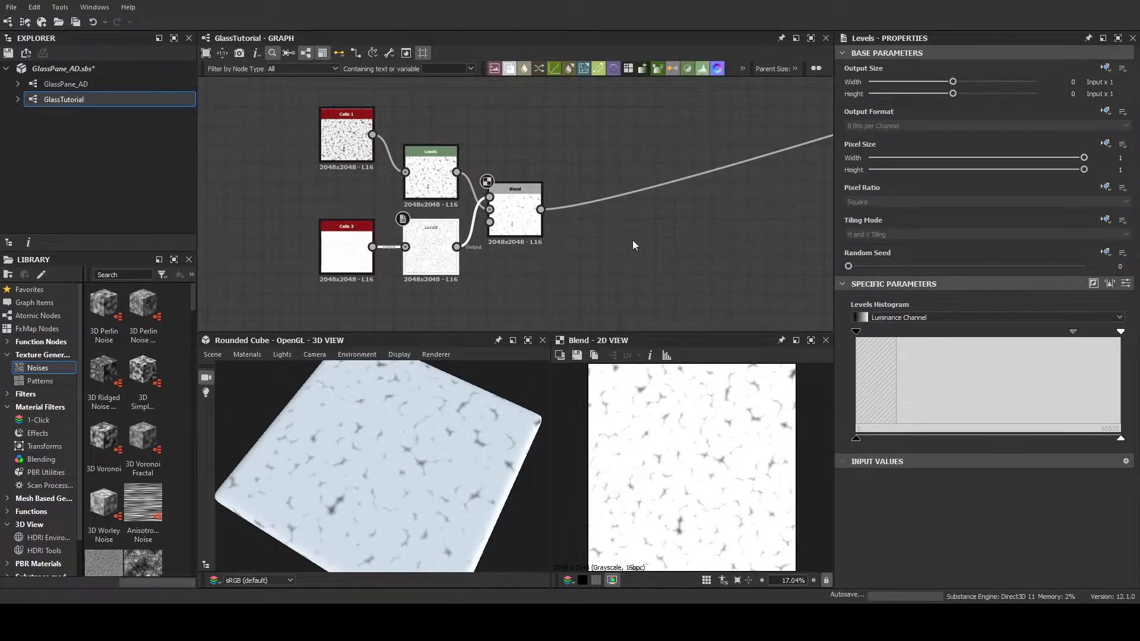
Check the pattern on the cube and move the Cells 3 Levels midtone slightly back toward the middle
scroll(562, 241, down, 1)
middle_drag(560, 229, 516, 173)
scroll(501, 240, down, 4)
scroll(508, 227, up, 4)
scroll(544, 245, up, 2)
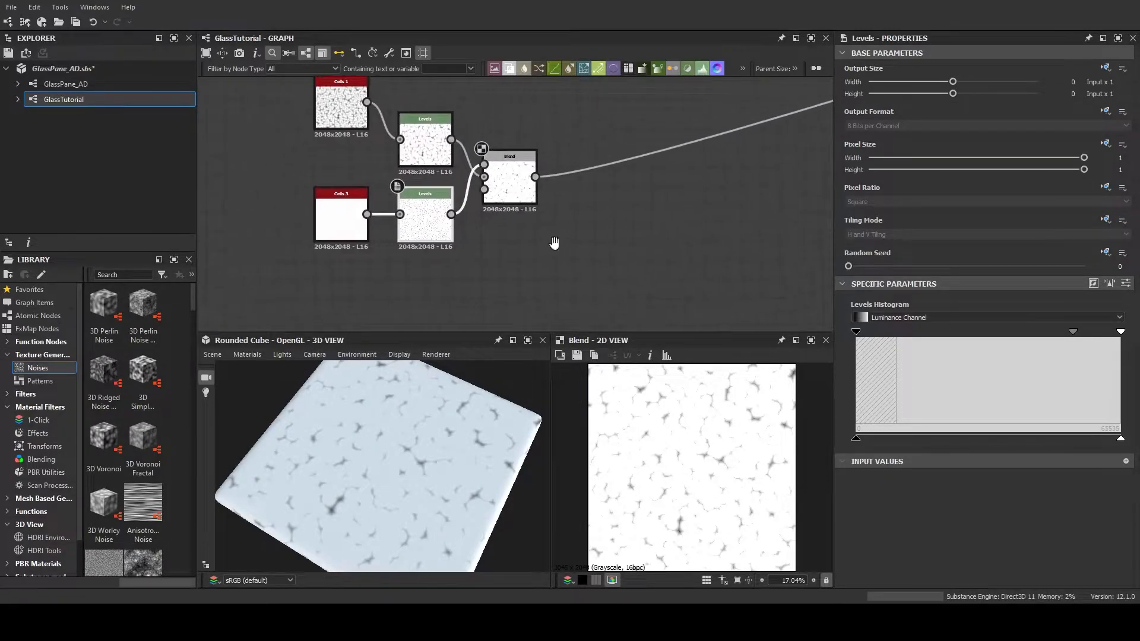
drag(375, 462, 410, 487)
scroll(573, 240, up, 2)
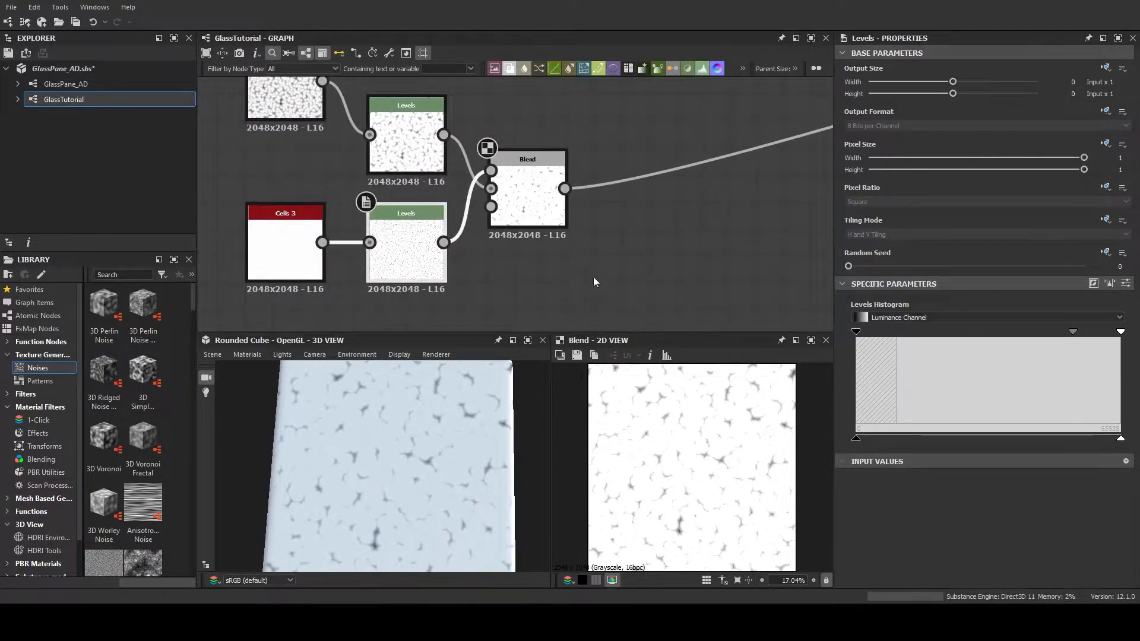
drag(1073, 332, 1043, 353)
drag(855, 332, 792, 328)
Raise the black output point of the Cells 1 Levels to about a third of the range
click(409, 139)
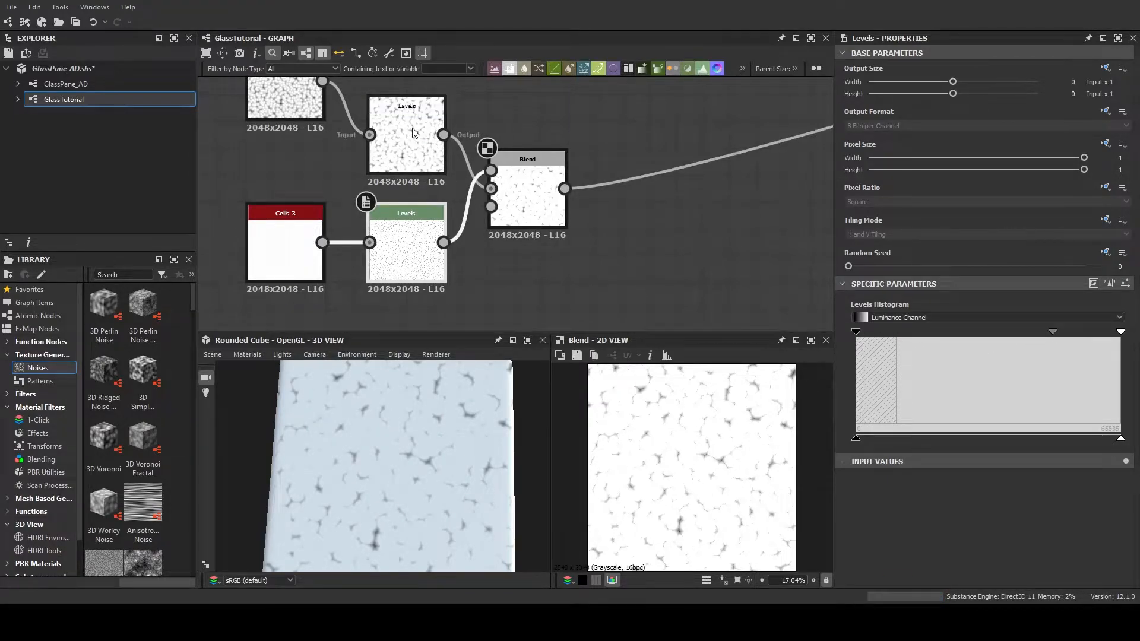
drag(855, 440, 938, 437)
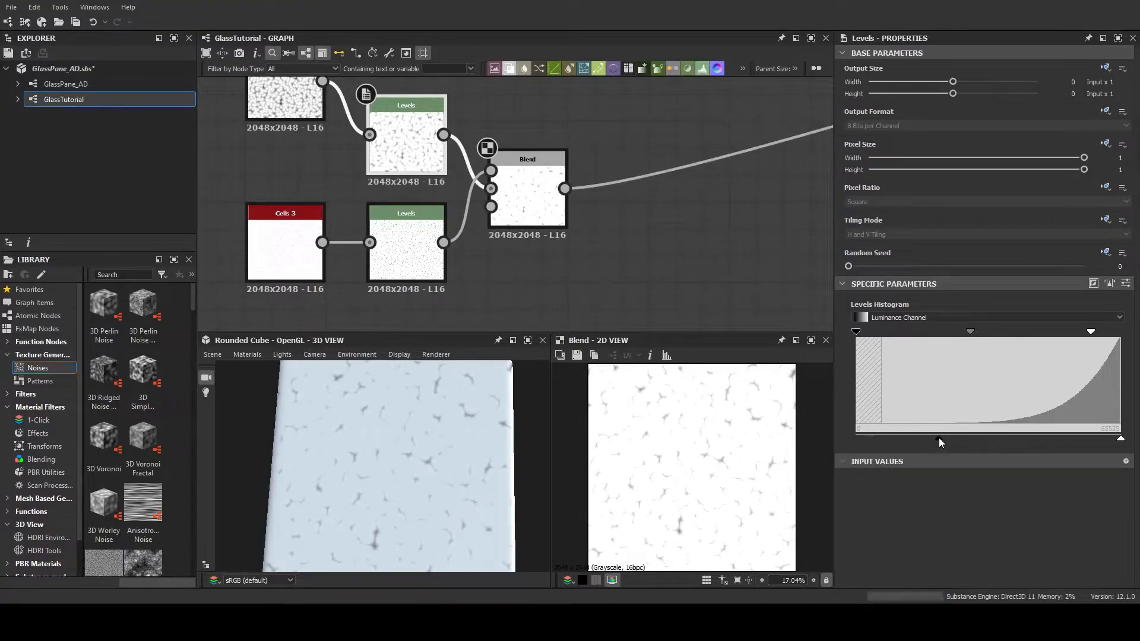
mouse_move(972, 331)
mouse_down()
mouse_move(989, 333)
mouse_move(971, 333)
mouse_up()
Place the Crystal 1 noise node just below the Cells 3 node chain
scroll(644, 280, down, 5)
middle_drag(644, 280, 579, 257)
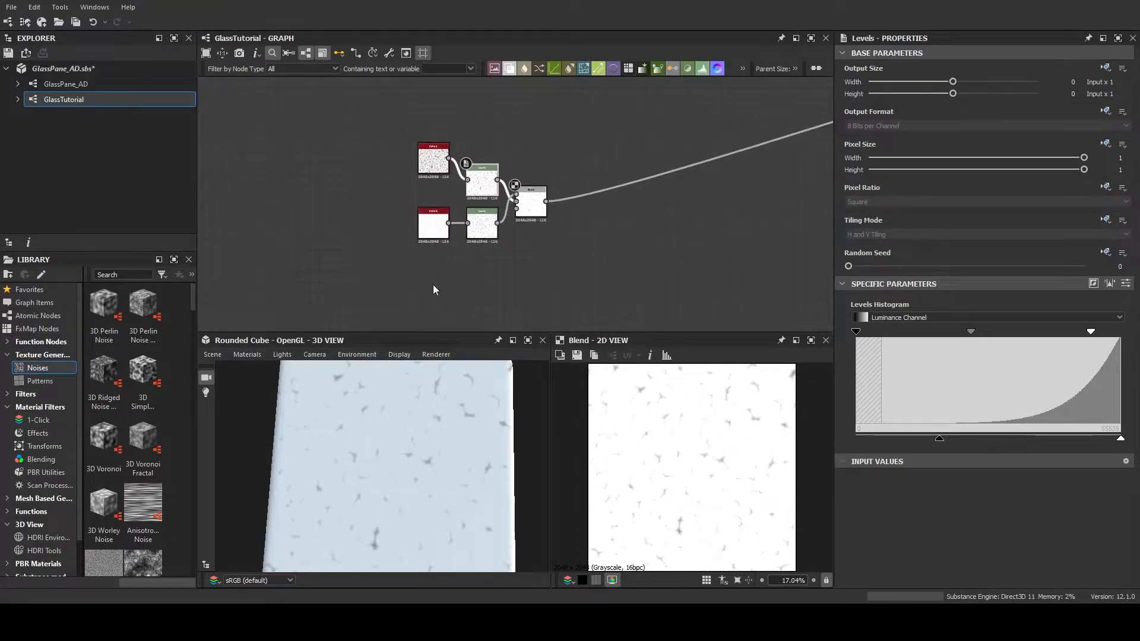
middle_drag(436, 287, 428, 196)
drag(396, 266, 442, 212)
scroll(443, 211, up, 6)
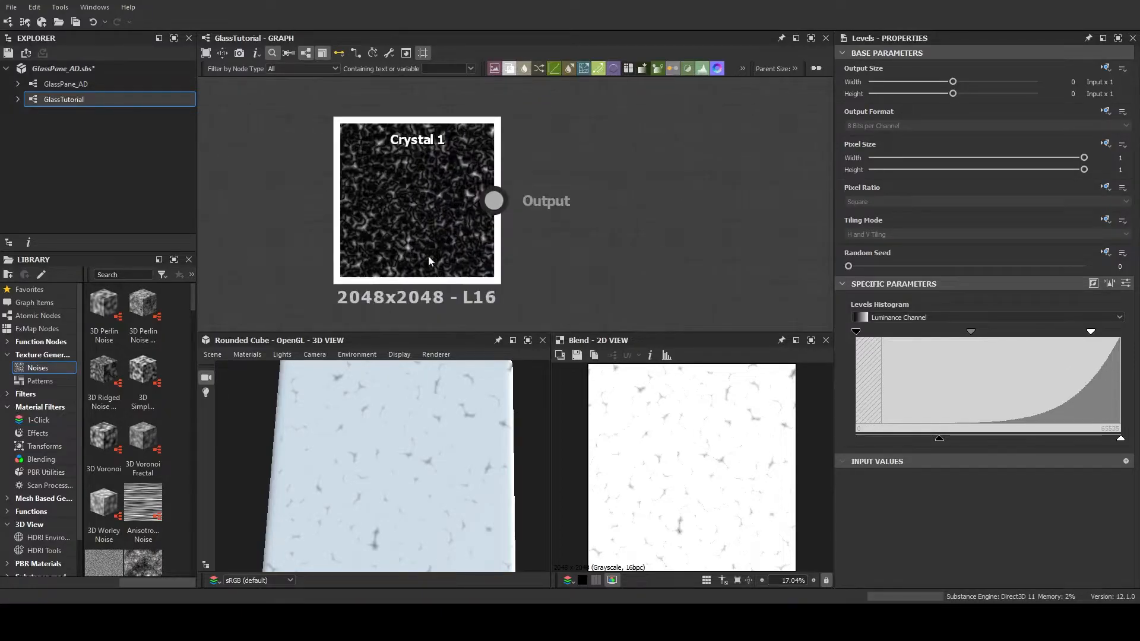
scroll(512, 199, down, 4)
middle_drag(544, 184, 516, 194)
scroll(518, 221, down, 1)
scroll(504, 237, down, 2)
scroll(538, 170, up, 1)
middle_drag(560, 130, 554, 138)
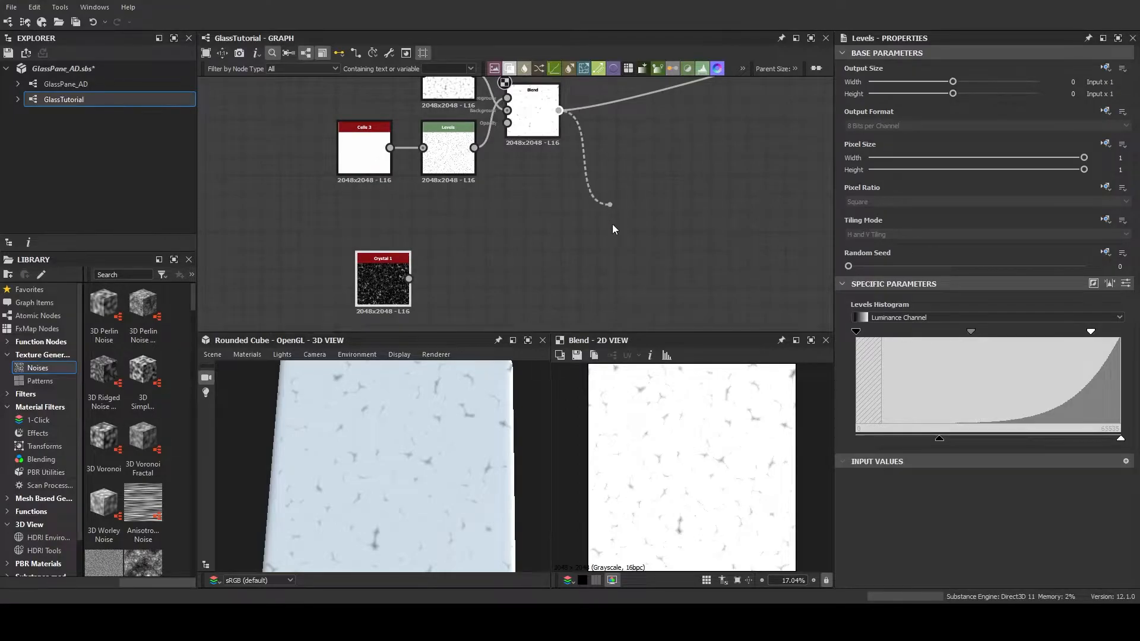
Add a second Blend node with the Cells Blend as background and Crystal 1 as foreground, and preview it
click(651, 244)
drag(409, 278, 619, 191)
middle_drag(531, 161, 477, 193)
drag(335, 310, 418, 273)
click(609, 240)
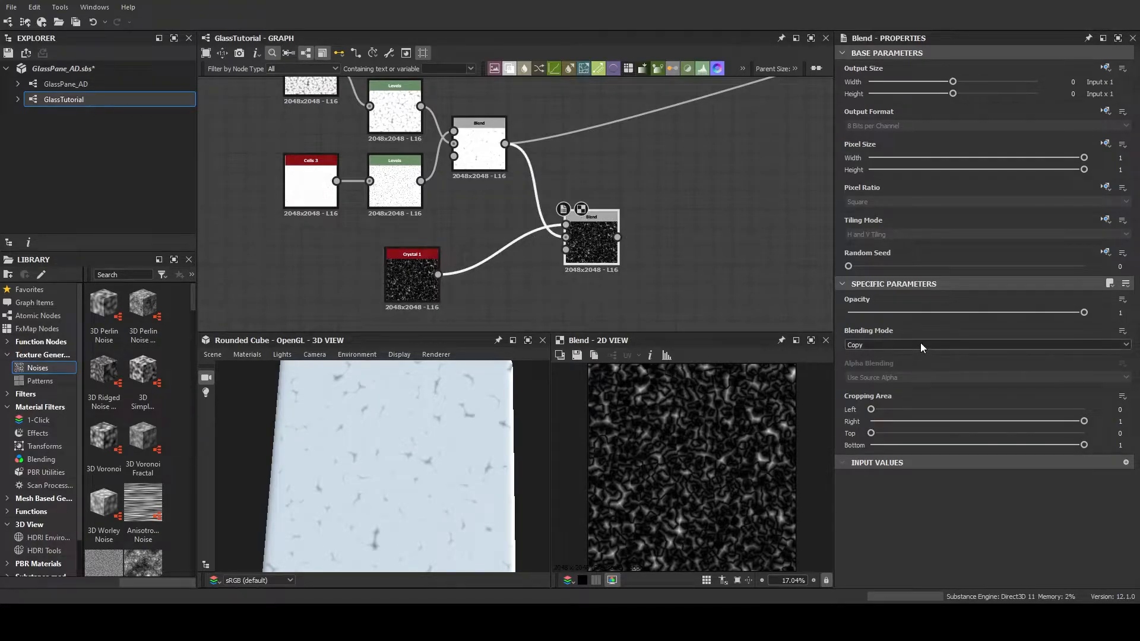
Set the new Blend node to Subtract mode with an opacity of 0.42
click(893, 344)
click(904, 365)
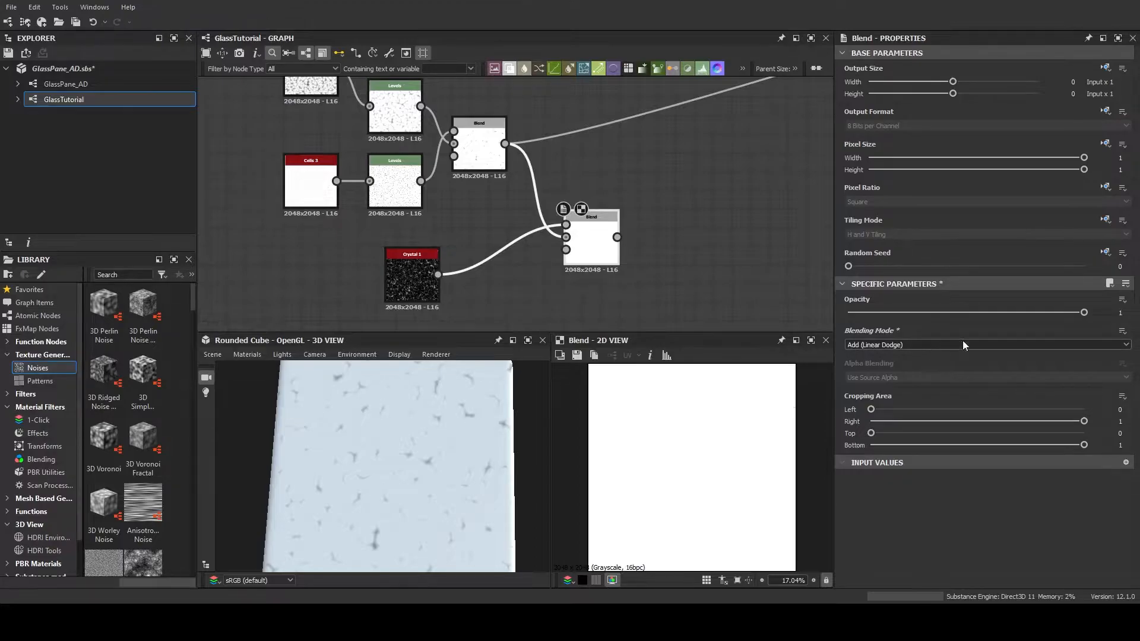
drag(1085, 312, 946, 312)
click(913, 345)
click(906, 374)
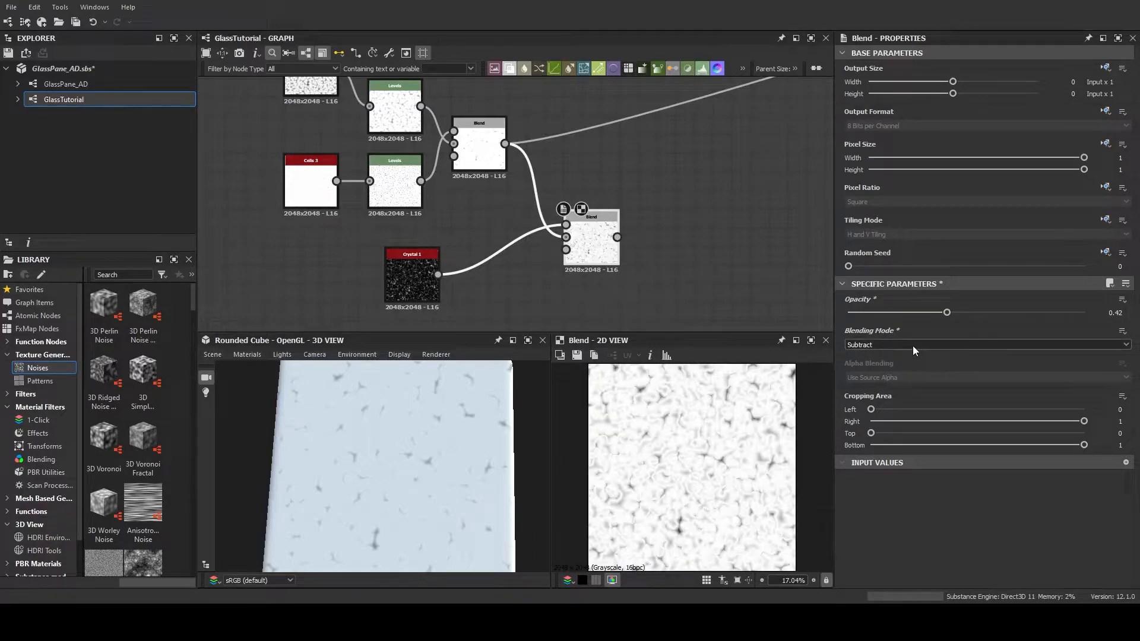
Try the Min (Darken), Overlay, Max (Lighten) and Multiply modes on the Crystal Blend, and return to Subtract
scroll(913, 345, down, 3)
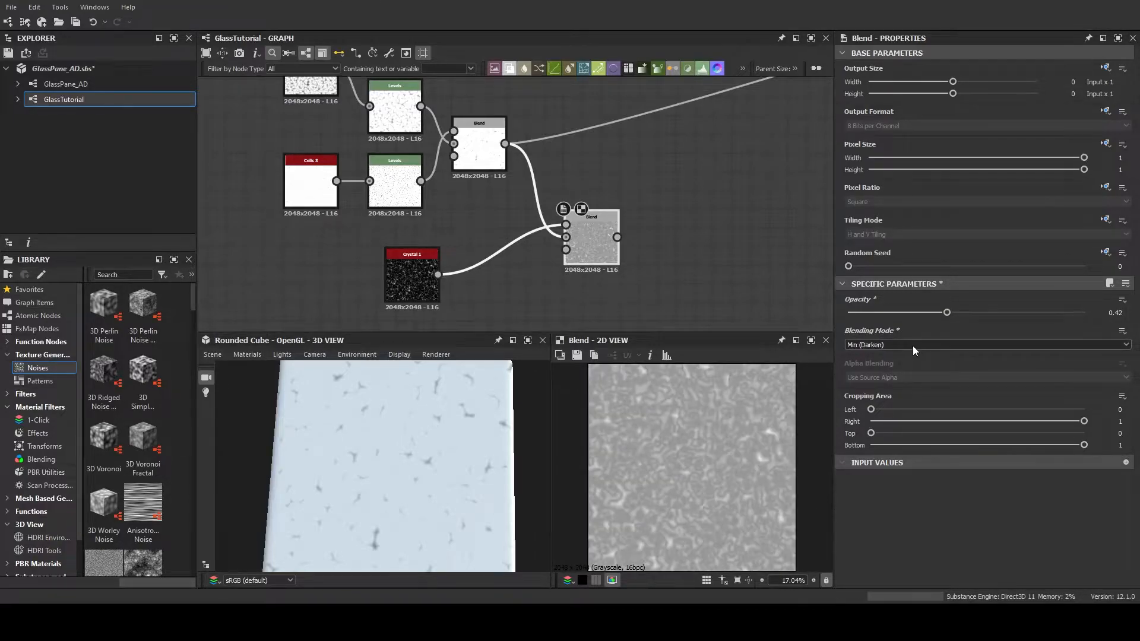
scroll(913, 345, down, 6)
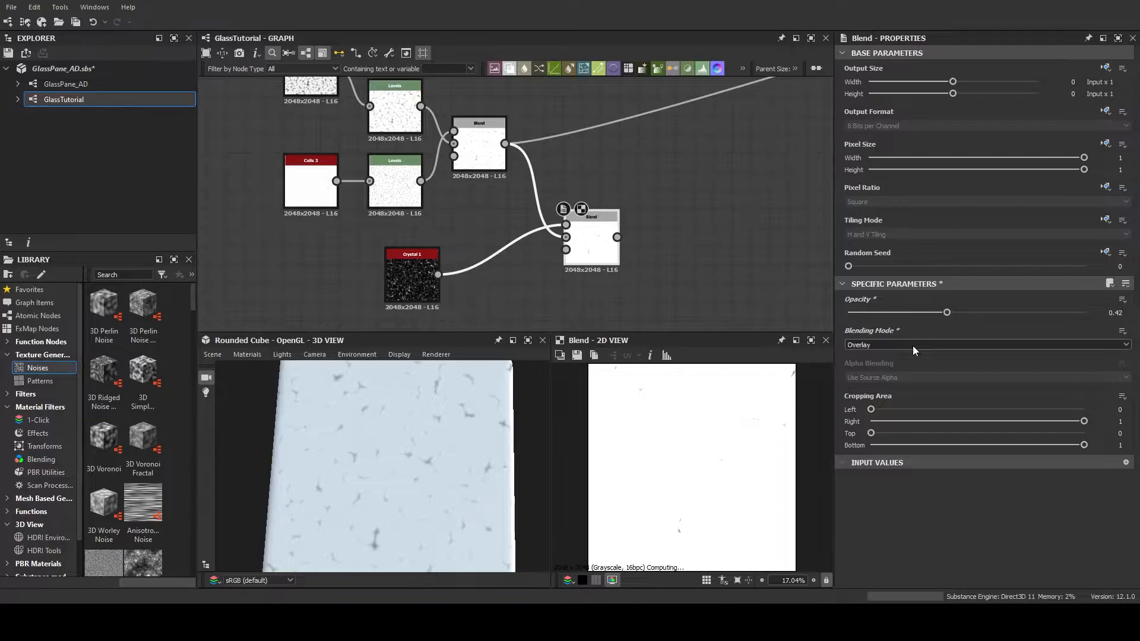
scroll(913, 344, up, 6)
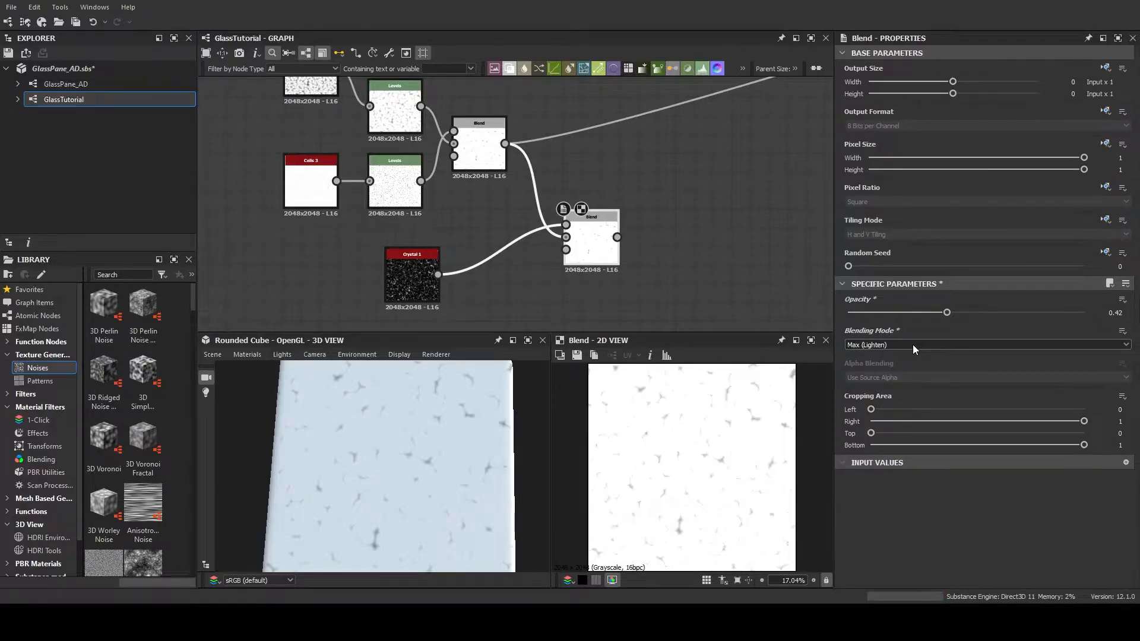
scroll(914, 344, down, 1)
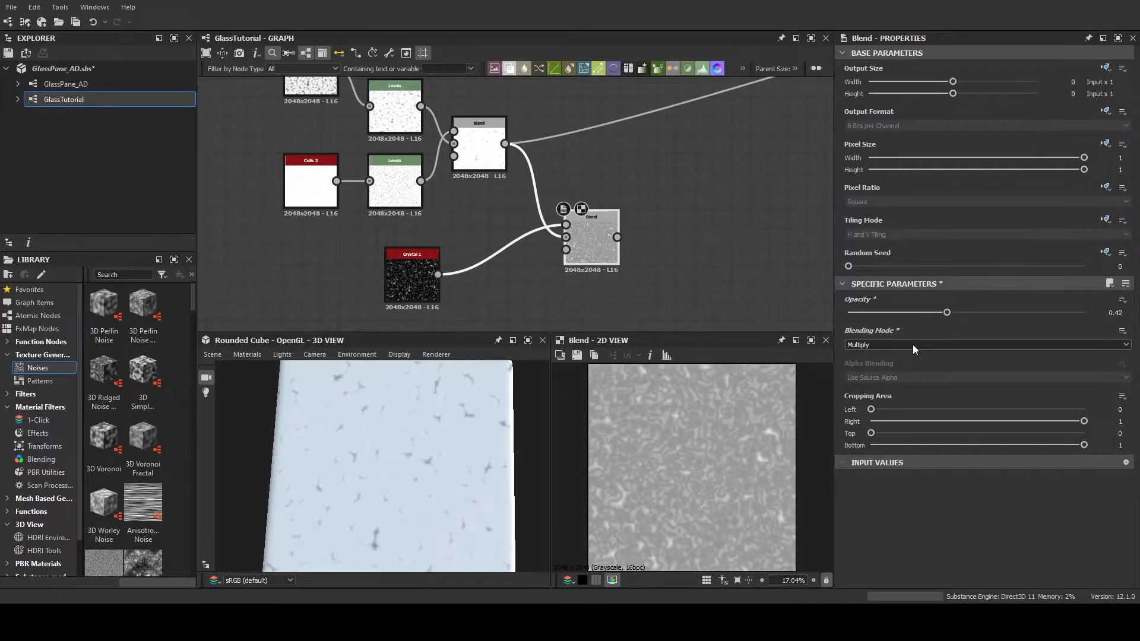
scroll(914, 345, up, 3)
scroll(913, 344, up, 1)
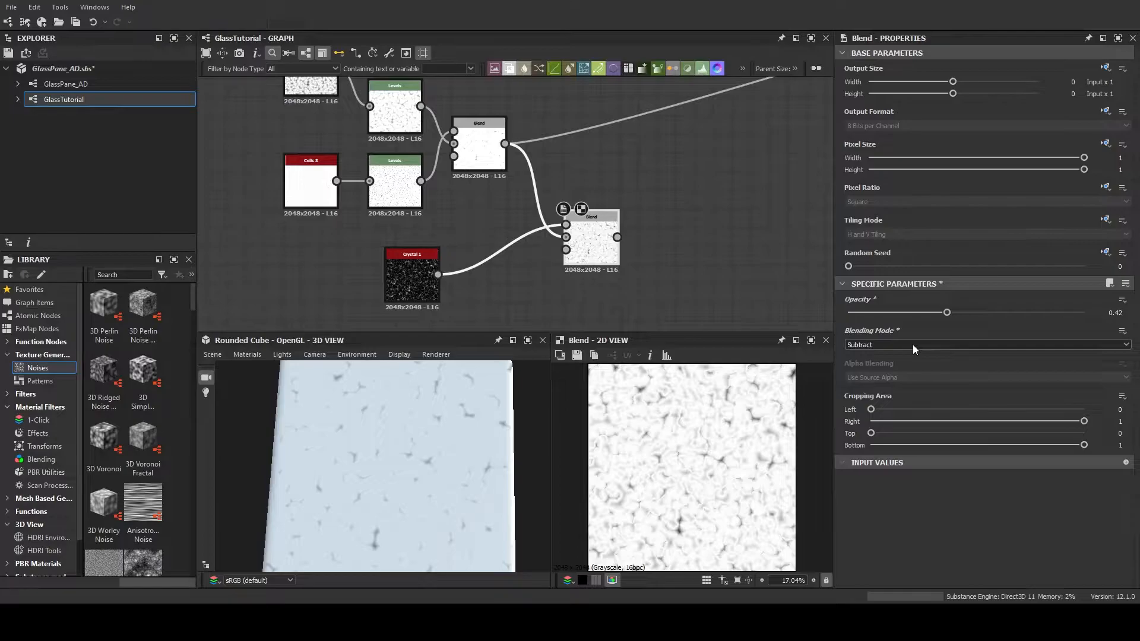
scroll(690, 443, down, 2)
scroll(691, 443, up, 2)
Reduce the Crystal Blend's opacity to 0.21
middle_drag(656, 294, 635, 275)
scroll(505, 252, up, 2)
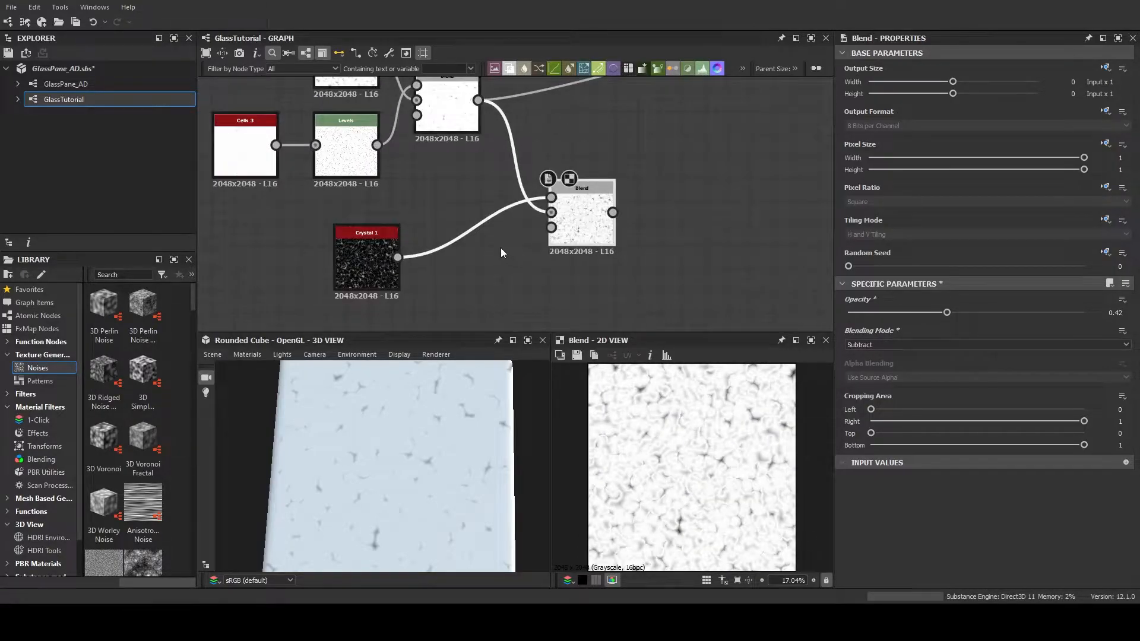
drag(947, 313, 903, 316)
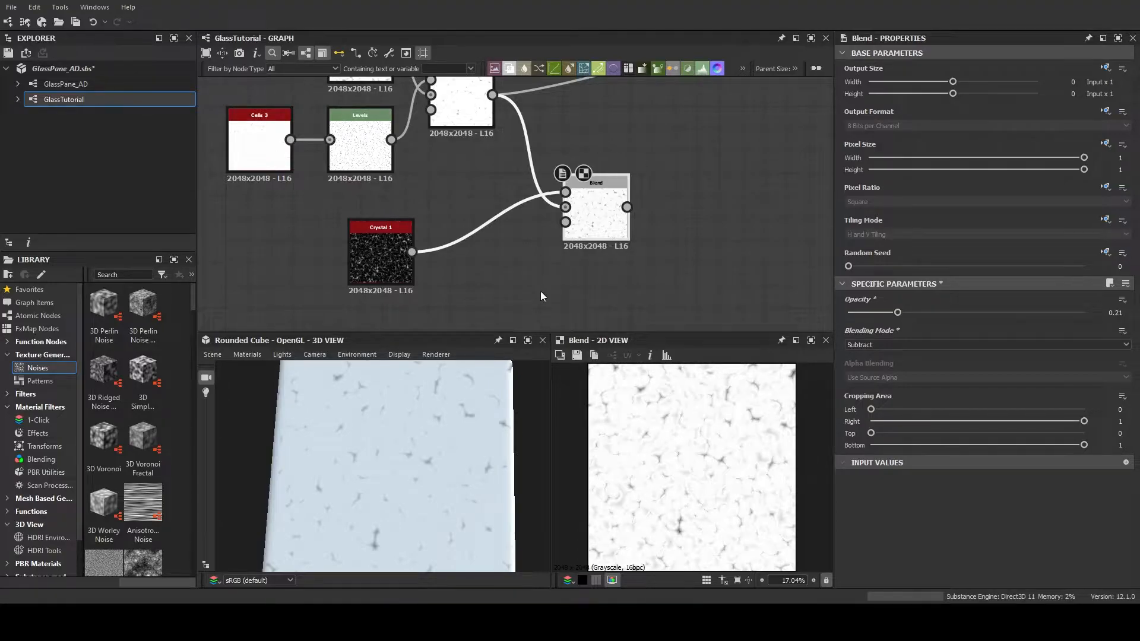
Try larger and smaller Scale values on the Crystal 1 noise and undo the change
click(381, 255)
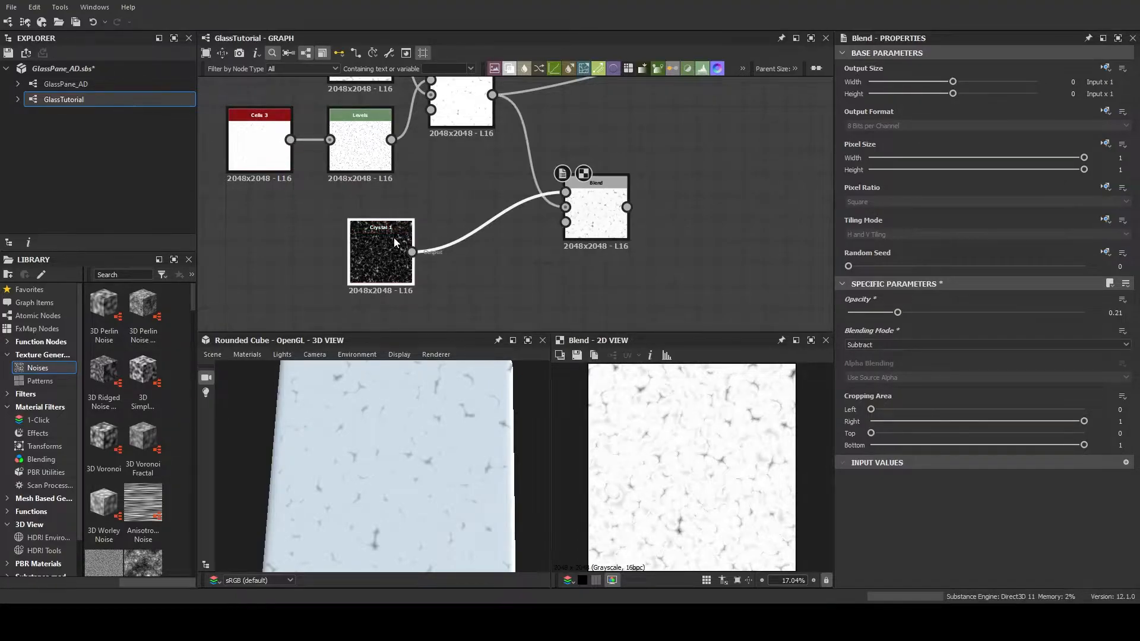
scroll(918, 485, down, 3)
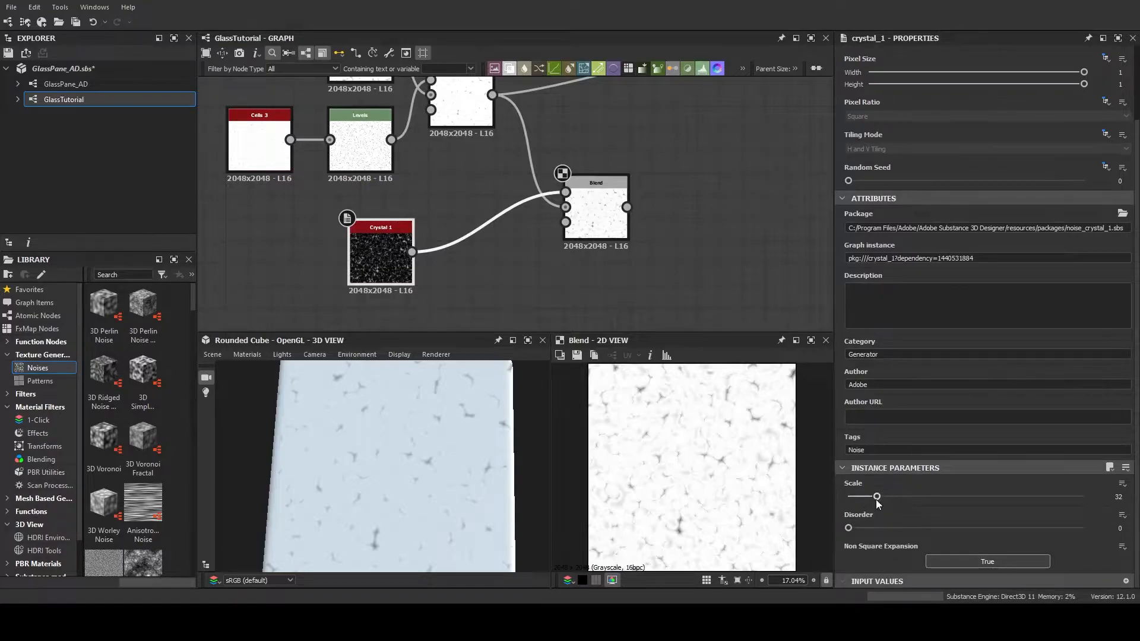
drag(877, 497, 888, 497)
mouse_move(889, 496)
mouse_down()
mouse_move(859, 500)
mouse_move(868, 499)
mouse_up()
key(ctrl+z)
Set the Scale of the Cells 1 noise to 21
middle_drag(680, 211, 685, 304)
click(467, 196)
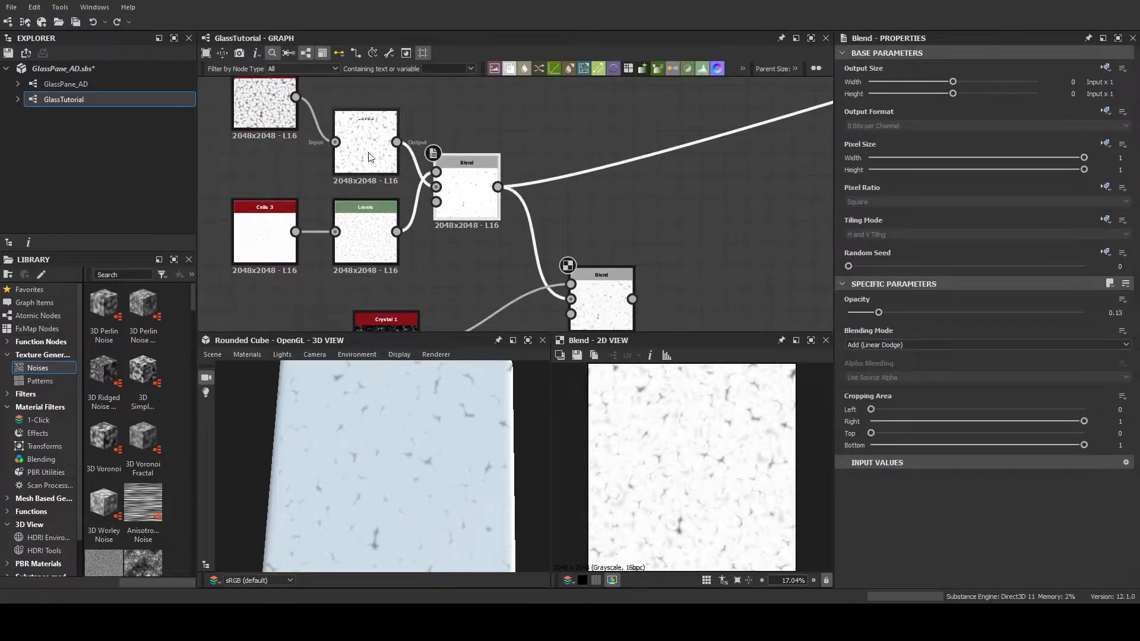
click(272, 112)
scroll(950, 416, down, 5)
click(878, 497)
drag(878, 497, 867, 498)
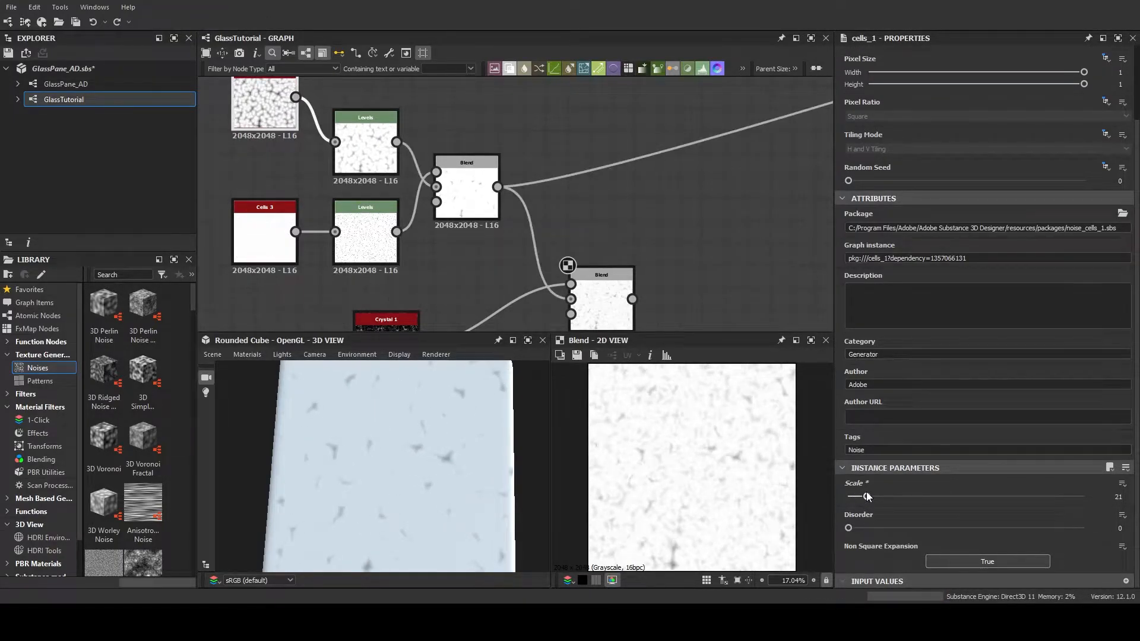
Feed the Crystal Blend into the Base Color output in place of the Cells Blend
scroll(451, 432, down, 2)
mouse_move(402, 430)
mouse_down()
mouse_move(418, 486)
mouse_move(383, 469)
mouse_move(404, 429)
mouse_up()
drag(498, 186, 575, 278)
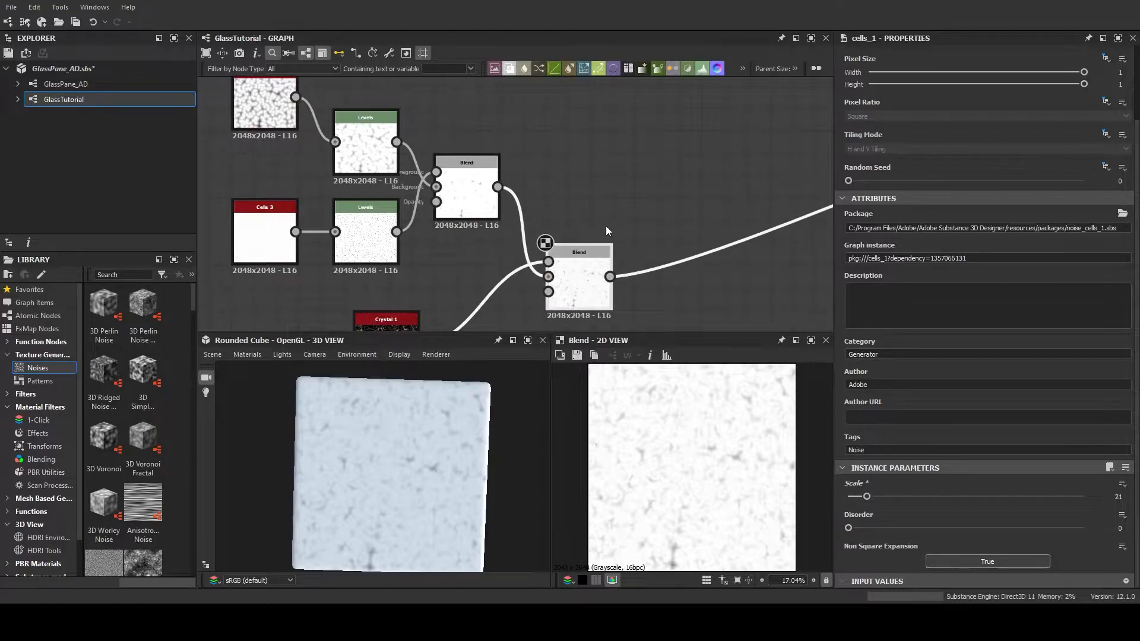
scroll(610, 228, down, 1)
mouse_move(605, 241)
mouse_down()
mouse_move(513, 165)
mouse_move(530, 215)
mouse_move(615, 240)
mouse_move(604, 238)
mouse_up()
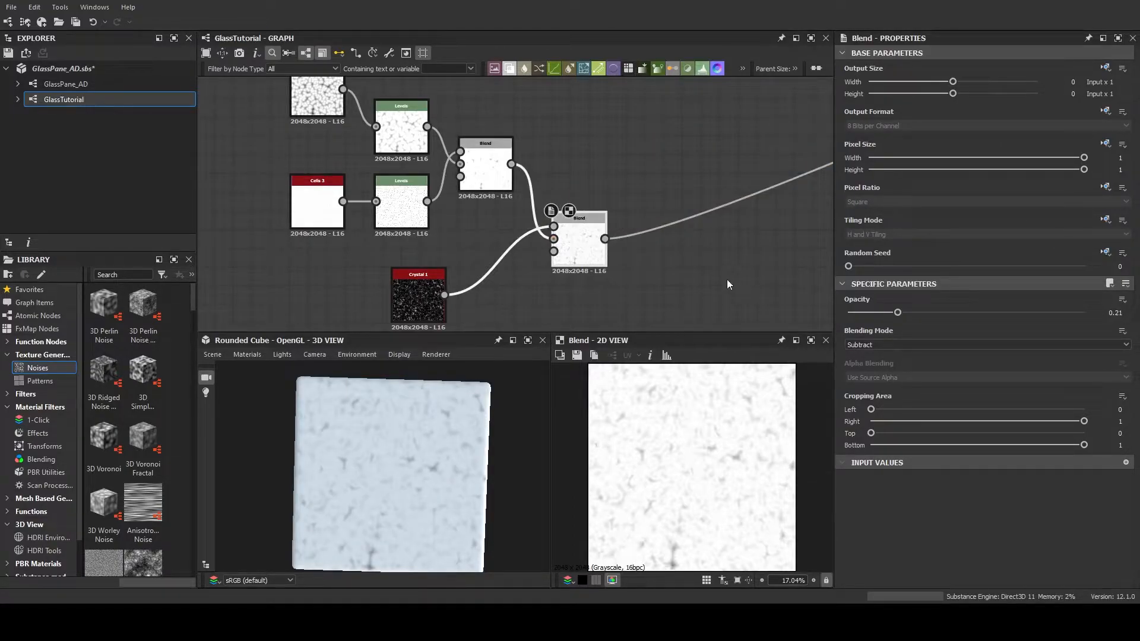
Check the combined pattern on the cube and lower the Crystal Blend's opacity slightly
scroll(441, 436, up, 5)
scroll(398, 522, down, 5)
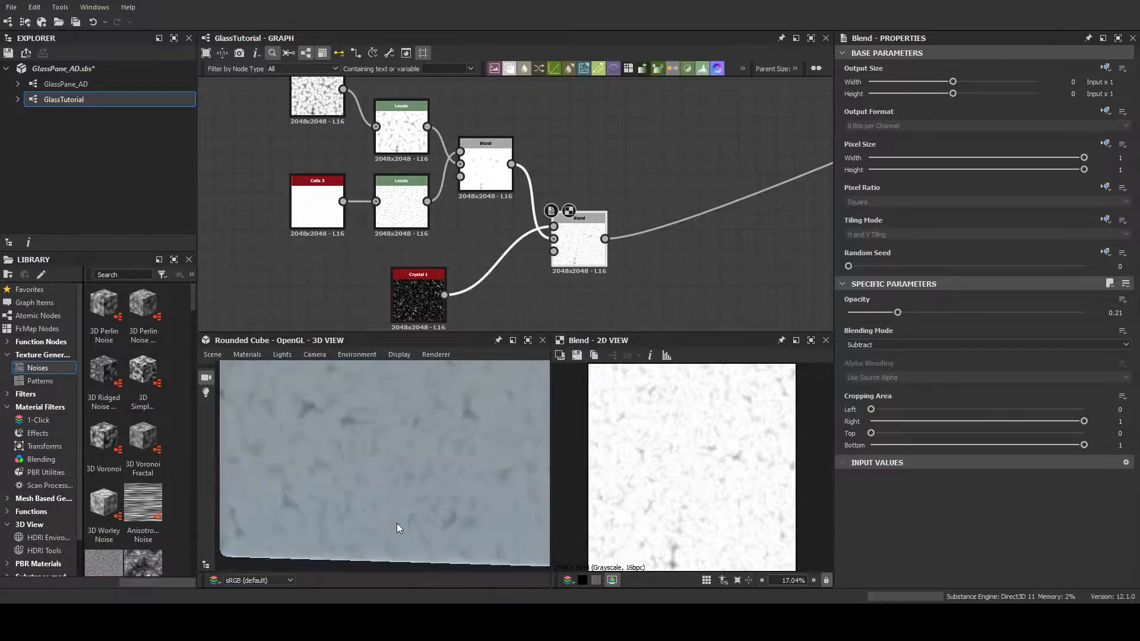
drag(408, 448, 433, 479)
scroll(418, 478, up, 5)
scroll(443, 478, down, 5)
scroll(433, 478, up, 2)
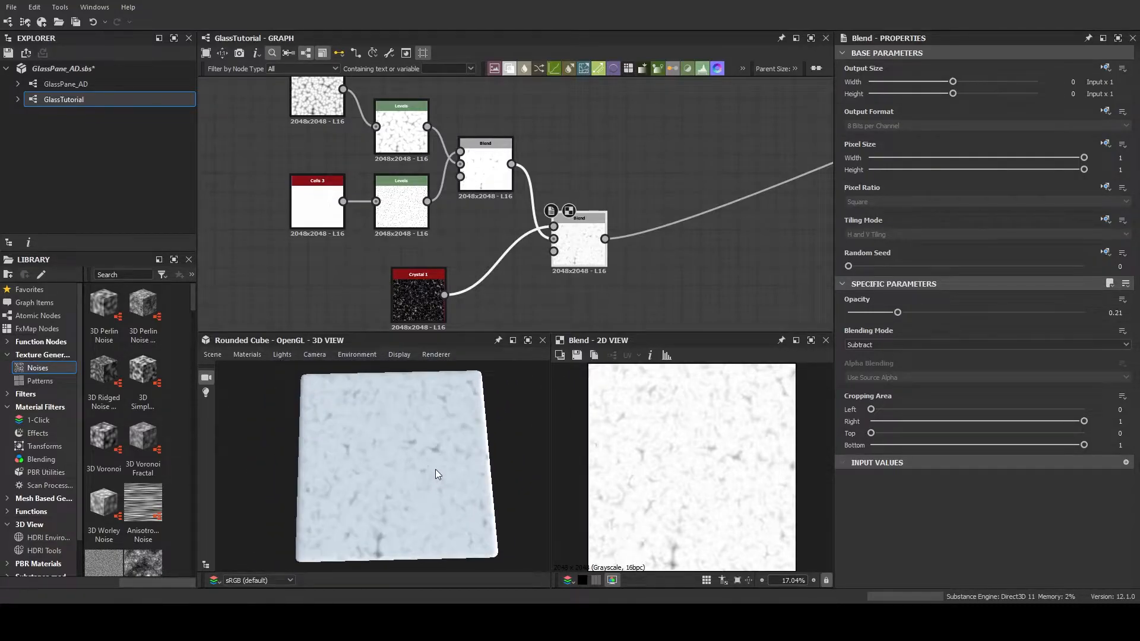
middle_drag(507, 301, 512, 279)
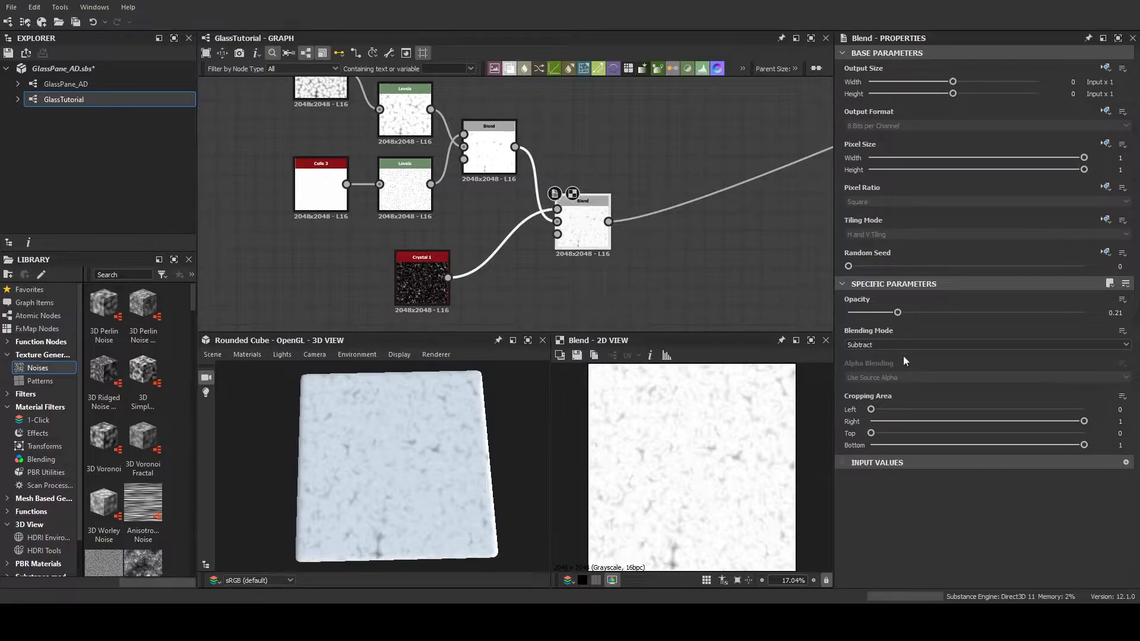
mouse_move(898, 314)
mouse_down()
mouse_move(868, 314)
mouse_move(891, 314)
mouse_up()
Set the Crystal 1 noise to Disorder 0.12 and Scale 20
click(437, 278)
scroll(867, 519, down, 3)
drag(849, 529, 868, 500)
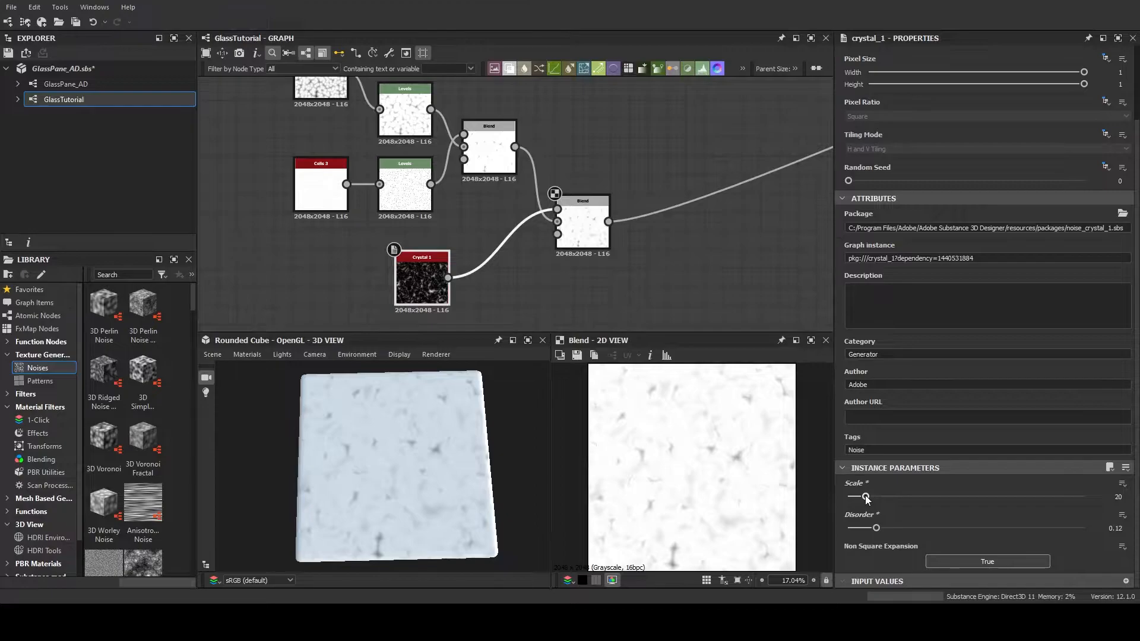
mouse_move(423, 448)
mouse_down()
mouse_move(454, 570)
mouse_move(433, 437)
mouse_up()
Add a Normal node fed by the Crystal Blend
scroll(681, 212, down, 5)
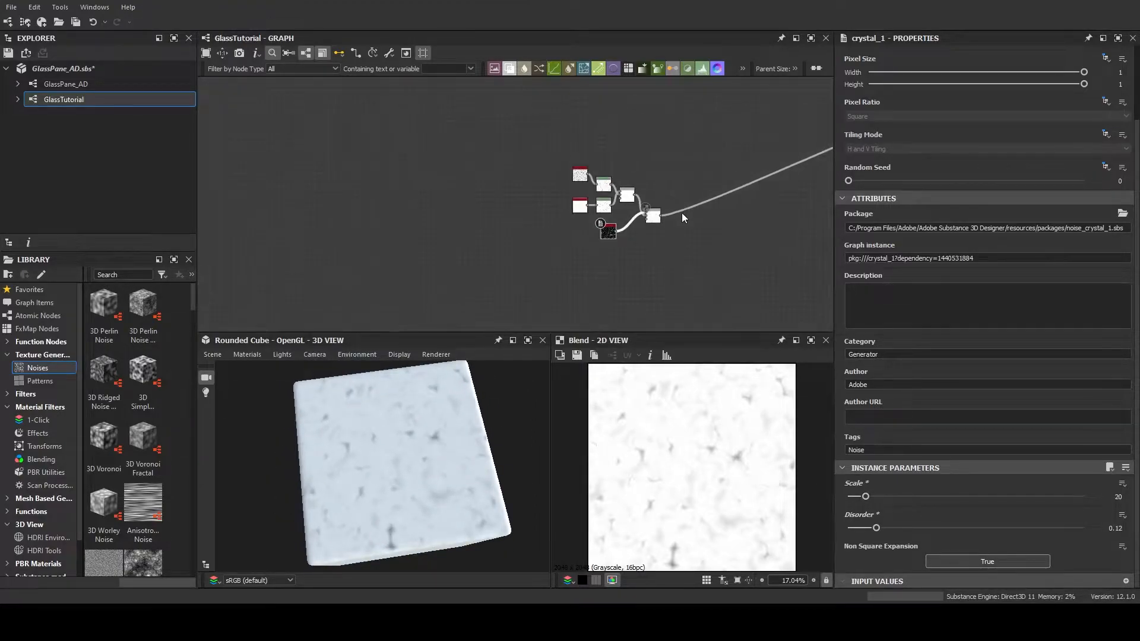
middle_drag(682, 214, 581, 227)
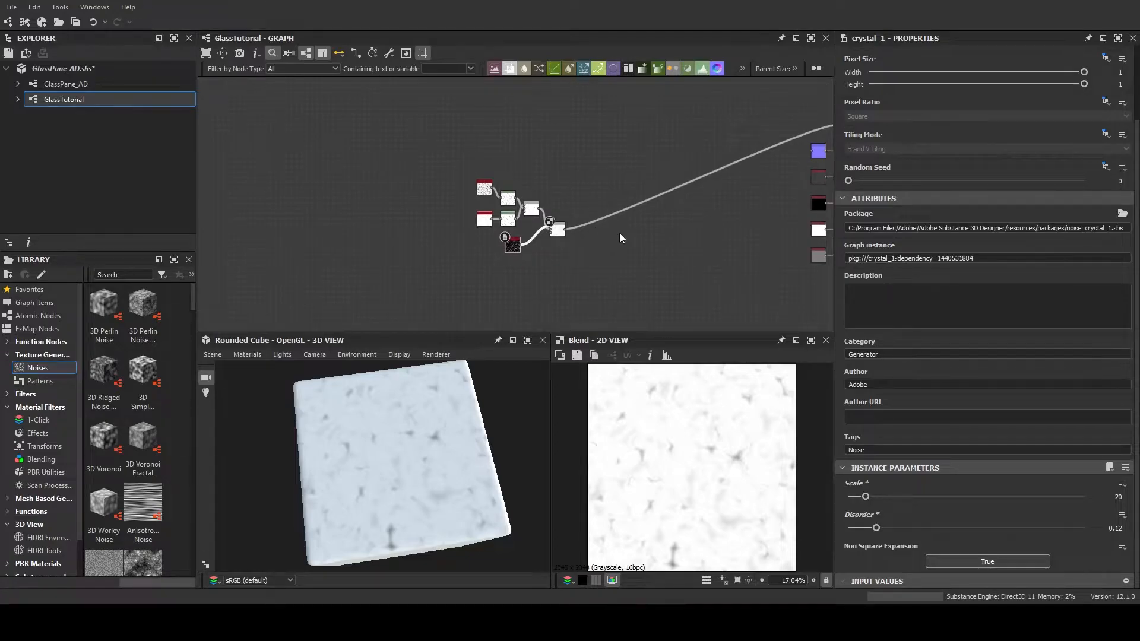
drag(415, 450, 469, 398)
middle_drag(627, 239, 458, 241)
scroll(557, 307, up, 3)
scroll(518, 241, down, 1)
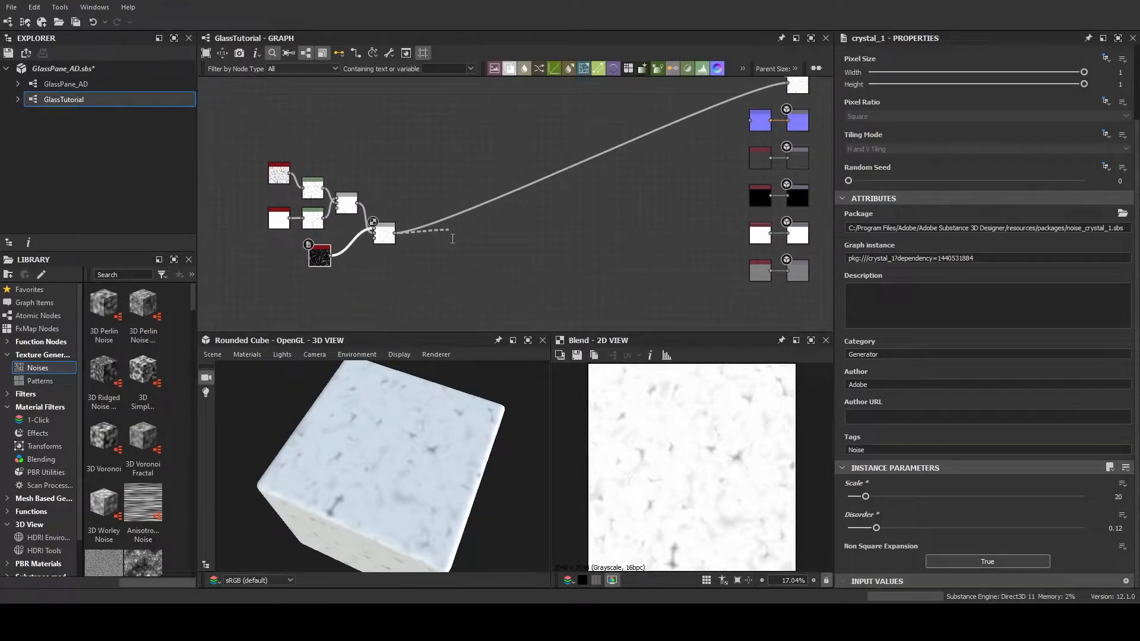
key(Return)
Add an HBAO ambient occlusion node fed by the Crystal Blend
drag(472, 236, 493, 237)
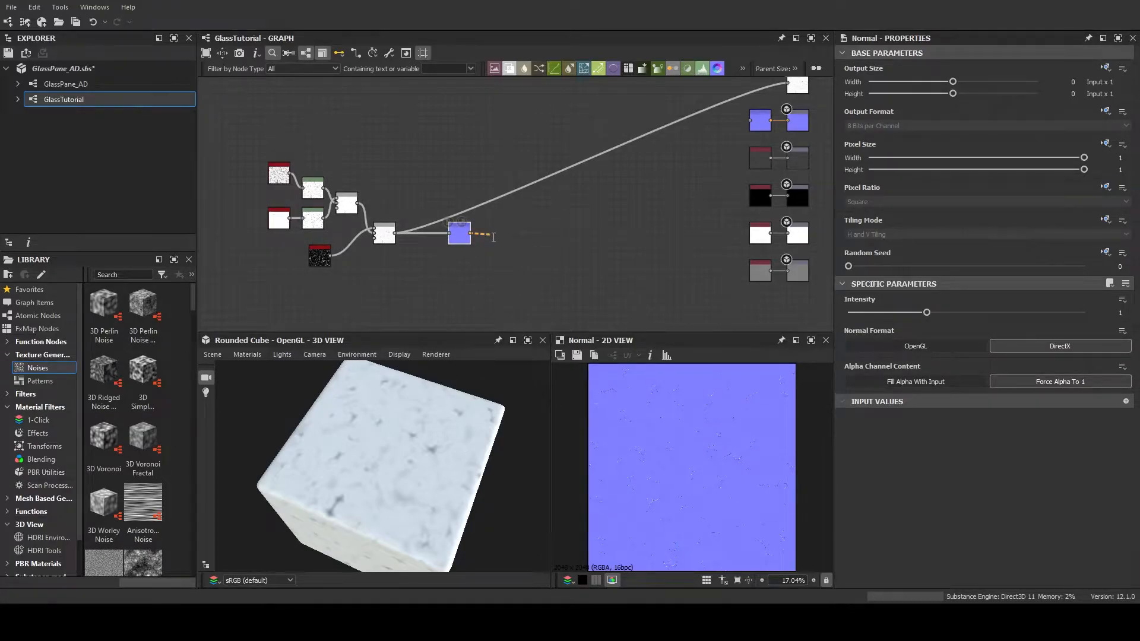
click(476, 263)
key(Return)
Connect the new Normal node to the graph's Normal output
scroll(512, 258, up, 1)
middle_drag(508, 263, 384, 271)
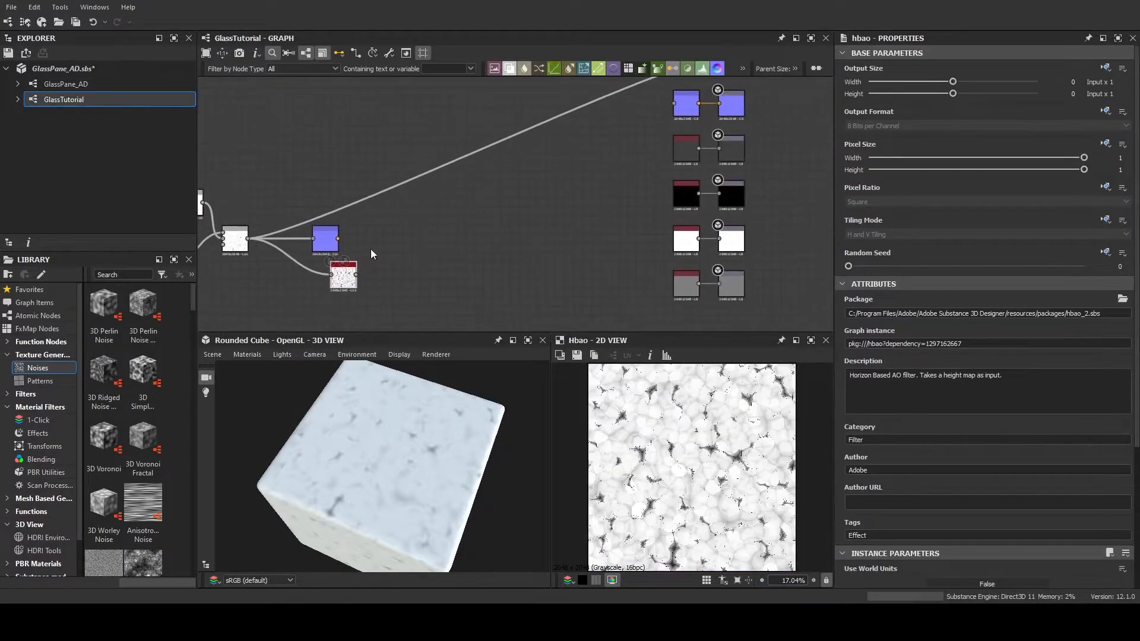
drag(338, 238, 674, 103)
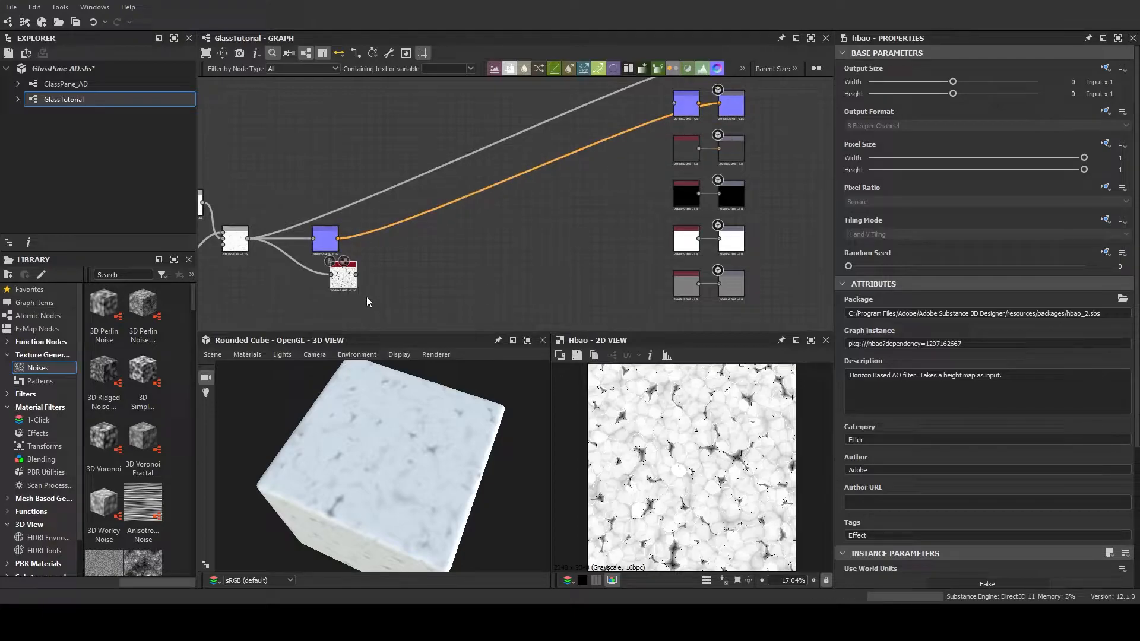
Connect the HBAO node to the graph's Ambient Occlusion output
drag(358, 278, 612, 246)
scroll(611, 244, up, 5)
middle_drag(624, 249, 543, 251)
scroll(436, 245, down, 4)
drag(237, 272, 650, 234)
Delete the disconnected default nodes in front of the Ambient Occlusion and Normal outputs
click(633, 226)
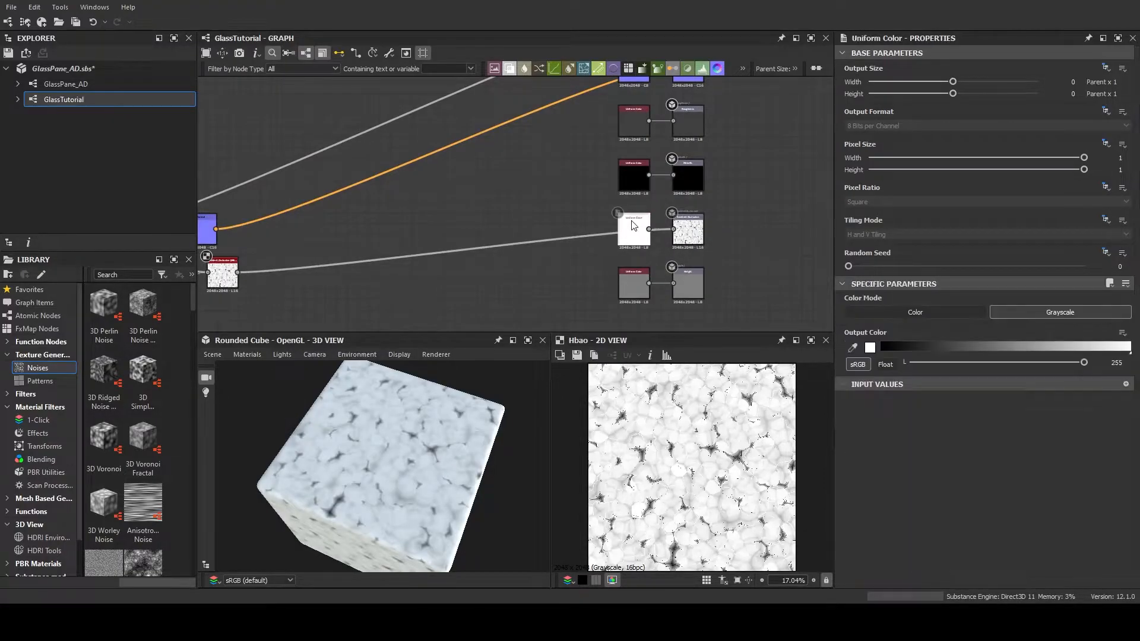
key(Delete)
middle_drag(587, 178, 580, 250)
click(629, 143)
key(Delete)
scroll(558, 225, down, 4)
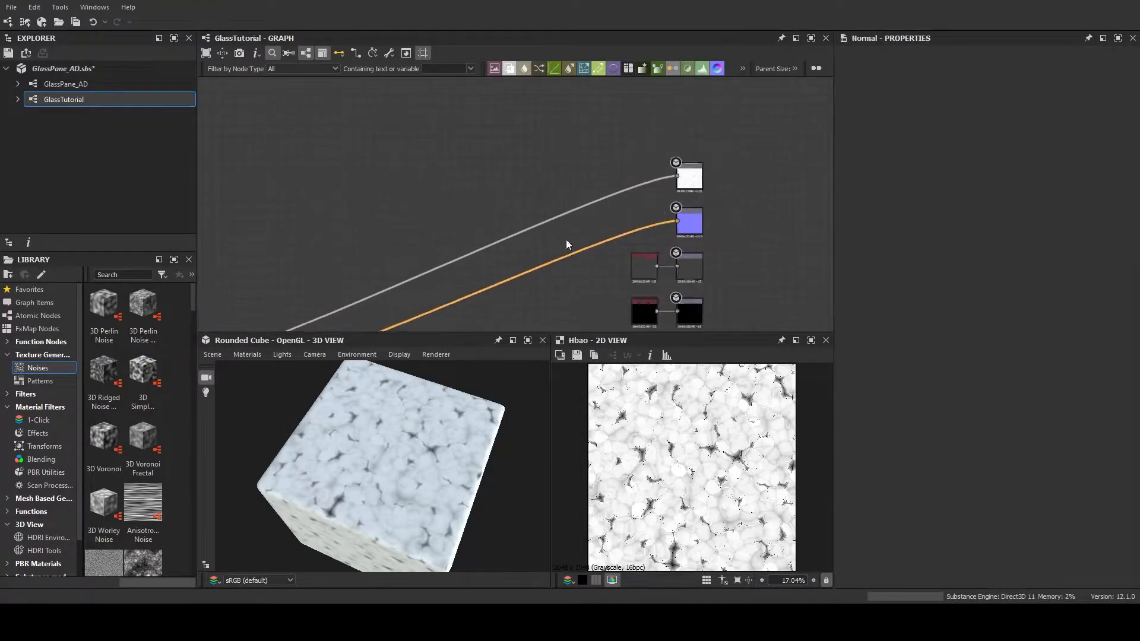
Check the occlusion on the cube and set the HBAO node's Height Depth to 0.02
drag(380, 469, 411, 484)
scroll(409, 462, up, 3)
scroll(453, 248, up, 4)
click(545, 237)
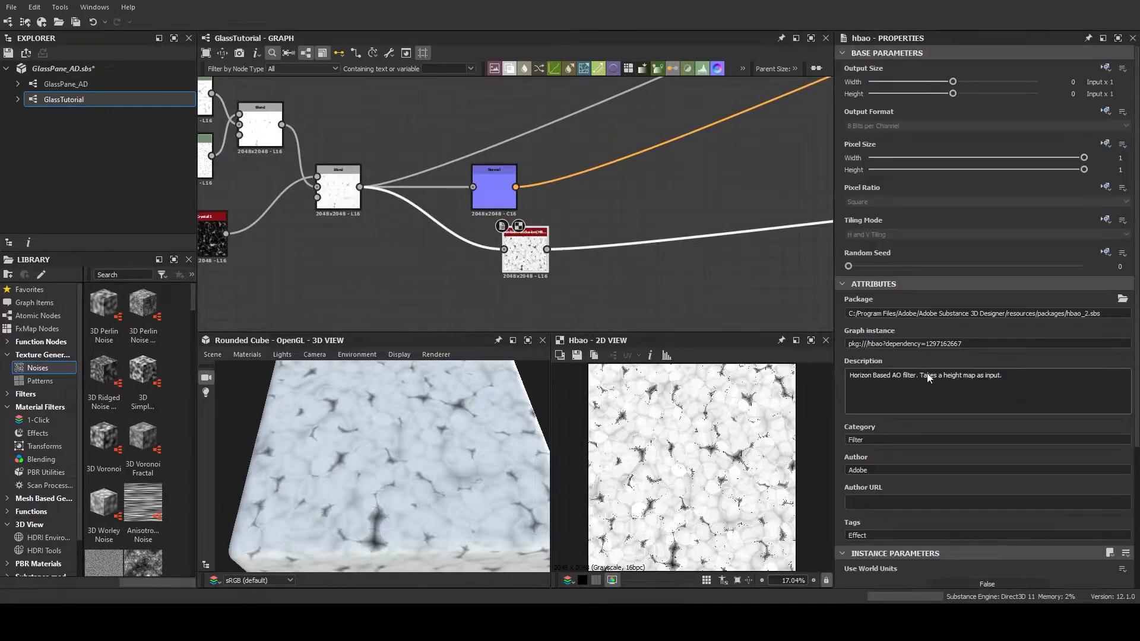
scroll(921, 408, down, 5)
mouse_move(872, 428)
mouse_down()
mouse_move(954, 425)
mouse_move(839, 427)
mouse_move(873, 428)
mouse_move(858, 430)
mouse_up()
drag(1081, 466, 1130, 451)
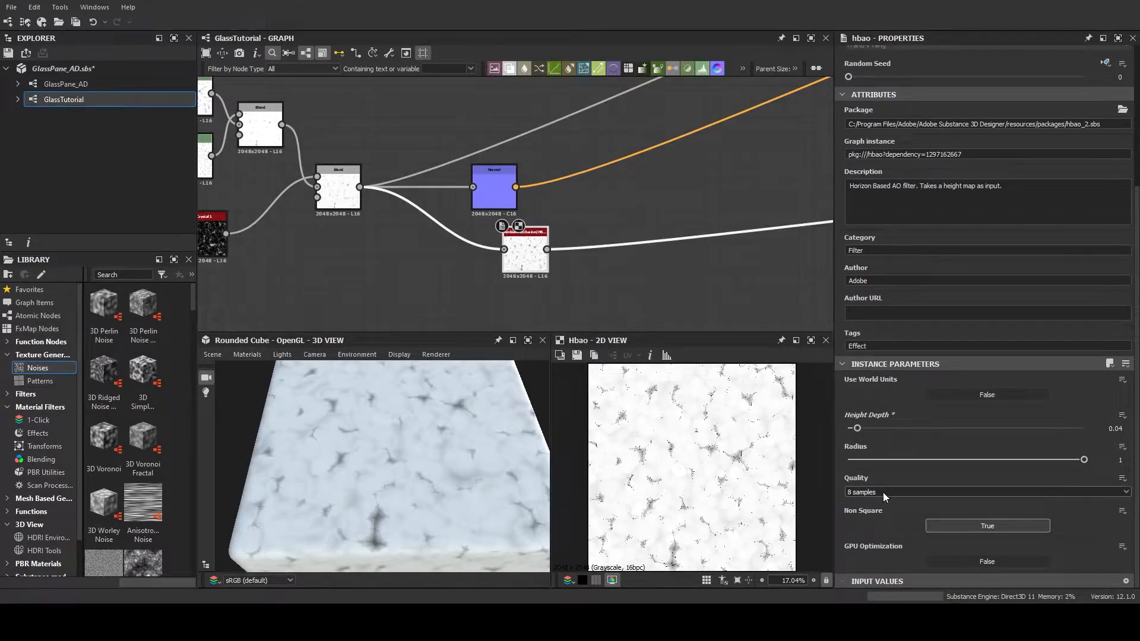
click(878, 512)
drag(857, 429, 853, 437)
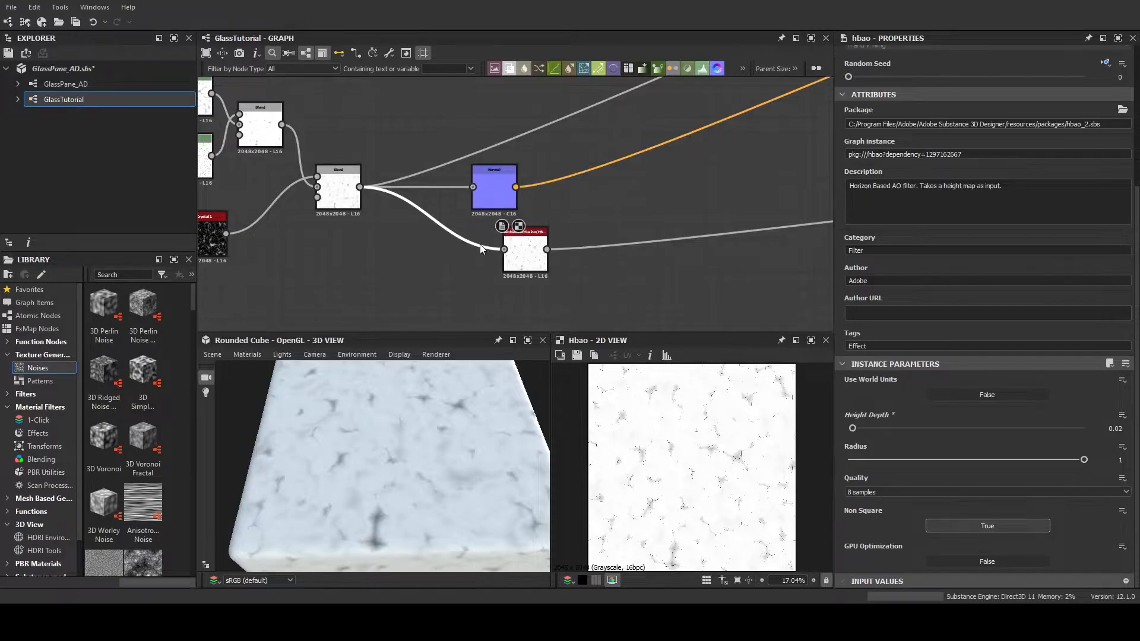
Insert a Blur node between the Crystal Blend and the HBAO node
key(b)
drag(515, 468, 487, 376)
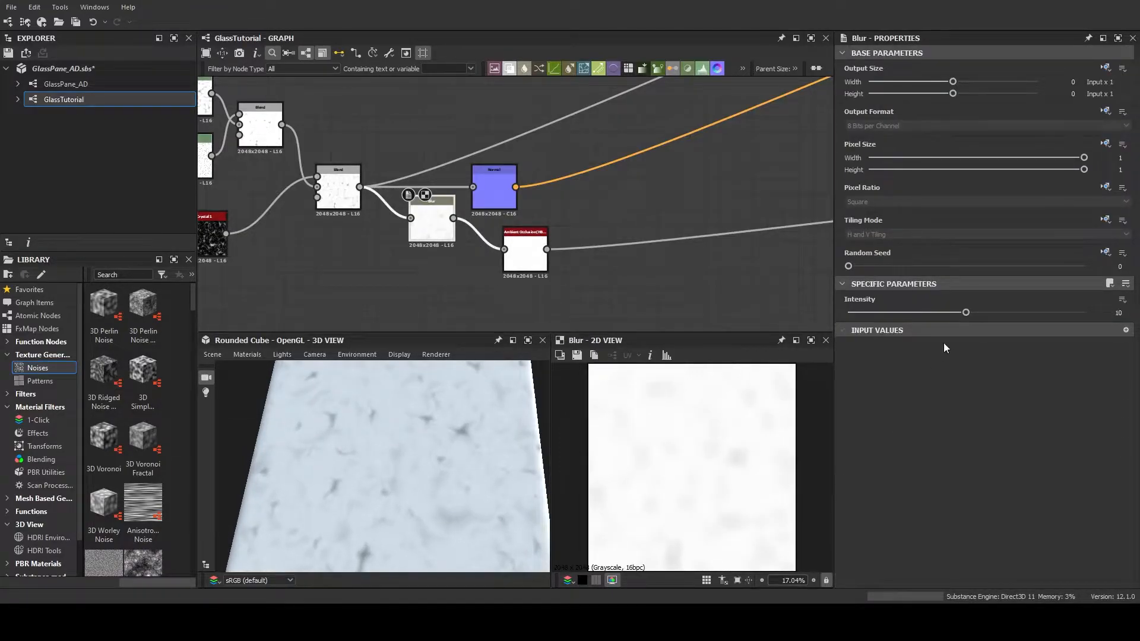
Set the Blur node's Intensity to 3.47 and check the softened occlusion on the cube
drag(967, 312, 889, 312)
drag(357, 412, 404, 473)
scroll(333, 279, down, 5)
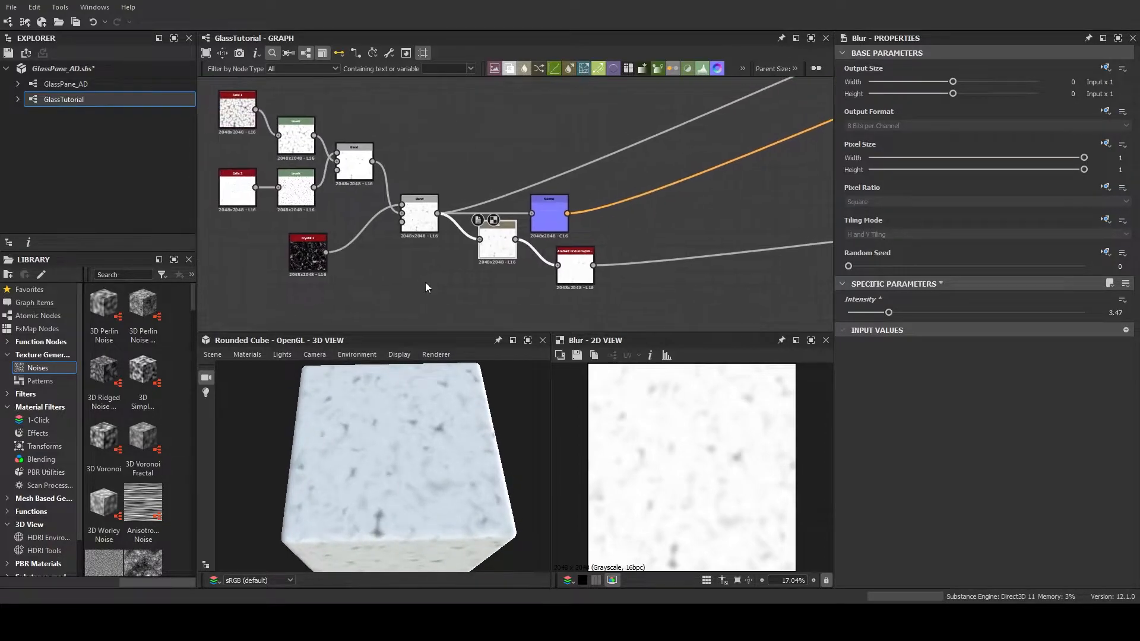
scroll(426, 285, up, 3)
drag(400, 436, 404, 409)
Examine the glass texture node chain, its connections to the graph outputs, and the resulting surface on the cube
middle_drag(575, 252, 322, 235)
middle_drag(603, 272, 708, 258)
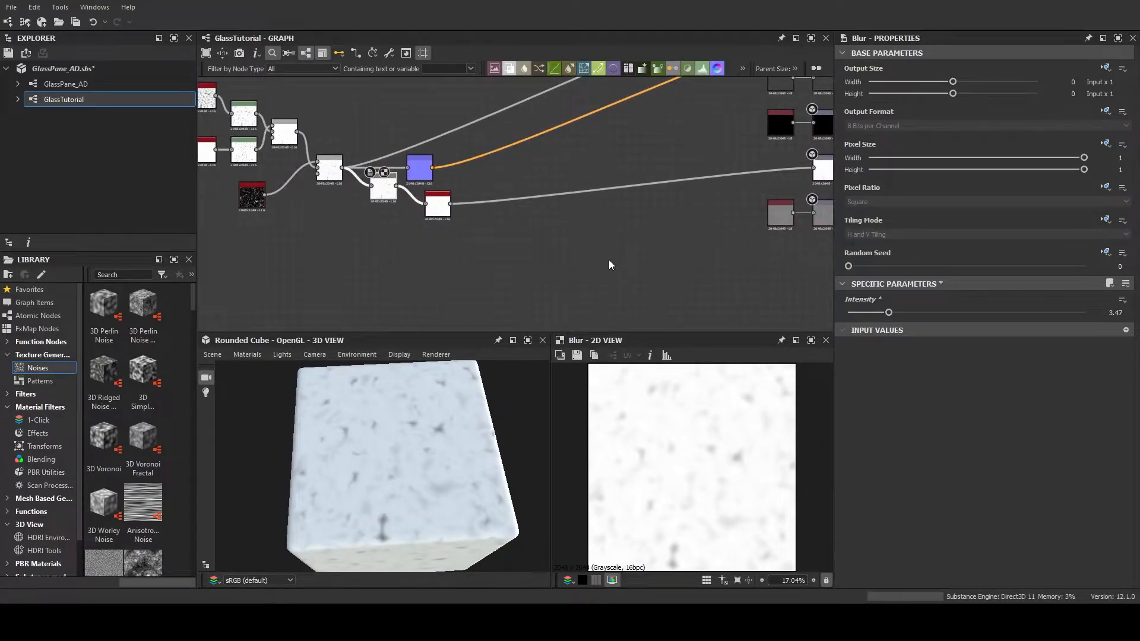
scroll(494, 235, down, 3)
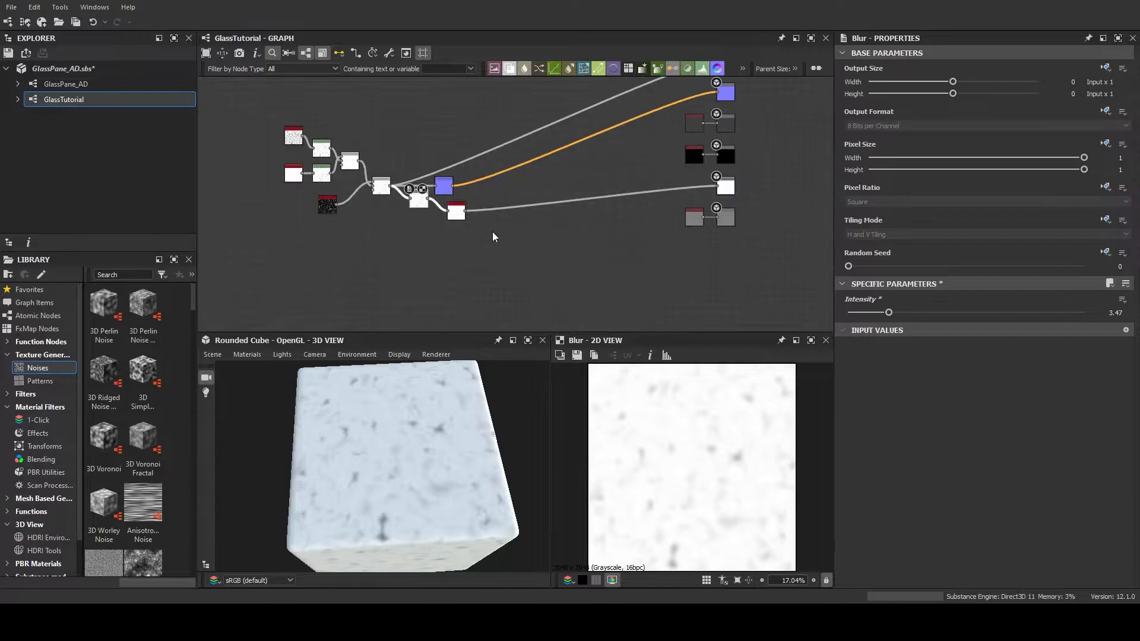
middle_drag(468, 266, 549, 281)
click(338, 121)
drag(337, 126, 579, 262)
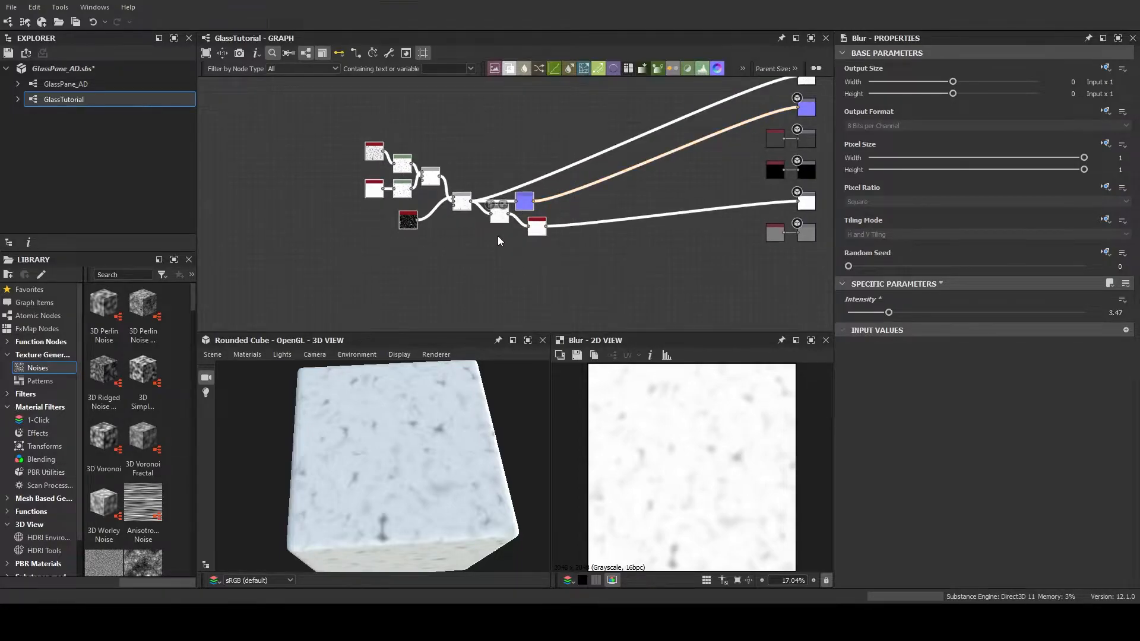
scroll(487, 231, down, 3)
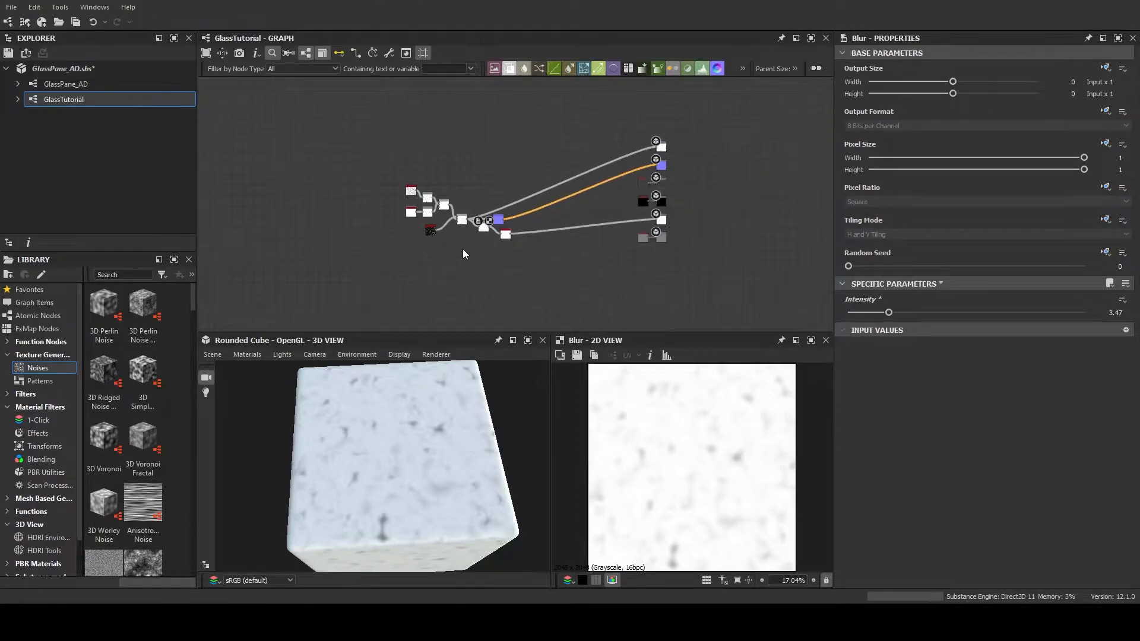
drag(459, 203, 474, 254)
click(424, 182)
middle_drag(428, 172, 551, 220)
scroll(516, 216, up, 2)
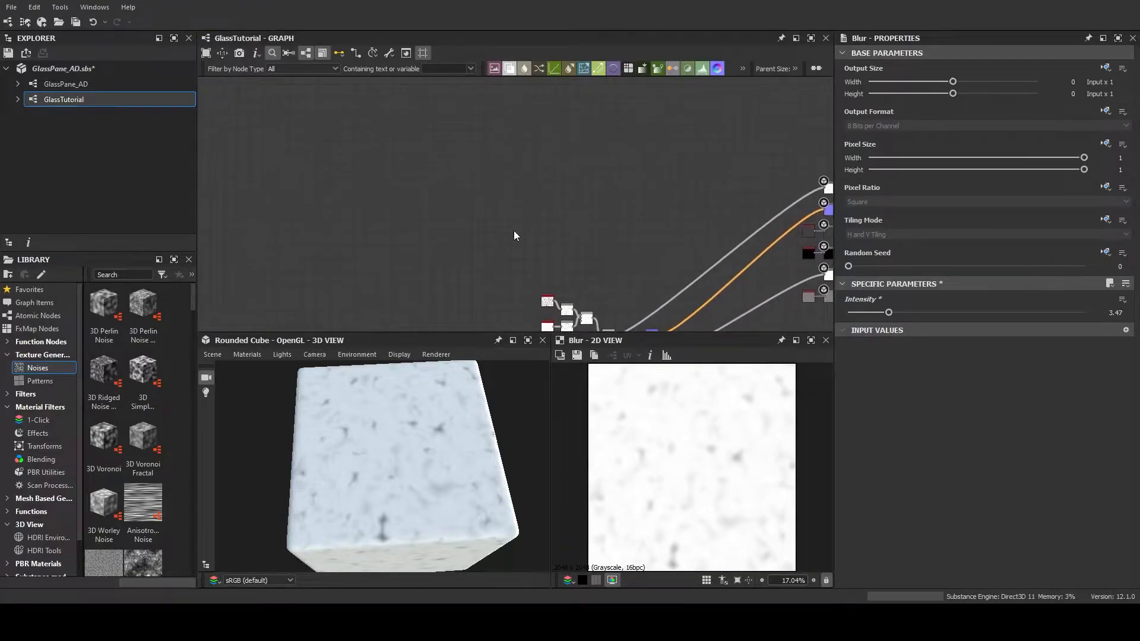
drag(382, 415, 380, 447)
middle_drag(554, 230, 284, 136)
scroll(505, 247, up, 4)
scroll(508, 250, up, 1)
middle_drag(631, 211, 553, 323)
scroll(580, 286, down, 2)
scroll(576, 273, down, 1)
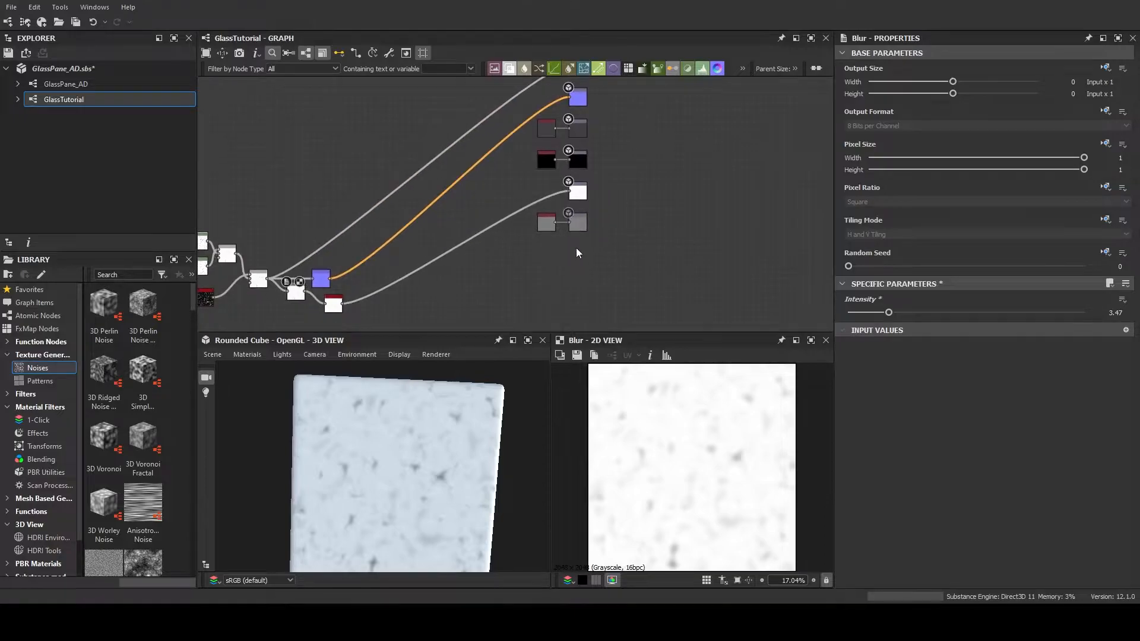
middle_drag(403, 289, 500, 258)
Open the GlassPane_AD graph and examine the nodes of its Metal Framing group
click(88, 87)
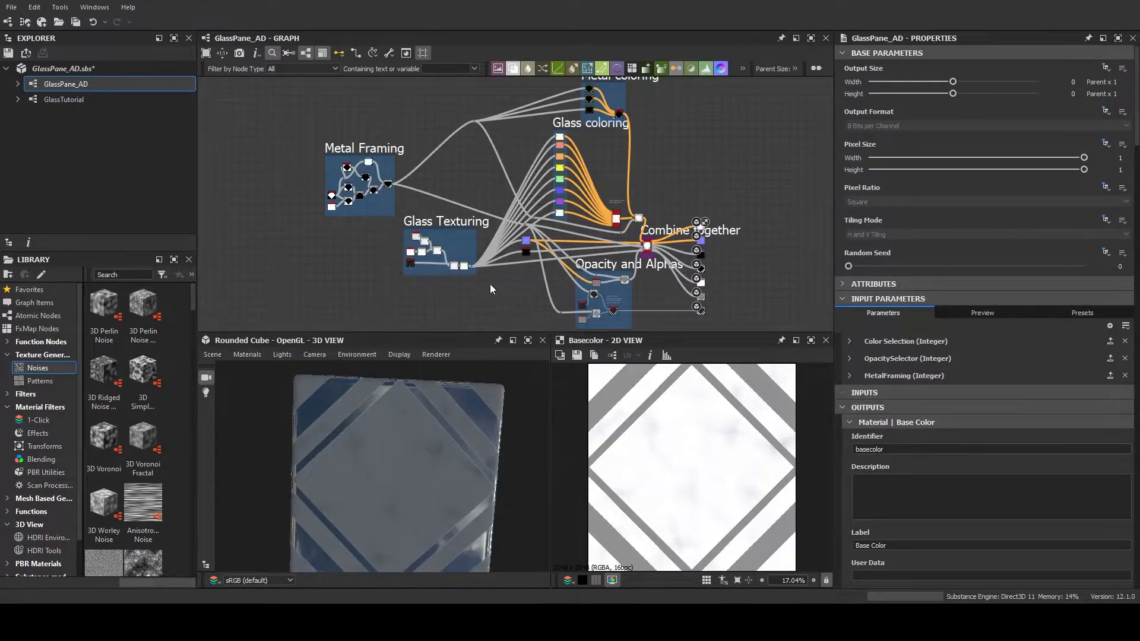
scroll(493, 287, up, 5)
middle_drag(507, 175, 605, 267)
scroll(595, 266, up, 3)
middle_drag(516, 275, 587, 290)
scroll(594, 273, down, 3)
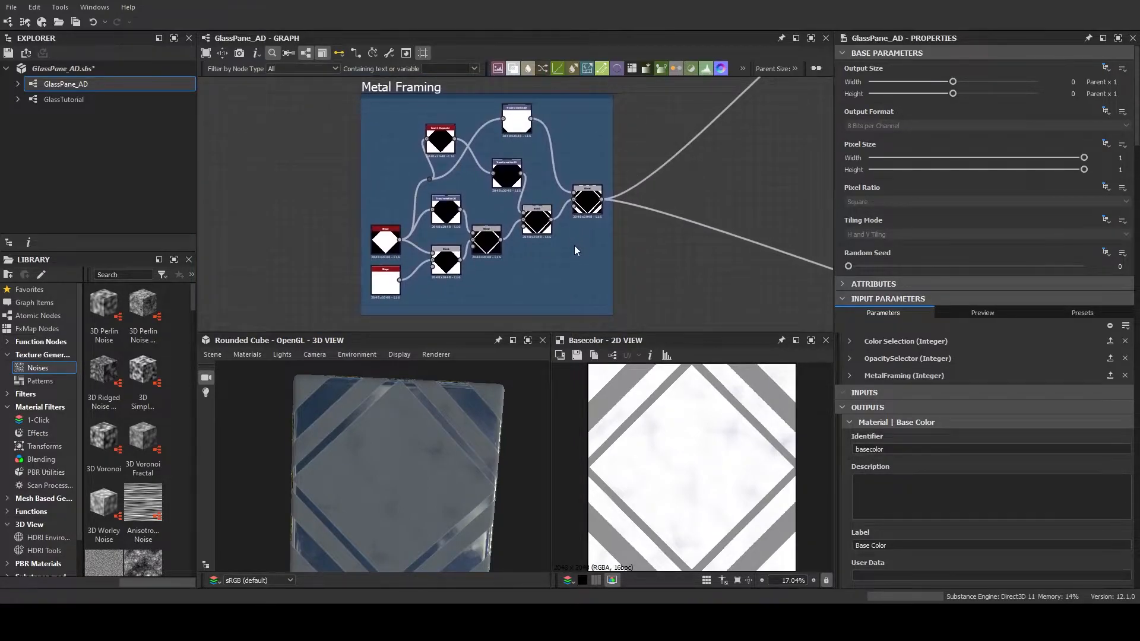
Set the cube material's Tiling to 2 and check how the metal framing pattern repeats across the faces
drag(419, 440, 386, 485)
right_drag(387, 485, 387, 487)
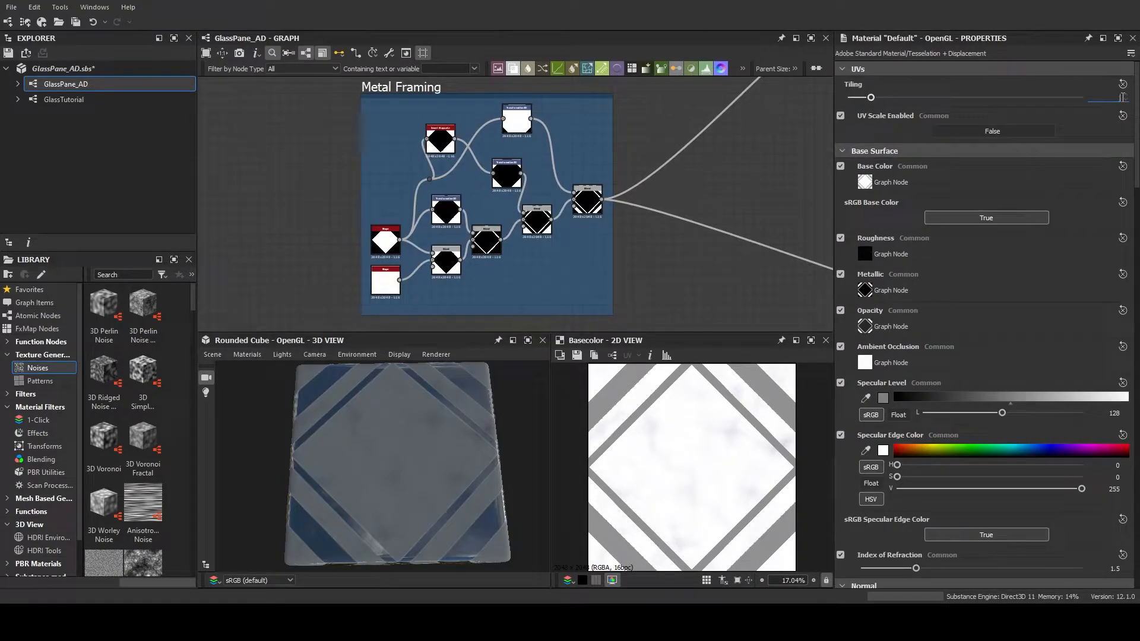
click(1122, 97)
text(2)
key(Return)
drag(484, 436, 441, 460)
drag(433, 508, 406, 473)
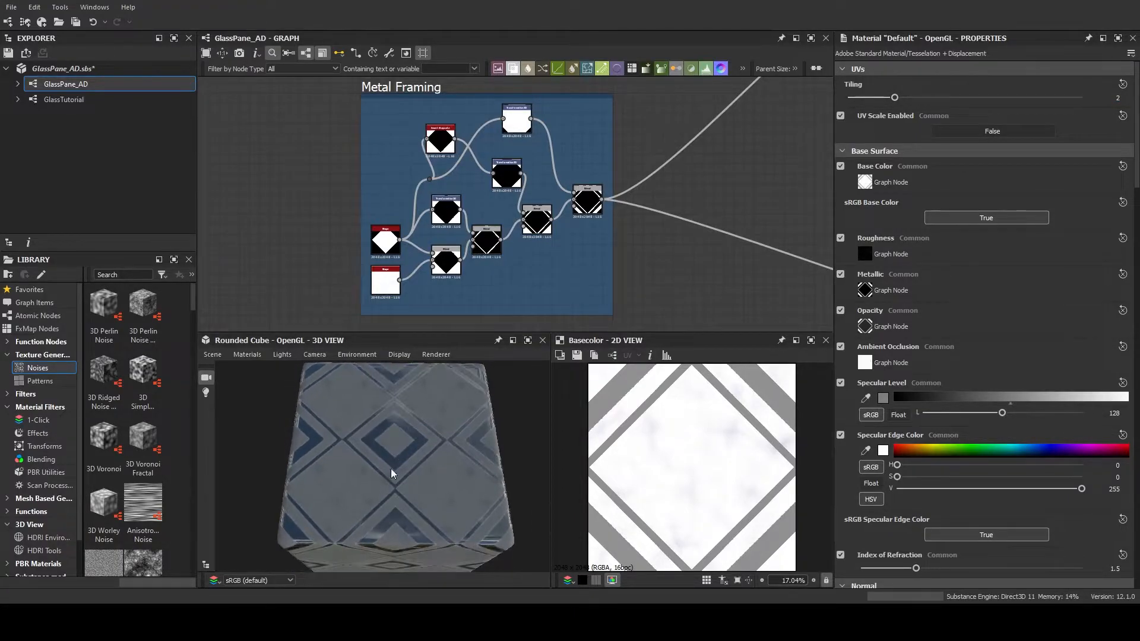
drag(506, 522, 389, 468)
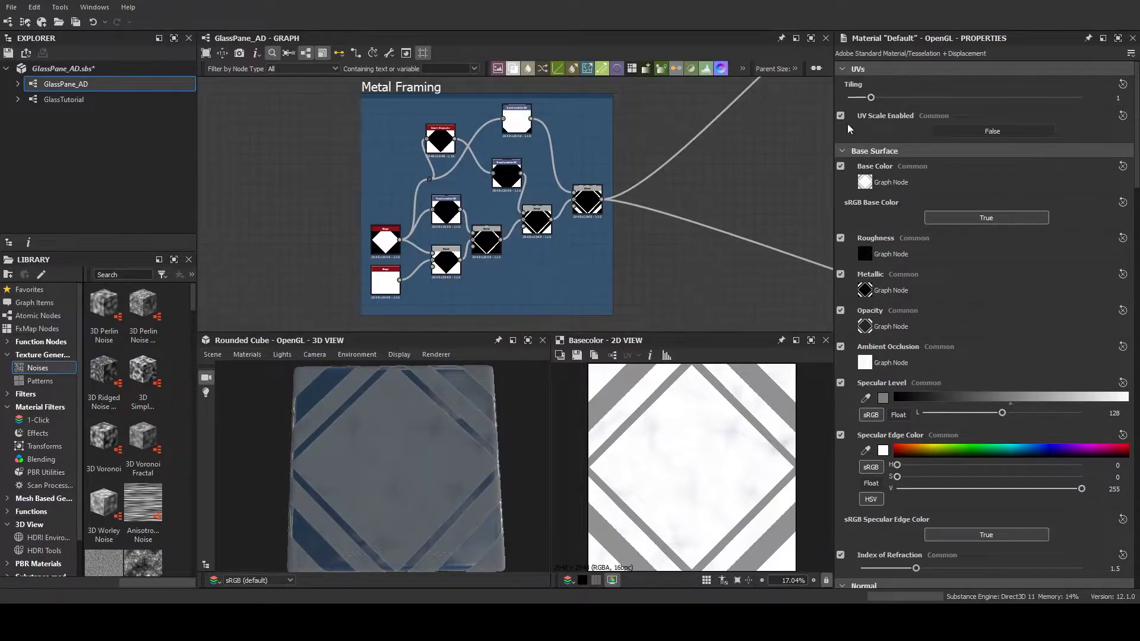
Return to the GlassTutorial graph and add a Shape node in the empty area above the glass texture nodes
middle_drag(330, 218, 296, 204)
scroll(331, 218, up, 1)
scroll(328, 209, up, 2)
scroll(296, 204, down, 2)
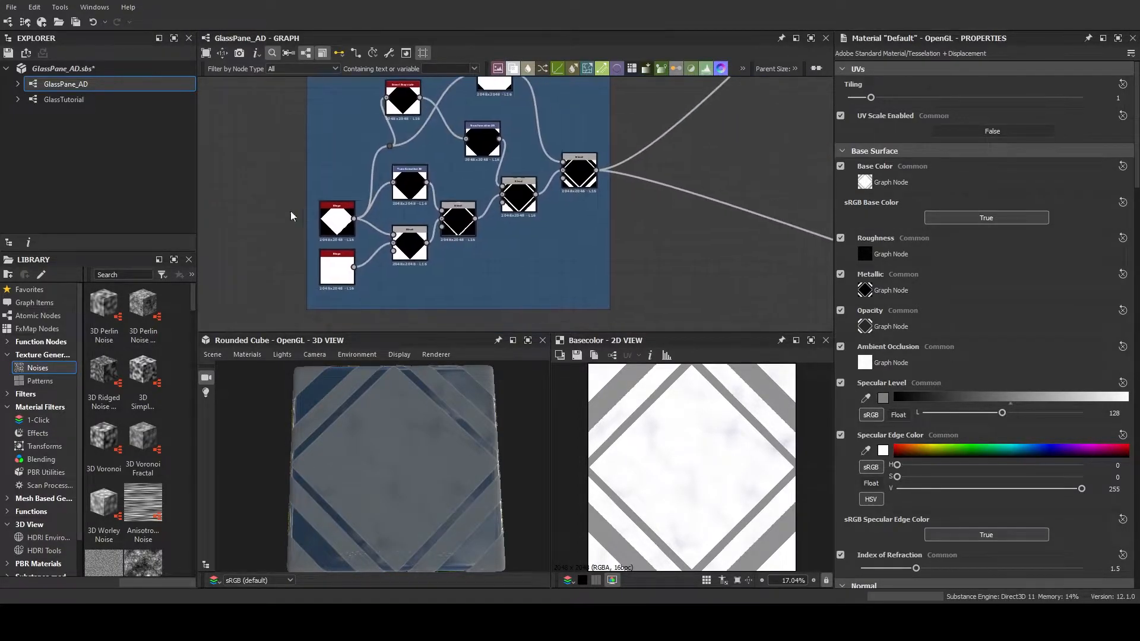
click(116, 104)
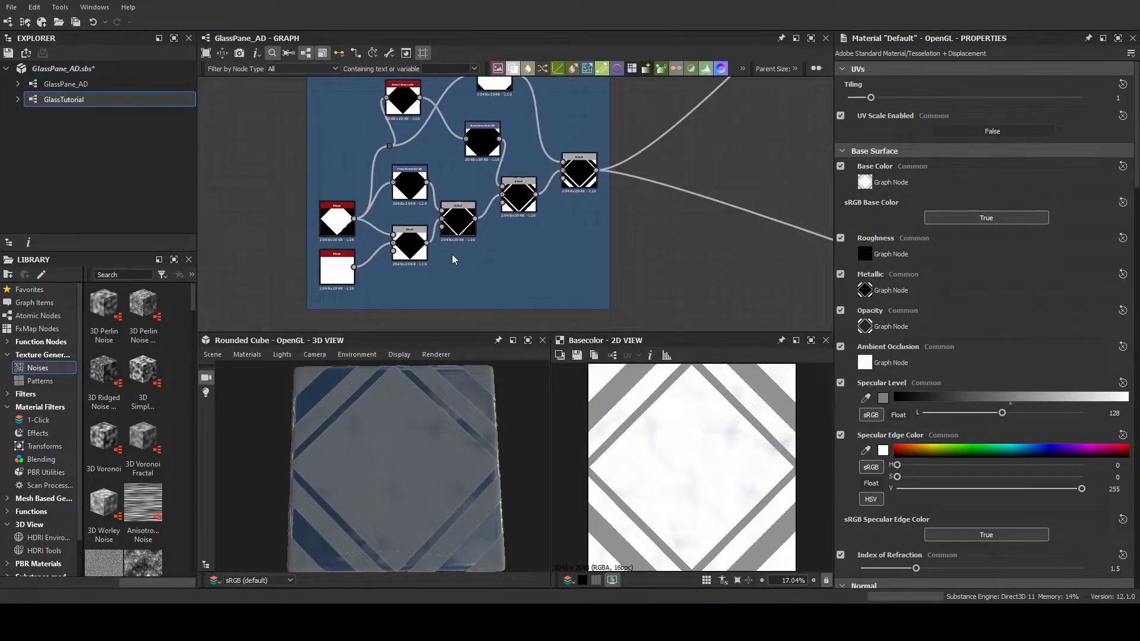
middle_drag(415, 194, 573, 230)
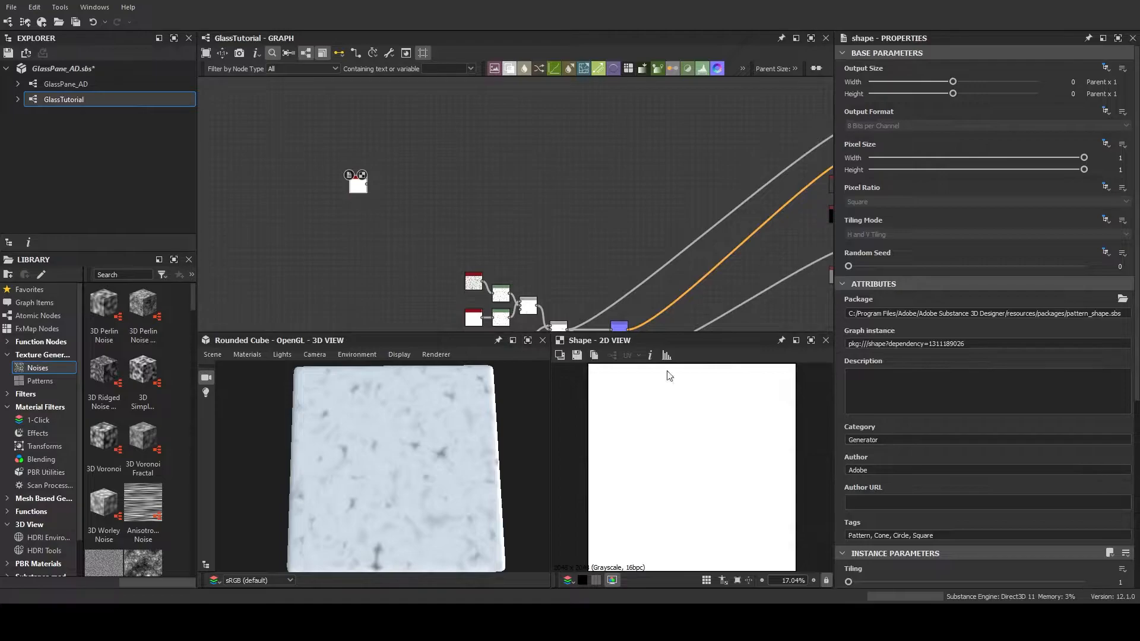
Rotate the Shape node's square by 45 degrees and set its Scale to 0.7 to form a full diamond
scroll(899, 459, down, 5)
scroll(376, 231, up, 5)
middle_drag(400, 204, 415, 249)
scroll(642, 274, up, 1)
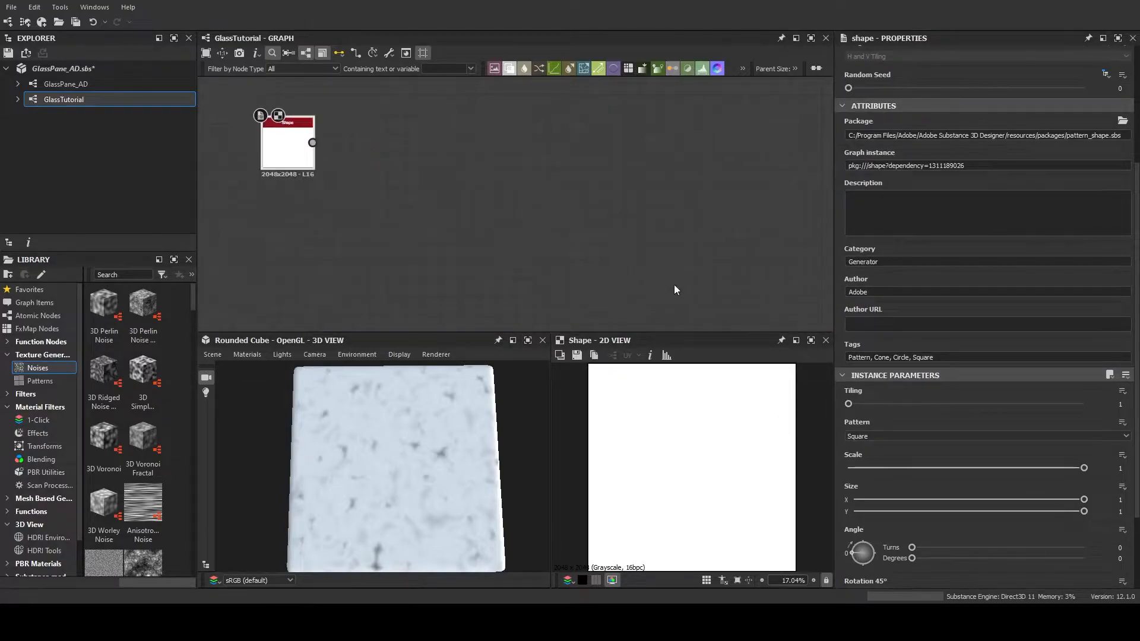
middle_drag(485, 271, 573, 308)
drag(864, 554, 846, 535)
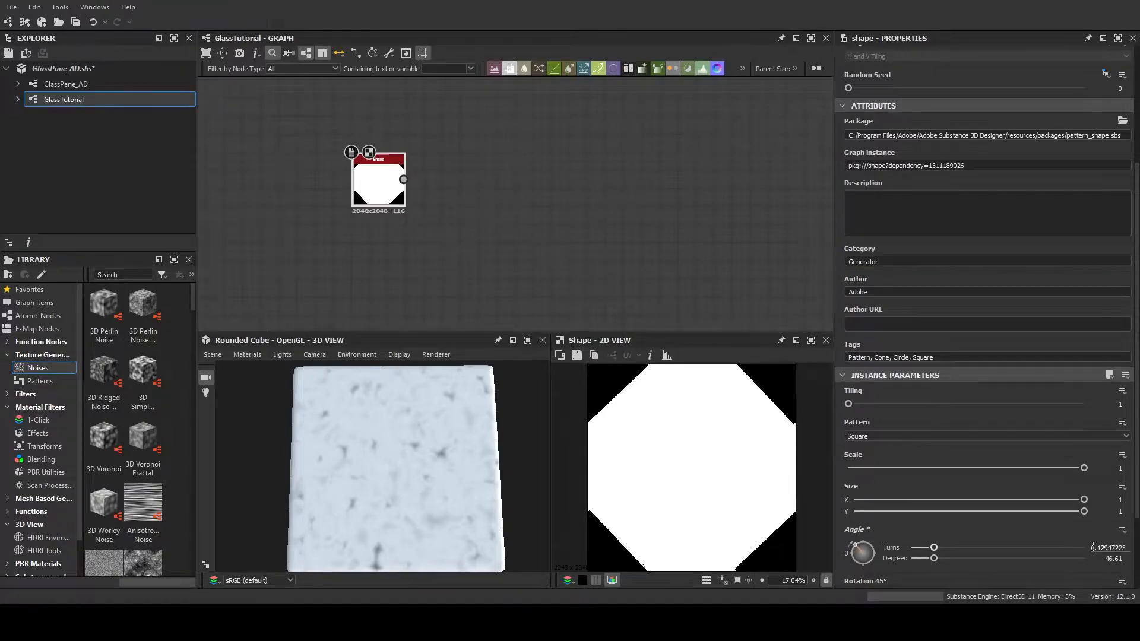
double_click(1118, 559)
text(45)
key(Return)
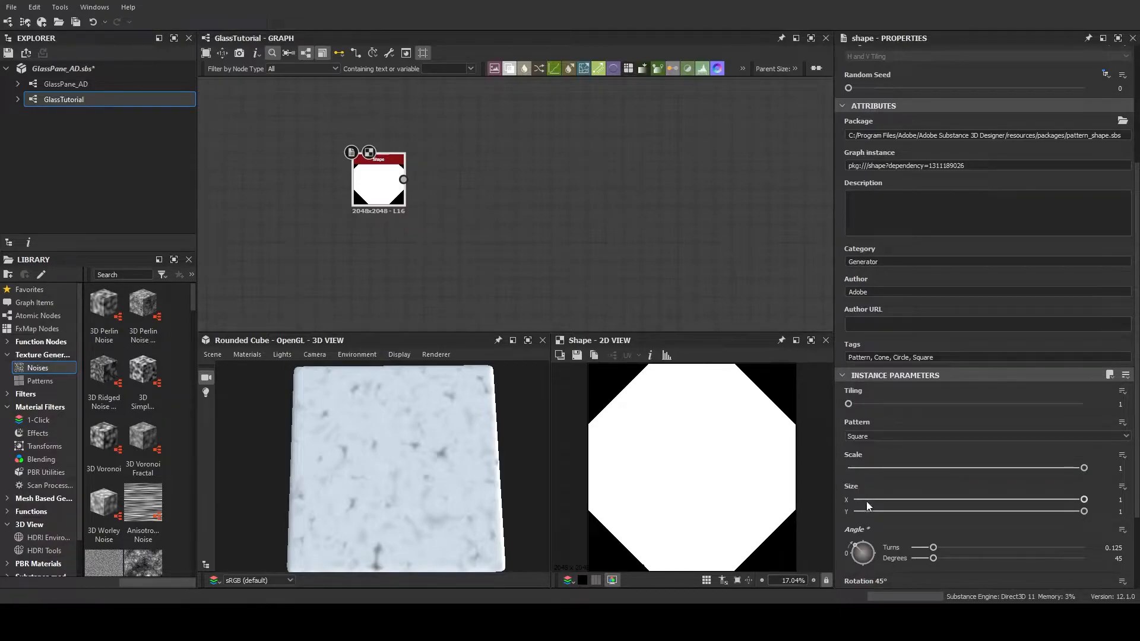
drag(1084, 469, 1013, 468)
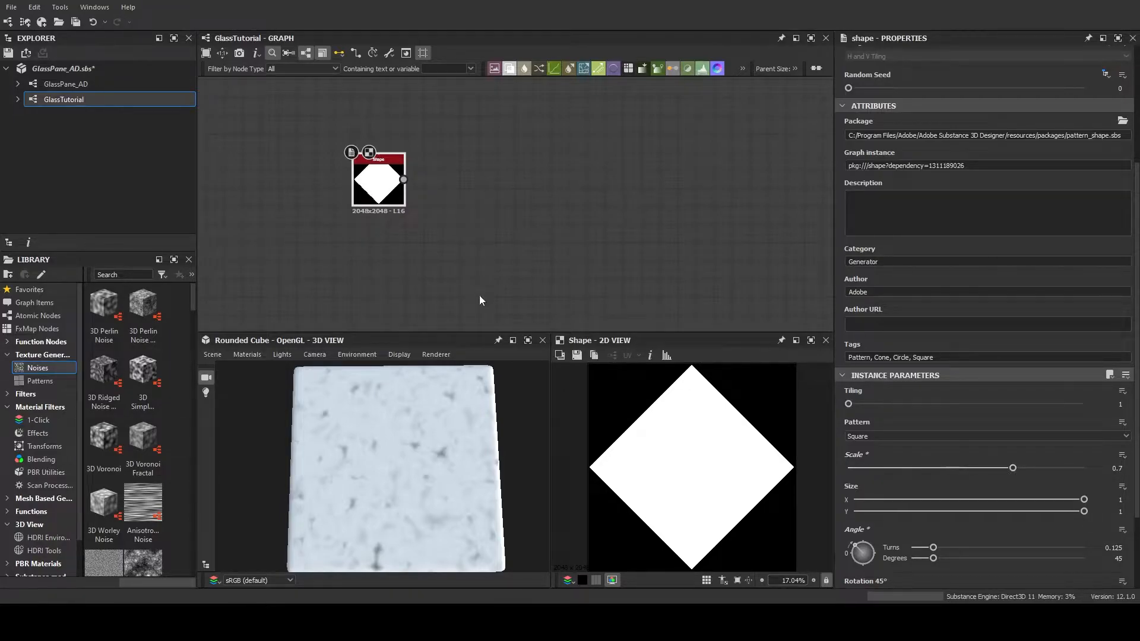
Duplicate the diamond Shape node
scroll(470, 261, down, 3)
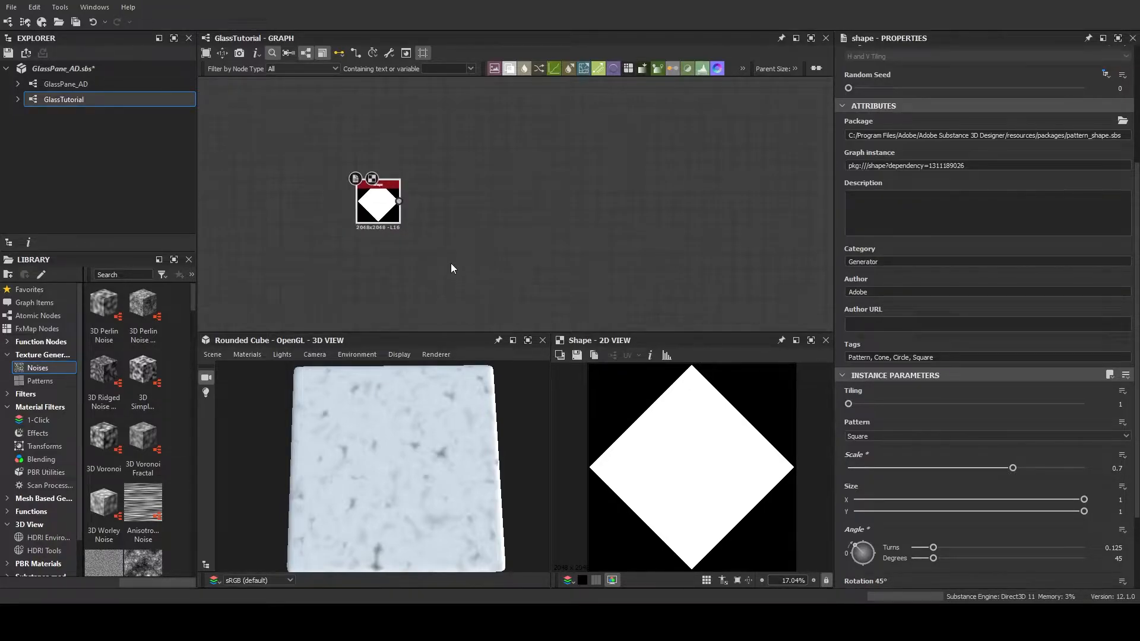
middle_drag(450, 244, 437, 258)
drag(386, 215, 430, 190)
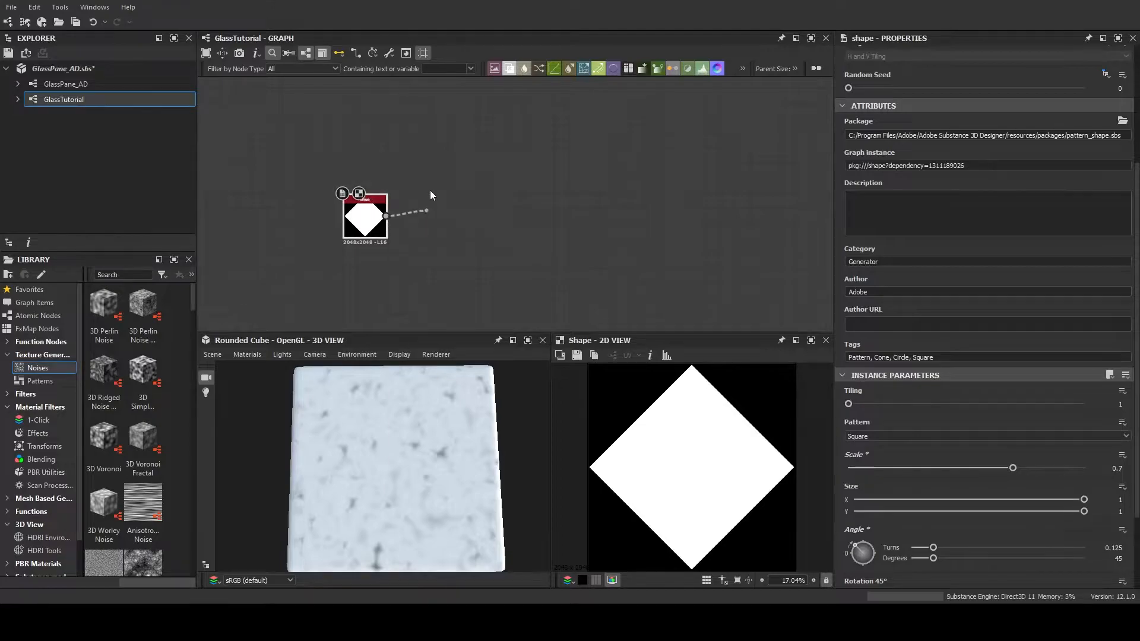
click(369, 218)
key(ctrl+d)
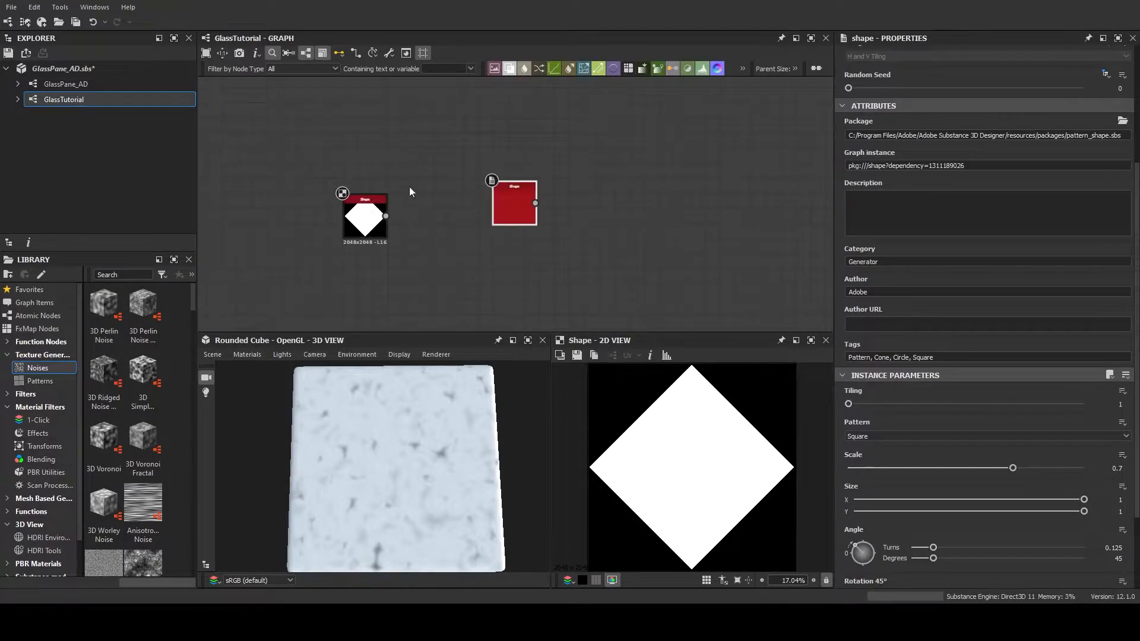
Place the copied Shape above the original and connect it as background and the original as foreground of a new Blend node
drag(396, 146, 389, 162)
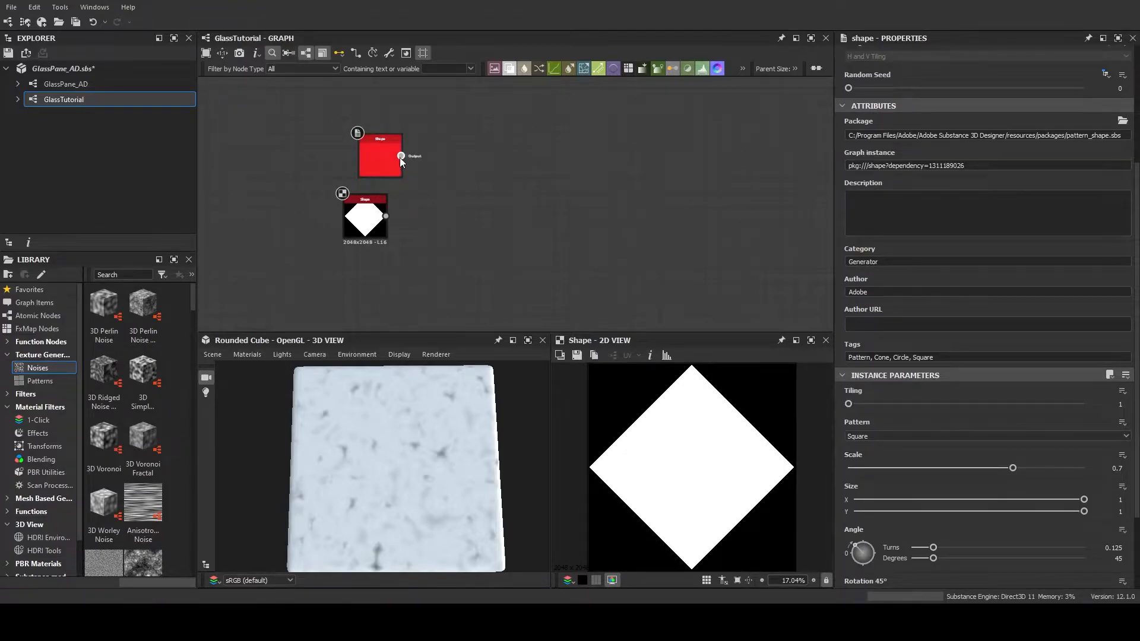
click(488, 225)
drag(386, 216, 368, 157)
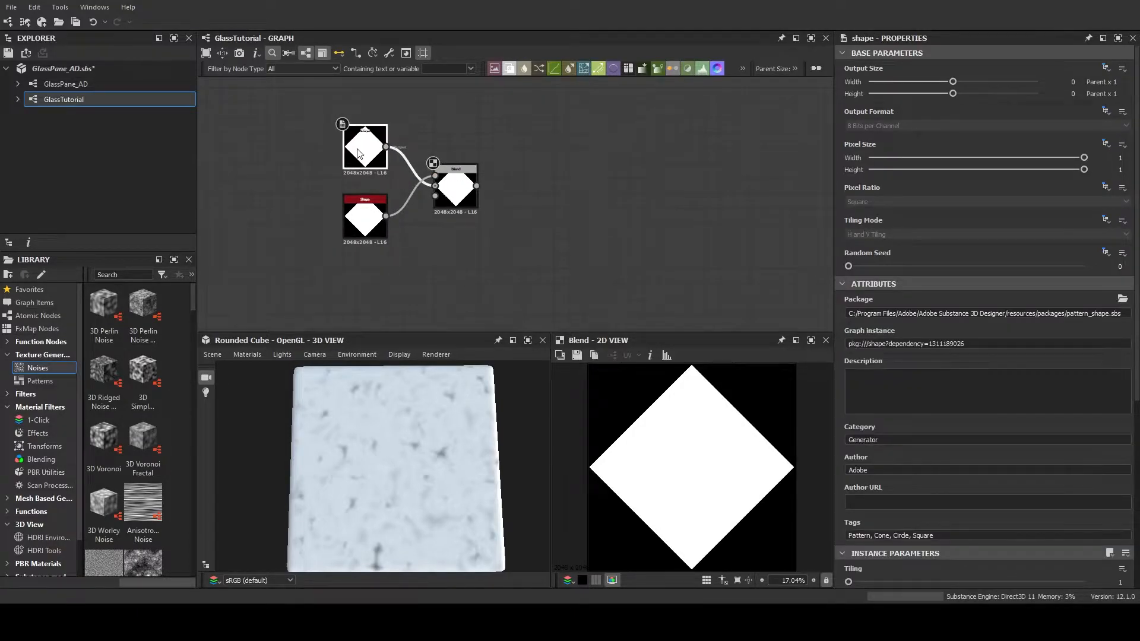
Set the upper Shape node's Scale to 0.77
scroll(971, 489, down, 5)
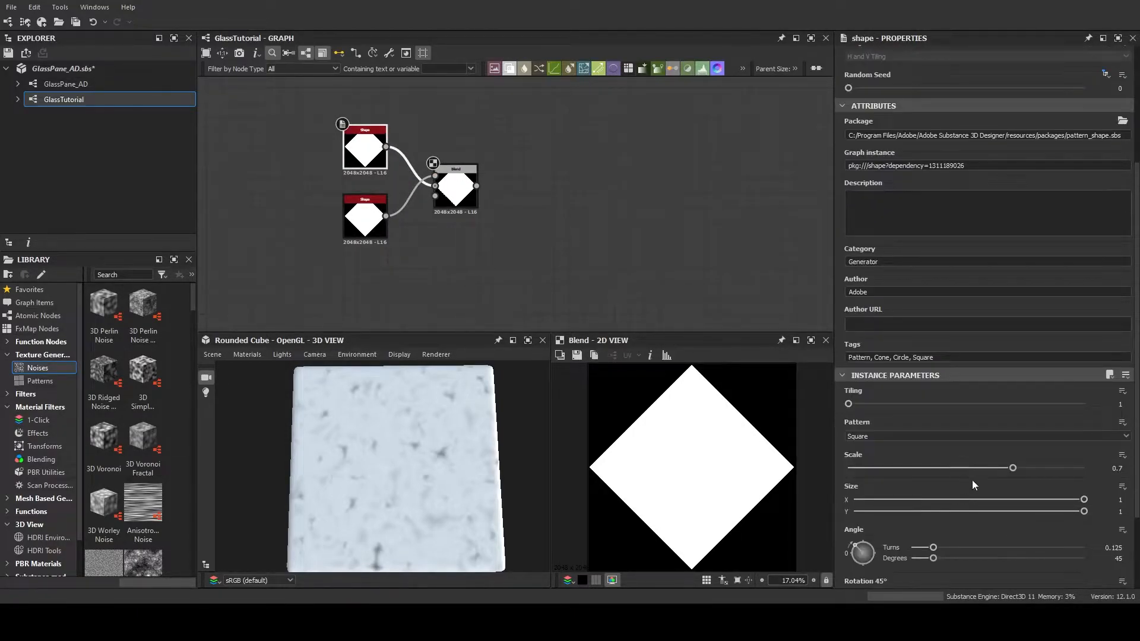
drag(1012, 470, 1031, 469)
scroll(548, 254, up, 2)
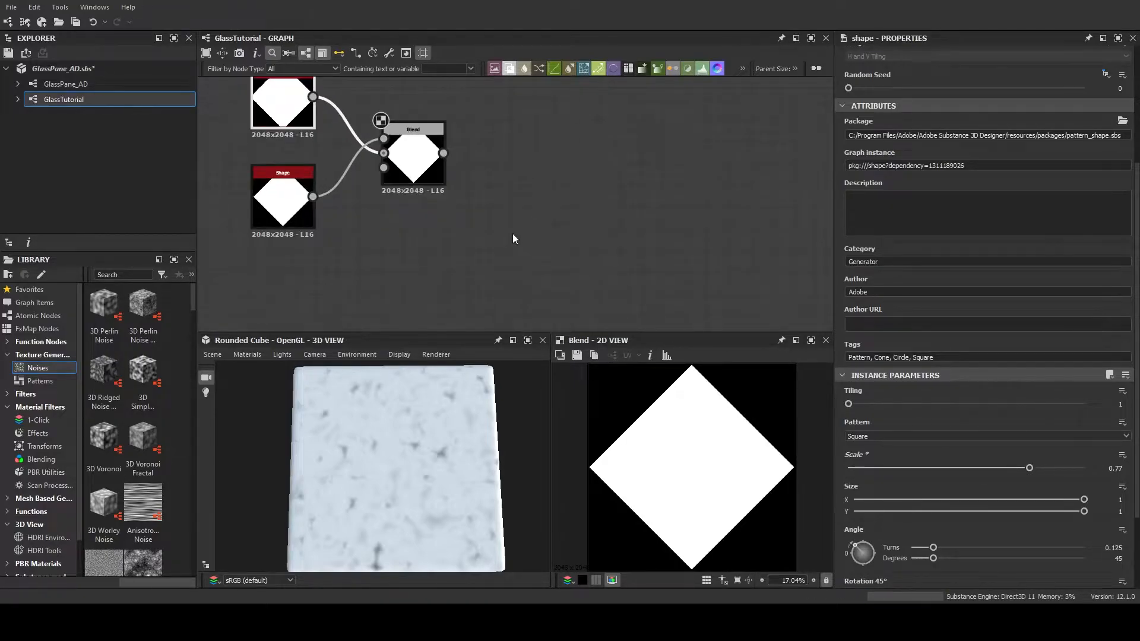
Change the Blend node's Blending Mode so the smaller diamond is cut out of the larger one, leaving a thin outline
middle_drag(470, 199, 592, 231)
click(543, 168)
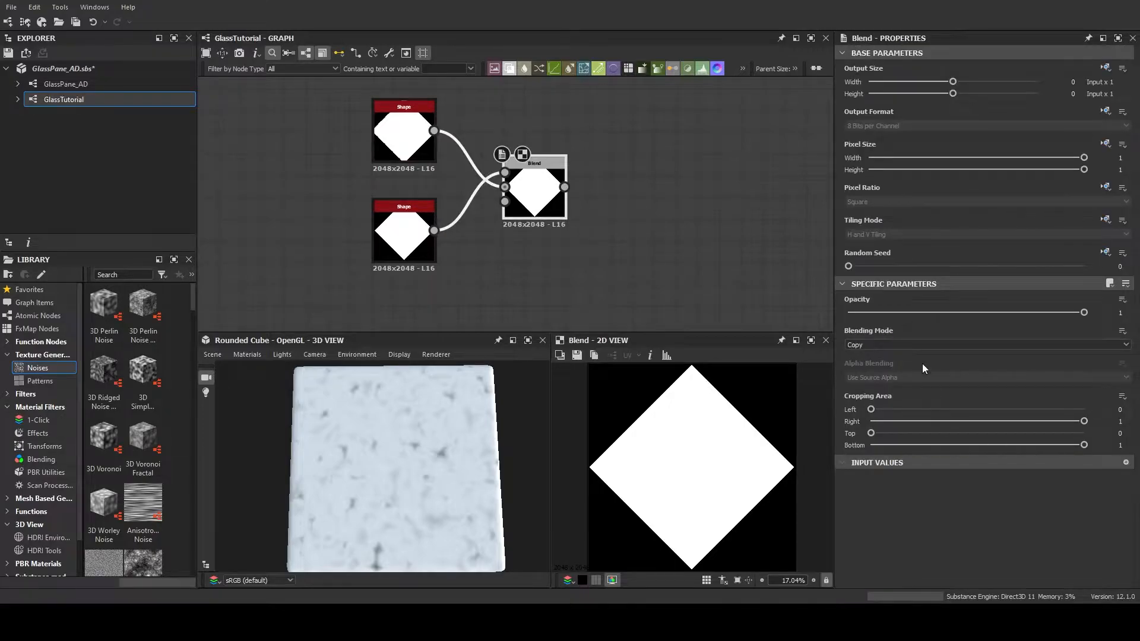
click(950, 363)
click(955, 347)
click(932, 371)
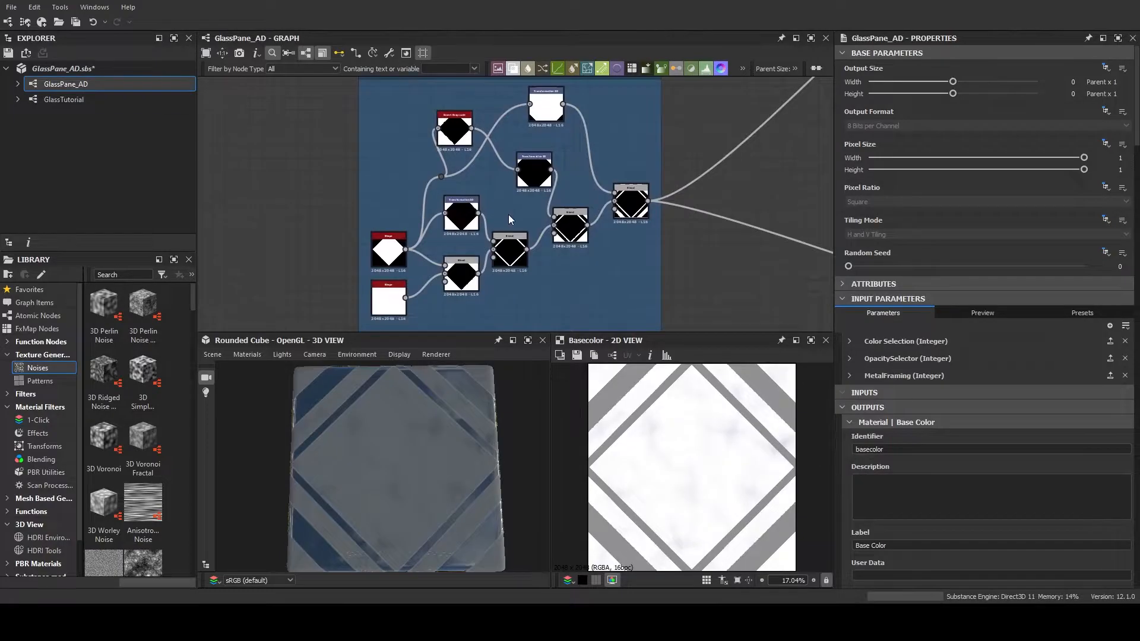
Examine the final Blend of the Metal Framing group in the GlassPane_AD graph, and go back to the GlassTutorial graph
scroll(635, 233, up, 8)
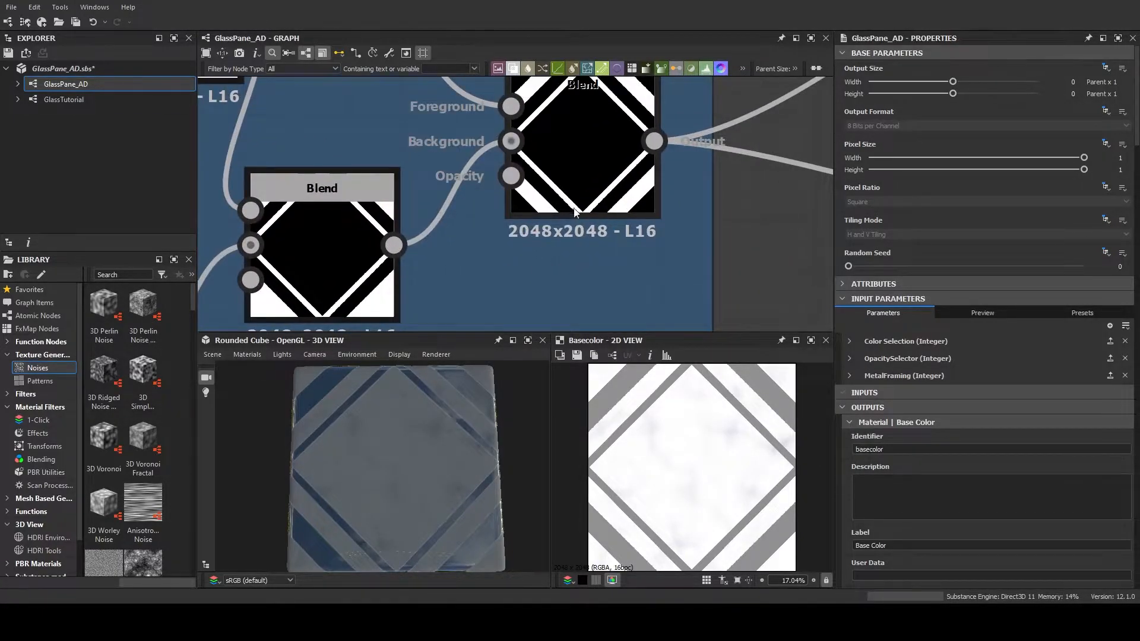
middle_drag(727, 210, 703, 269)
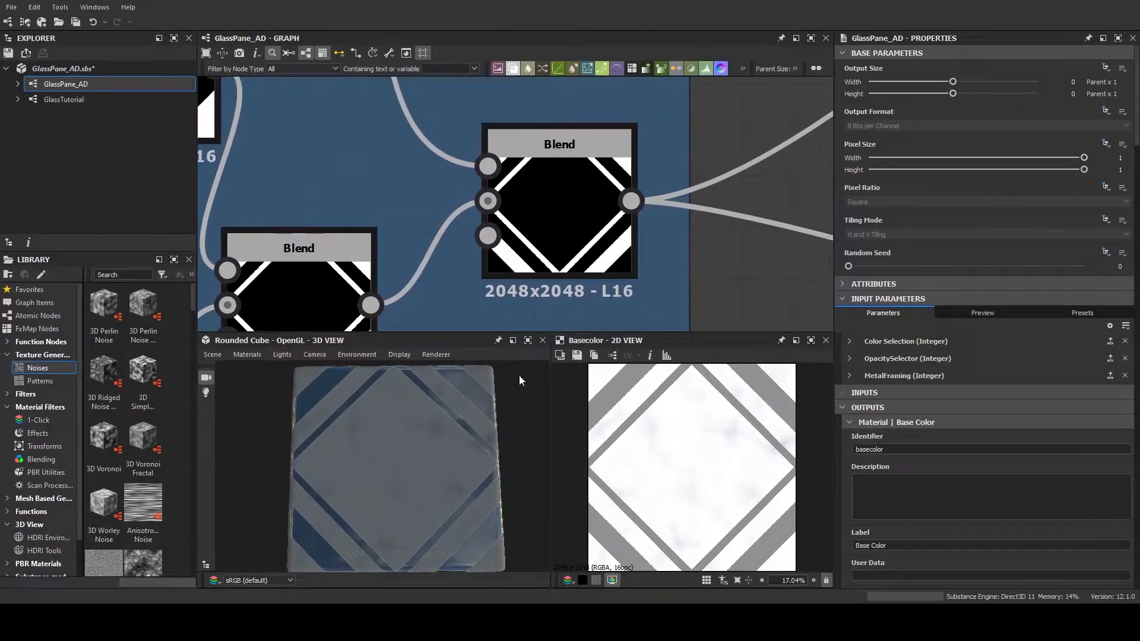
drag(418, 478, 410, 375)
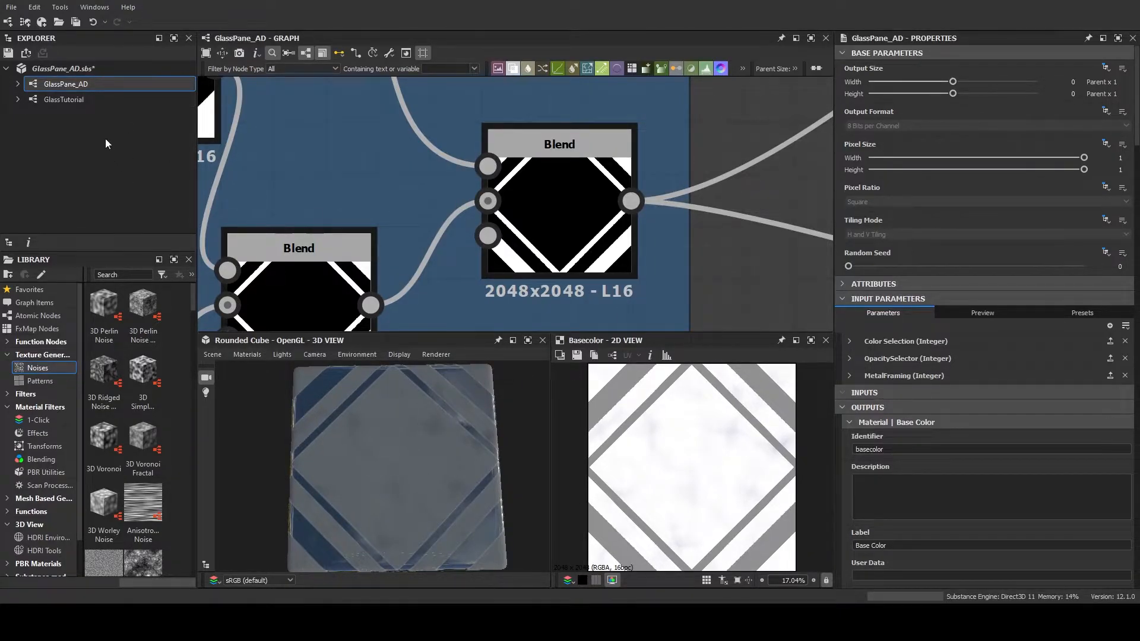
click(99, 106)
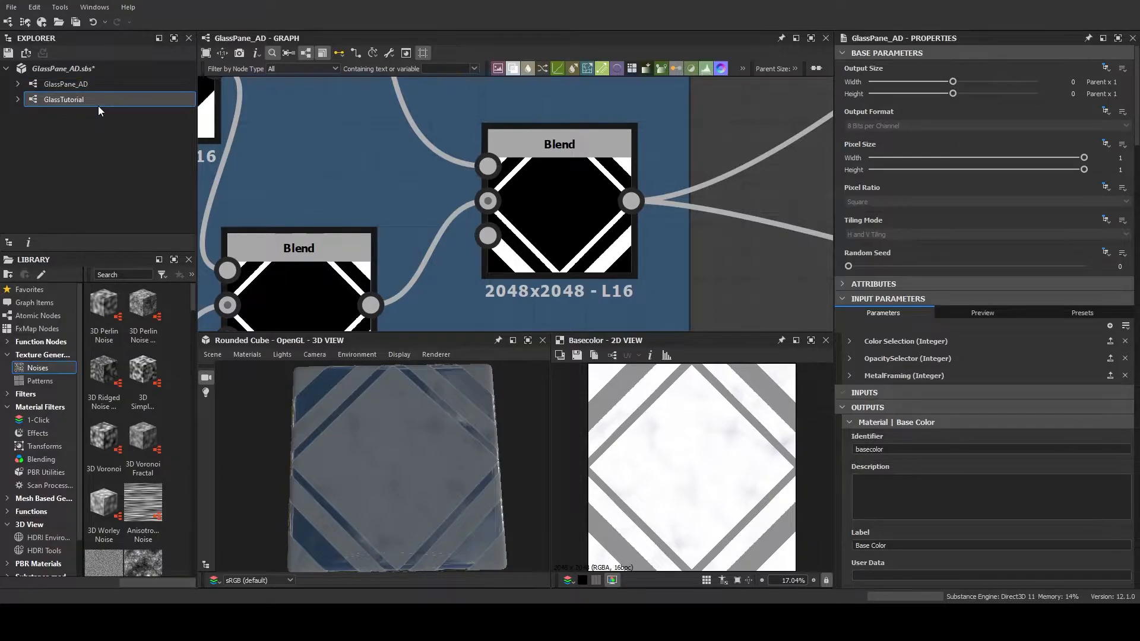
double_click(98, 106)
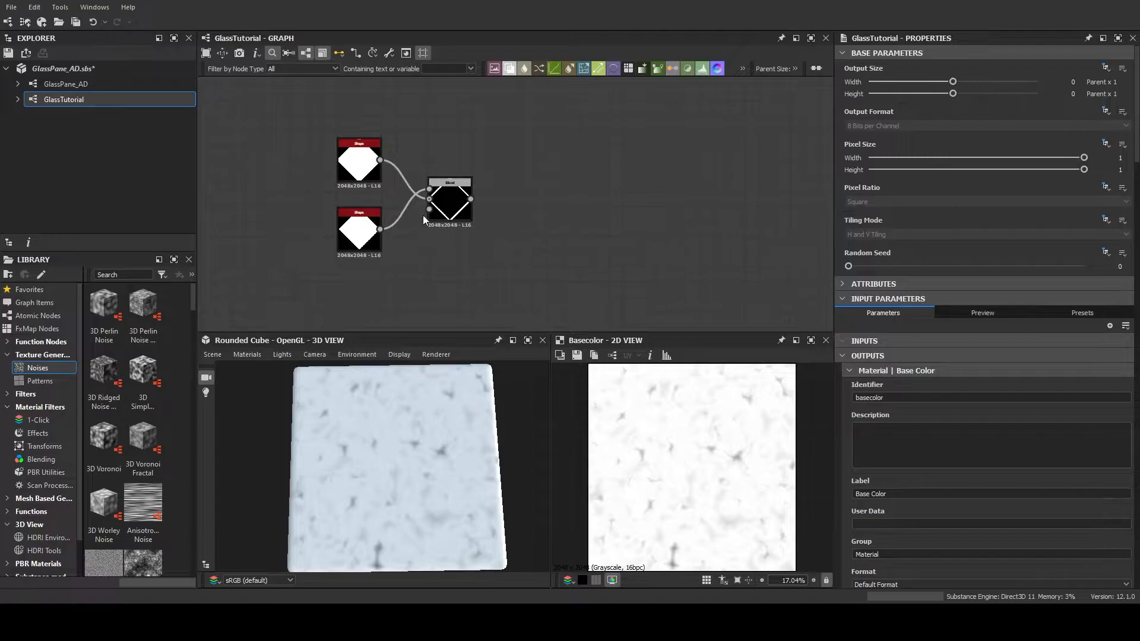
Duplicate the upper, larger diamond Shape node in the GlassTutorial graph
middle_drag(522, 204, 494, 230)
click(341, 177)
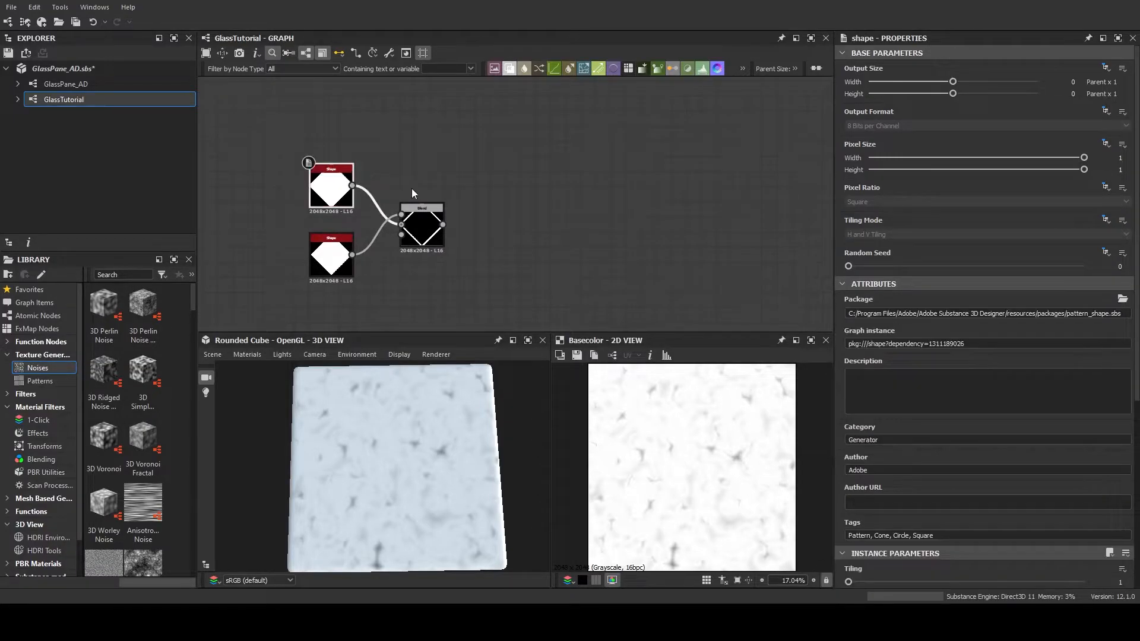
key(ctrl+d)
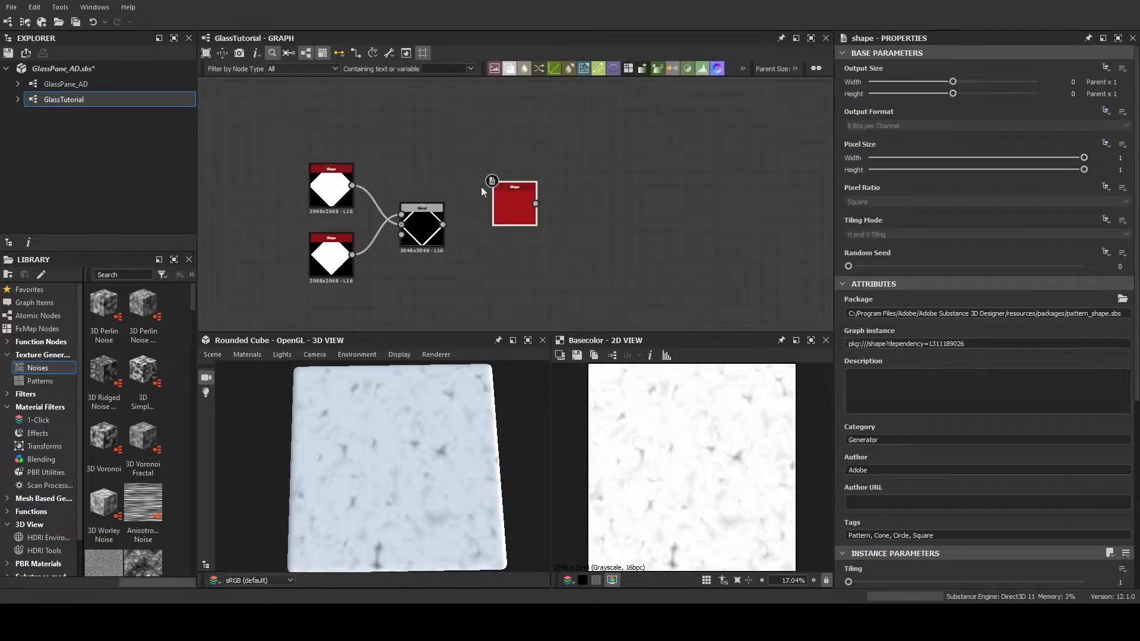
Place the duplicated Shape node above the outline nodes and feed it into a new Transformation 2D node
middle_drag(443, 133, 440, 153)
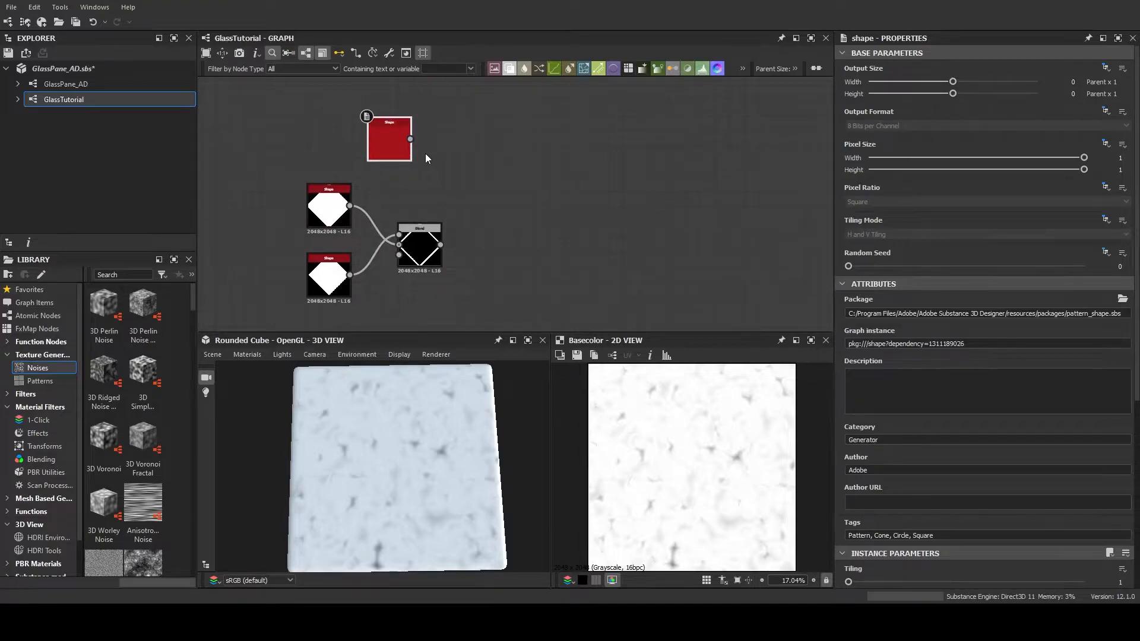
double_click(393, 145)
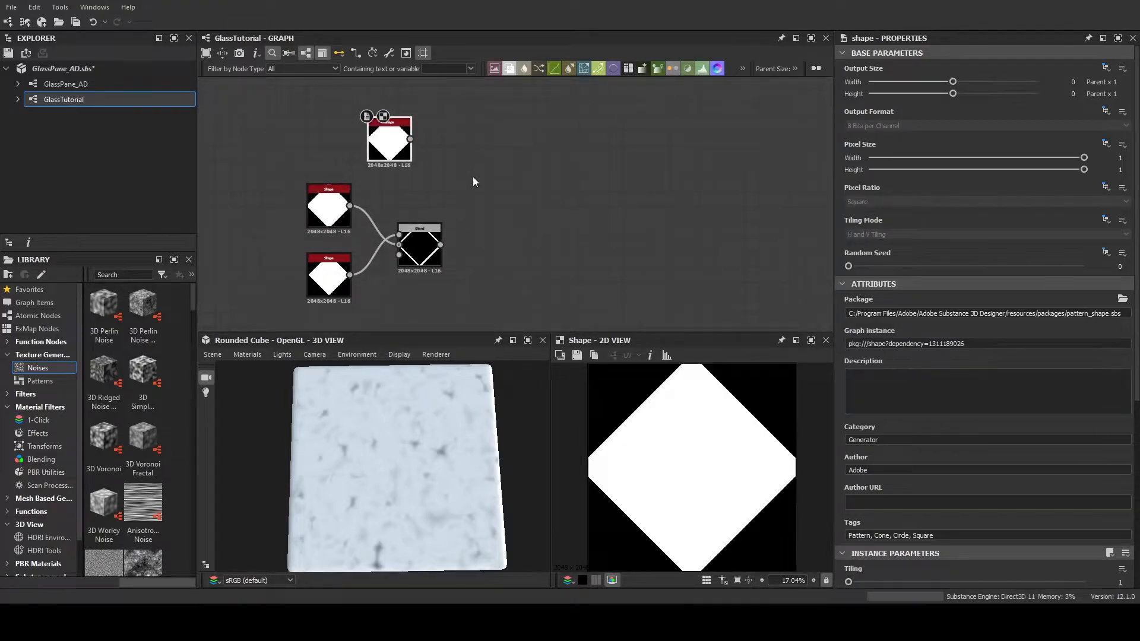
scroll(930, 380, down, 4)
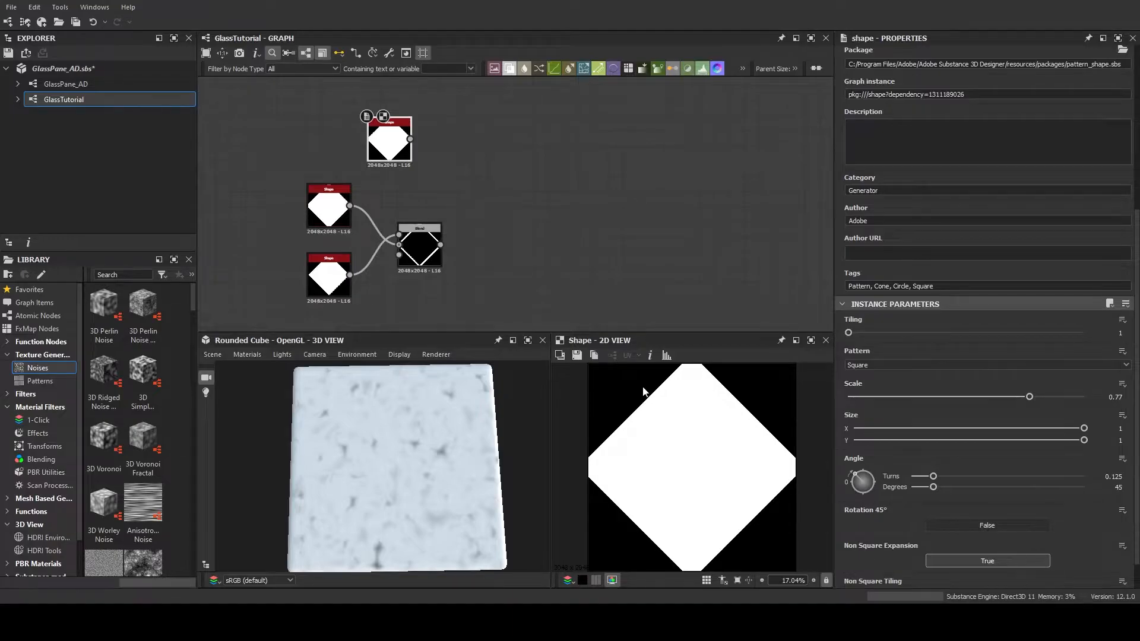
click(420, 244)
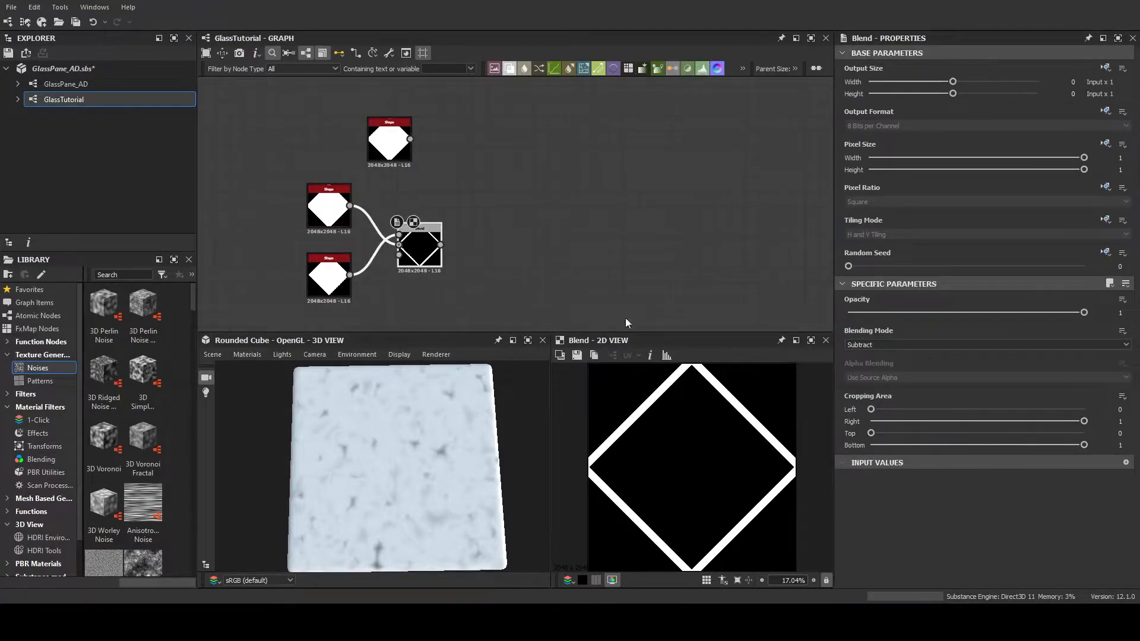
click(384, 128)
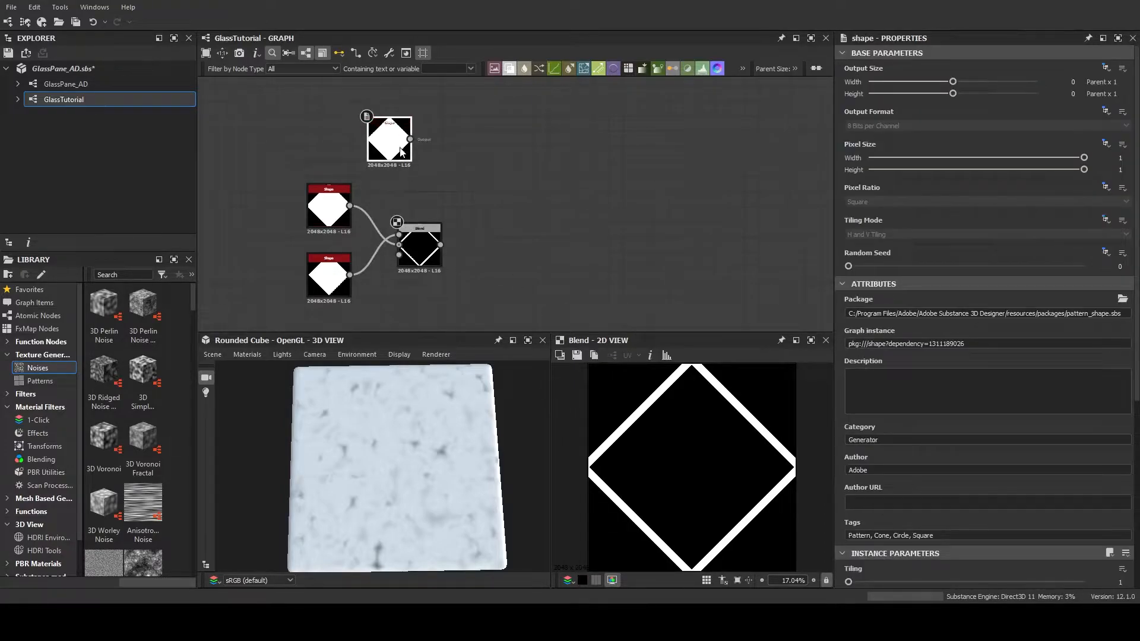
double_click(401, 148)
drag(410, 139, 439, 154)
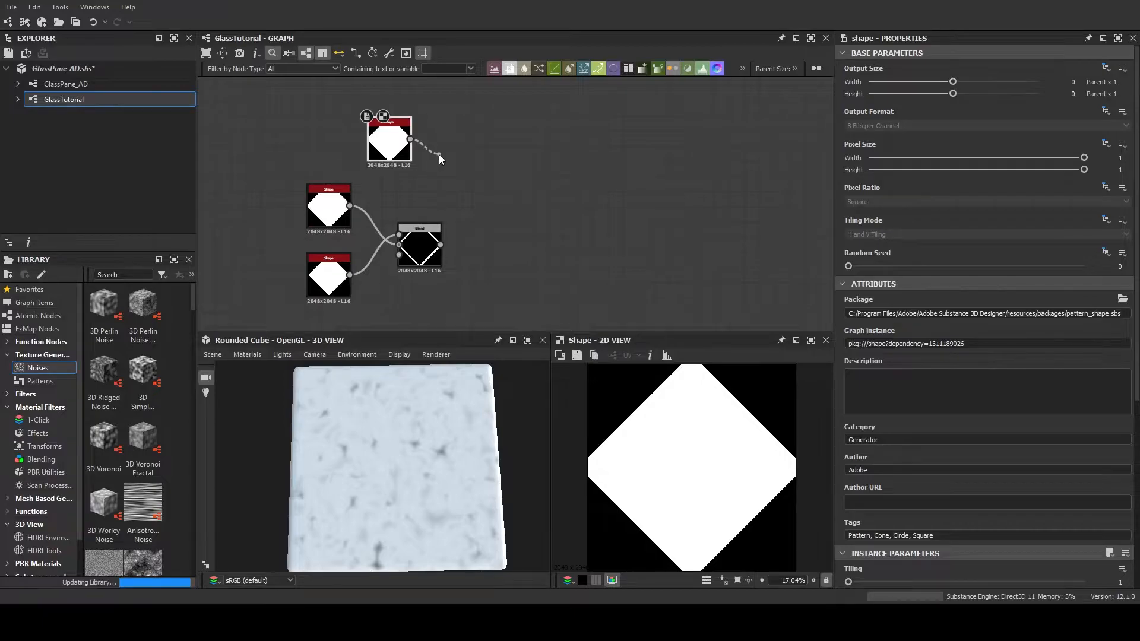
click(525, 180)
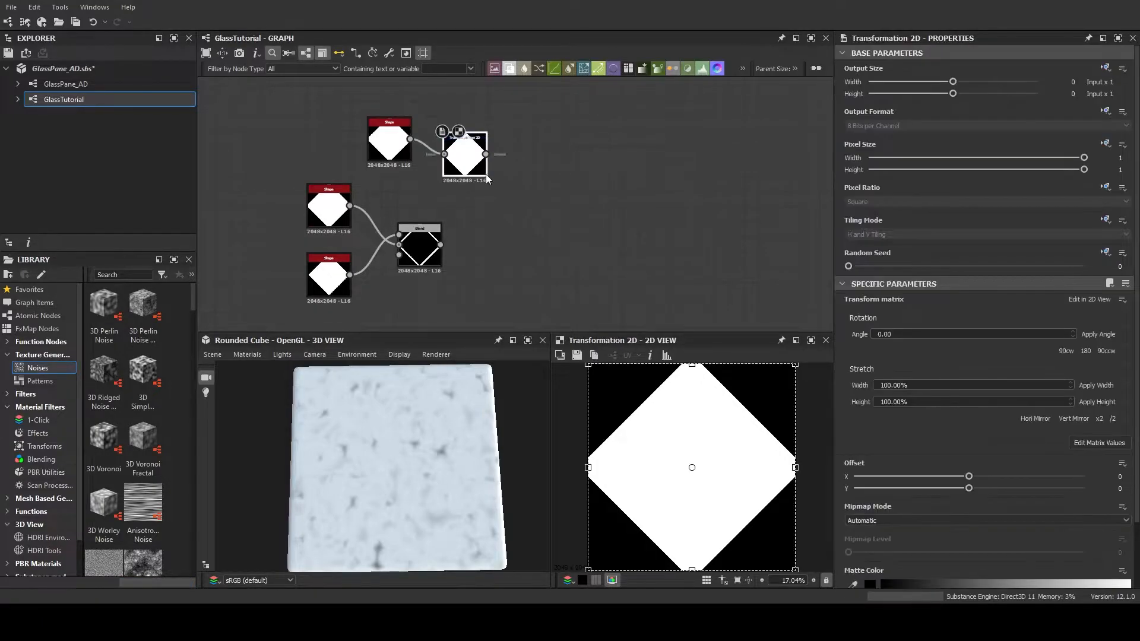
Set the Transformation 2D node's Offset X and Y to 0.5 so the diamond moves into the tile corners
drag(707, 479, 616, 379)
click(1125, 476)
text(0.5)
key(Tab)
text(0.5)
key(Return)
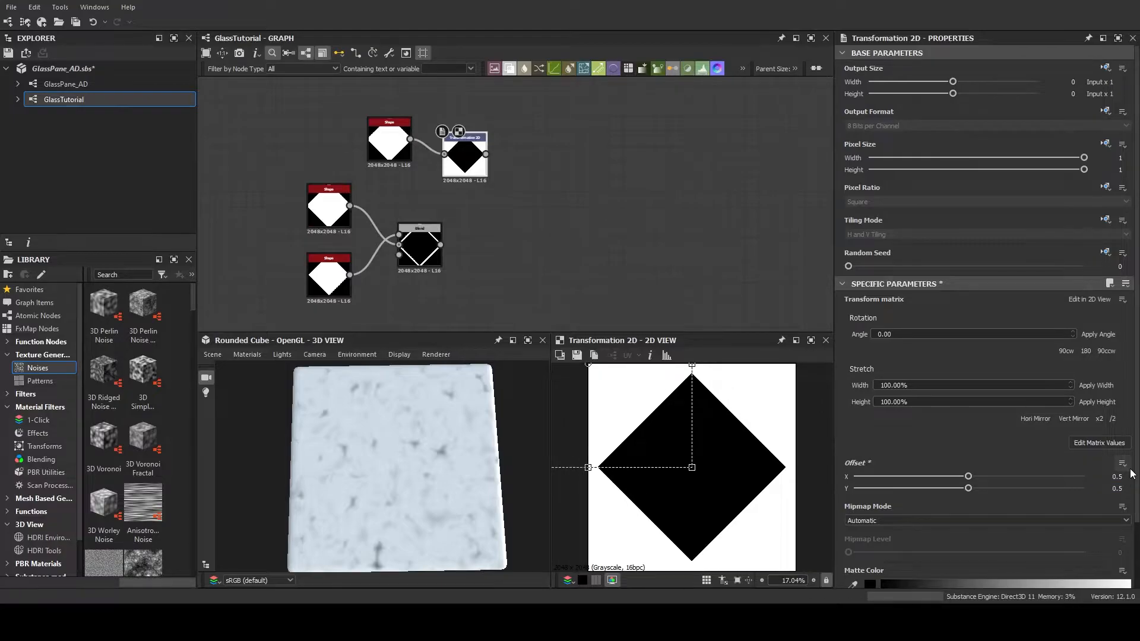
Set the Scale of the Shape node feeding the Transformation 2D to 0.5
click(404, 153)
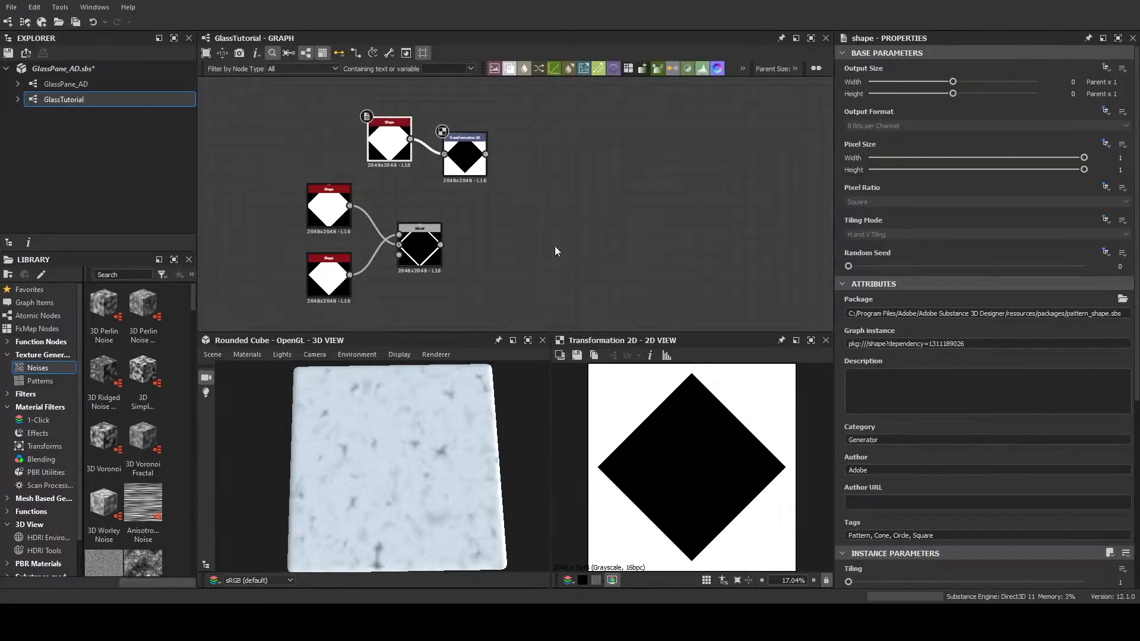
scroll(950, 445, down, 5)
drag(1031, 471, 966, 468)
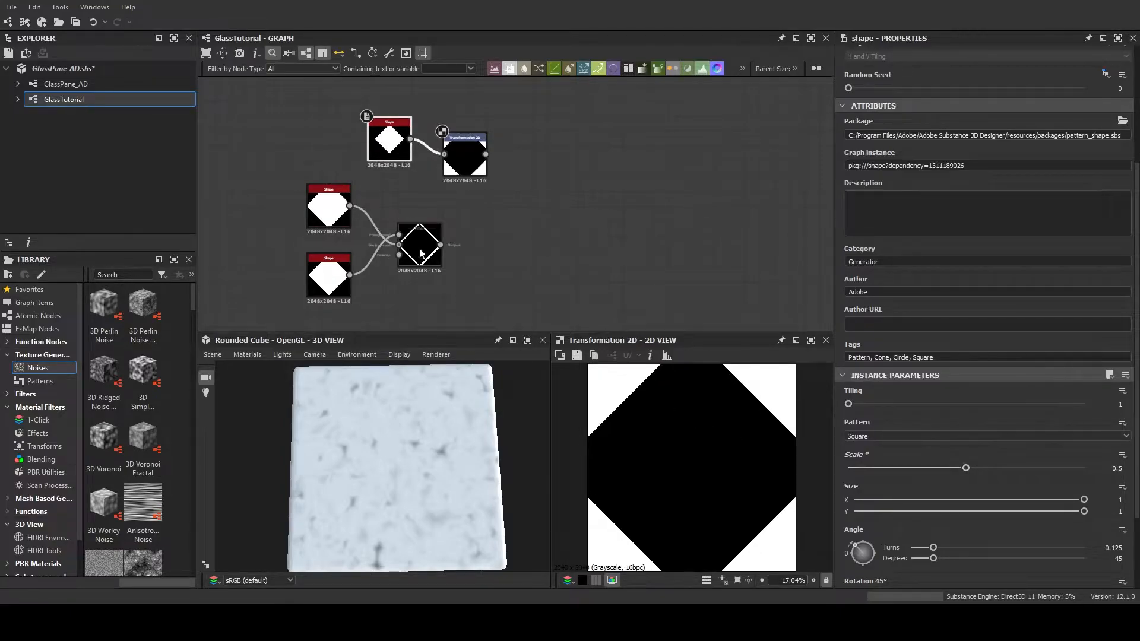
Blend the offset diamond over the diamond outline with a new Blend node in Add (Linear Dodge) mode
drag(440, 244, 535, 234)
click(583, 272)
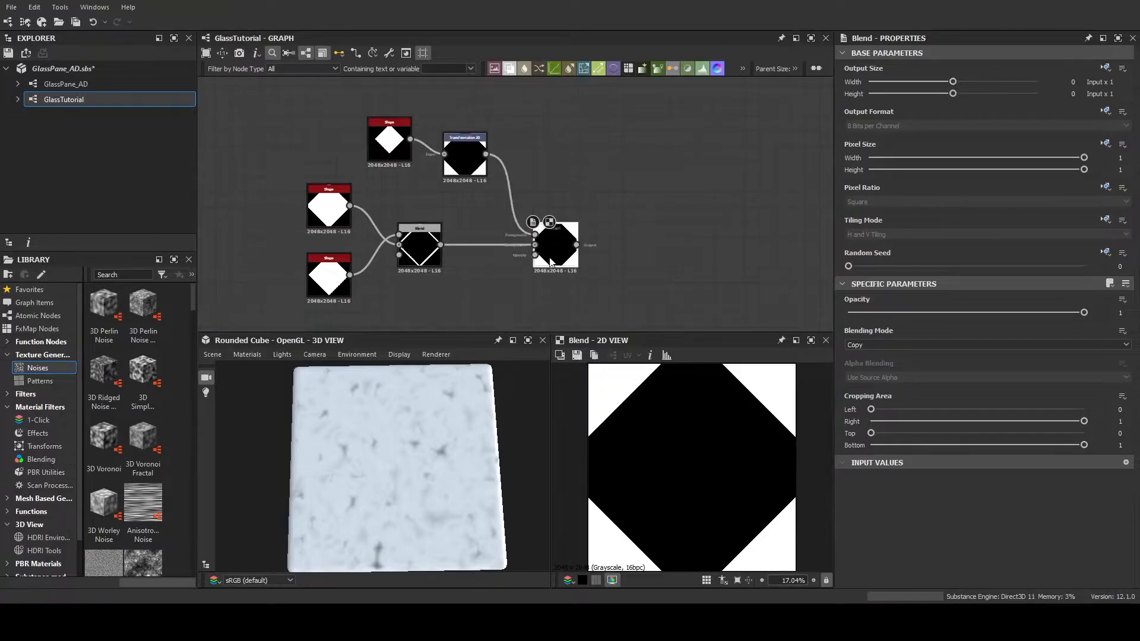
click(903, 371)
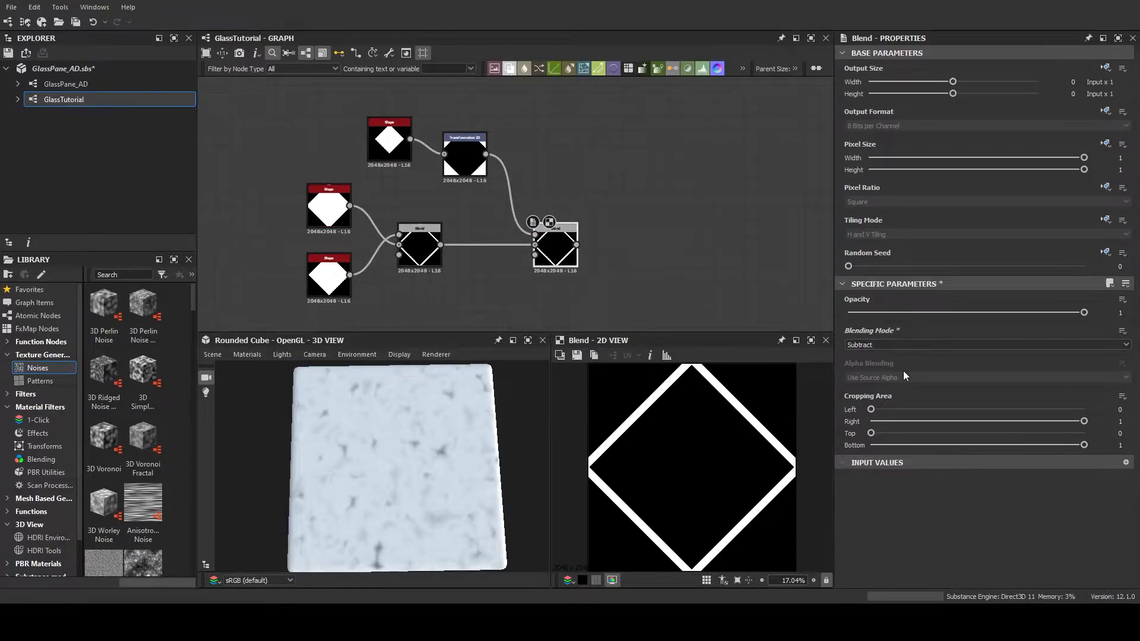
click(901, 347)
click(895, 362)
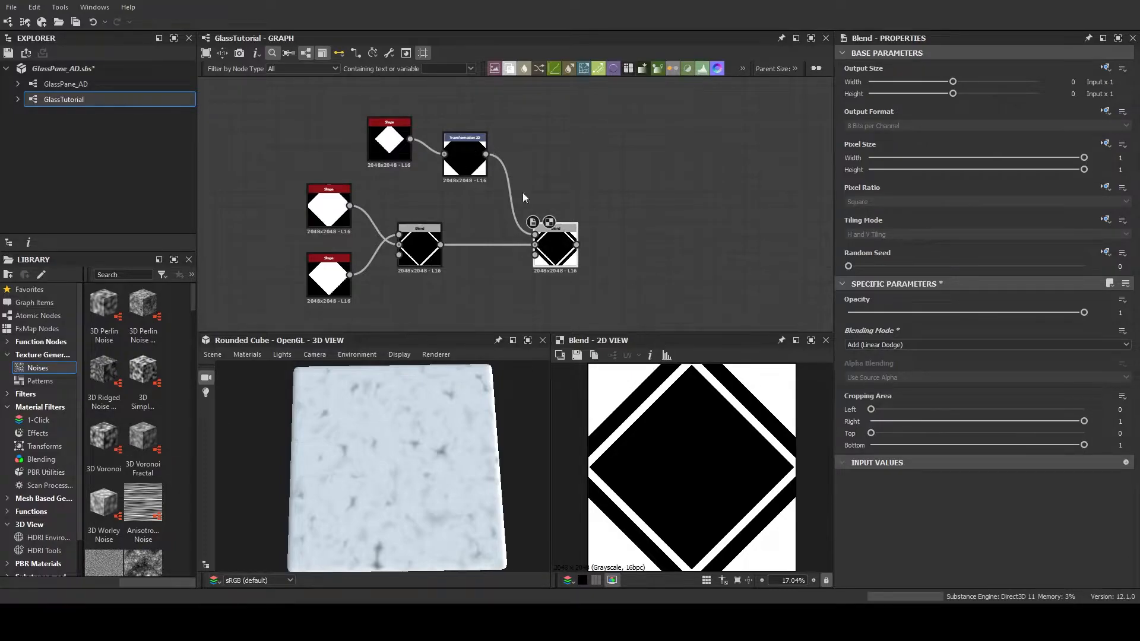
Duplicate the offset diamond's Shape and Transformation 2D pair and place the copies beside the originals, above the new Blend node
middle_drag(653, 242, 586, 238)
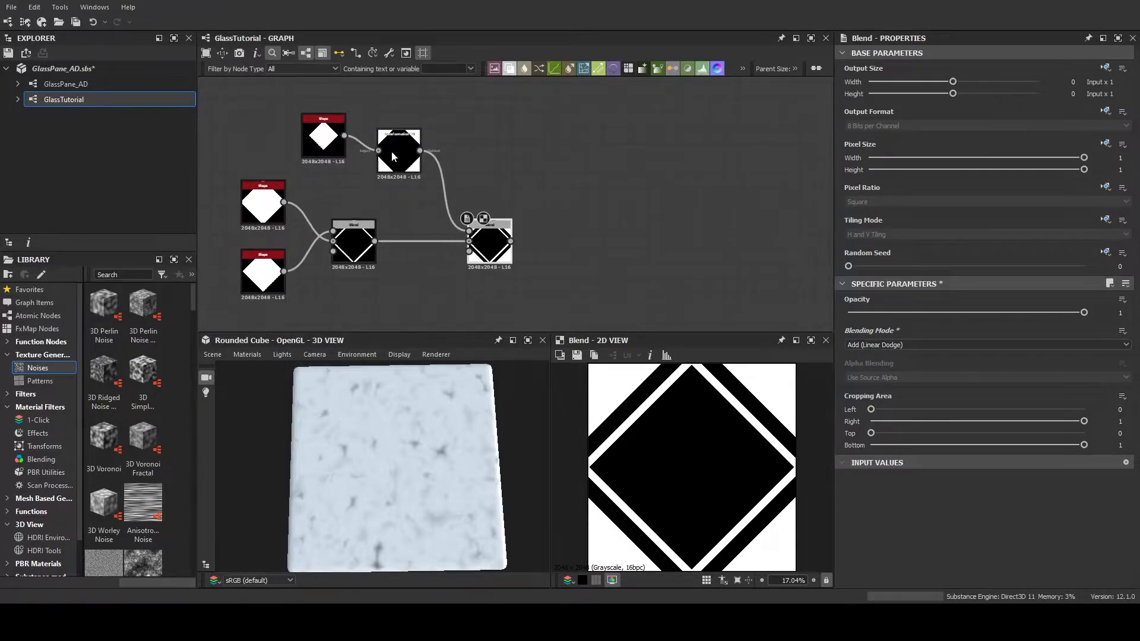
click(332, 141)
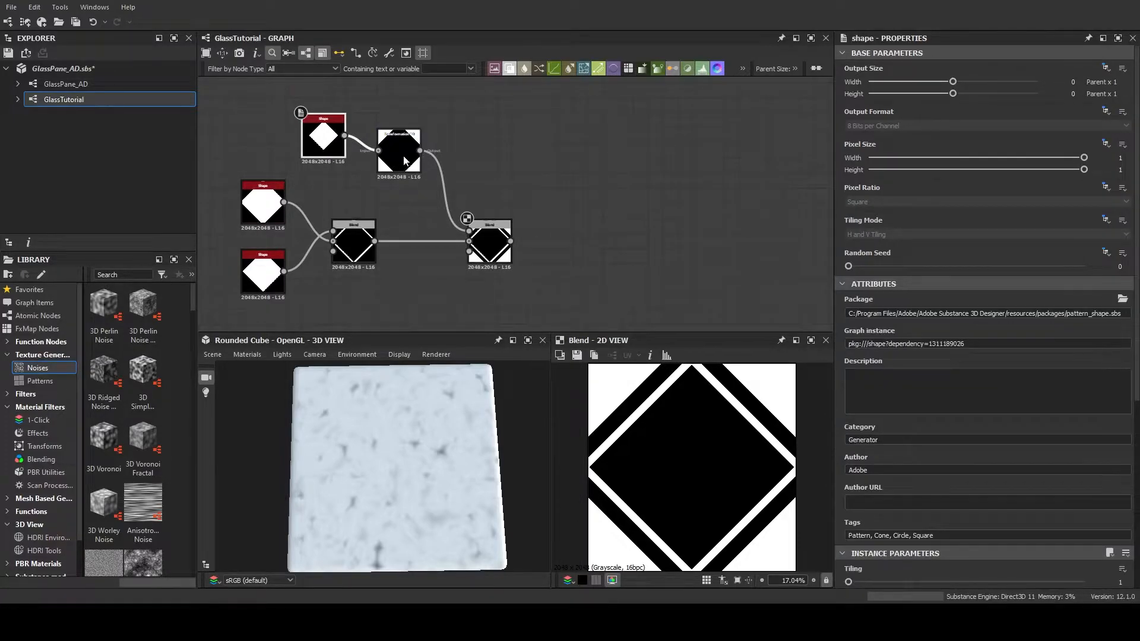
click(407, 162)
click(322, 136)
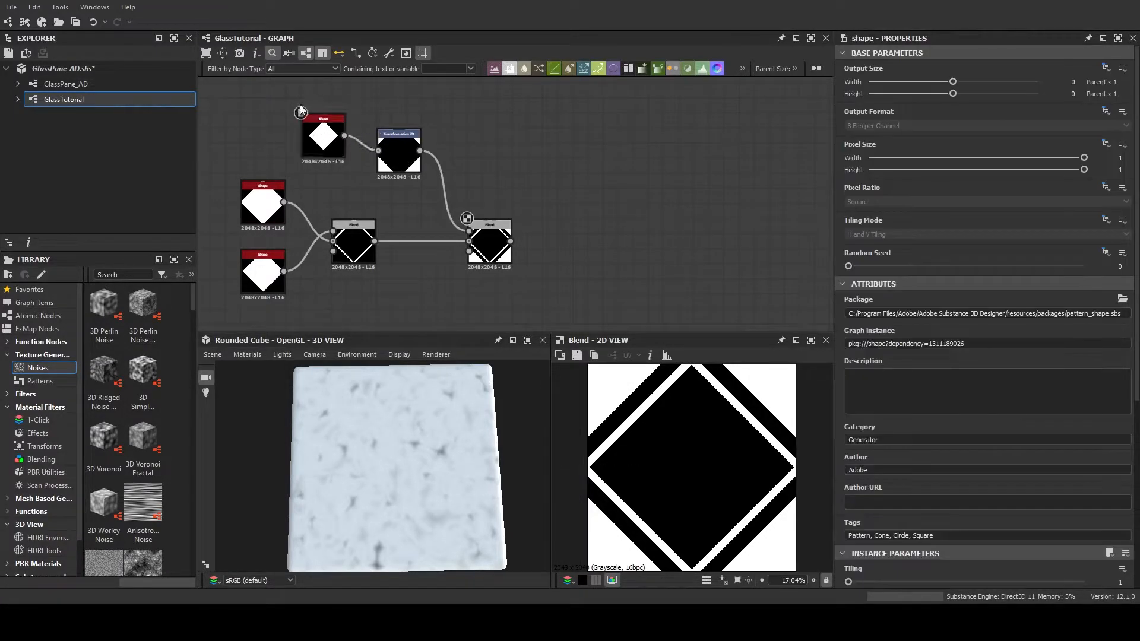
ctrl+click(411, 161)
key(ctrl+c)
key(ctrl+v)
drag(478, 193, 469, 119)
double_click(545, 144)
drag(545, 144, 541, 160)
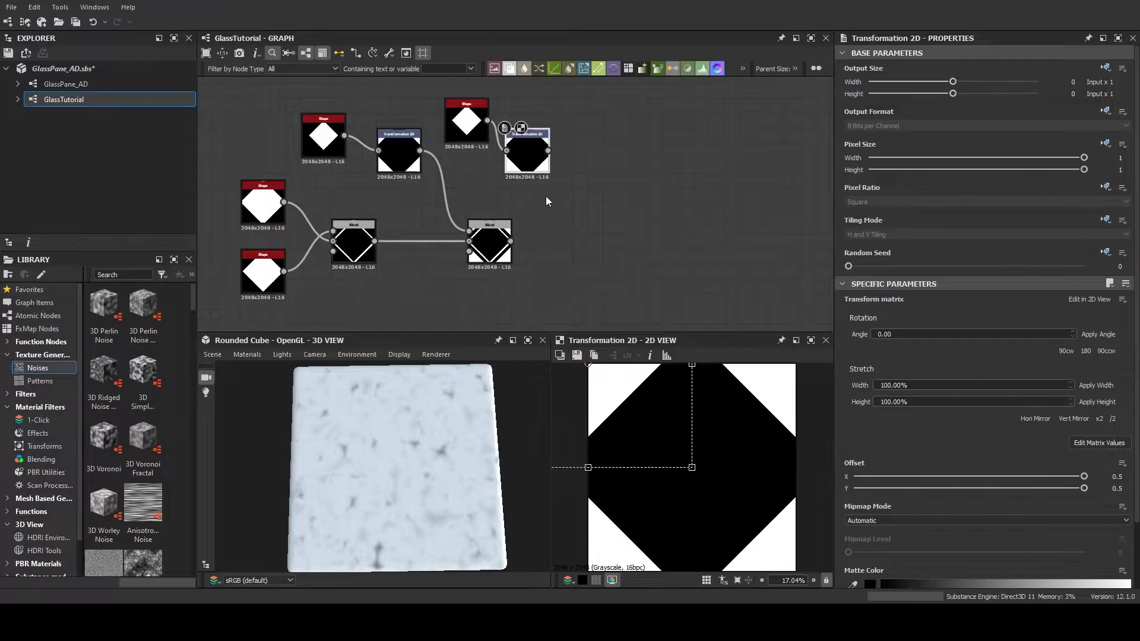
Reduce the copied Shape node's Scale so its diamond is smaller than the 0.5 original
click(467, 124)
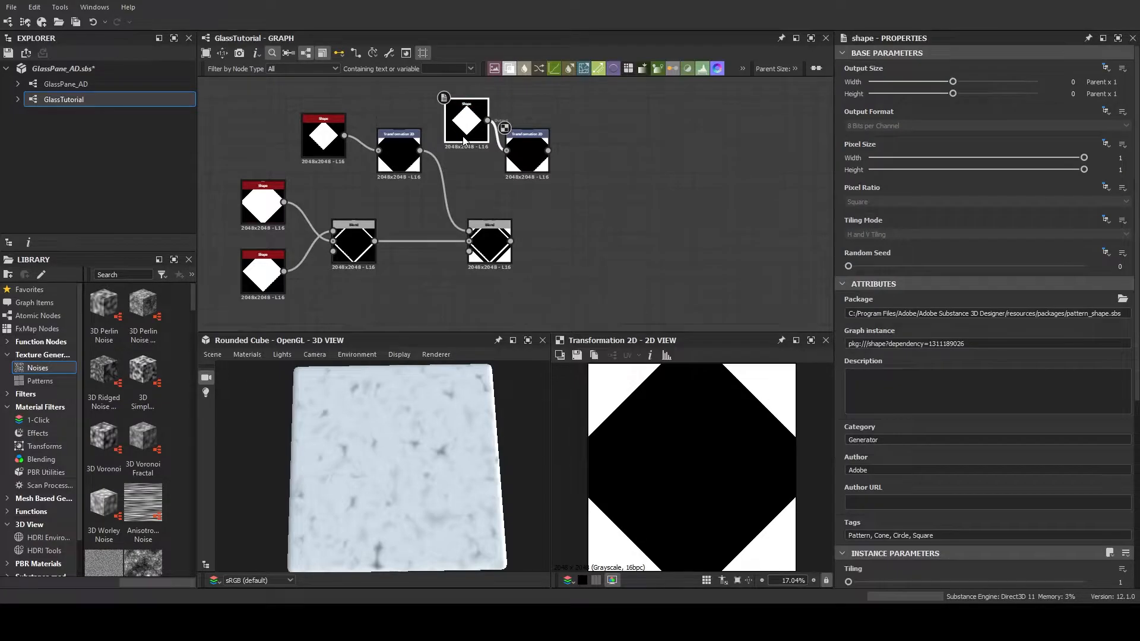
scroll(895, 447, down, 3)
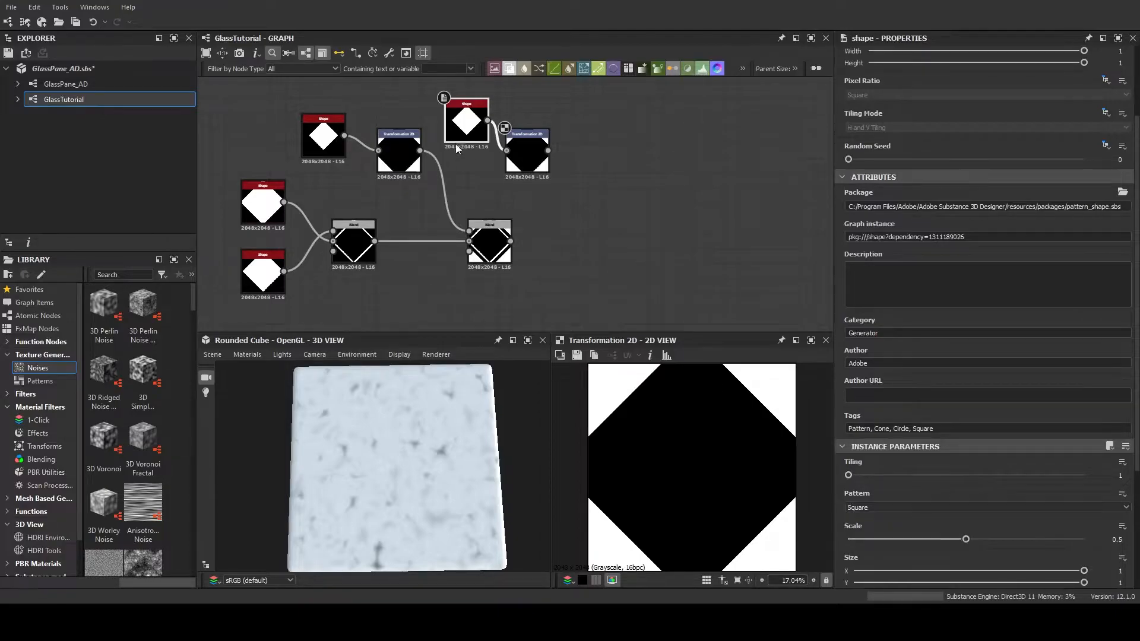
drag(967, 540, 937, 545)
Cut the smaller offset diamond out of the combined pattern with a new Blend node in Subtract mode
drag(511, 241, 698, 238)
click(698, 221)
drag(548, 151, 620, 198)
click(921, 345)
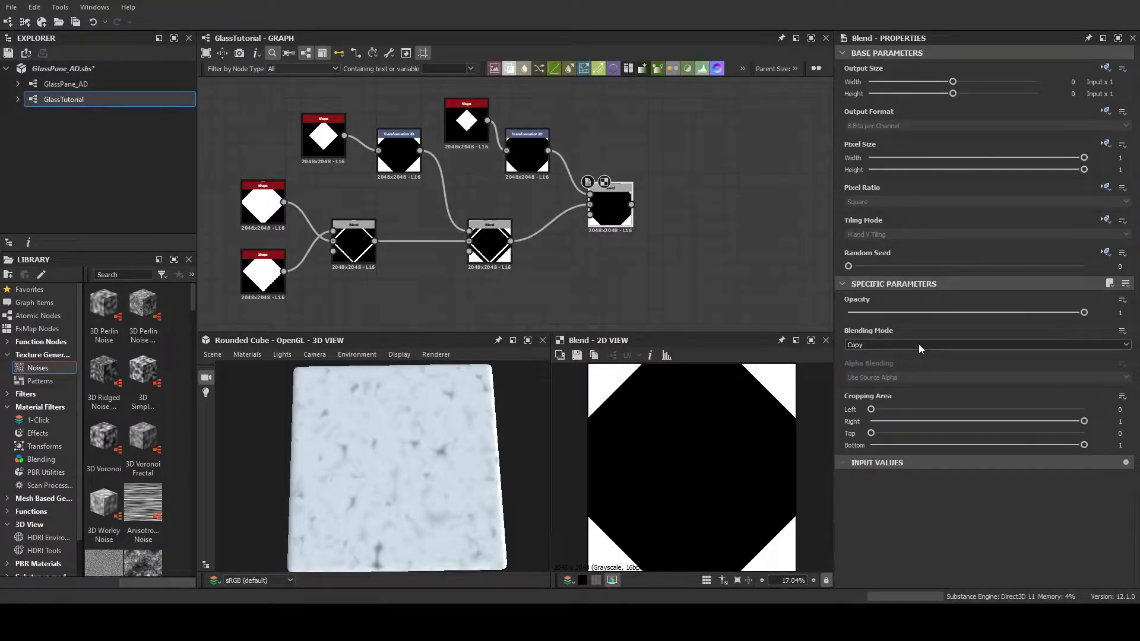
click(906, 374)
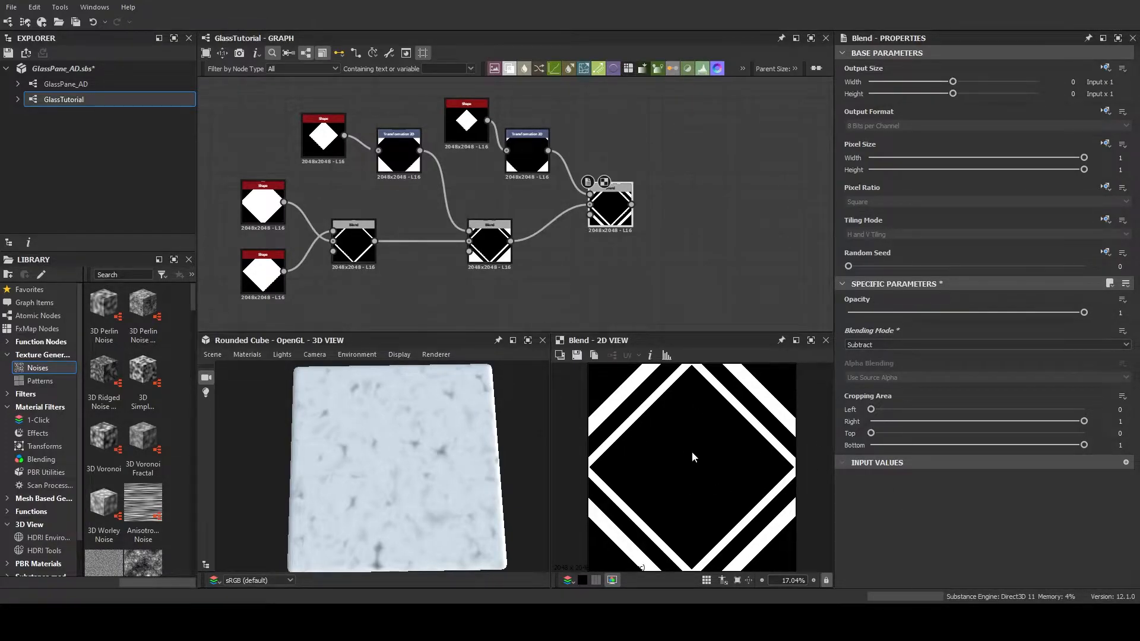
Examine how the blended diamond framing pattern repeats across tiles in the 2D view
scroll(693, 457, down, 4)
scroll(692, 456, up, 3)
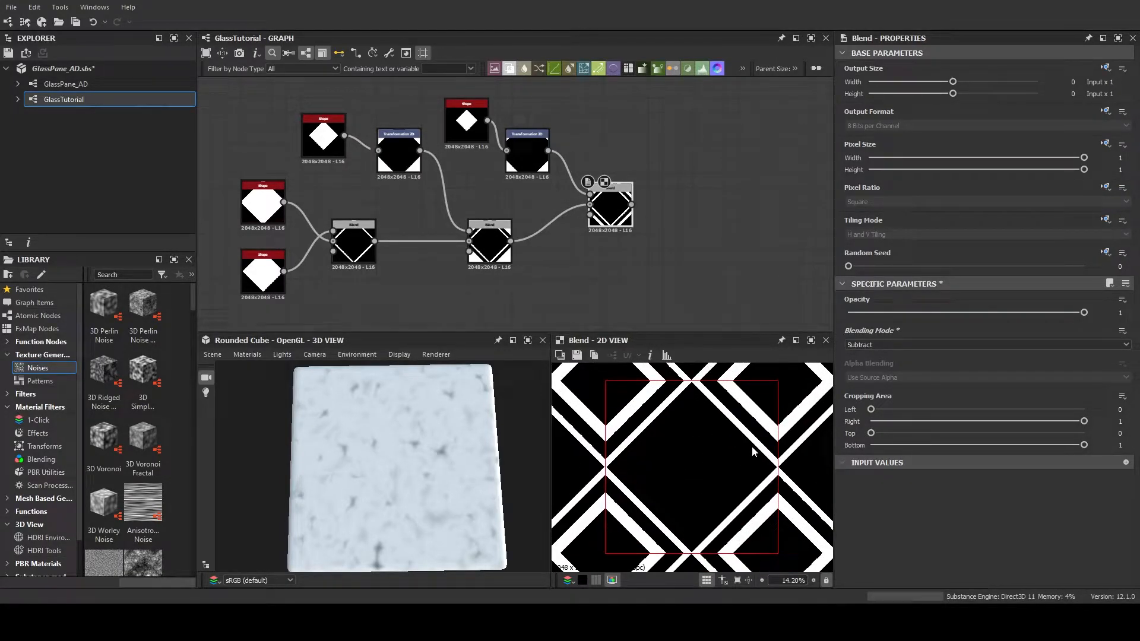
scroll(752, 452, down, 3)
scroll(753, 466, down, 2)
scroll(750, 470, up, 2)
scroll(750, 469, up, 4)
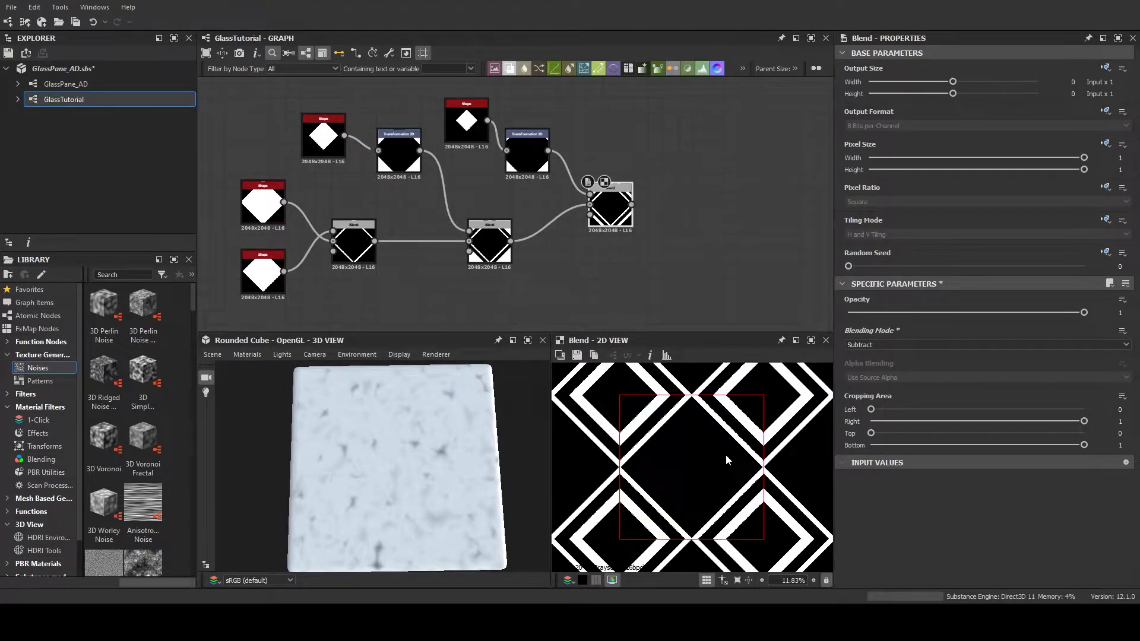
scroll(728, 460, up, 2)
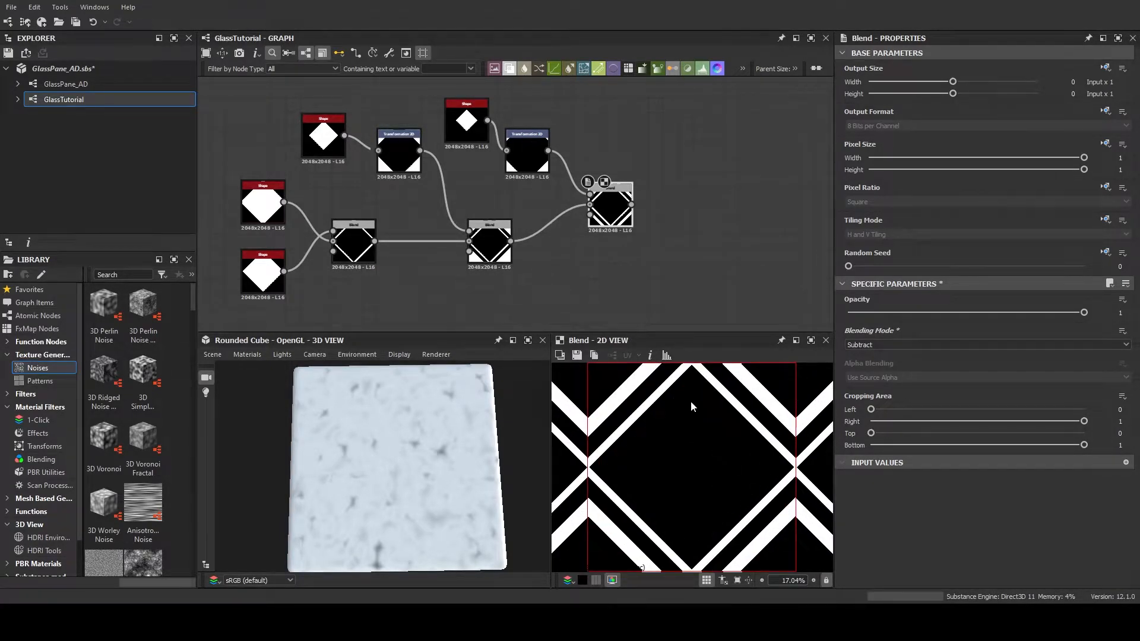
scroll(692, 412, down, 1)
scroll(638, 256, down, 3)
scroll(654, 242, up, 2)
Add an Output node below the Height output in the GlassTutorial graph
click(634, 204)
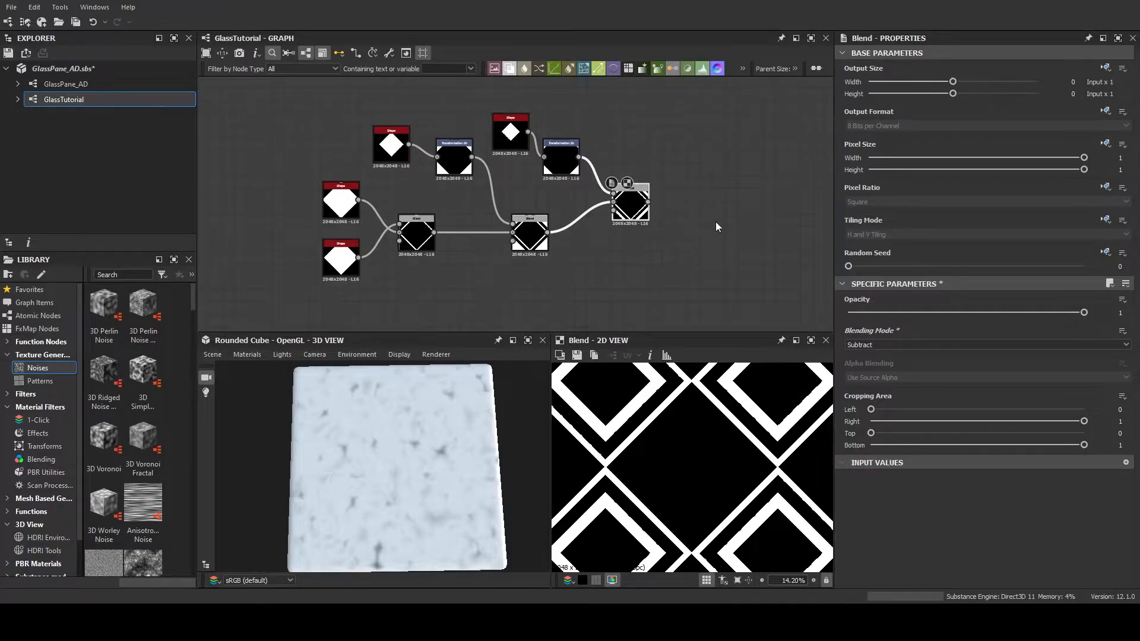
middle_drag(707, 222, 698, 226)
middle_drag(699, 226, 647, 229)
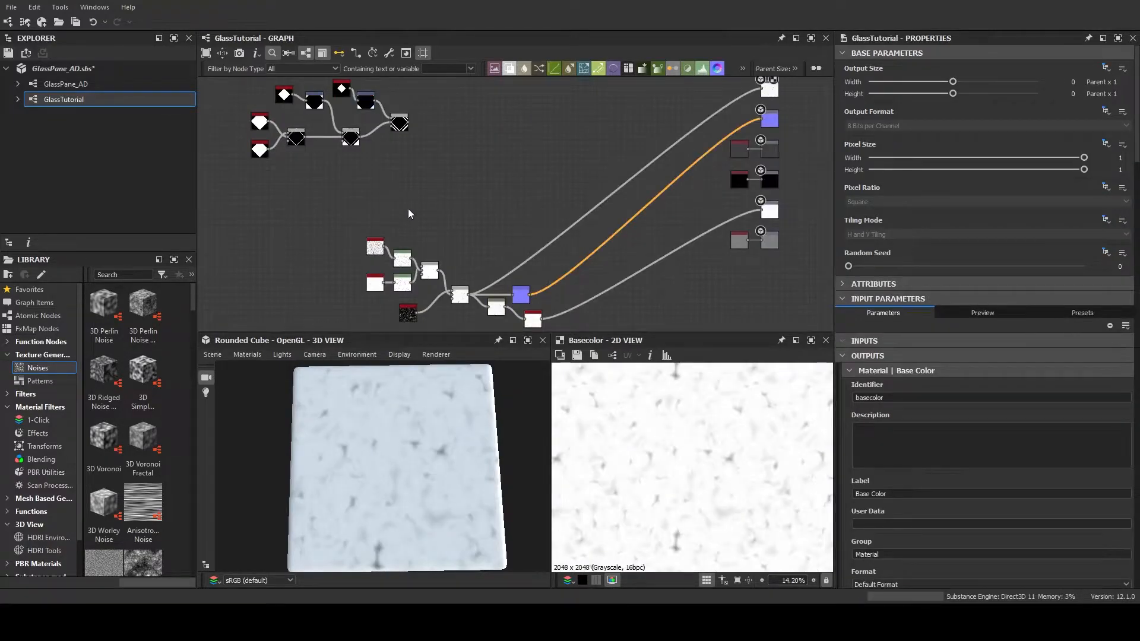
middle_drag(475, 205, 427, 174)
drag(329, 179, 453, 261)
click(540, 281)
middle_drag(587, 263, 456, 251)
scroll(604, 240, up, 3)
middle_drag(604, 240, 521, 209)
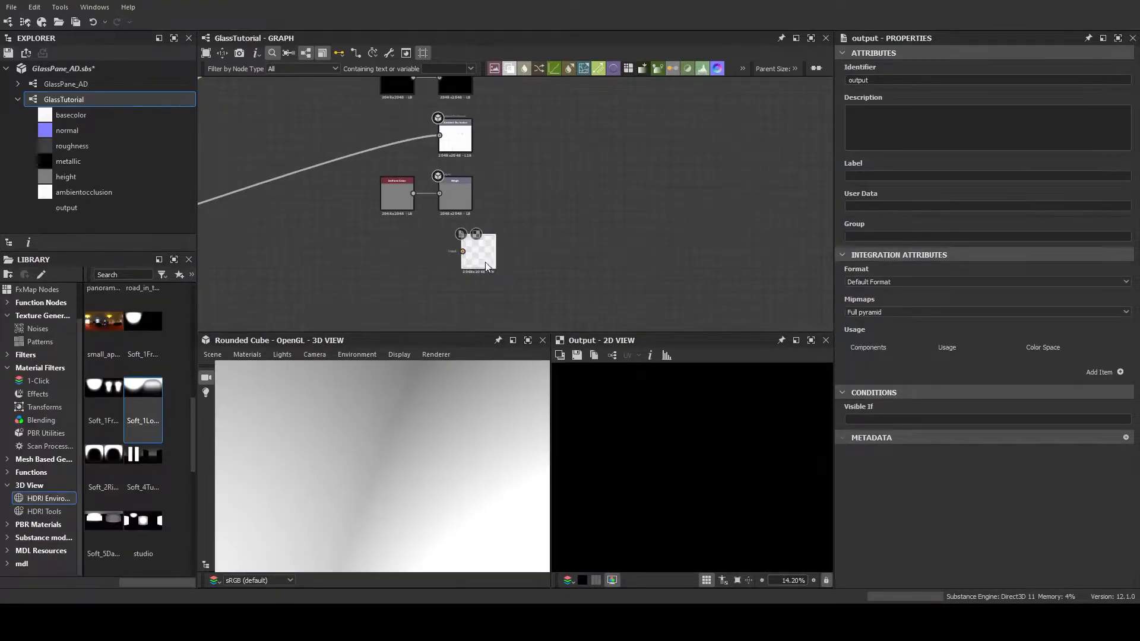
Set the new output's Identifier and Label to opacity and its Group to Material, and add a Usage entry
click(894, 79)
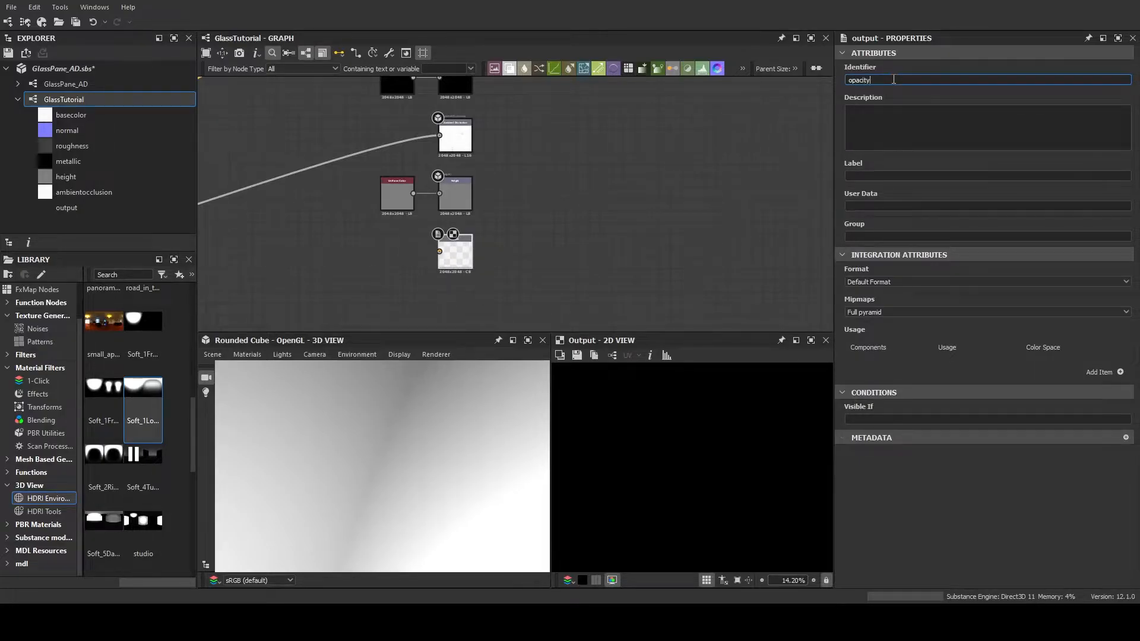
click(961, 176)
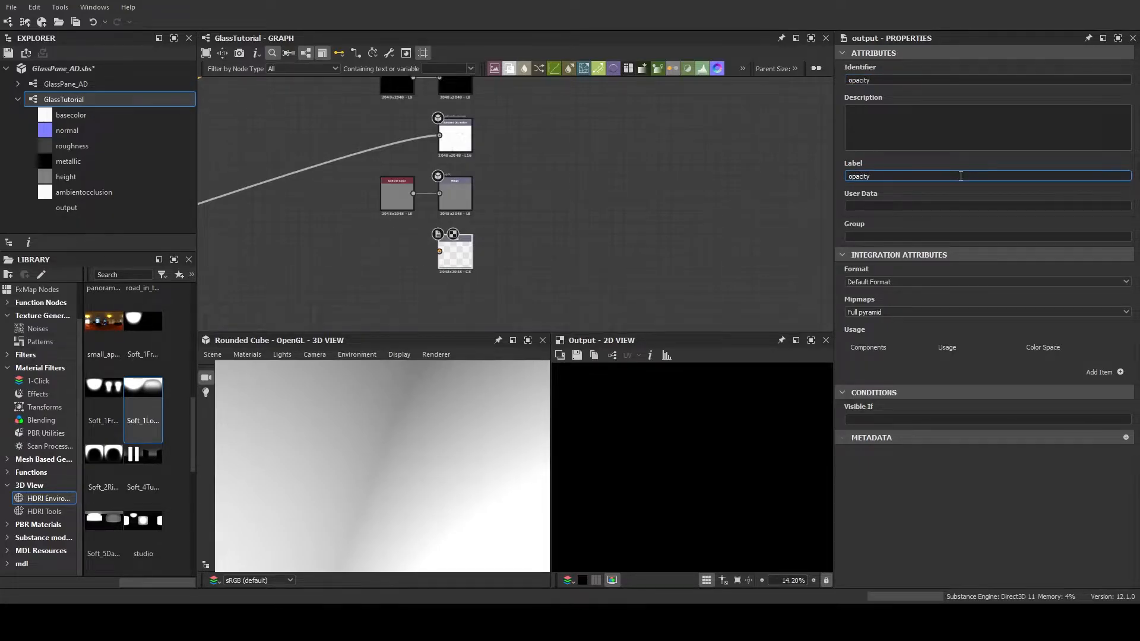
click(931, 236)
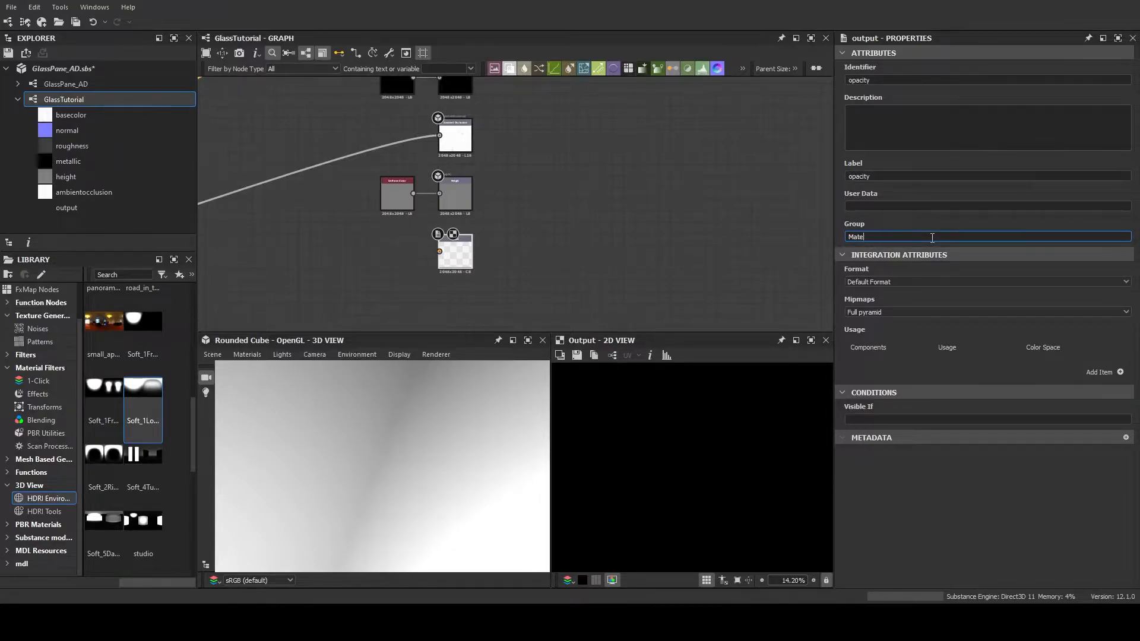
click(460, 254)
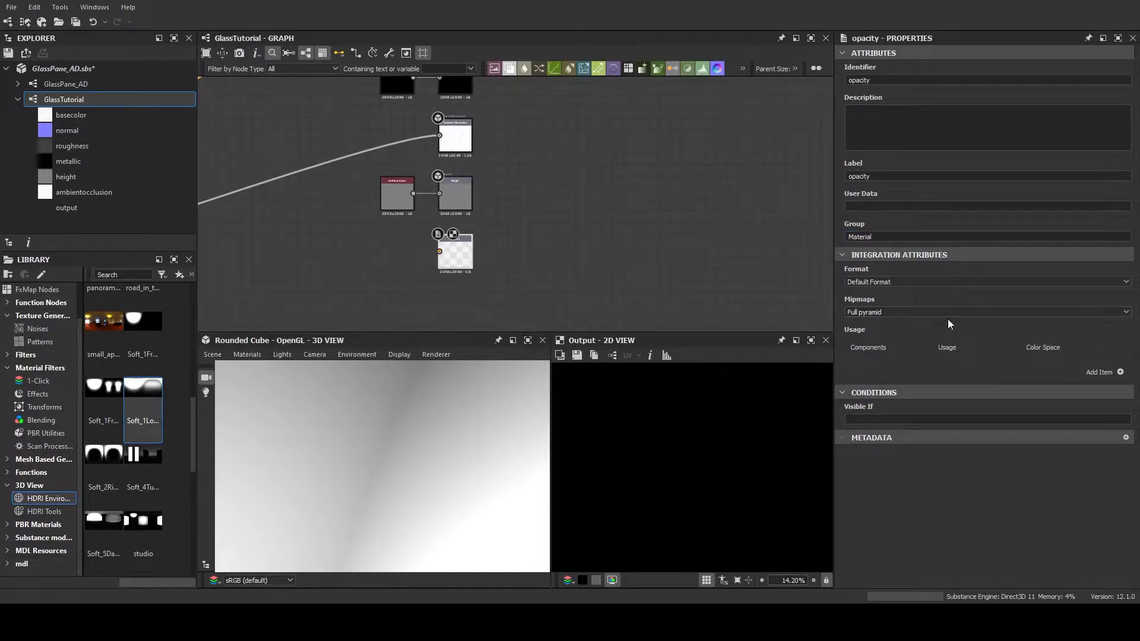
click(1121, 372)
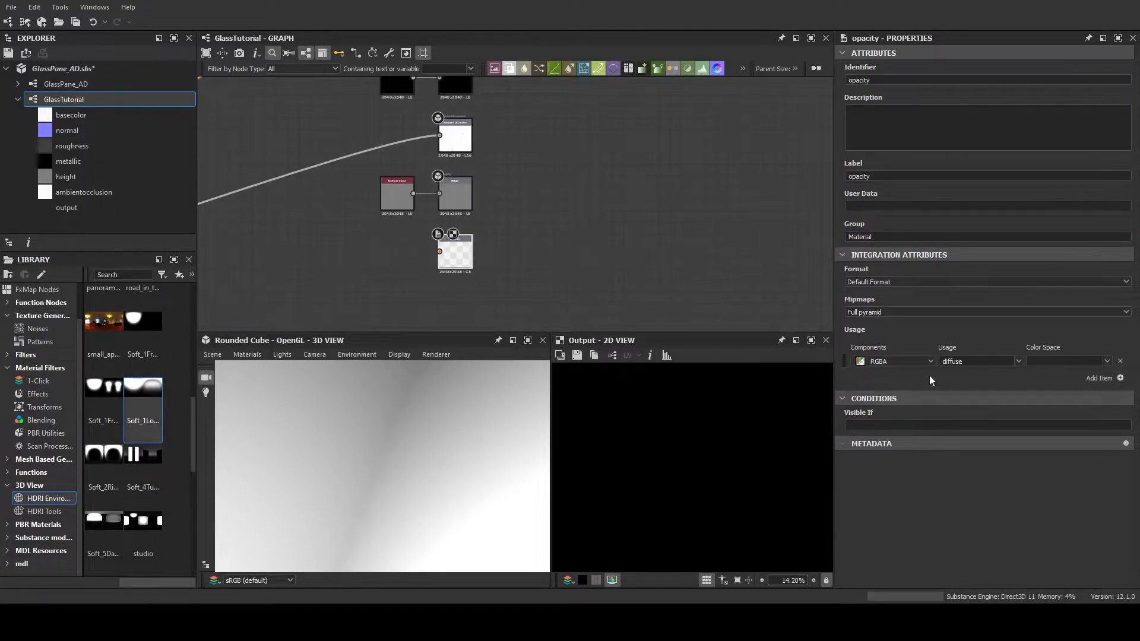
click(1018, 364)
Feed the opacity output from a copy of the Height output's Uniform Color node, with the grayscale Output Color set to 255
click(396, 196)
key(ctrl+c)
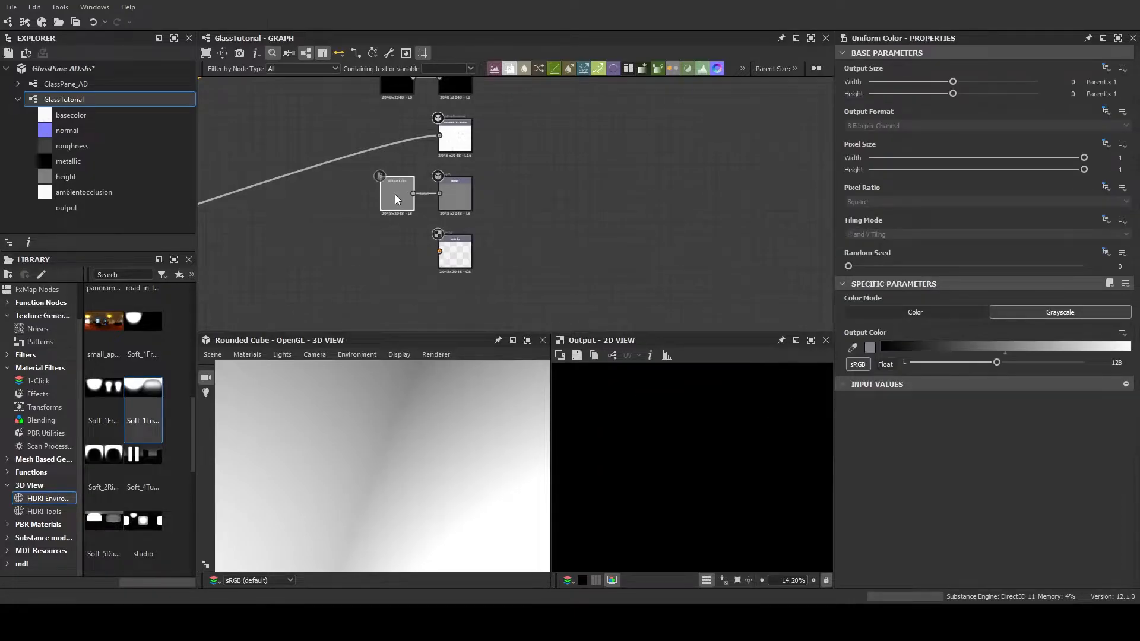
key(ctrl+v)
drag(519, 204, 445, 254)
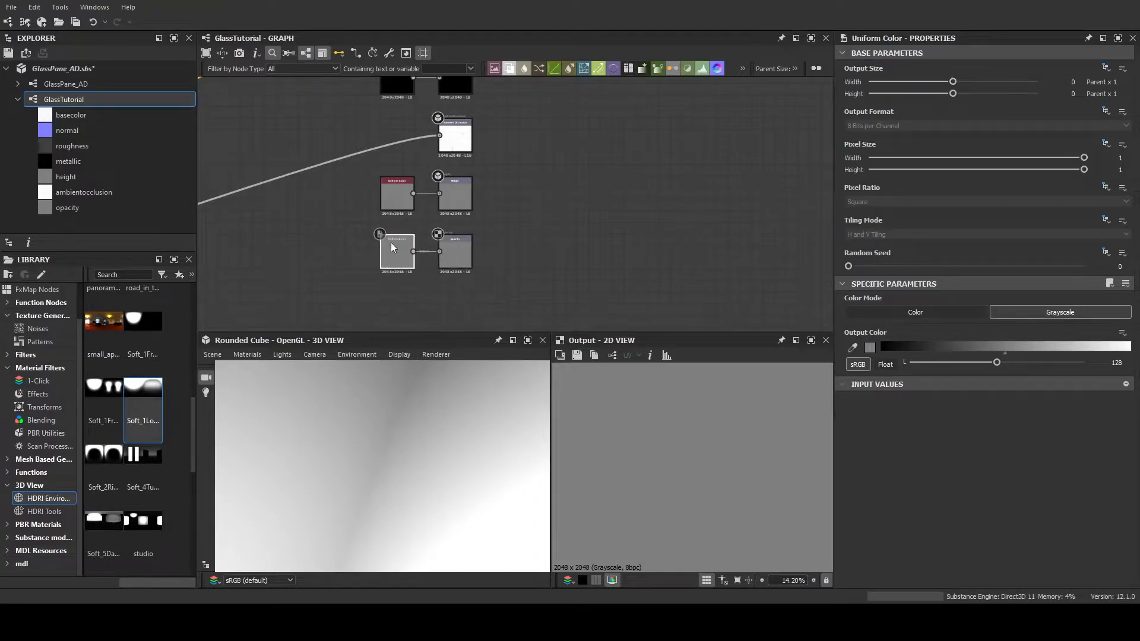
drag(997, 362, 1085, 362)
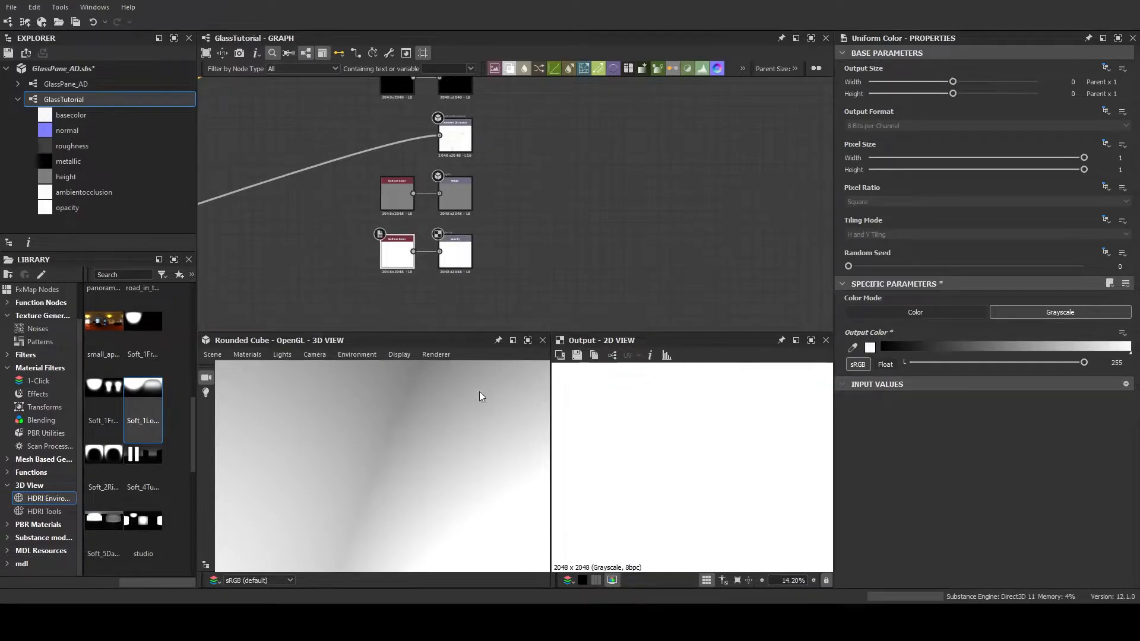
Open the 3D view's scene browser and inspect the properties of the Rounded Cube and RootNode entities
click(205, 564)
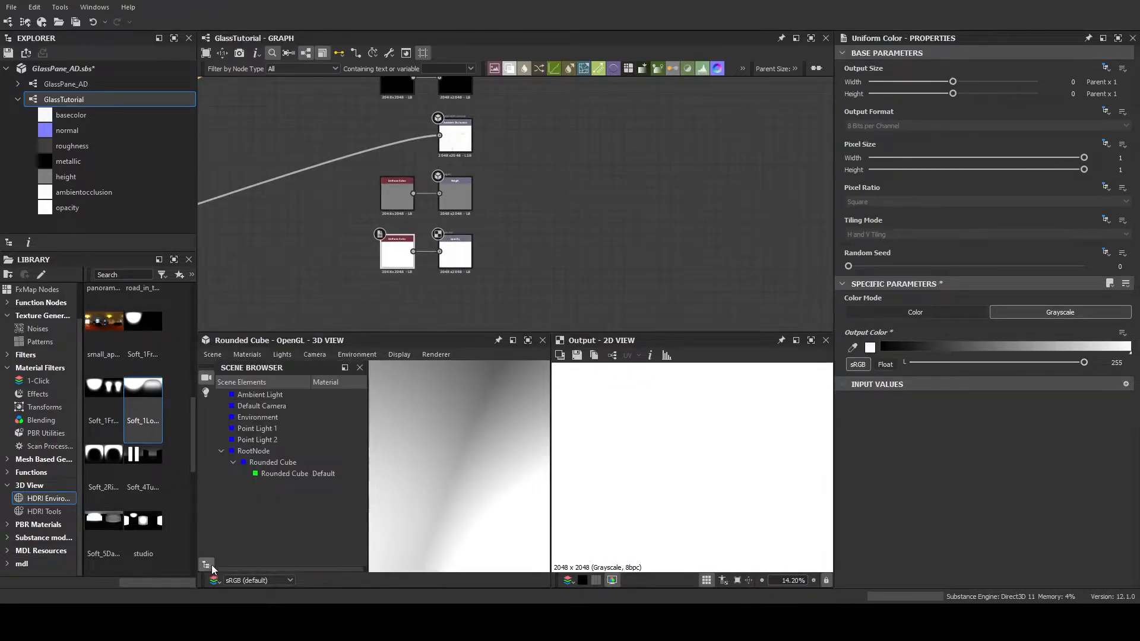
double_click(271, 468)
scroll(454, 478, up, 8)
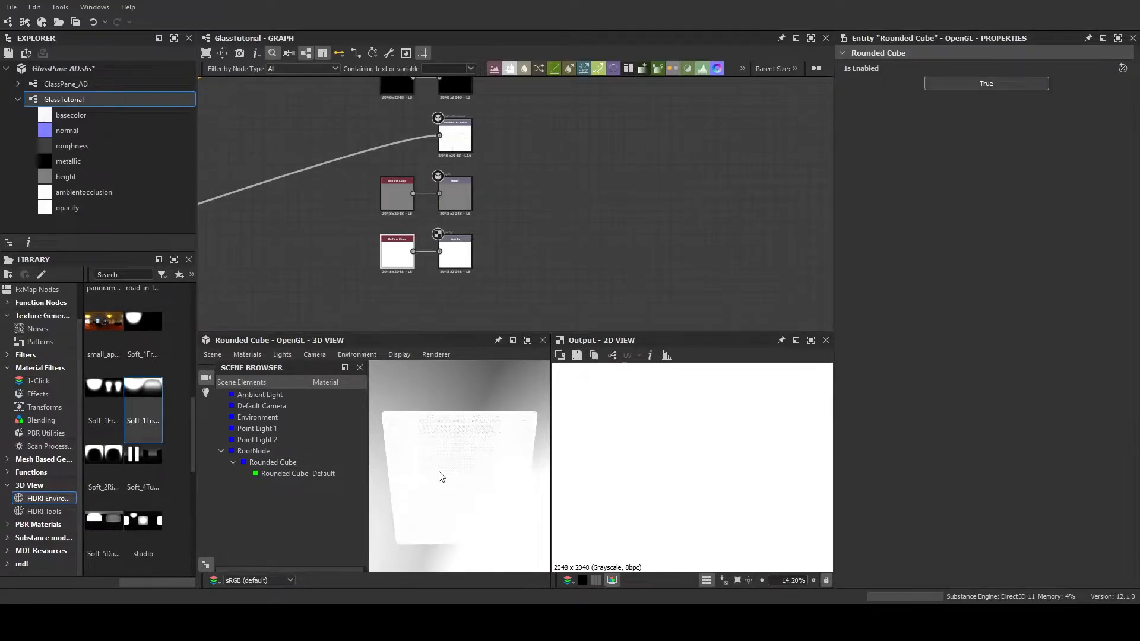
double_click(269, 452)
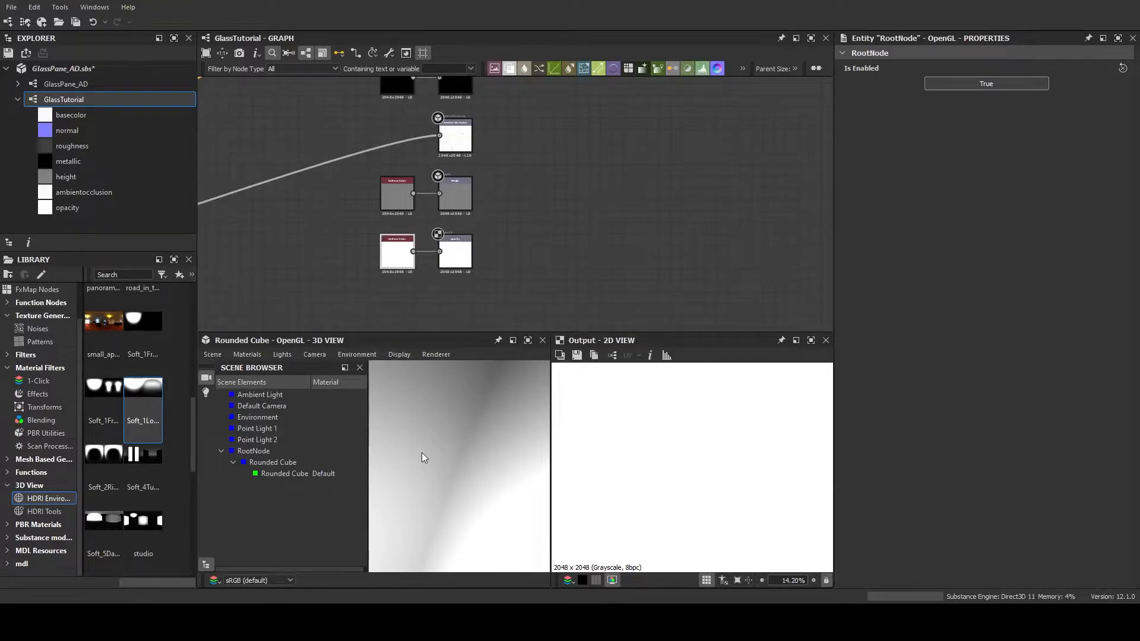
Try switching the opacity output's Uniform Color node to Color mode and back to Grayscale, and test its Output Color slider
click(401, 254)
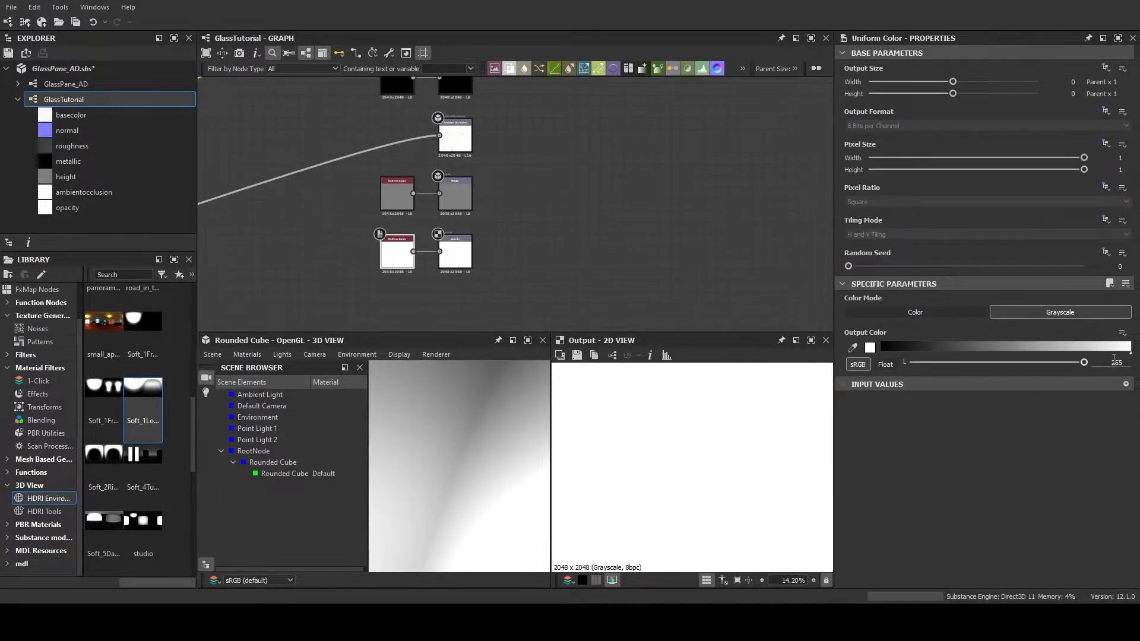
click(980, 314)
click(1021, 314)
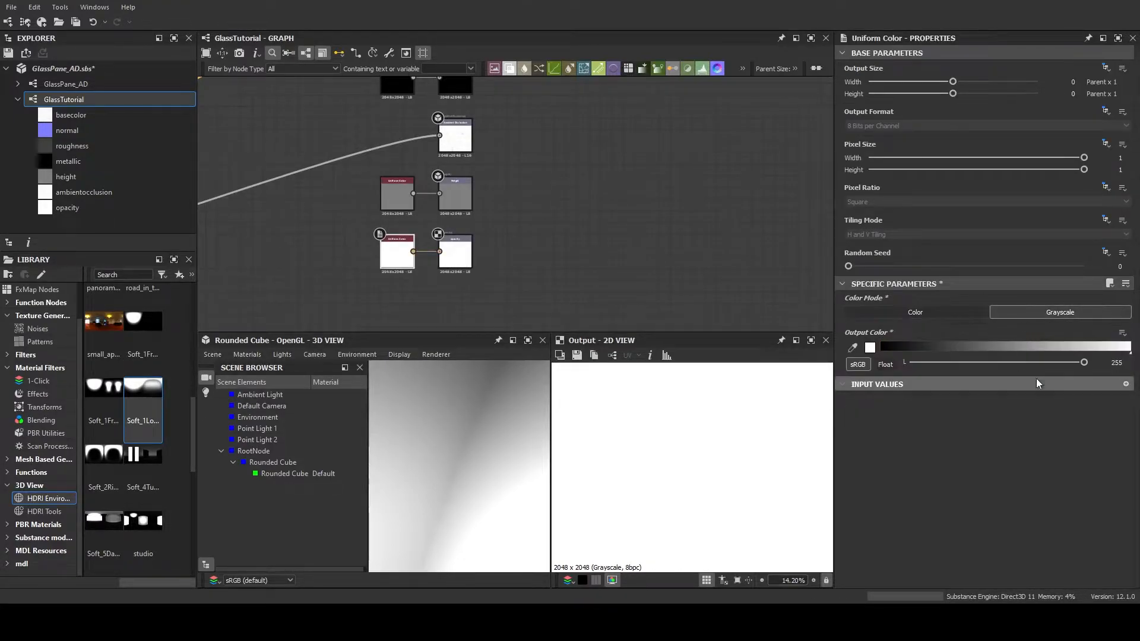
drag(1083, 364, 1135, 373)
Show the opacity output on the rounded cube in the 3D view and test its Uniform Color's Output Color brightness
middle_drag(545, 250, 551, 308)
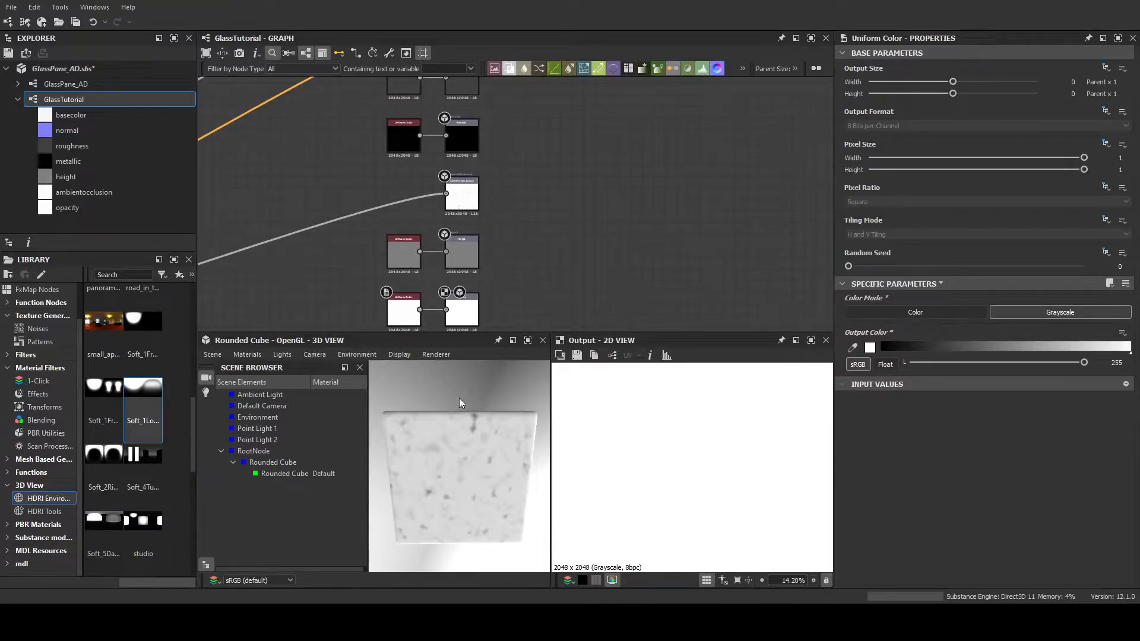
drag(434, 460, 429, 429)
click(206, 563)
click(407, 301)
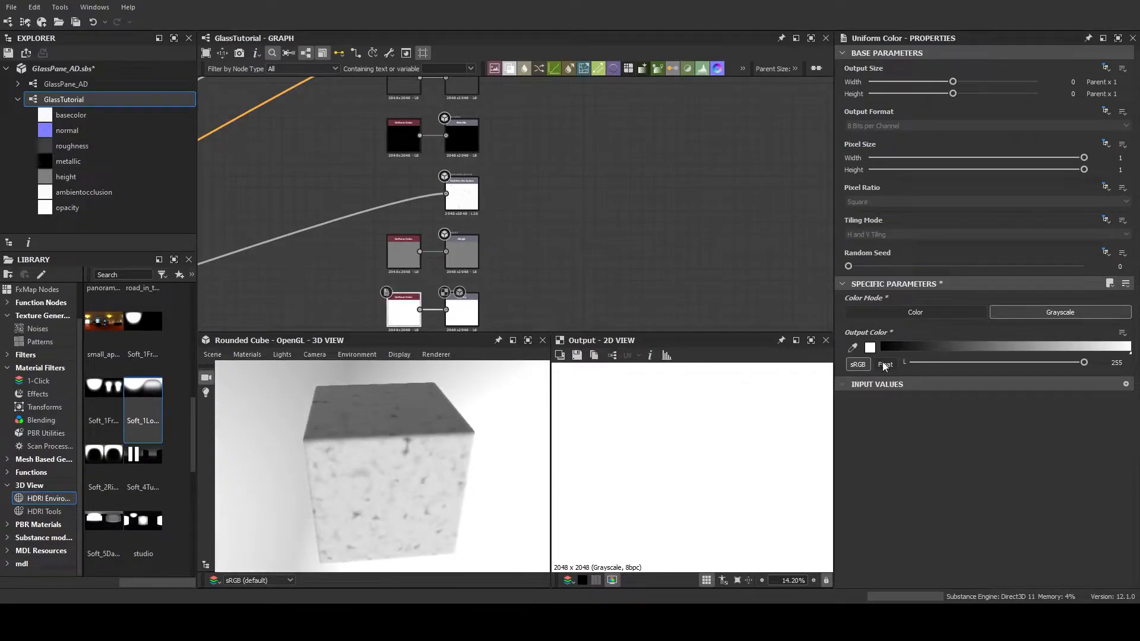
drag(1084, 364, 1131, 364)
Examine the final diamond framing Blend node and how the glass noise nodes connect to the material outputs
scroll(549, 298, down, 5)
middle_drag(549, 298, 726, 240)
scroll(650, 265, up, 2)
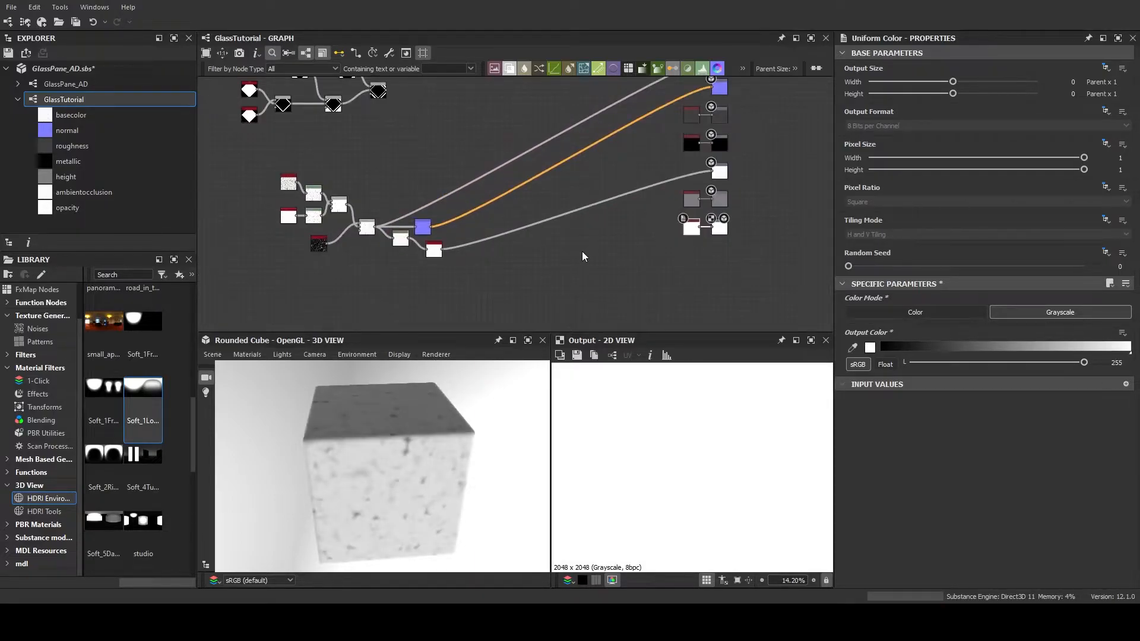
middle_drag(579, 254, 565, 236)
scroll(552, 216, up, 2)
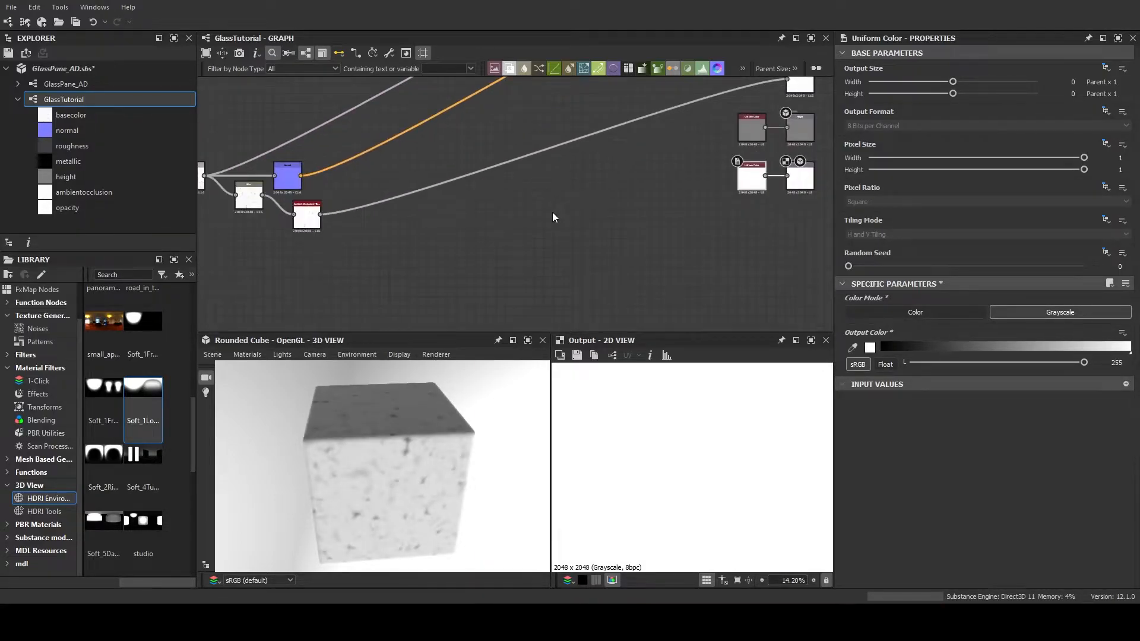
scroll(553, 216, down, 2)
middle_drag(465, 201, 545, 265)
scroll(499, 236, down, 1)
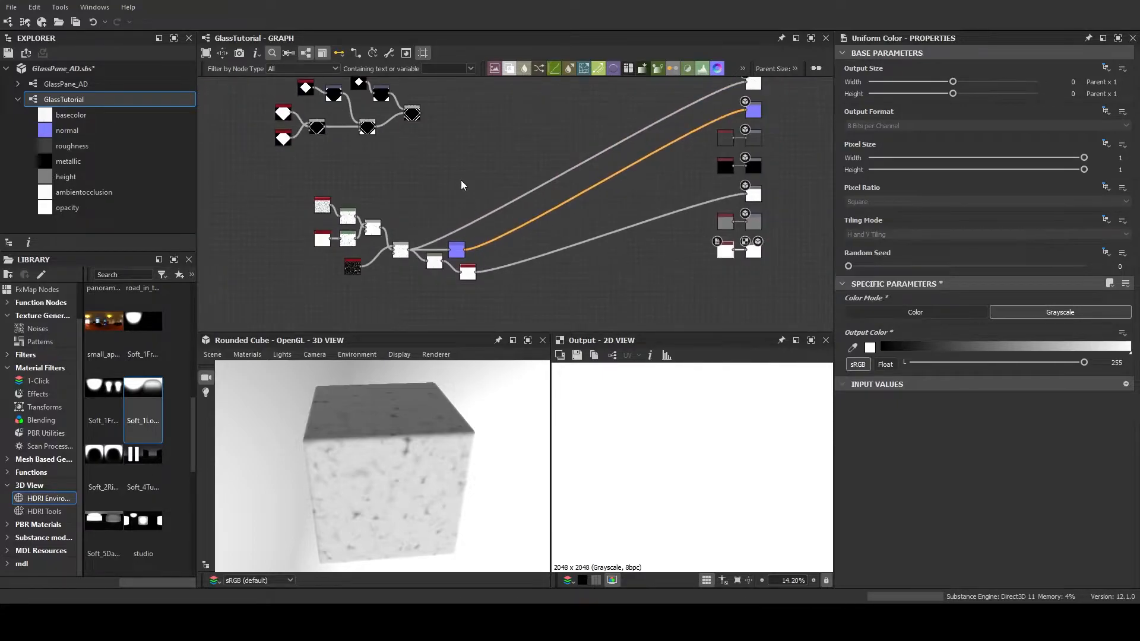
middle_drag(406, 159, 371, 151)
click(376, 107)
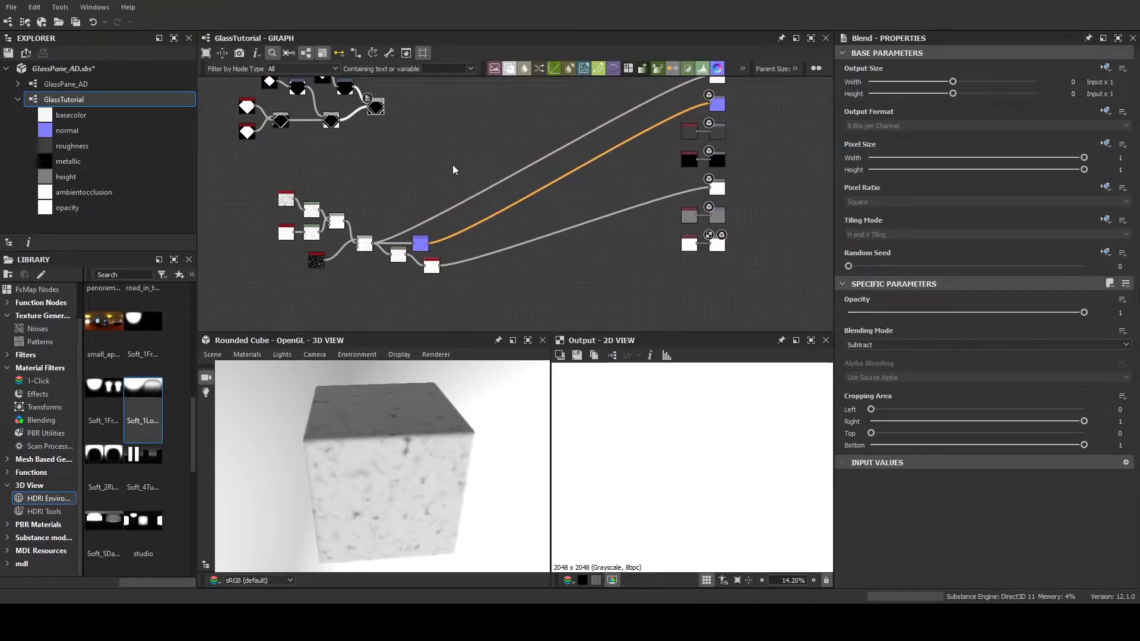
middle_drag(450, 168, 440, 166)
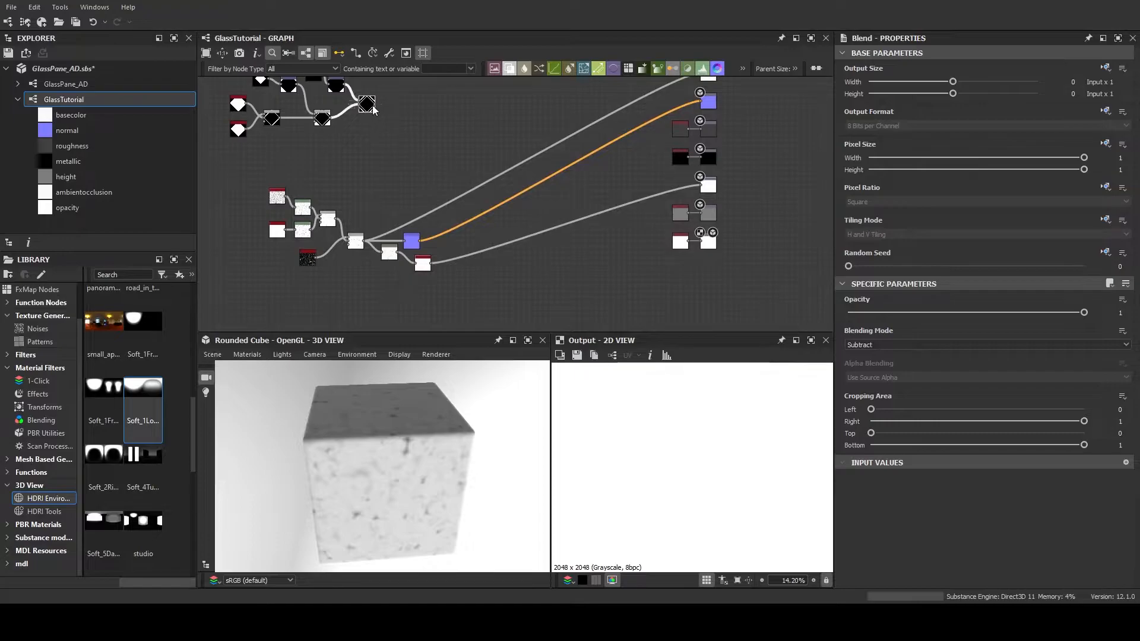
scroll(374, 107, up, 5)
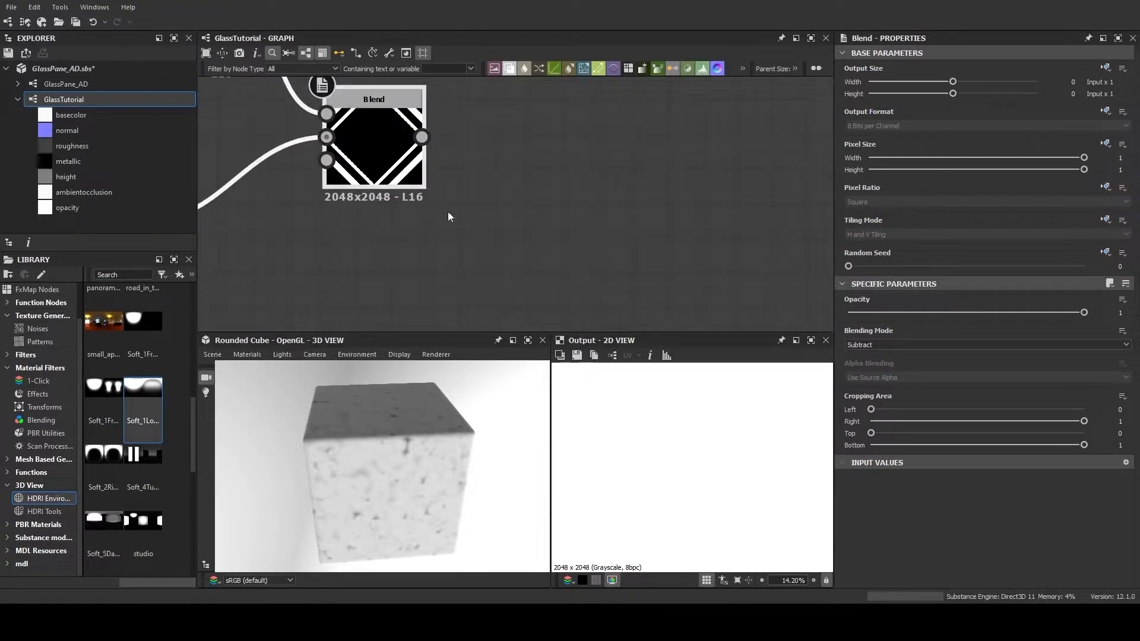
scroll(374, 153, down, 6)
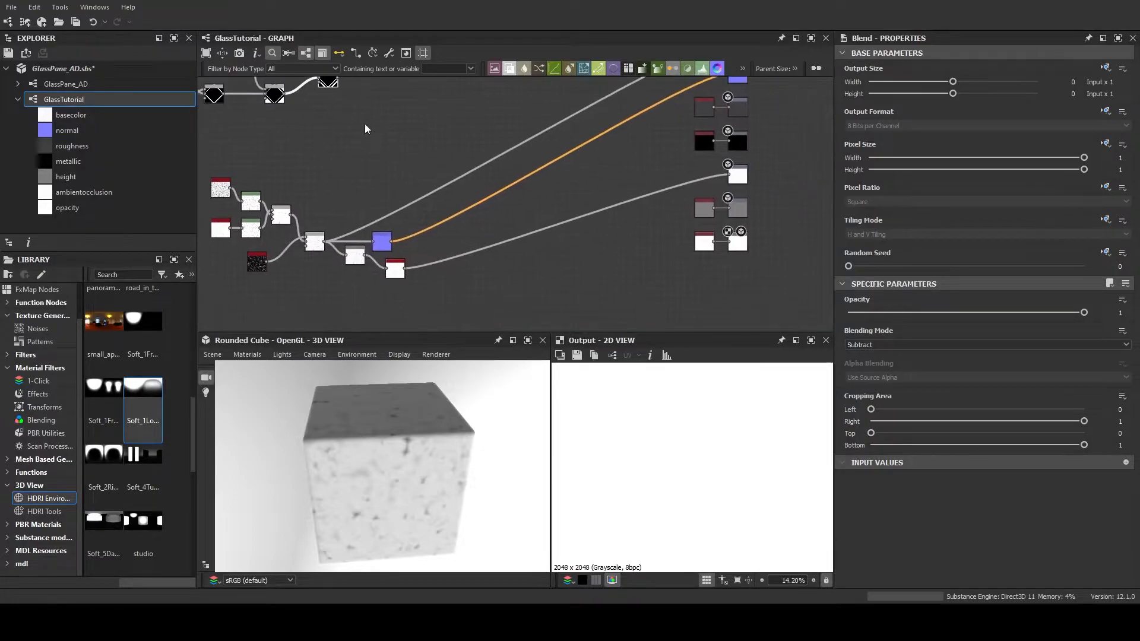
middle_drag(363, 127, 418, 111)
scroll(431, 156, up, 5)
middle_drag(434, 205, 439, 101)
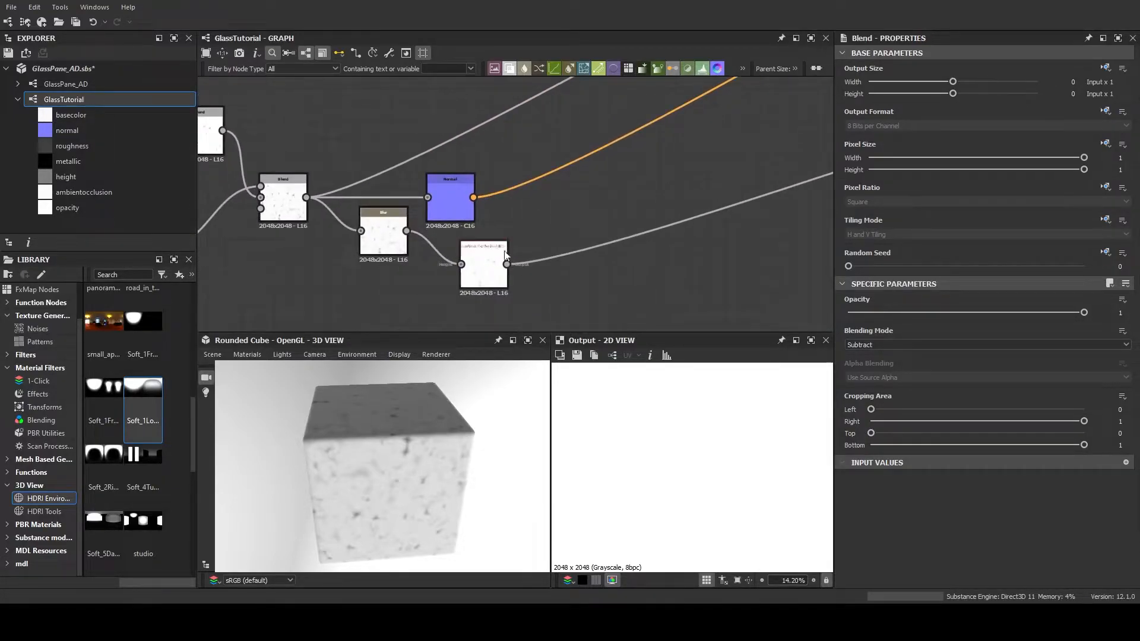
scroll(526, 194, down, 5)
middle_drag(530, 184, 441, 246)
scroll(445, 226, down, 1)
middle_drag(447, 179, 442, 187)
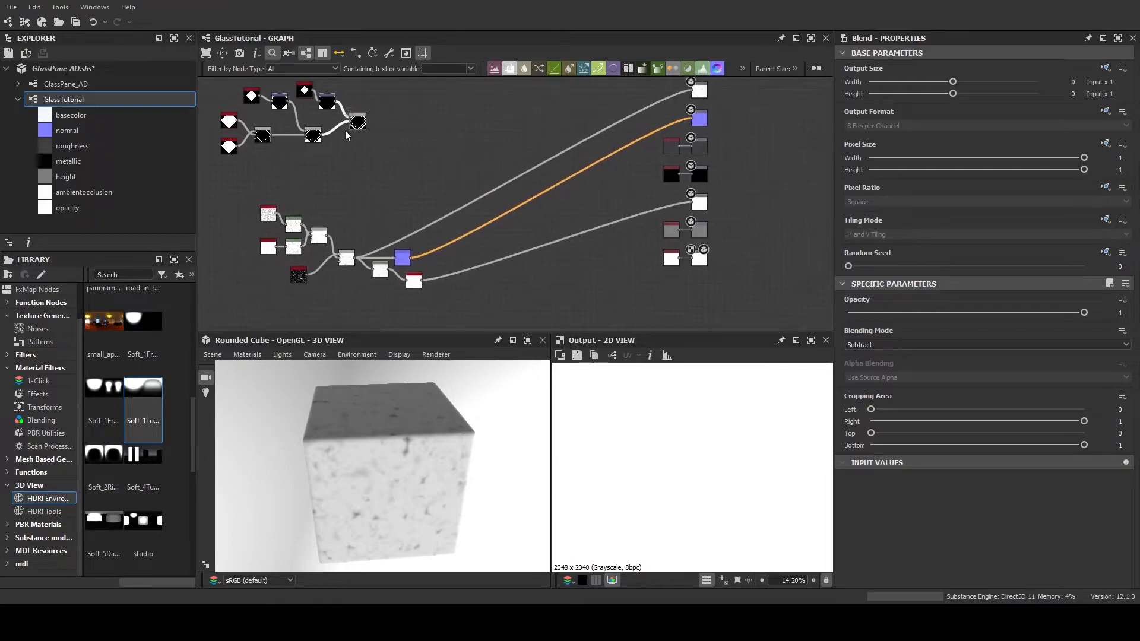
Route the final diamond Blend's output to a new Dot node placed beyond the Normal and Ambient Occlusion nodes
drag(365, 124, 474, 250)
click(548, 259)
scroll(507, 247, up, 5)
middle_drag(507, 247, 453, 211)
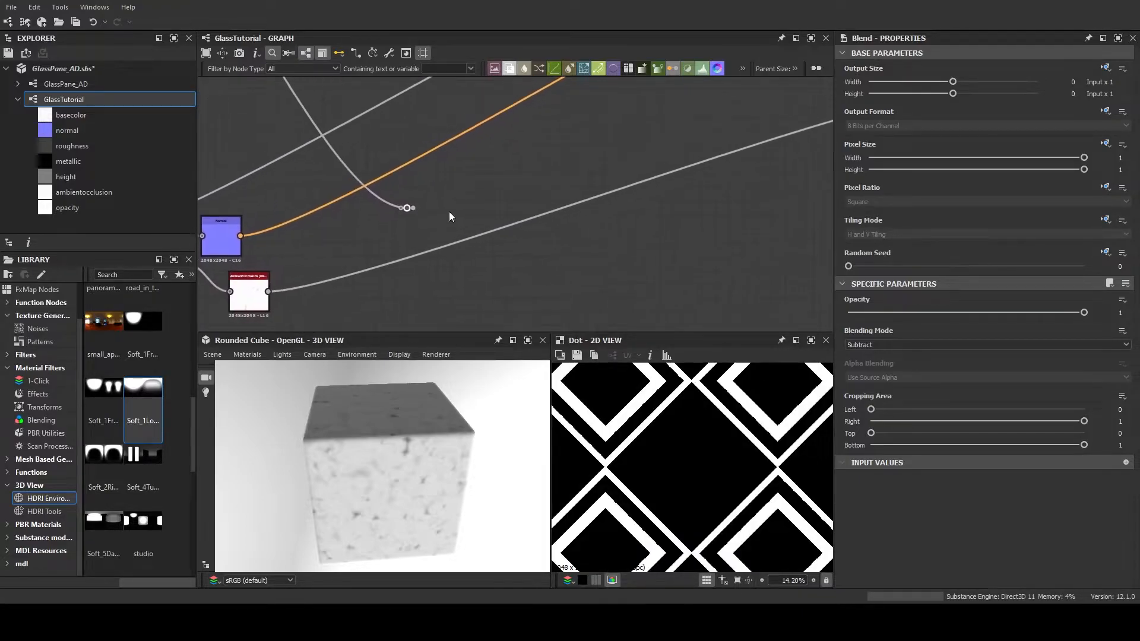
scroll(453, 211, down, 6)
scroll(405, 178, up, 5)
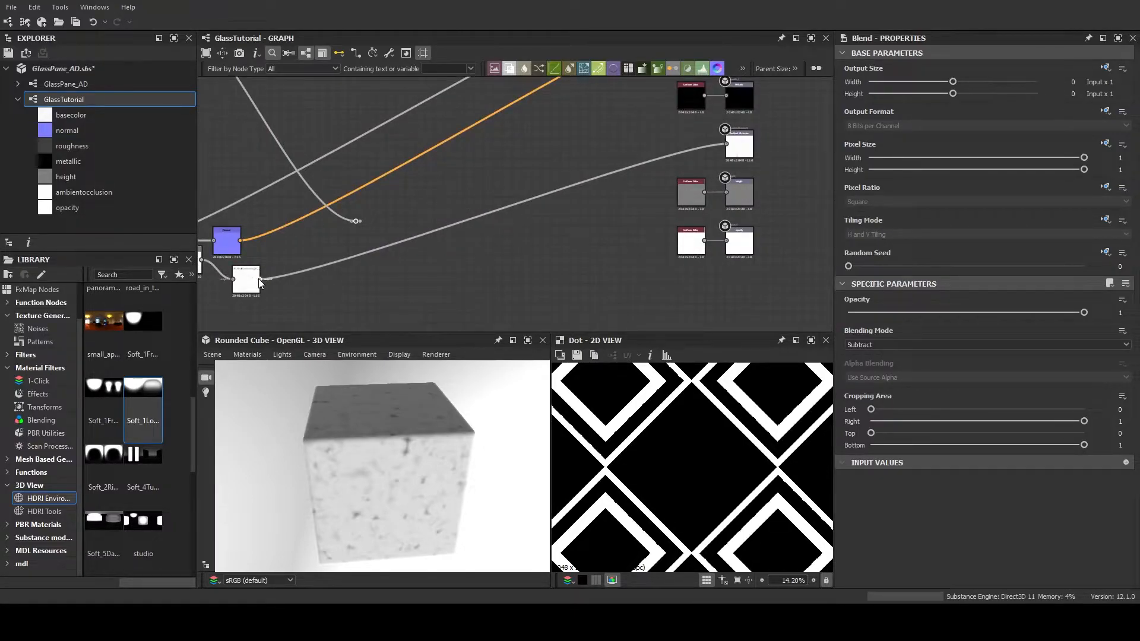
Add a Blend node with the framing Dot as Foreground and Ambient Occlusion as Background, and preview it without tiling
drag(259, 284, 398, 256)
click(448, 277)
drag(358, 221, 427, 266)
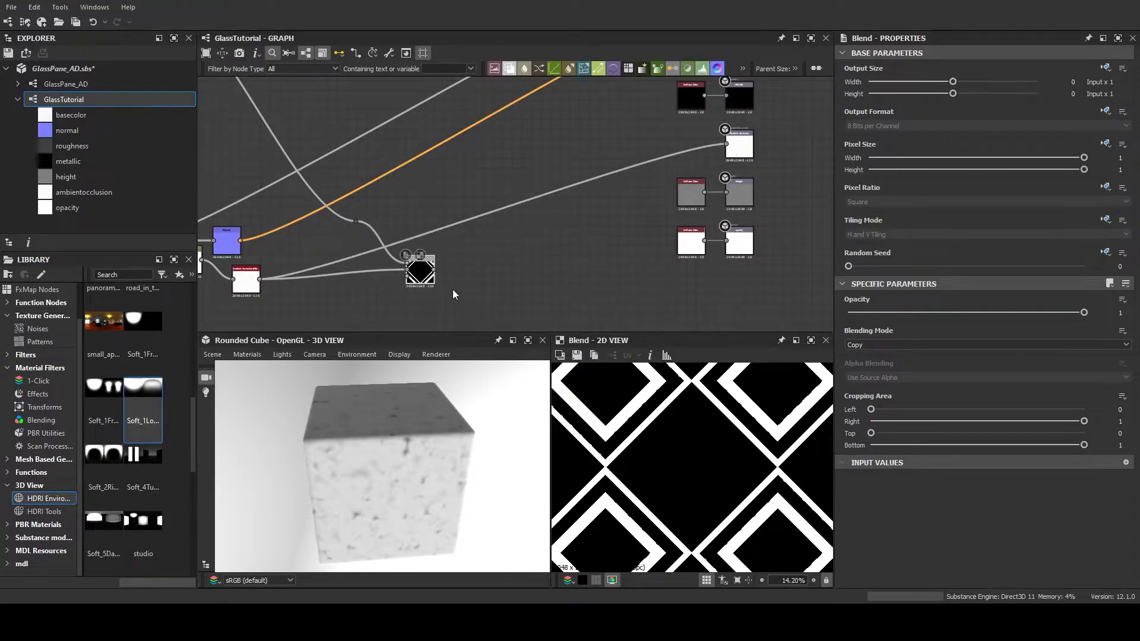
scroll(689, 436, up, 1)
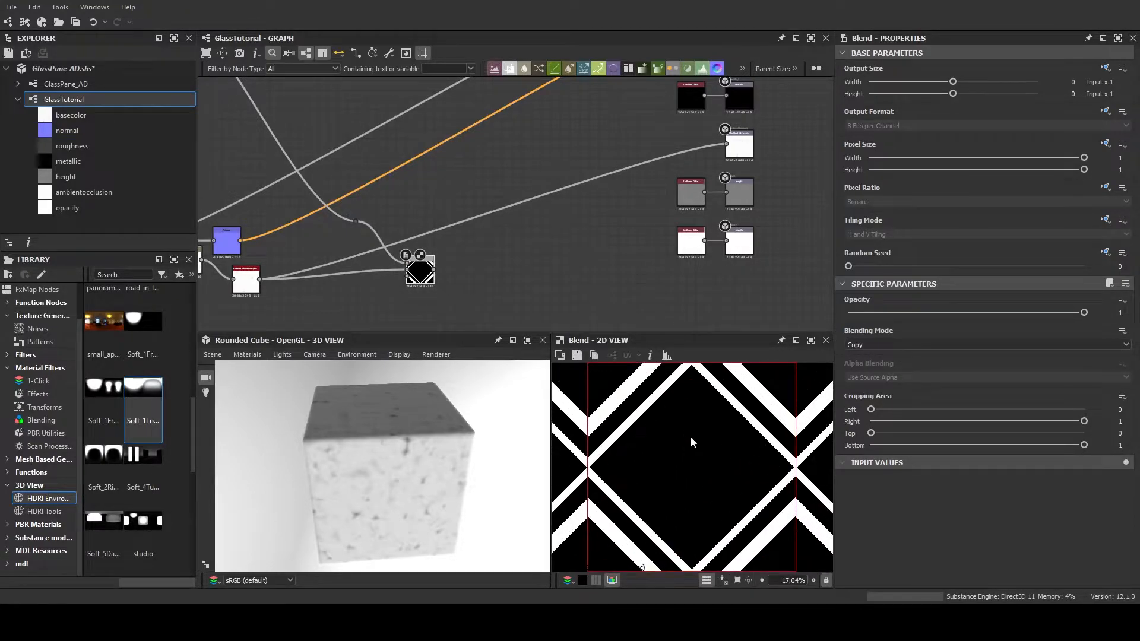
key(space)
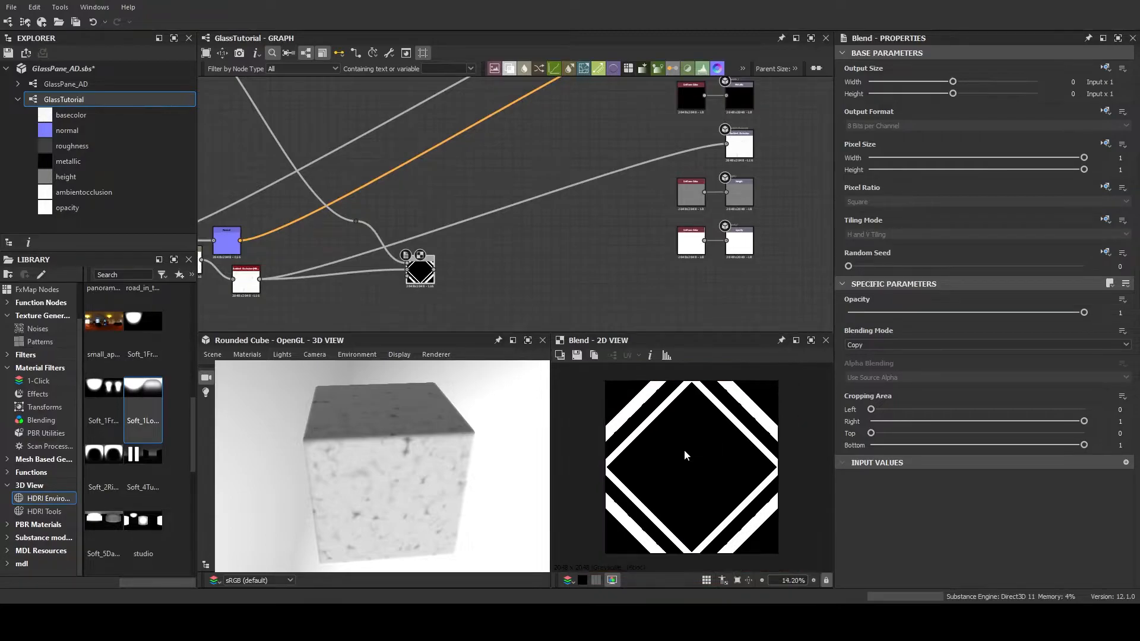
Try Add (Linear Dodge) on the new Blend node, settle on Multiply, and set its Opacity to 0.5
click(922, 349)
click(920, 363)
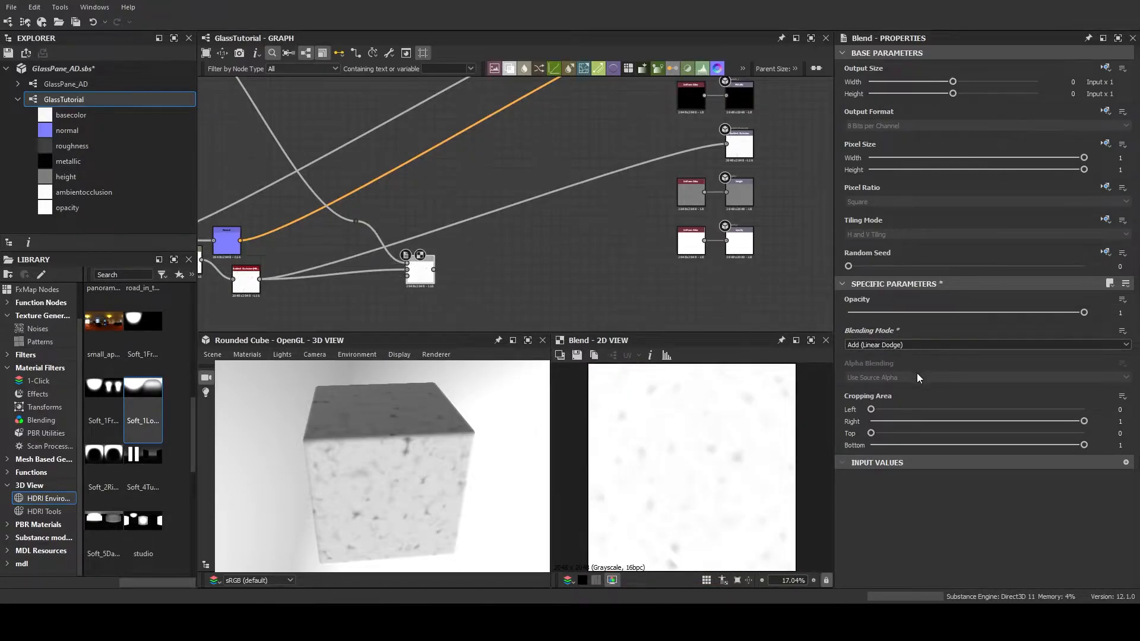
click(917, 374)
click(903, 346)
click(906, 363)
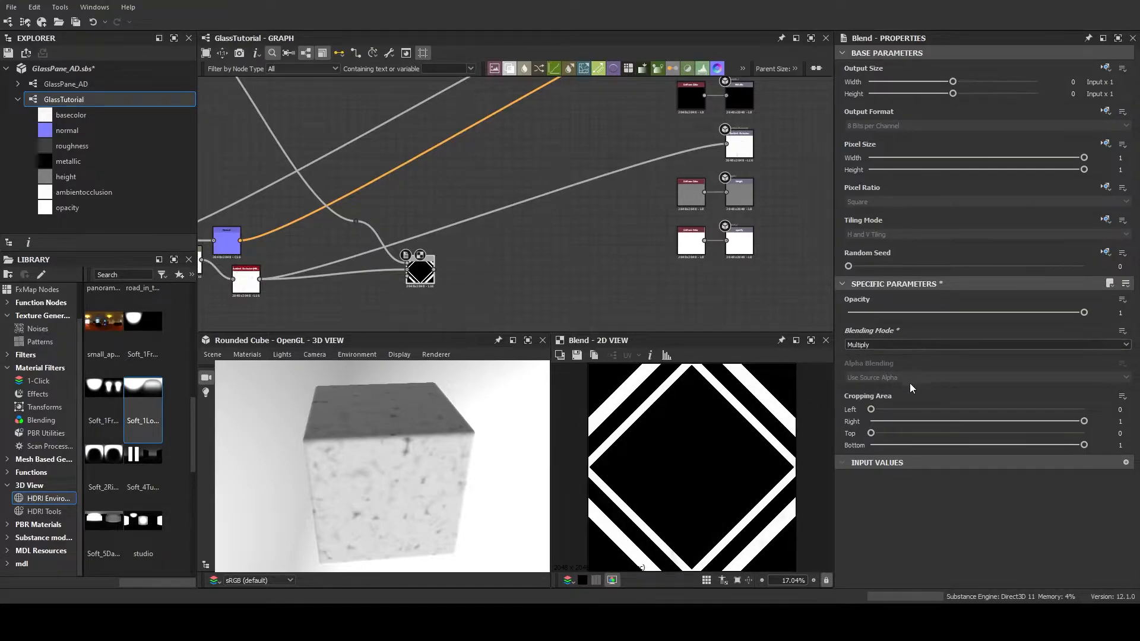
scroll(914, 346, down, 4)
scroll(914, 347, up, 7)
drag(1083, 314, 967, 322)
Preview the Basecolor map for comparison, and set the Multiply Blend node's Opacity to 0.66
scroll(950, 345, down, 3)
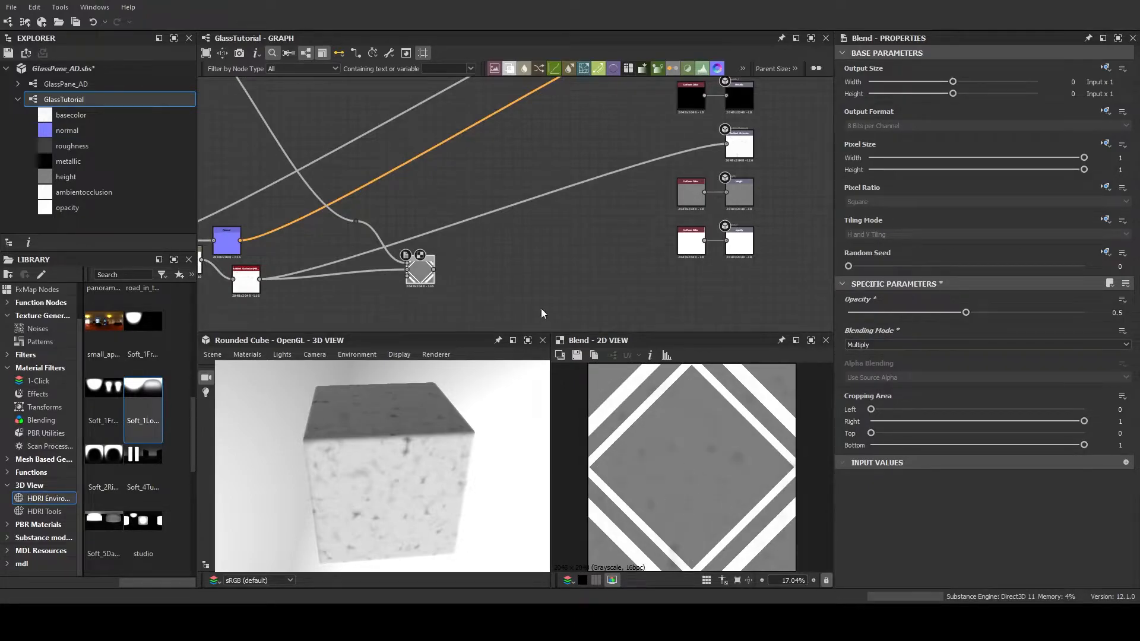
scroll(404, 284, up, 8)
double_click(588, 248)
middle_drag(482, 173, 560, 173)
click(561, 173)
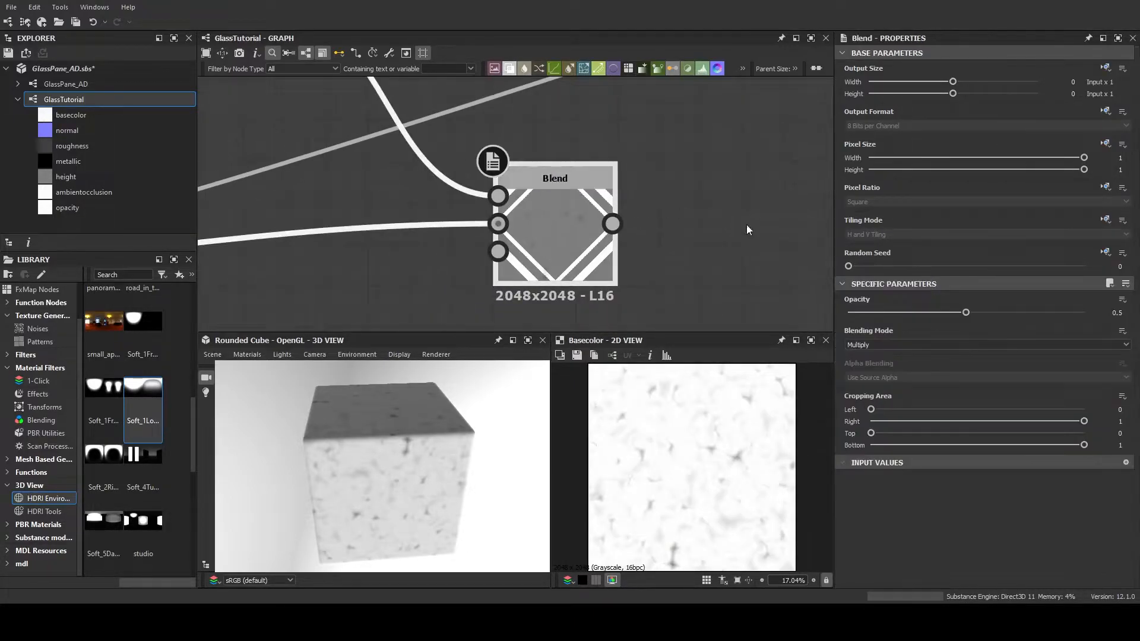
double_click(565, 173)
drag(966, 312, 1006, 316)
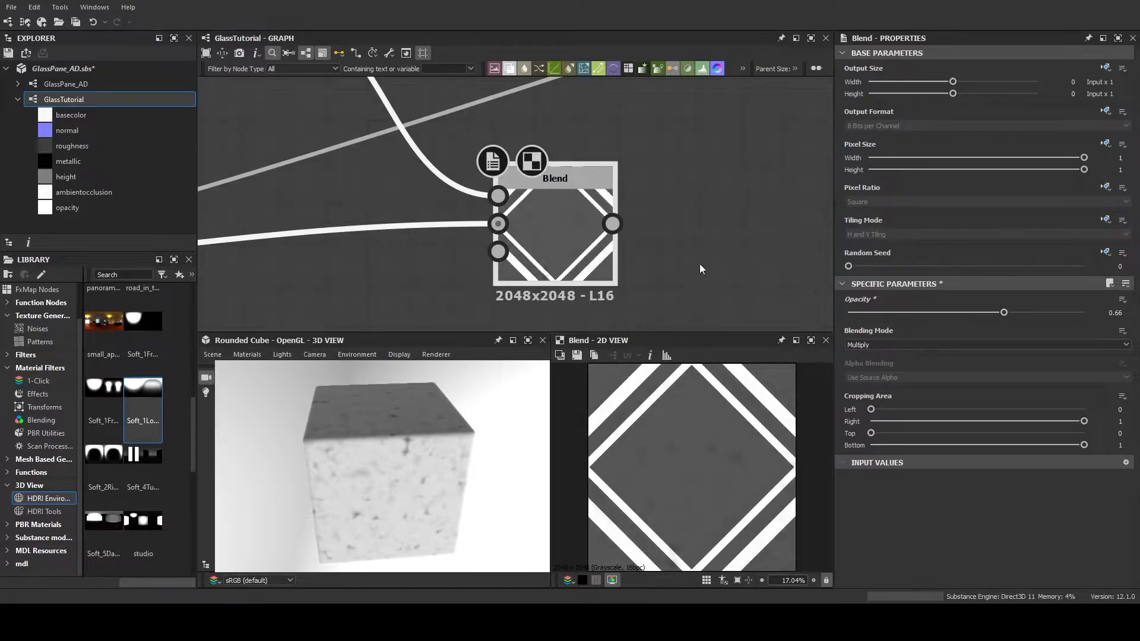
Examine the Ambient Occlusion (HBAO) node feeding the Multiply Blend and its properties
scroll(700, 267, down, 4)
middle_drag(697, 277, 570, 219)
scroll(570, 220, down, 3)
mouse_move(577, 260)
middle_down()
mouse_move(575, 247)
mouse_move(559, 265)
middle_up()
scroll(557, 265, up, 3)
middle_drag(562, 223, 599, 264)
scroll(583, 263, down, 3)
scroll(599, 265, up, 4)
middle_drag(421, 255, 503, 255)
scroll(494, 255, up, 3)
middle_drag(458, 217, 552, 285)
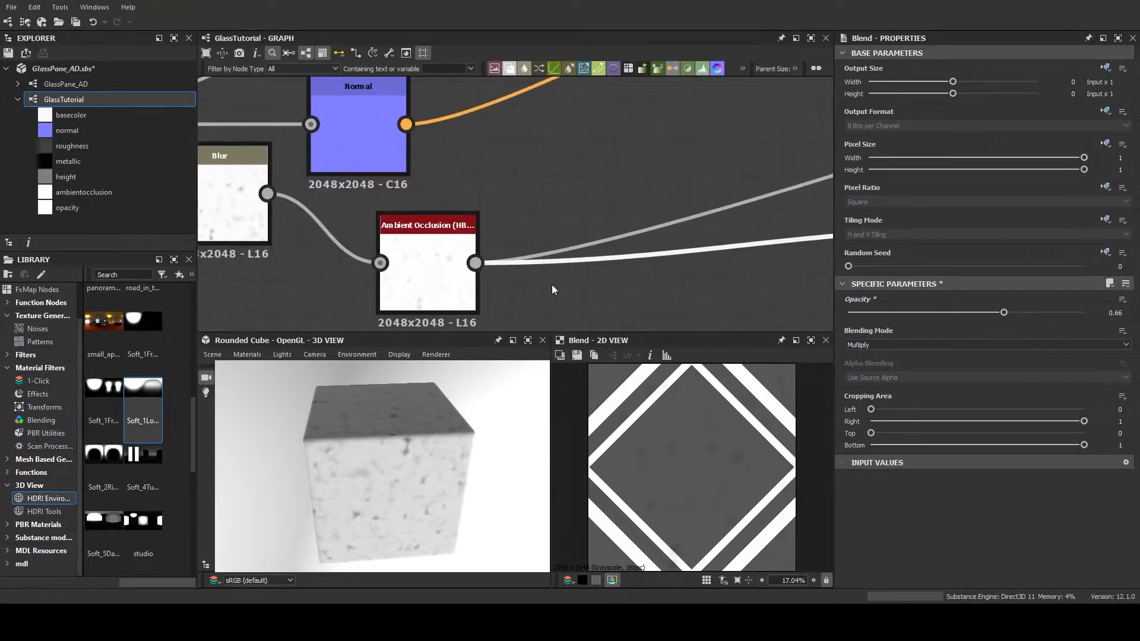
click(421, 271)
Replace the Multiply Blend's Background input with the output of the noise Blend that feeds the Normal node
scroll(522, 202, down, 3)
middle_drag(529, 196, 518, 219)
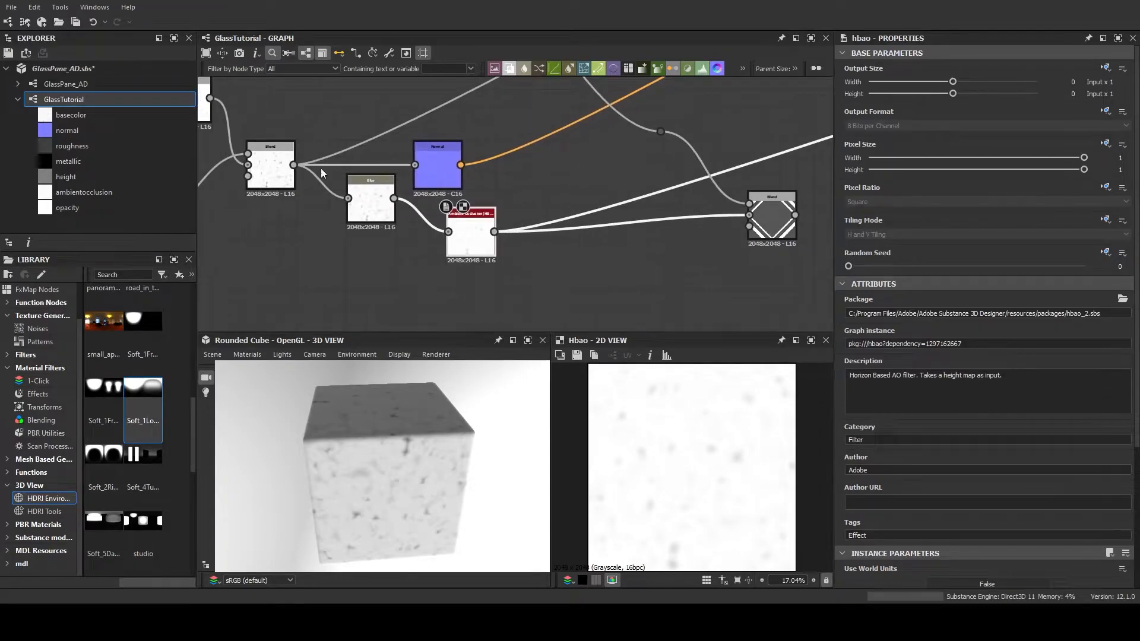
drag(443, 176, 750, 215)
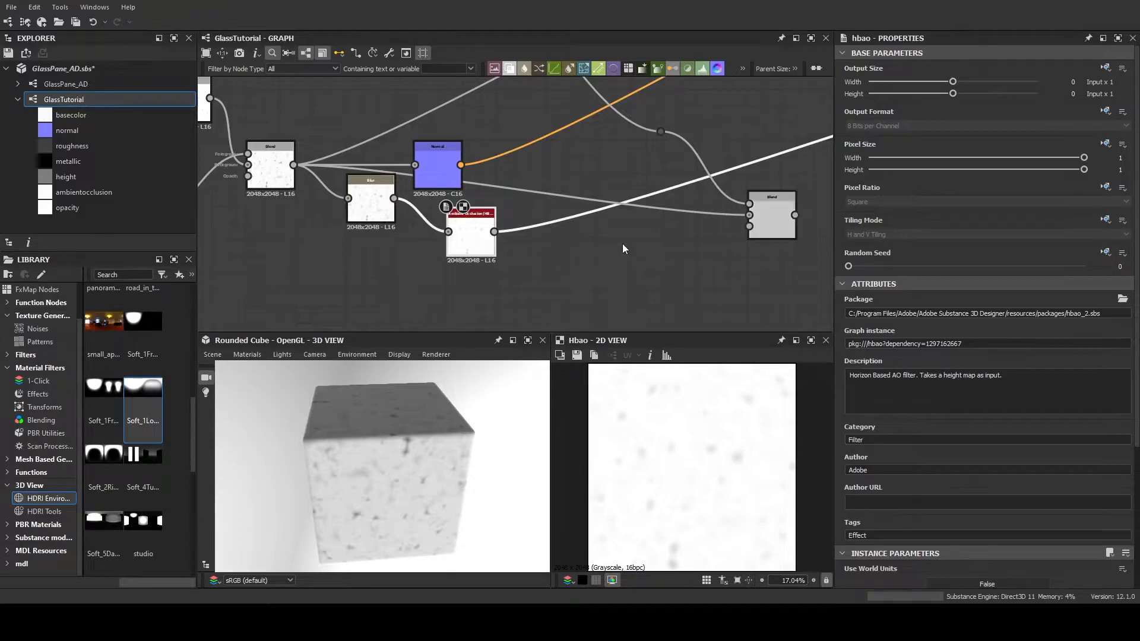
Set the Multiply Blend node's Opacity to 0.74
middle_drag(633, 240, 509, 230)
click(642, 190)
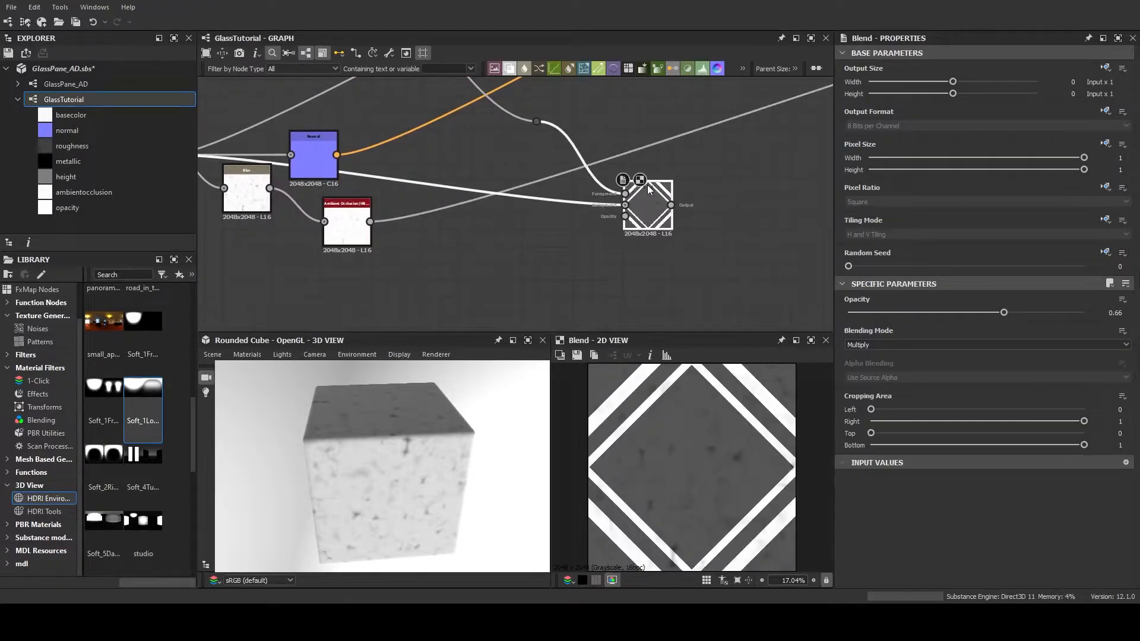
scroll(681, 226, up, 3)
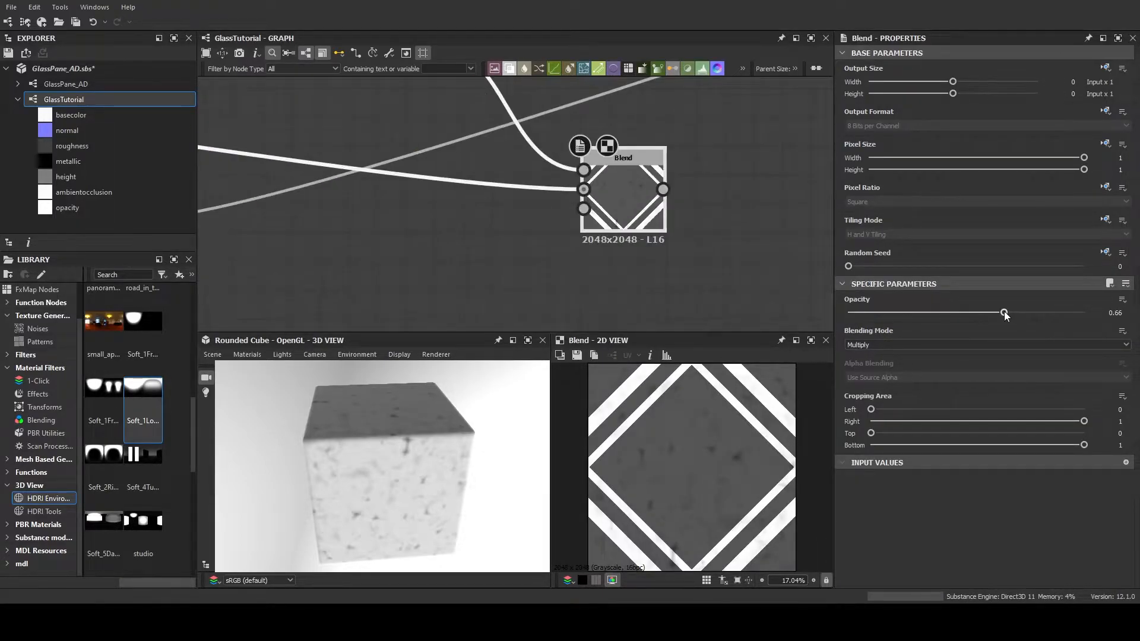
drag(1004, 312, 1025, 312)
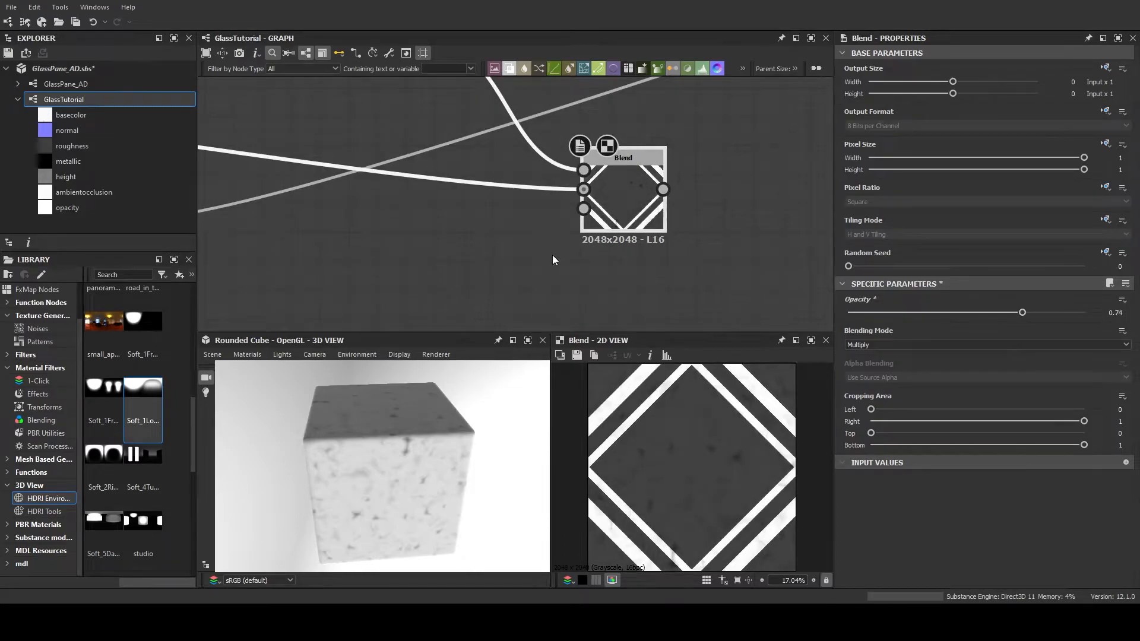
Examine the Subtract noise Blend node's settings and its connections to the Normal, Blur and Multiply Blend nodes
scroll(552, 255, down, 3)
middle_drag(494, 255, 602, 245)
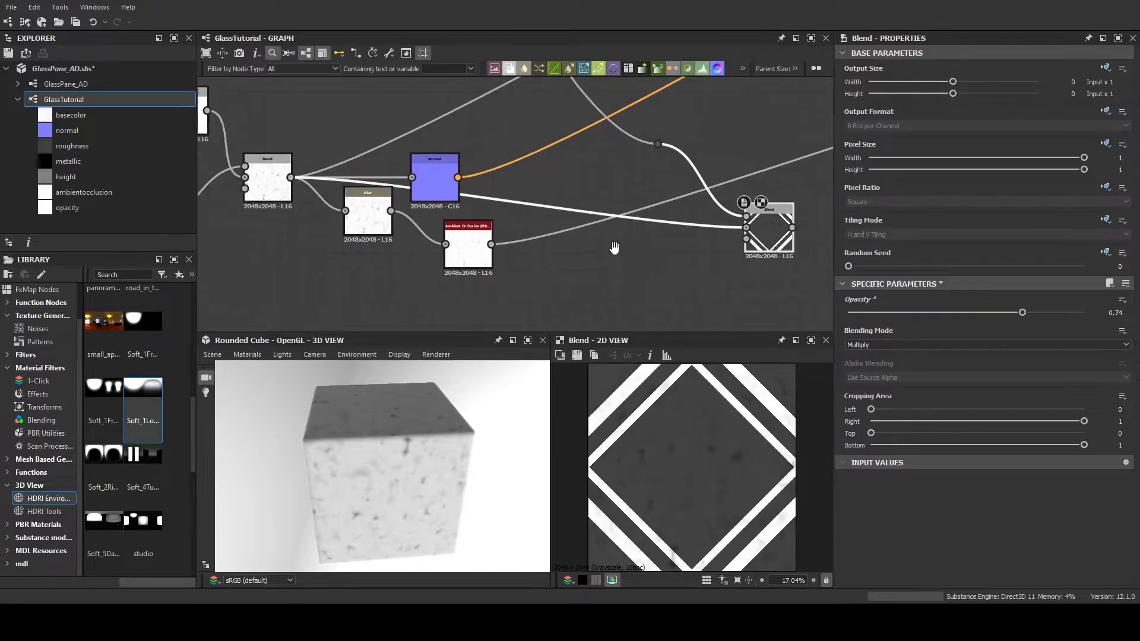
scroll(357, 210, up, 5)
middle_drag(334, 196, 635, 239)
click(409, 178)
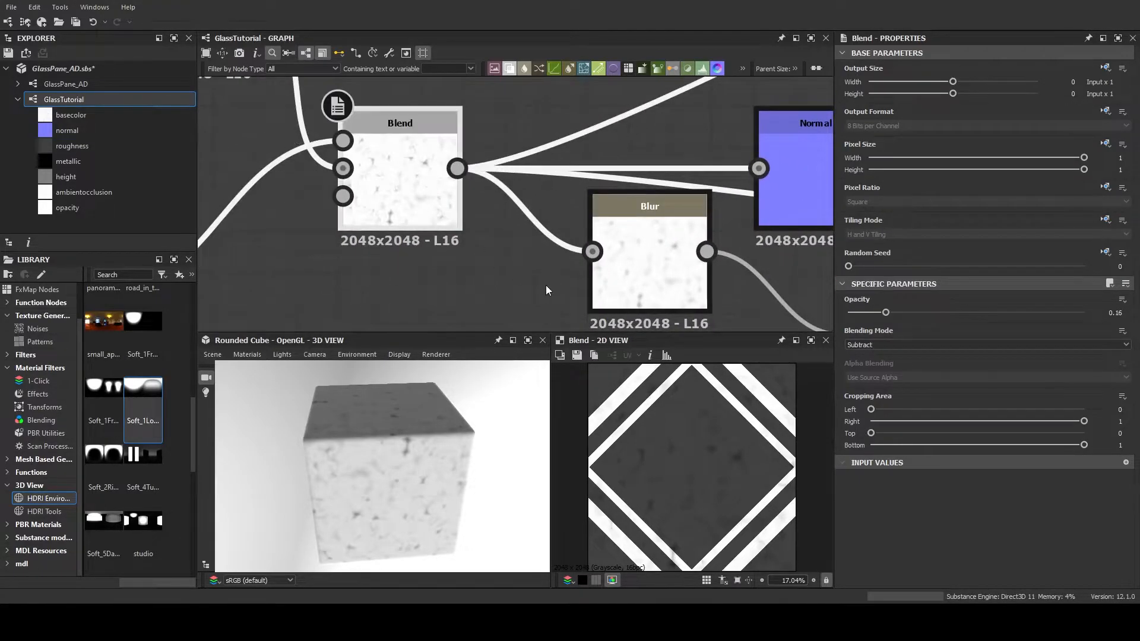
middle_drag(501, 246, 450, 236)
scroll(450, 237, down, 5)
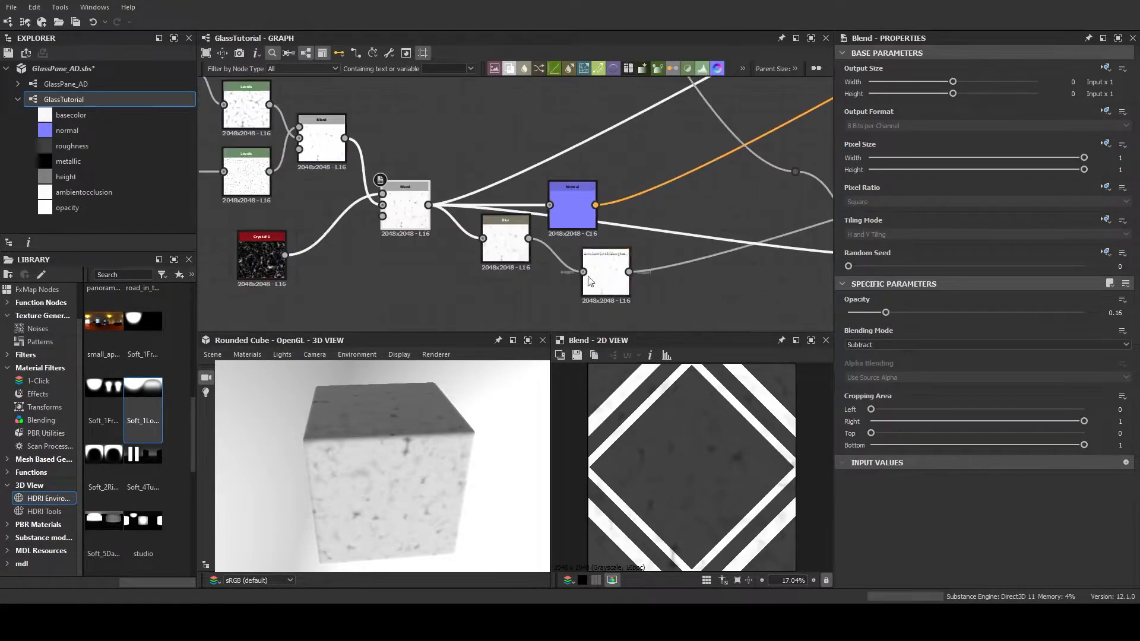
Examine the Multiply Blend node and trace its connections back to the noise and diamond-pattern nodes
middle_drag(689, 287, 581, 267)
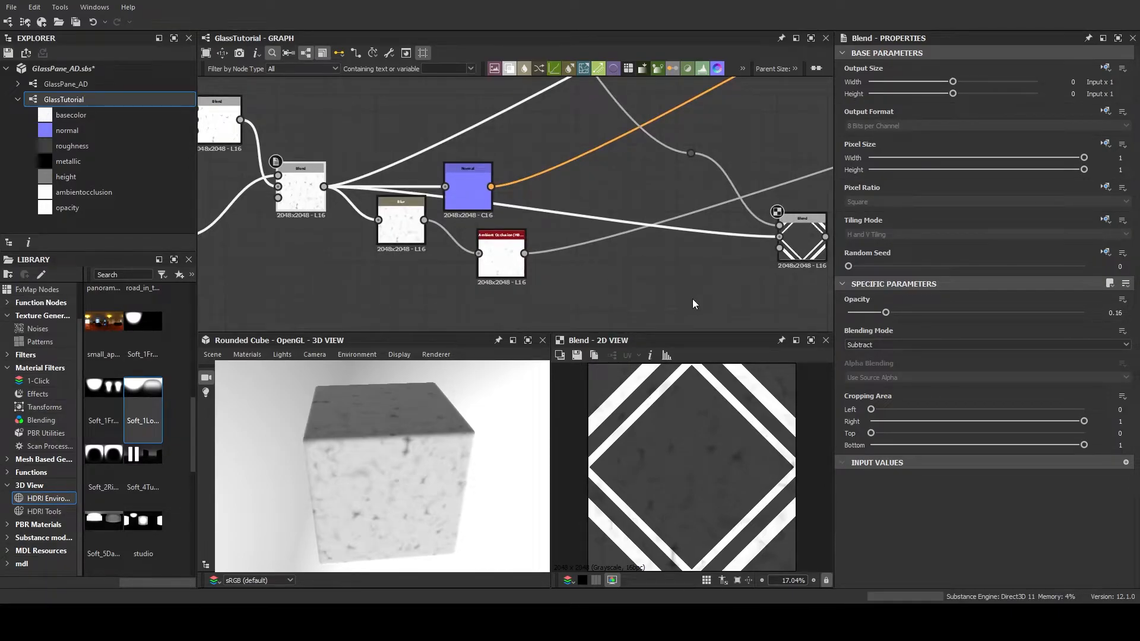
middle_drag(640, 287, 443, 248)
scroll(622, 212, up, 5)
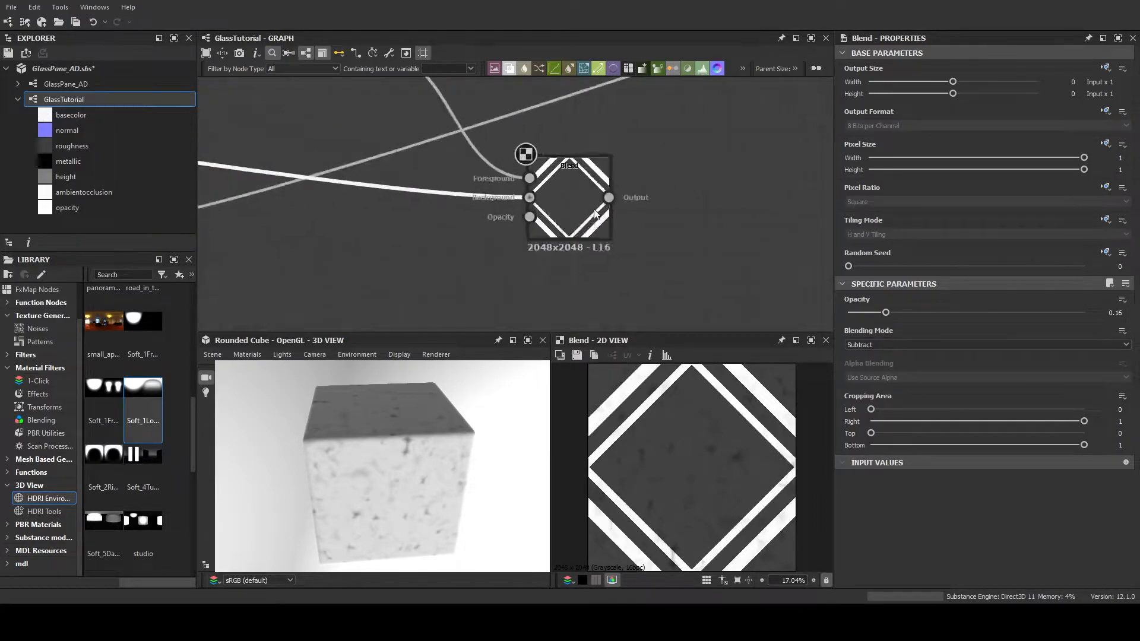
scroll(572, 206, down, 10)
middle_drag(486, 111, 460, 205)
scroll(380, 254, up, 5)
middle_drag(499, 144, 351, 168)
scroll(400, 235, down, 2)
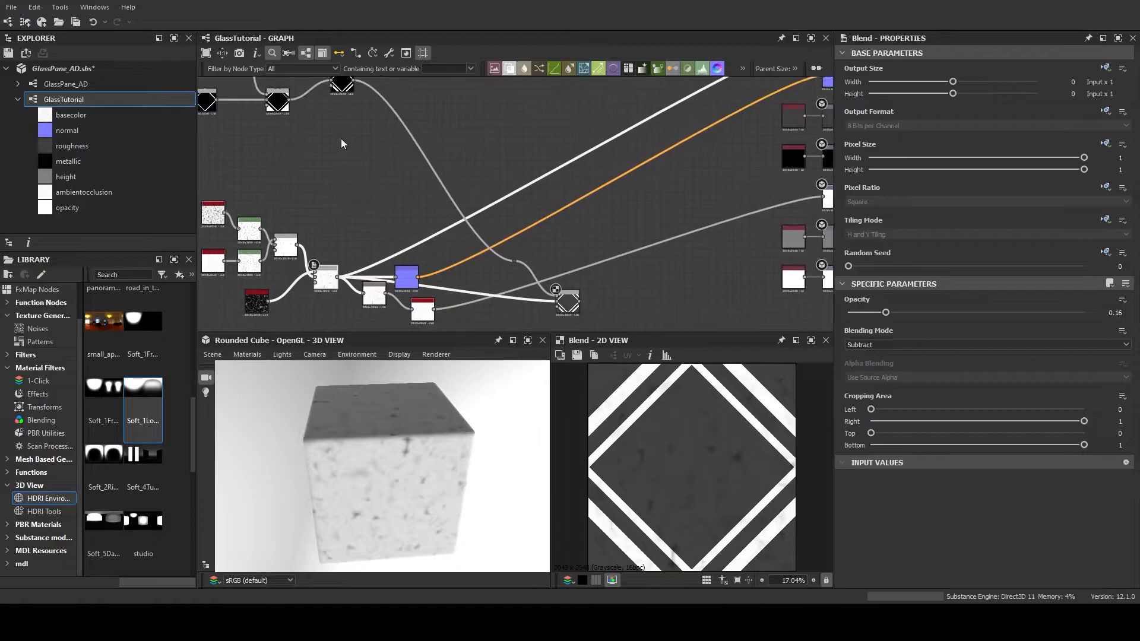
Add another Blend node with the diamond pattern as Background and a grayscale Uniform Color node as Foreground
scroll(451, 160, up, 4)
drag(445, 118, 571, 166)
click(678, 245)
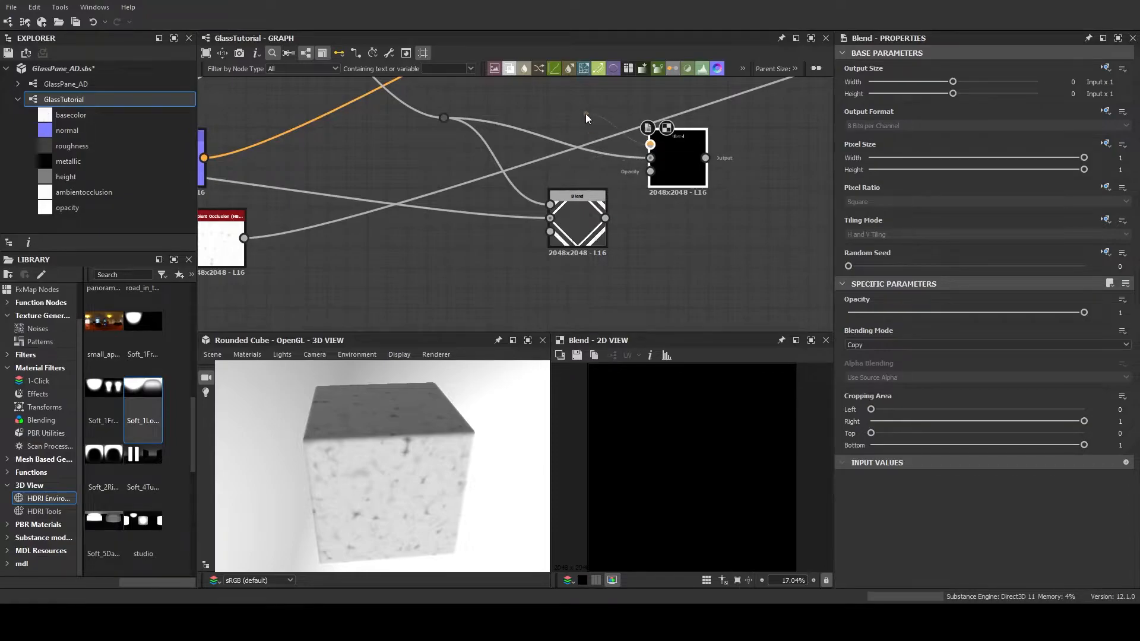
drag(586, 113, 584, 114)
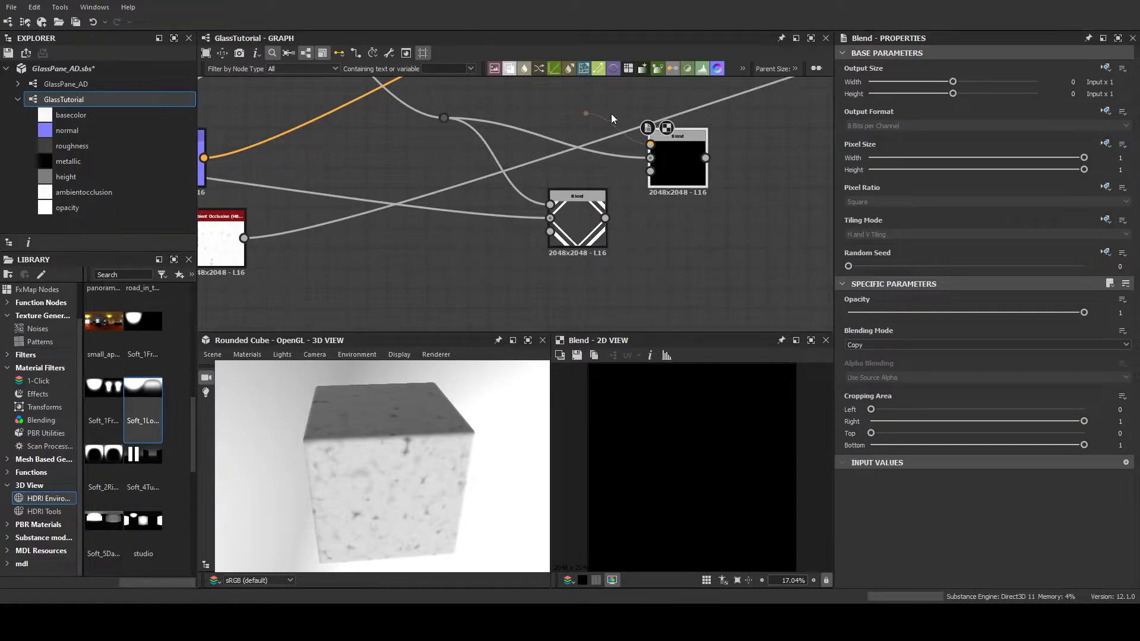
click(638, 138)
drag(577, 116, 598, 96)
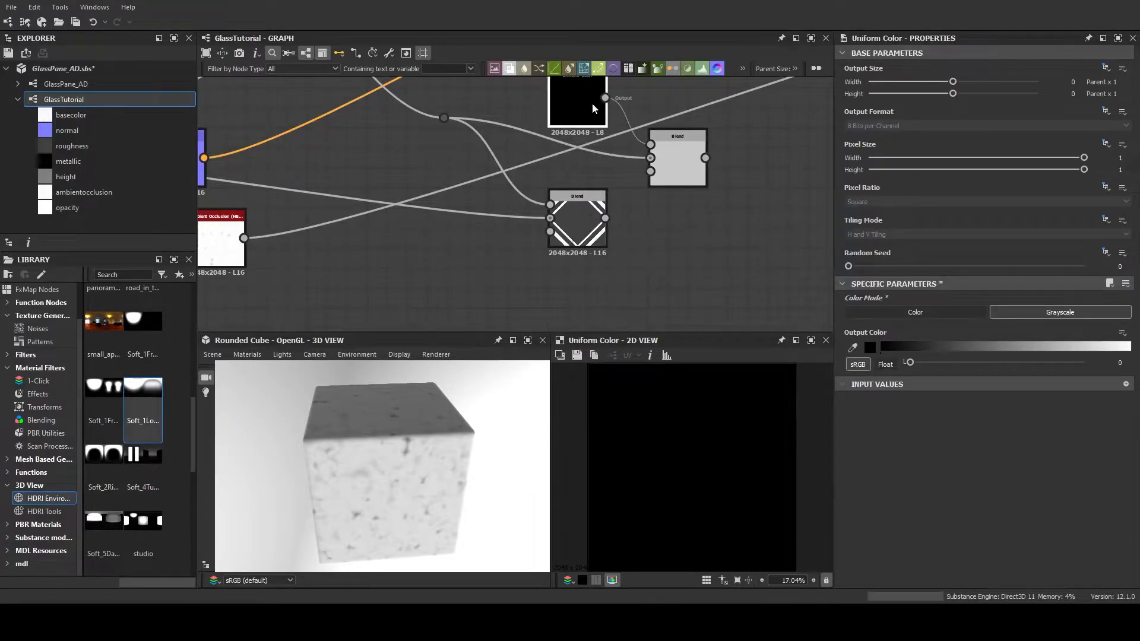
middle_drag(623, 139, 598, 184)
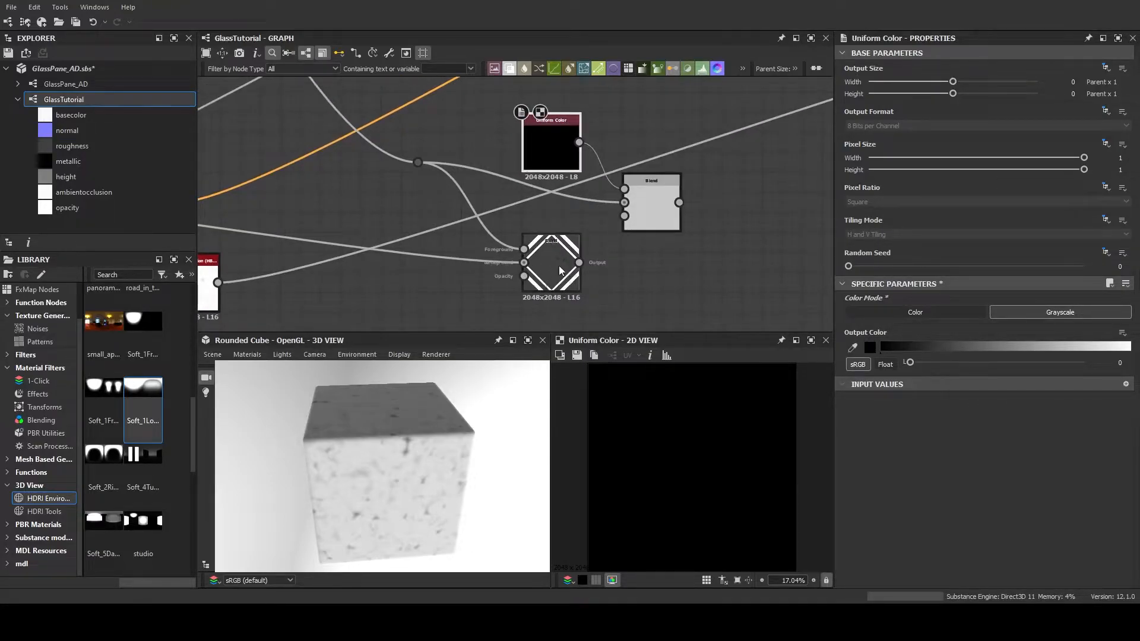
Set the Opacity of the Multiply Blend that combines the diamonds with the noise to 0.67
scroll(562, 274, up, 5)
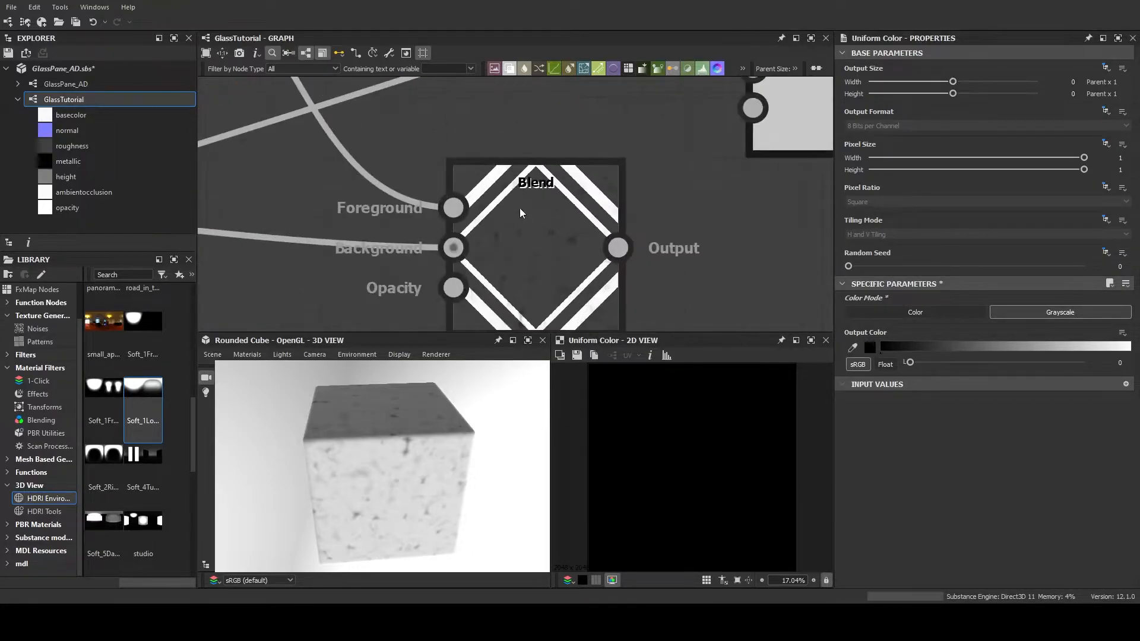
scroll(555, 257, down, 3)
scroll(555, 258, up, 3)
scroll(555, 258, down, 3)
click(555, 258)
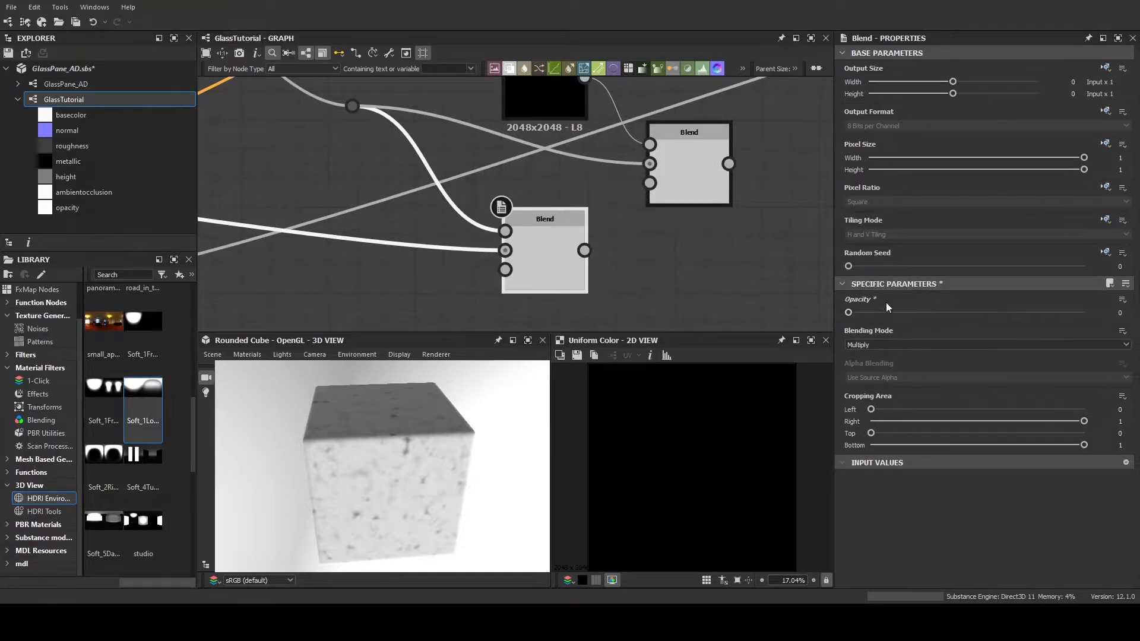
double_click(564, 246)
drag(956, 312, 1006, 314)
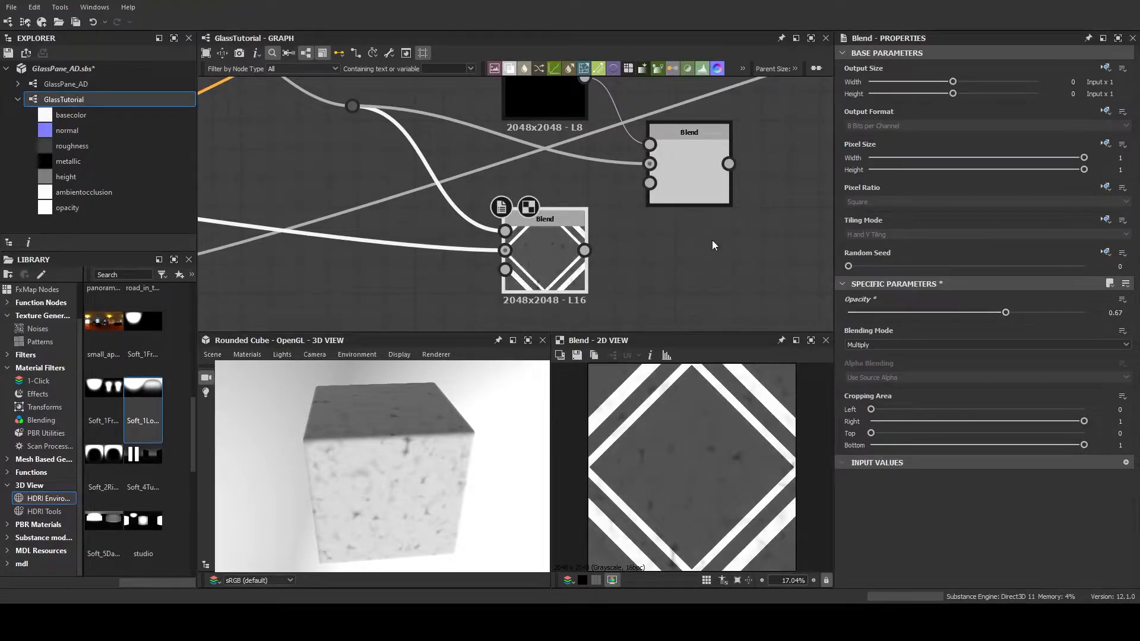
Set the Uniform Color's grayscale output to 68 and the new Blend's blending mode to Add (Linear Dodge)
double_click(653, 196)
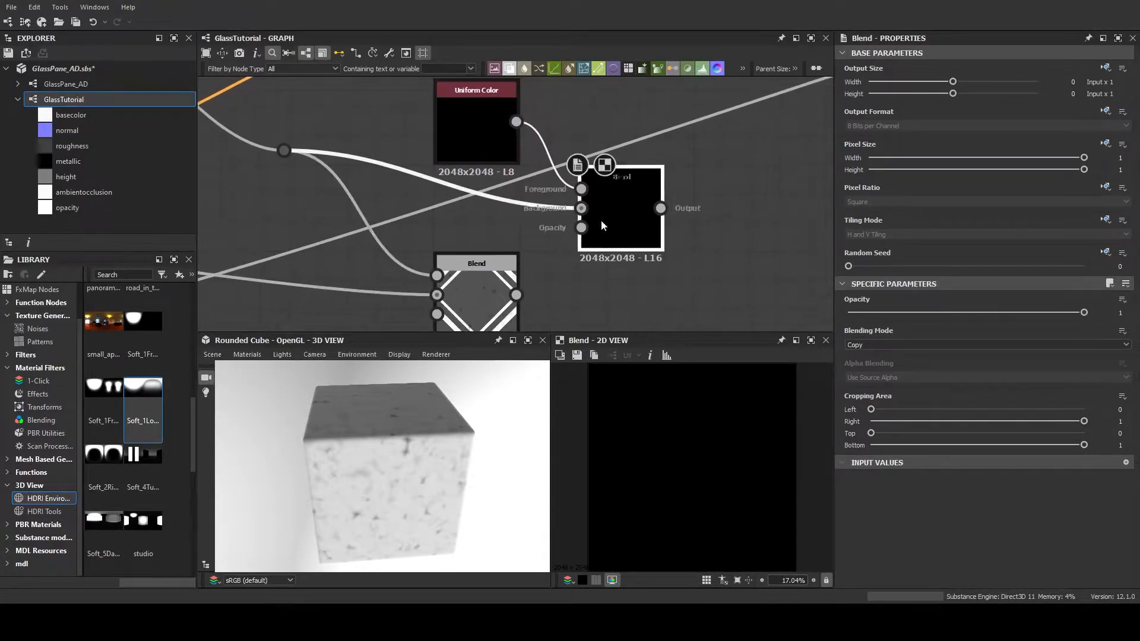
double_click(477, 125)
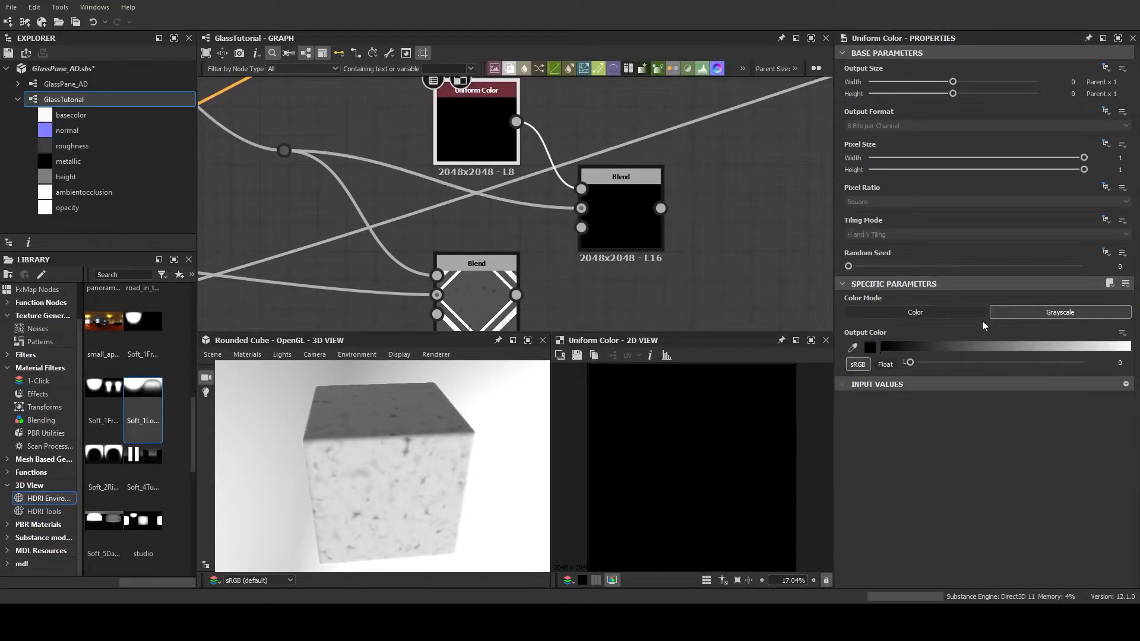
drag(914, 363, 972, 366)
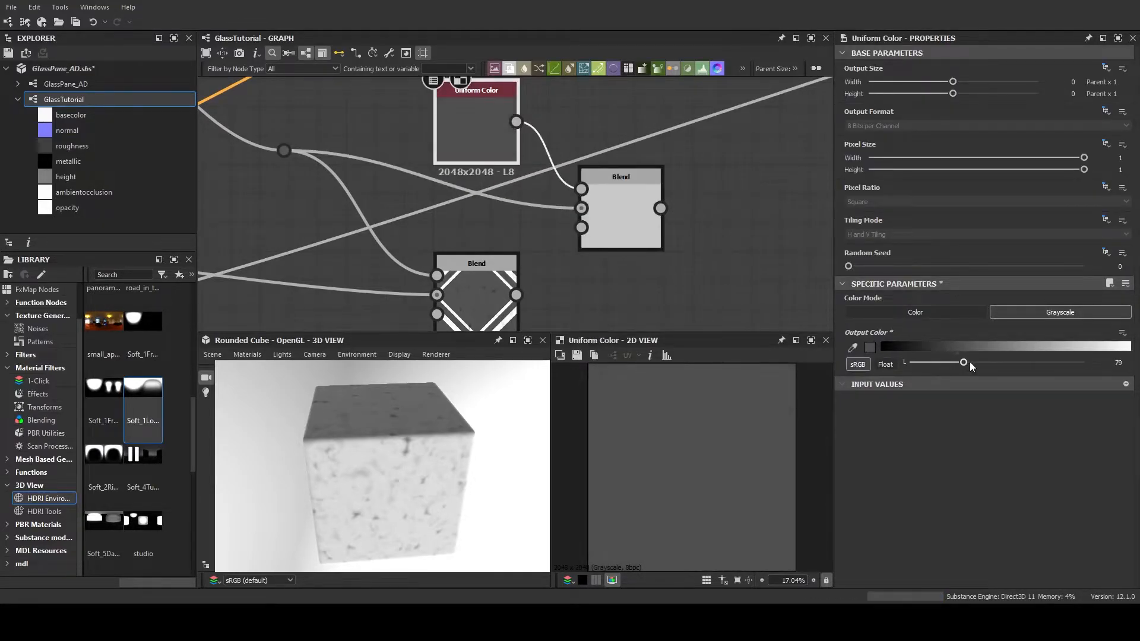
double_click(618, 191)
click(922, 364)
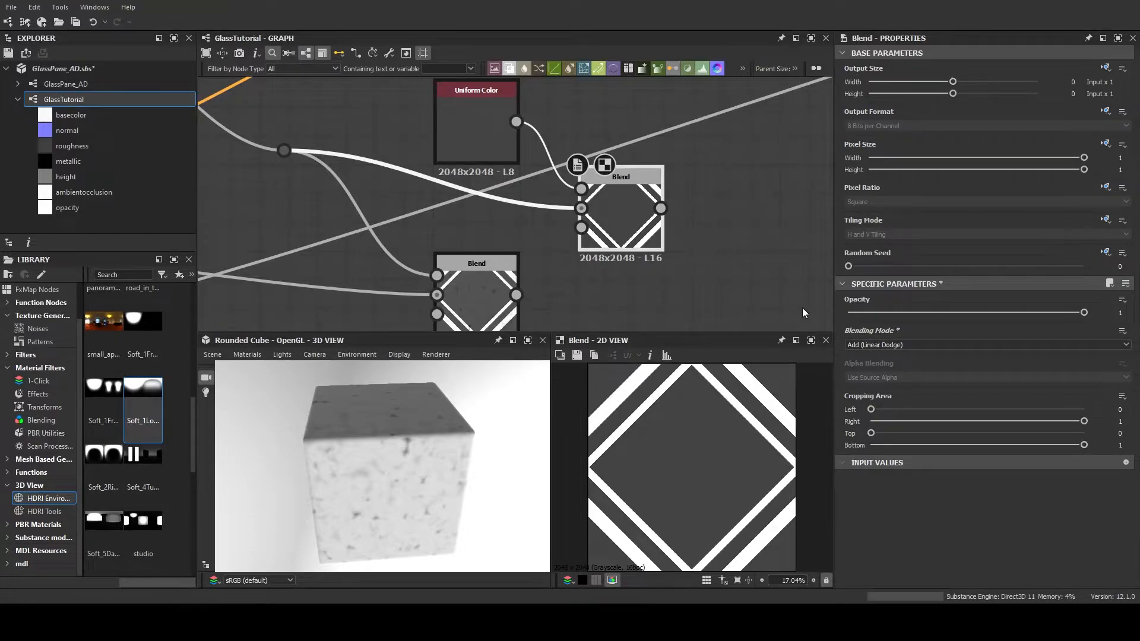
Try grayscale values of 255 and 49 for the Uniform Color feeding the Add (Linear Dodge) Blend
click(469, 136)
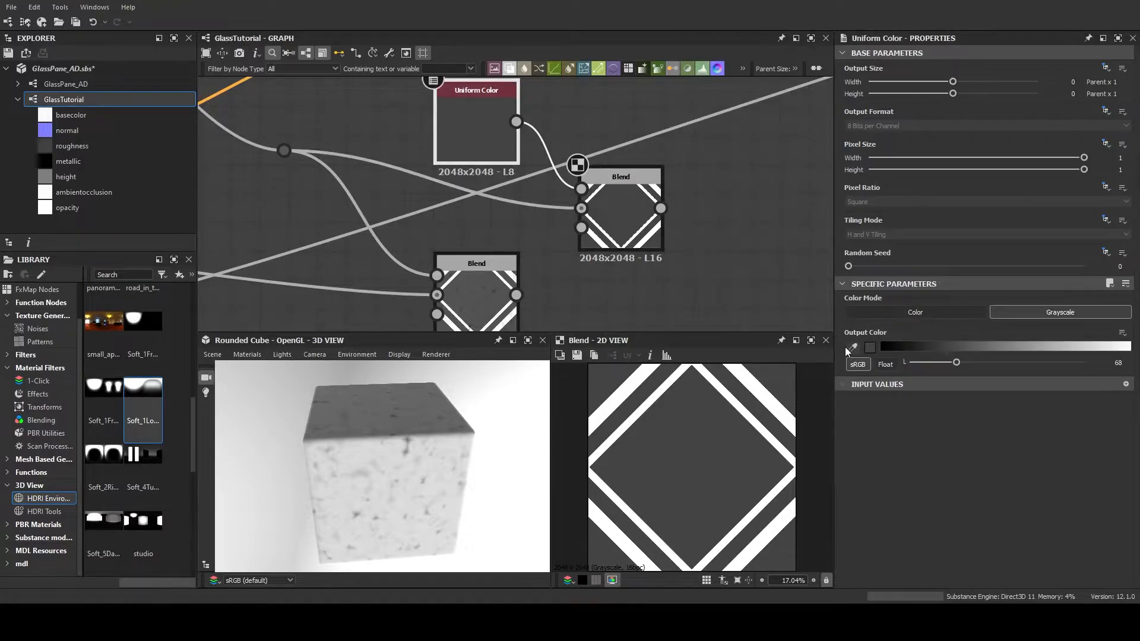
drag(956, 362, 1084, 367)
scroll(468, 294, up, 3)
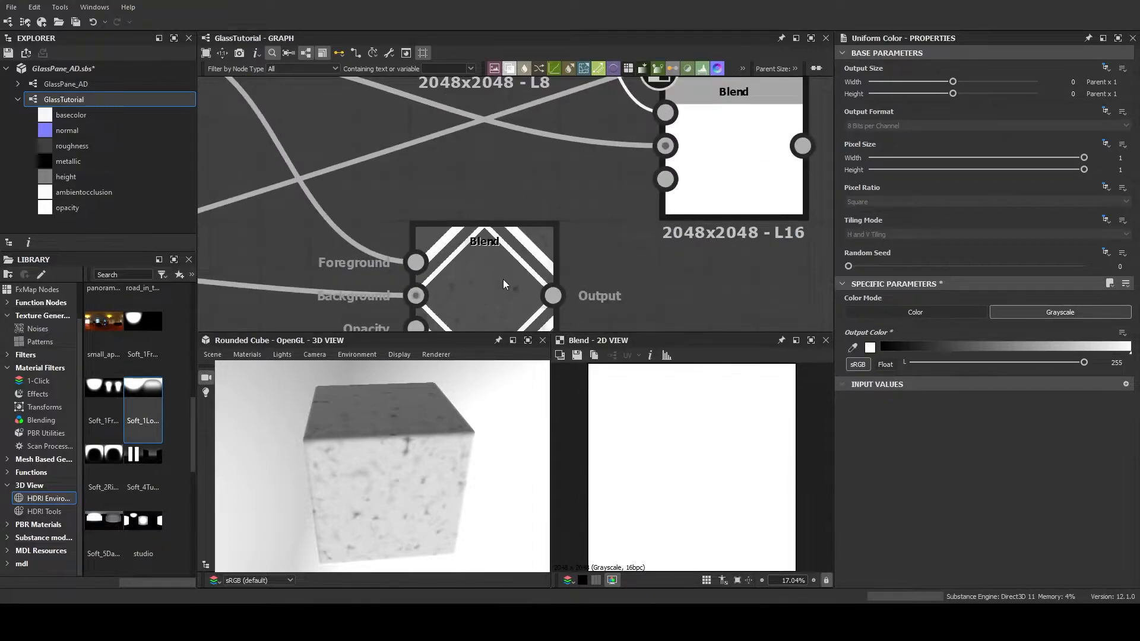
middle_drag(502, 279, 496, 202)
scroll(487, 194, up, 2)
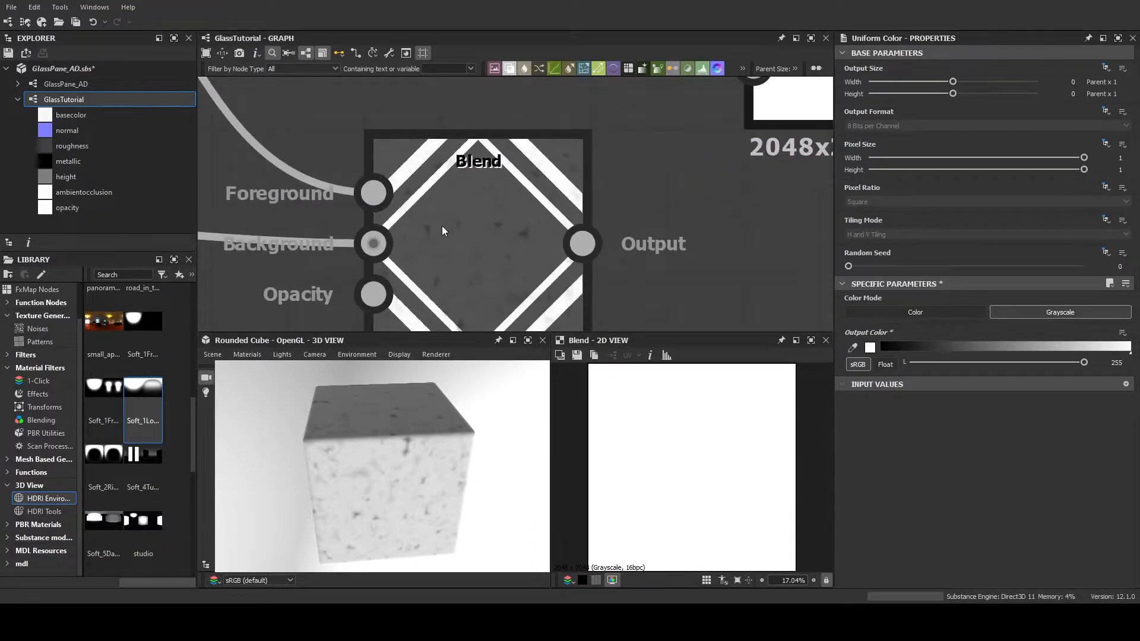
scroll(526, 238, down, 4)
middle_drag(526, 239, 518, 274)
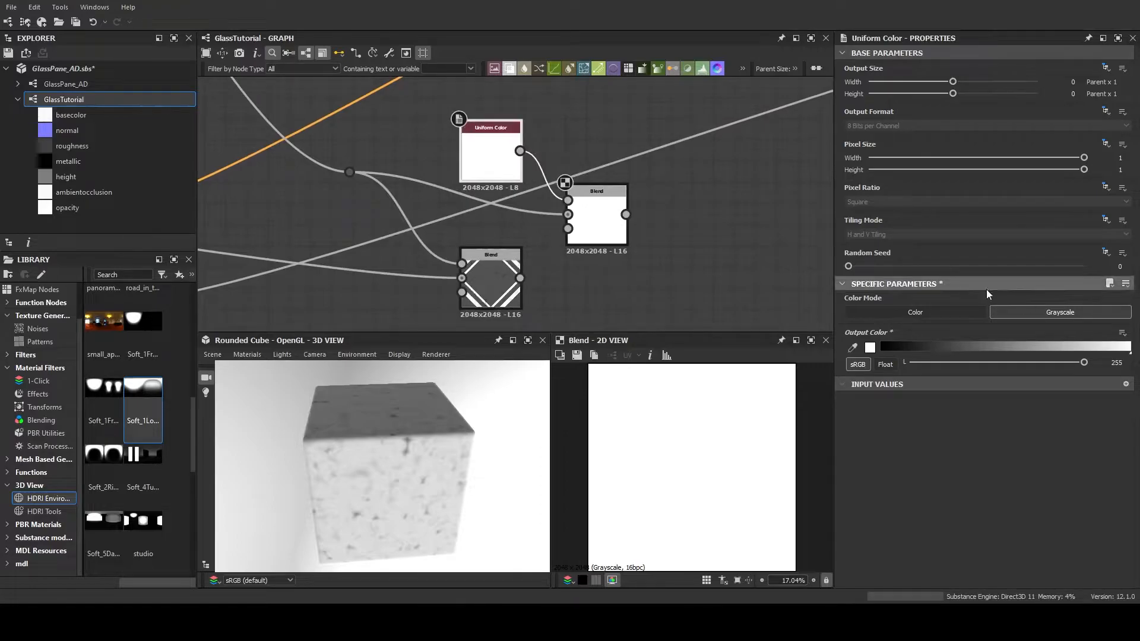
drag(1085, 364, 944, 363)
middle_drag(669, 282, 646, 254)
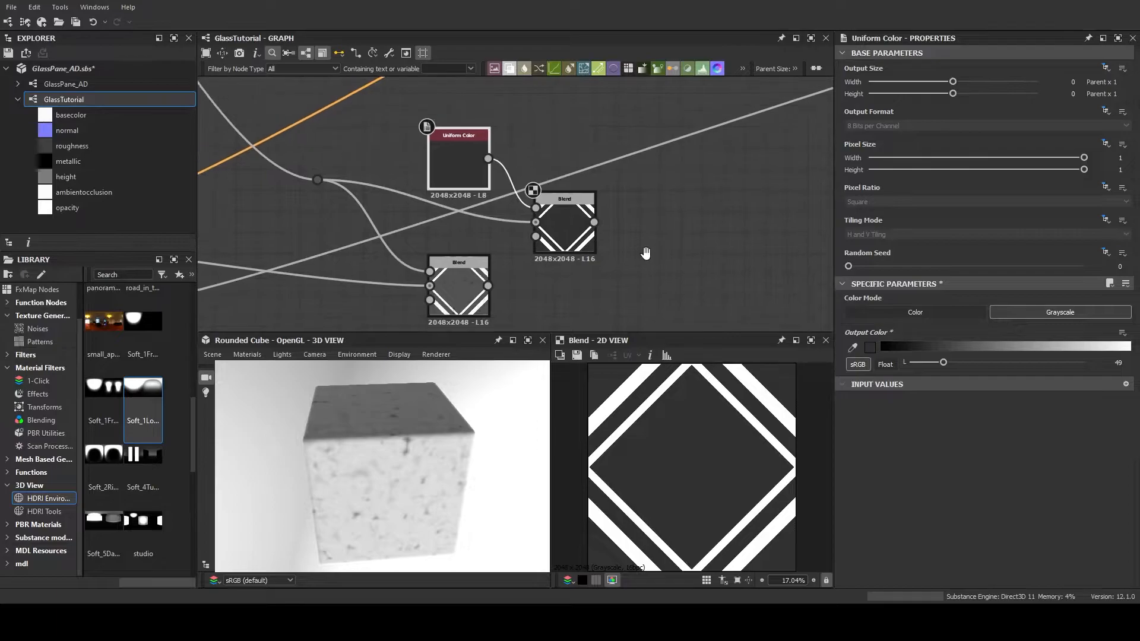
click(572, 206)
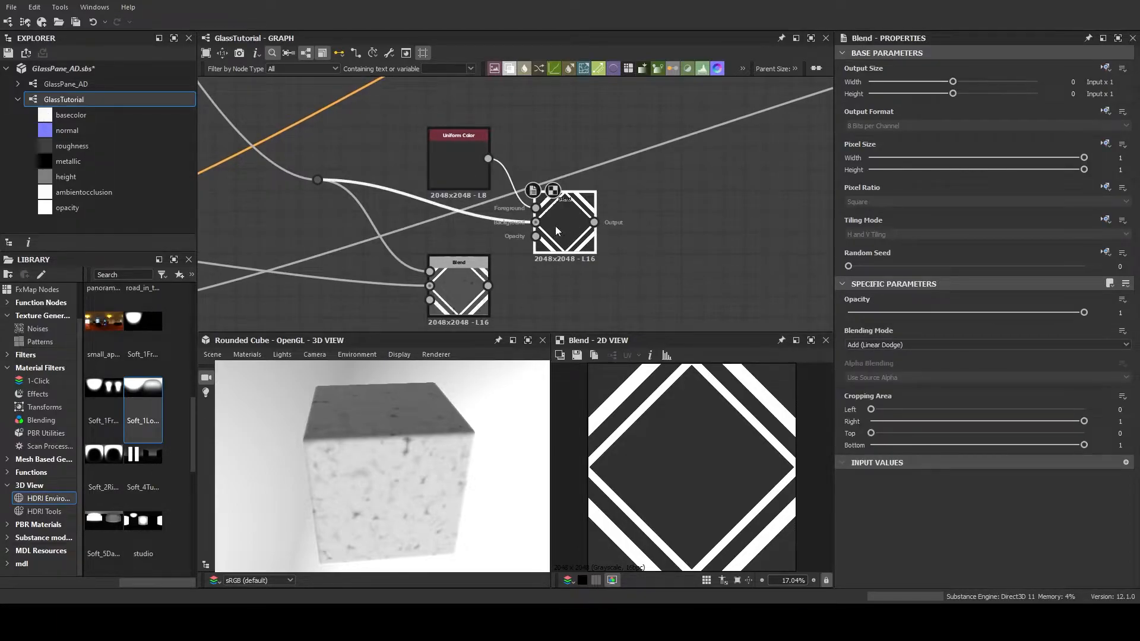
Compare the Multiply Blend's settings and noisy diamond result with those of the Add (Linear Dodge) Blend
scroll(678, 254, down, 3)
middle_drag(675, 252, 612, 188)
scroll(572, 233, up, 3)
middle_drag(565, 236, 623, 233)
click(493, 205)
scroll(579, 222, down, 1)
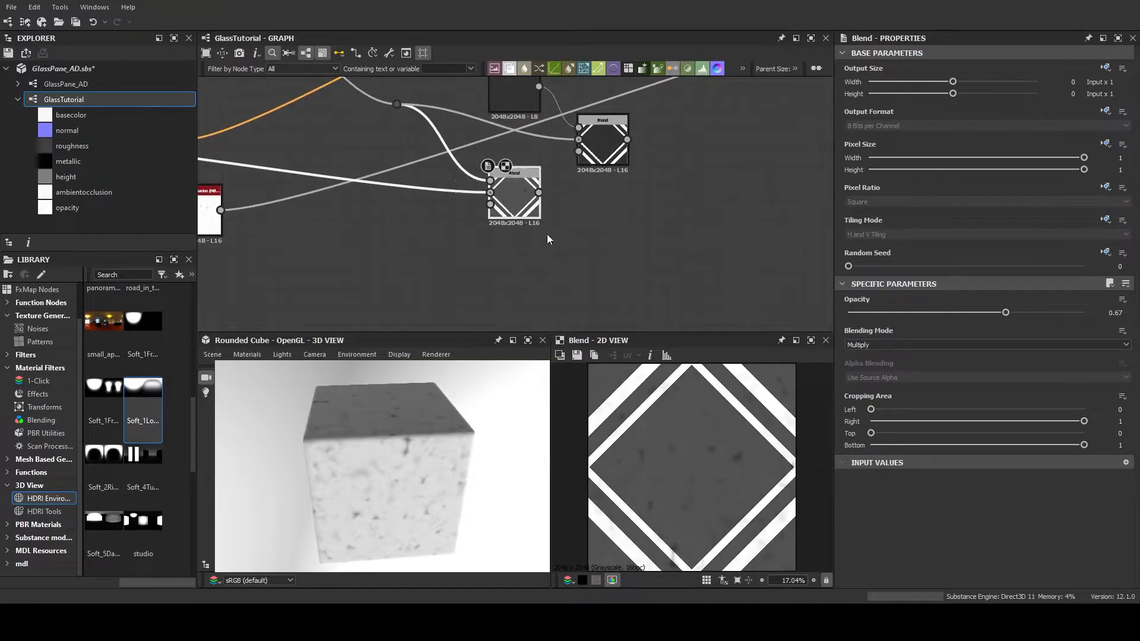
middle_drag(591, 223, 585, 253)
scroll(598, 236, down, 1)
scroll(597, 235, up, 5)
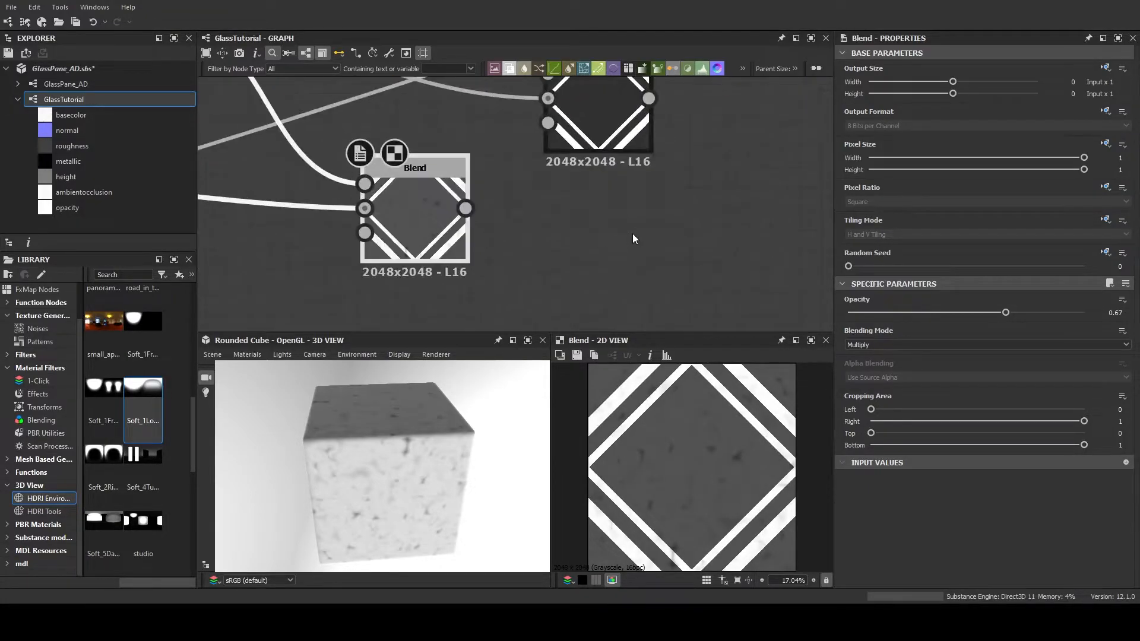
scroll(528, 224, down, 5)
scroll(526, 219, up, 3)
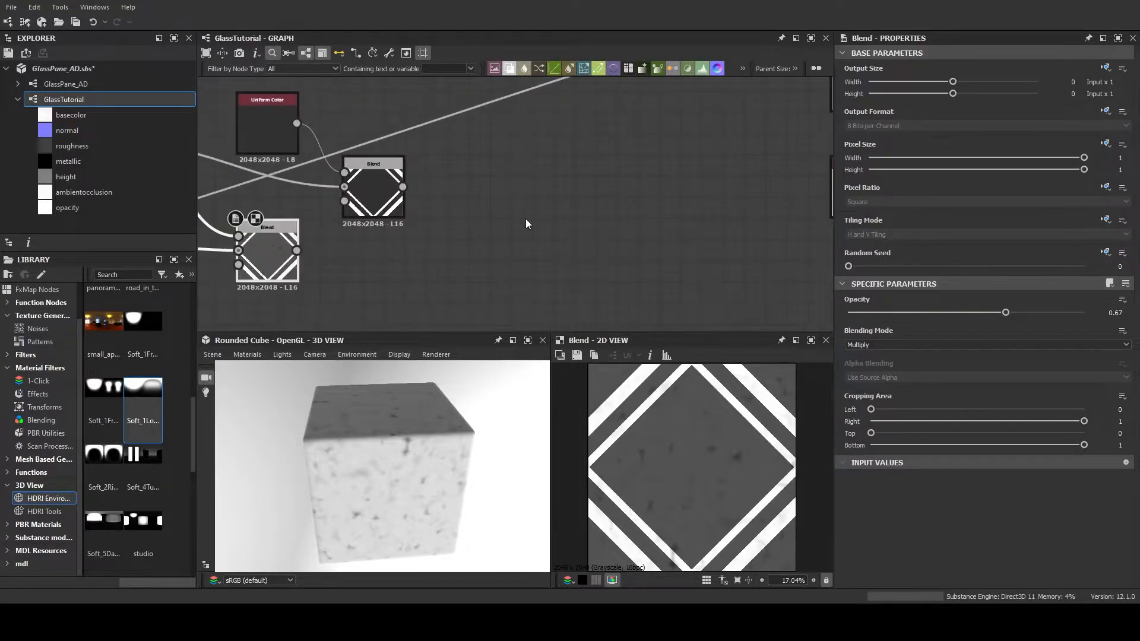
Connect the Add (Linear Dodge) Blend's output to the opacity output node and inspect the transparency on the cube
middle_drag(507, 210, 636, 251)
scroll(522, 193, down, 3)
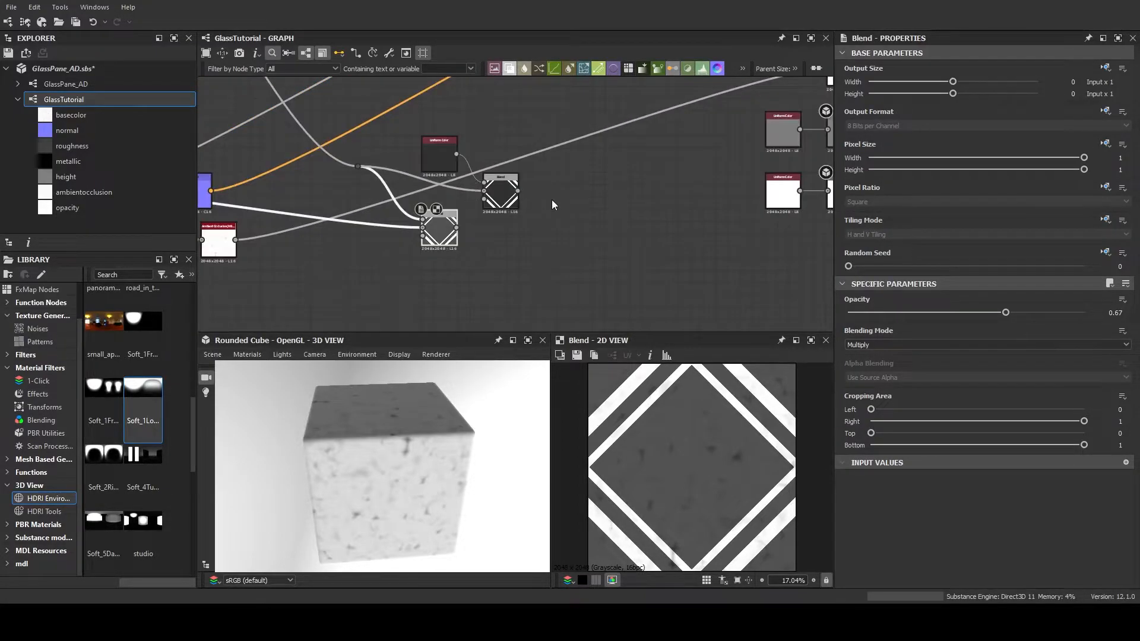
middle_drag(560, 200, 430, 191)
drag(425, 190, 735, 192)
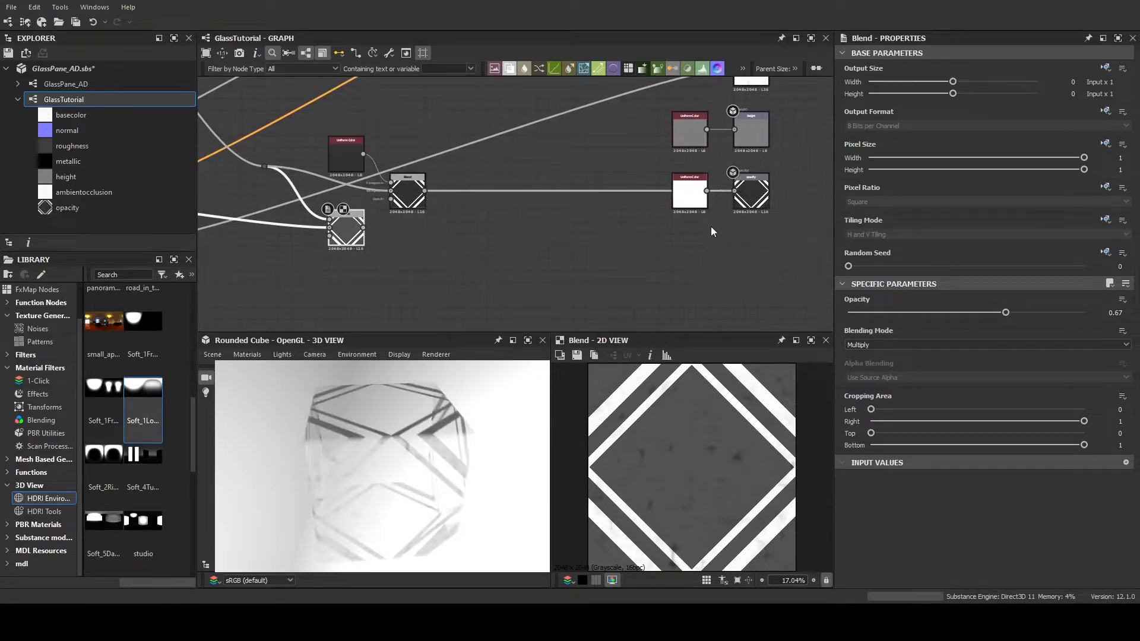
drag(421, 442, 508, 337)
scroll(380, 481, up, 4)
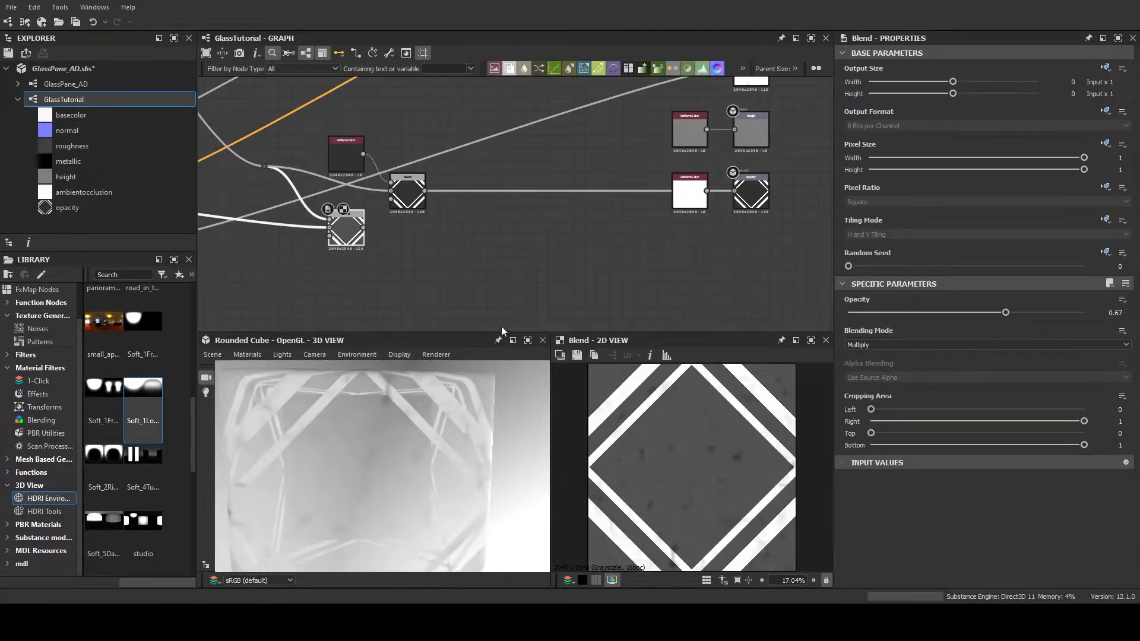
scroll(416, 439, up, 2)
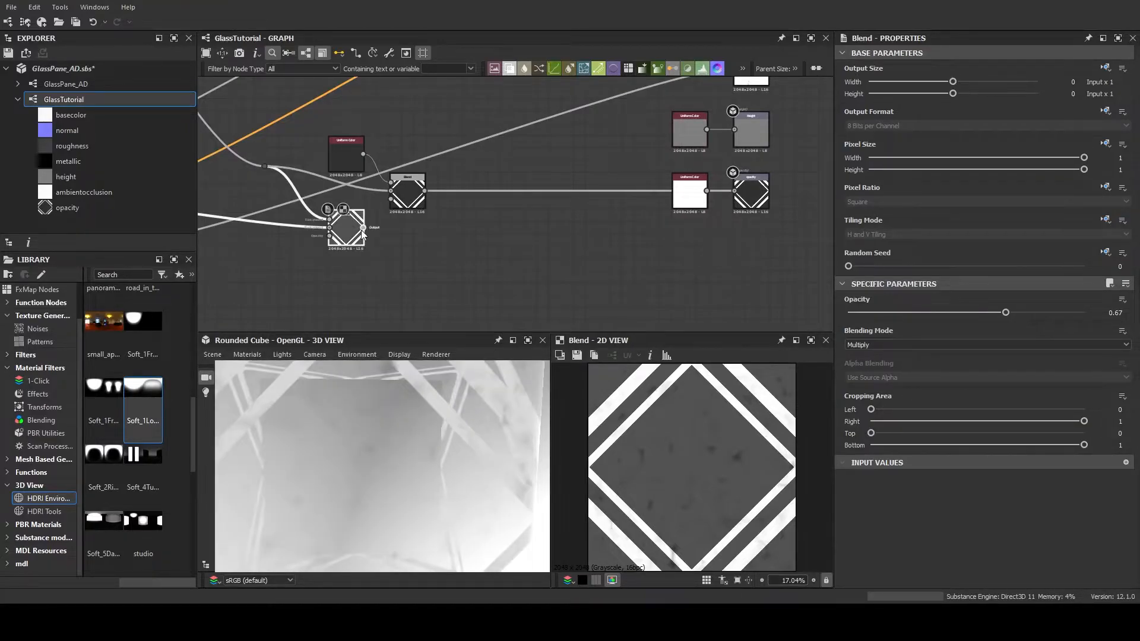
drag(445, 447, 430, 428)
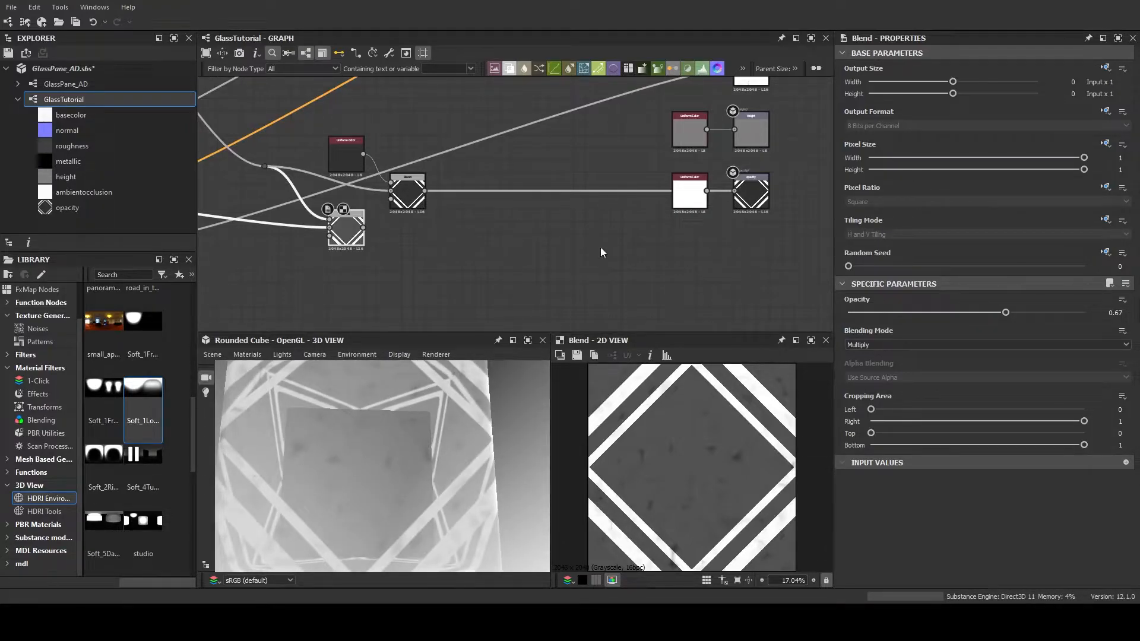
Set the grayscale output of the Uniform Color feeding the Add Blend to 44
click(341, 147)
mouse_move(943, 363)
mouse_down()
mouse_move(869, 363)
mouse_move(940, 363)
mouse_up()
drag(415, 475, 364, 453)
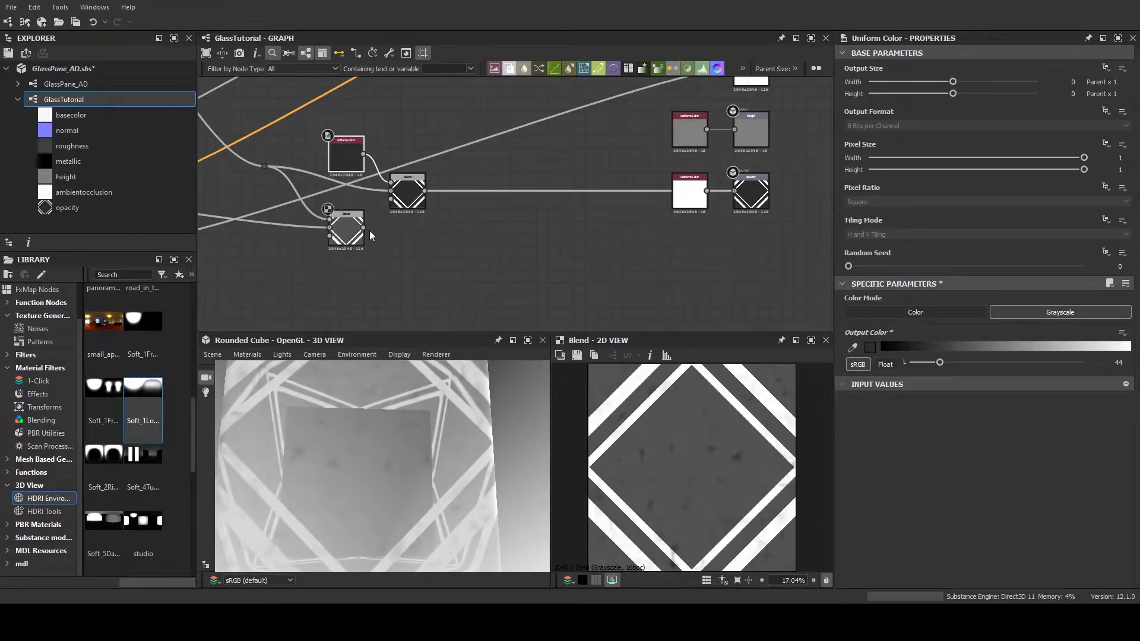
Try the Multiply Blend as the opacity output's source and inspect the noisy transparency on the cube
drag(450, 246, 735, 191)
drag(427, 453, 303, 460)
drag(357, 516, 382, 442)
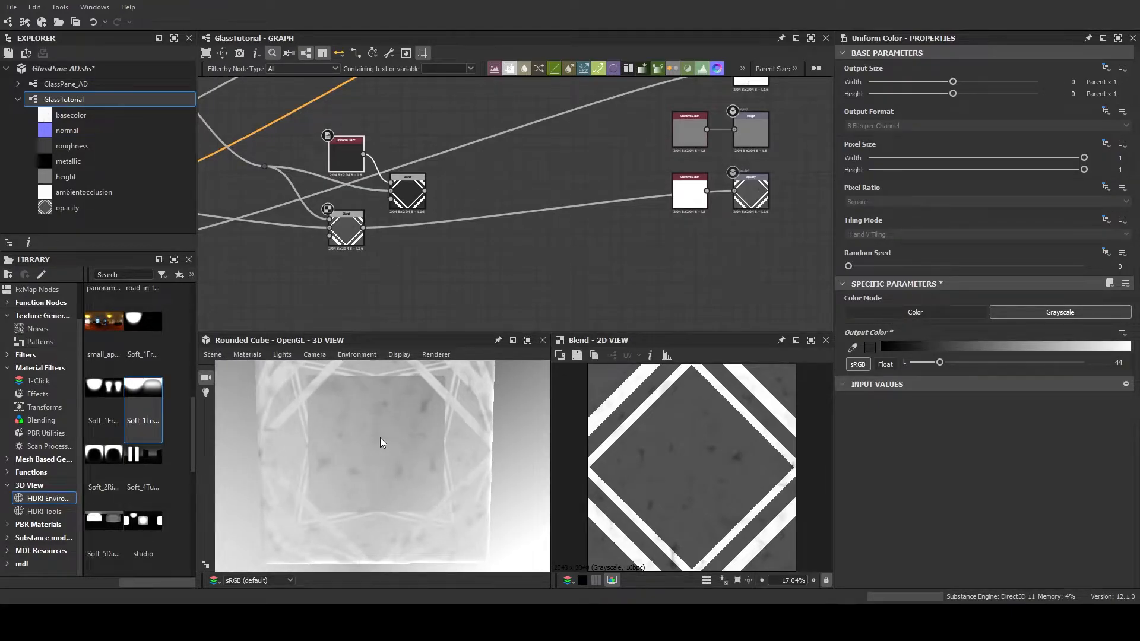
mouse_move(381, 442)
mouse_down()
mouse_move(374, 433)
mouse_move(402, 461)
mouse_move(407, 429)
mouse_move(422, 461)
mouse_move(400, 440)
mouse_up()
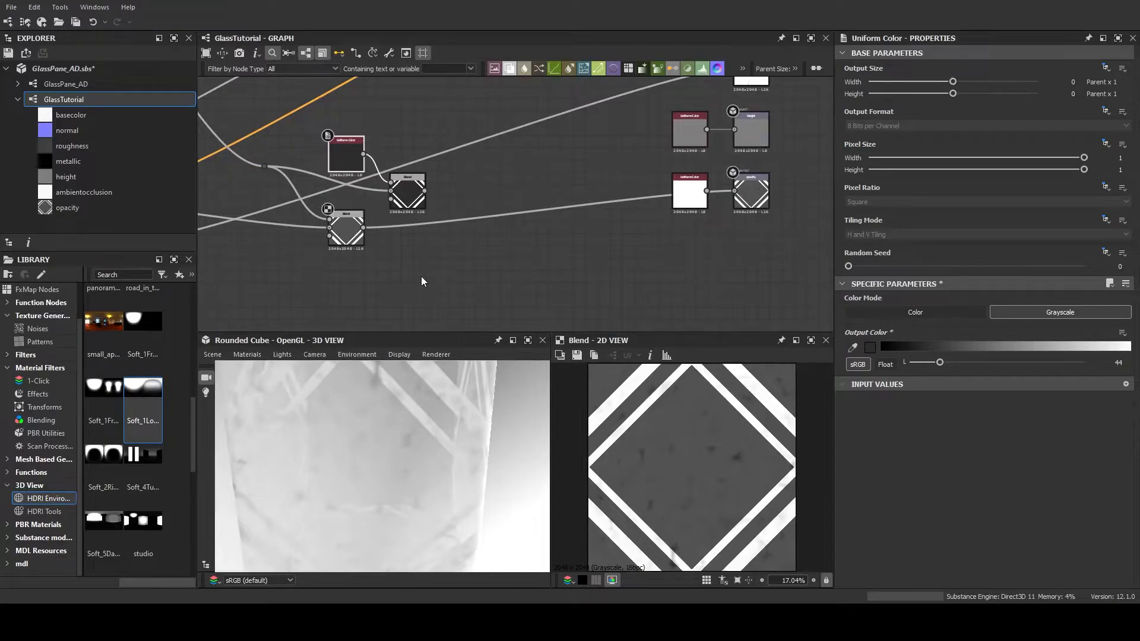
Reconnect the Add (Linear Dodge) Blend to the opacity output and delete the unused white Uniform Color node beside it
middle_drag(423, 281, 427, 302)
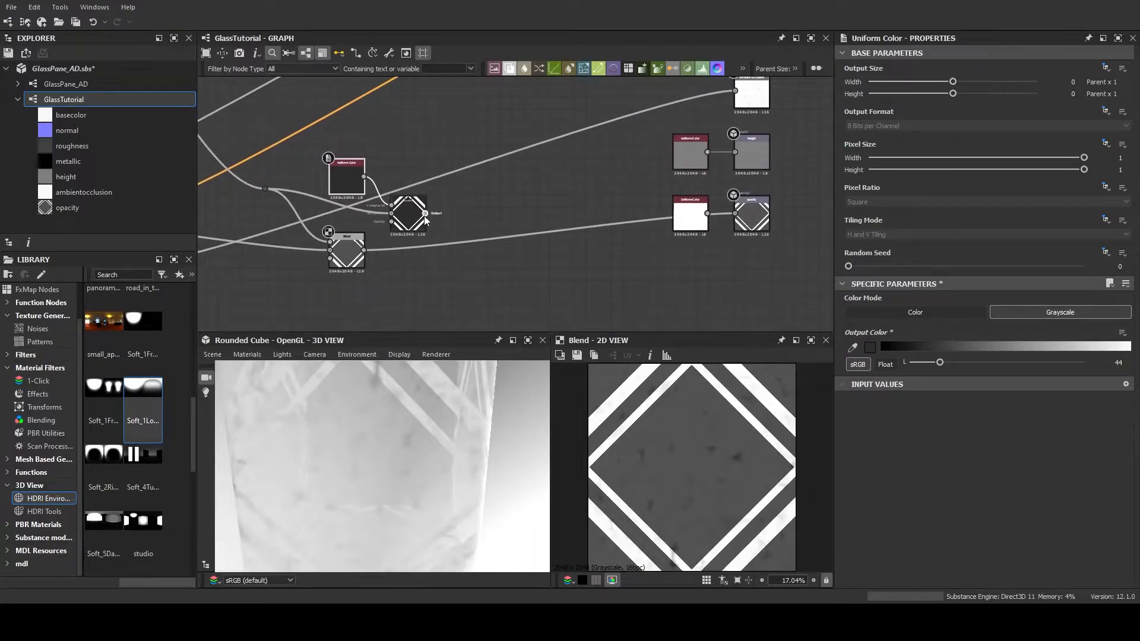
drag(712, 228, 735, 214)
click(676, 201)
key(Delete)
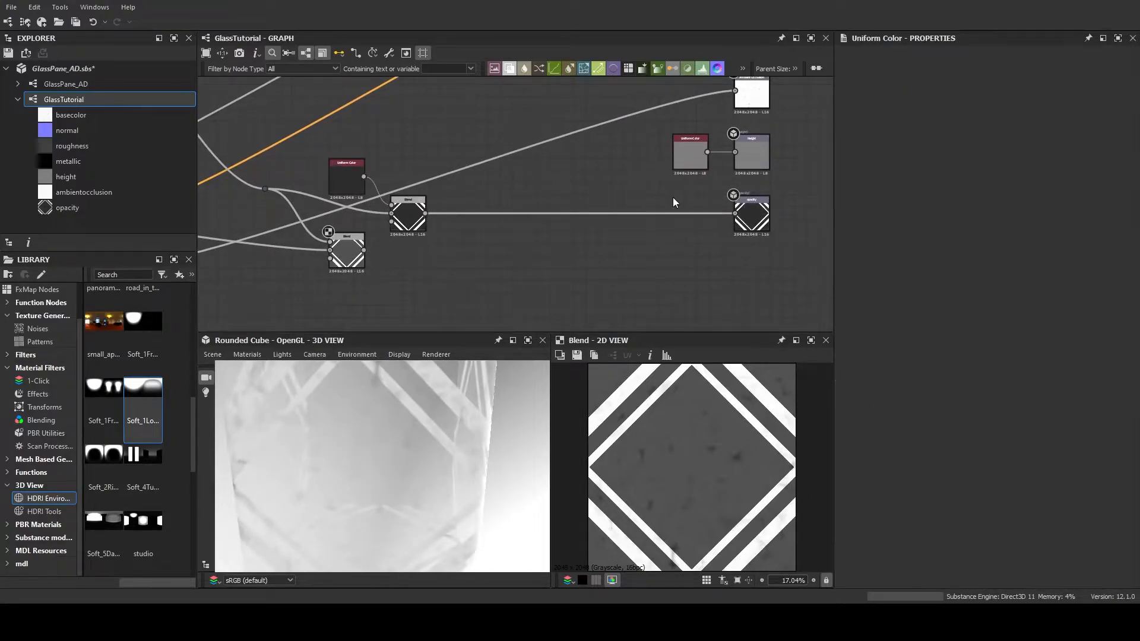
Inspect the glass transparency on the cube and check the Multiply Blend node in the graph
drag(401, 441, 373, 427)
scroll(389, 463, up, 5)
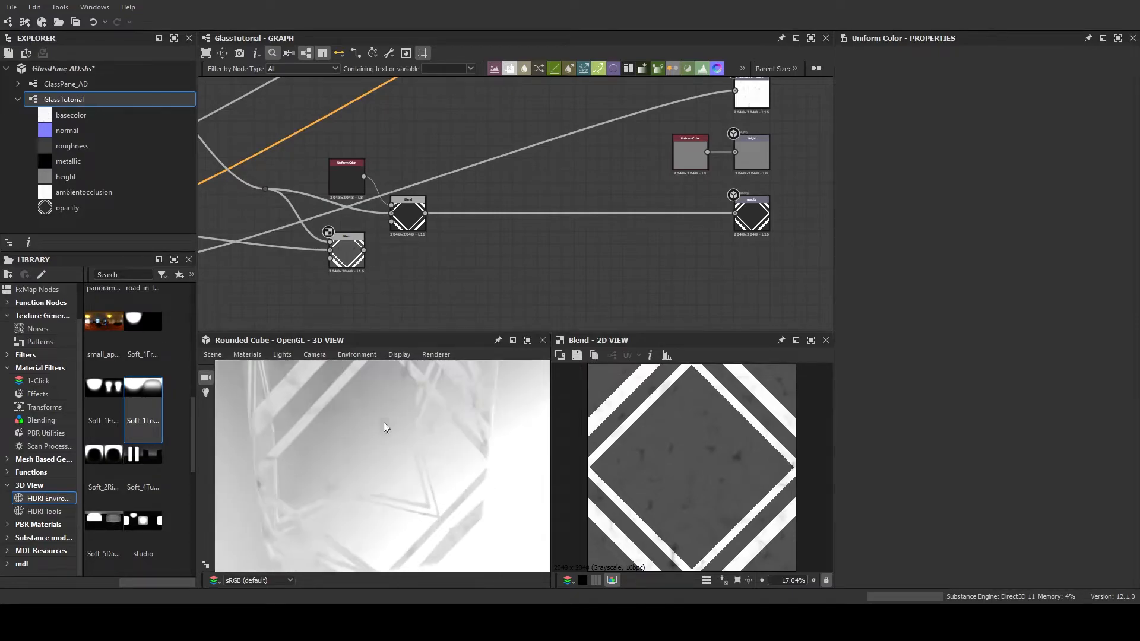
scroll(500, 265, down, 5)
middle_drag(504, 250, 539, 251)
scroll(512, 269, up, 3)
click(437, 256)
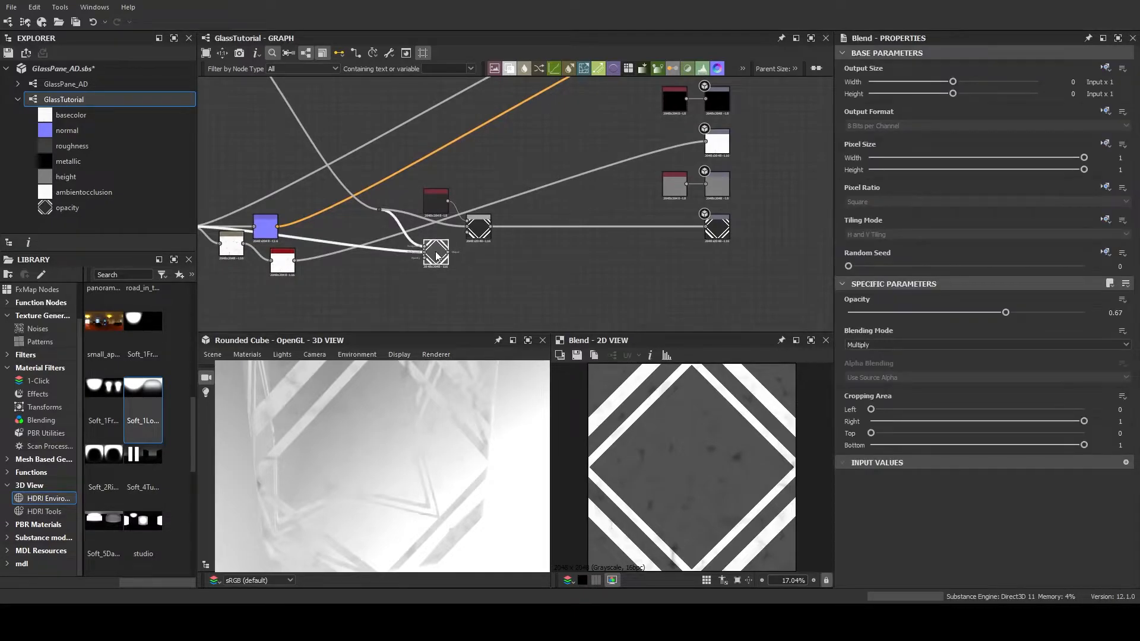
Delete the unused Multiply Blend and reposition the Add (Linear Dodge) Blend and its Uniform Color in the opacity branch
key(Delete)
middle_drag(475, 244, 510, 263)
drag(494, 215, 496, 263)
click(526, 288)
middle_drag(539, 271, 569, 290)
scroll(570, 270, down, 3)
middle_drag(559, 217, 556, 204)
drag(407, 455, 415, 402)
Connect the final diamond-framing Blend to the Metallic output and delete the black Uniform Color beside it
scroll(424, 166, up, 4)
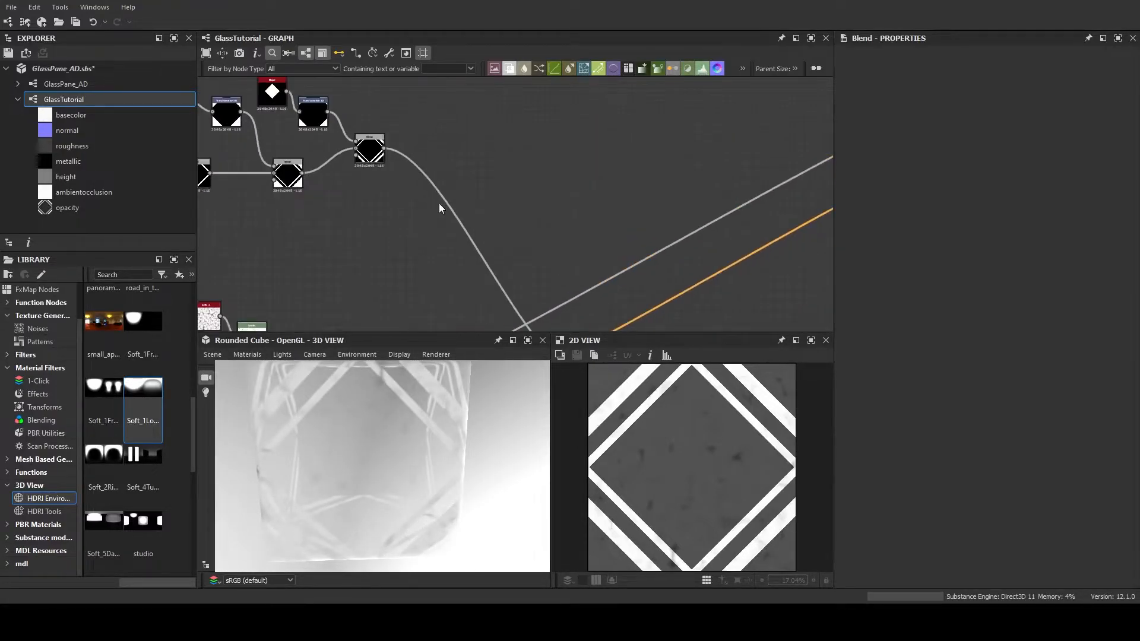
drag(591, 202, 368, 209)
drag(592, 233, 578, 251)
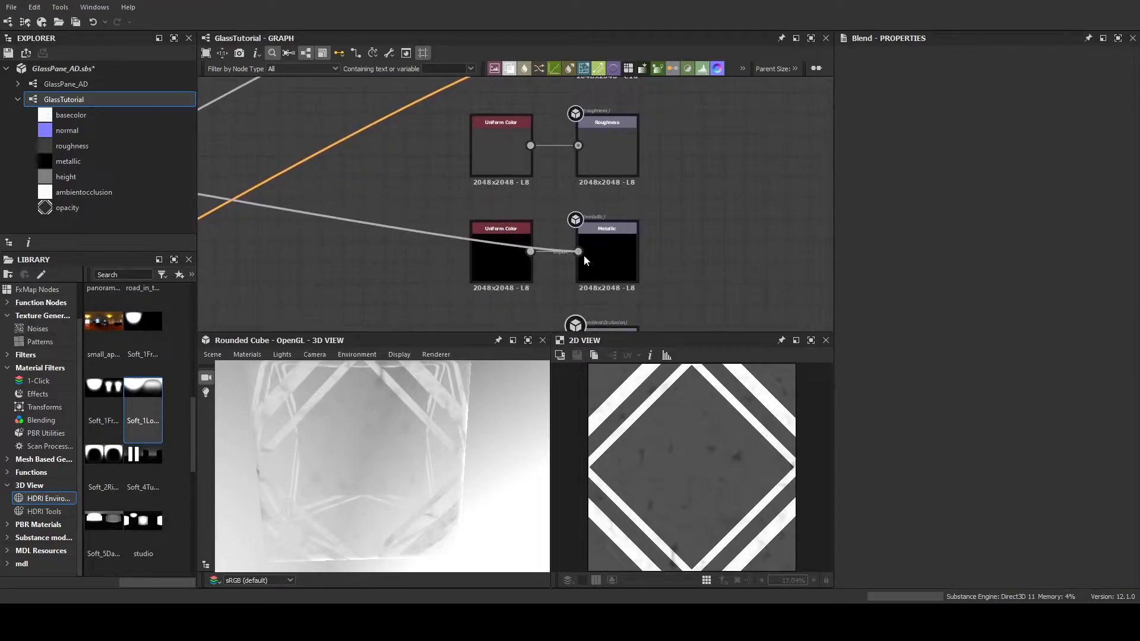
drag(420, 448, 375, 417)
click(533, 287)
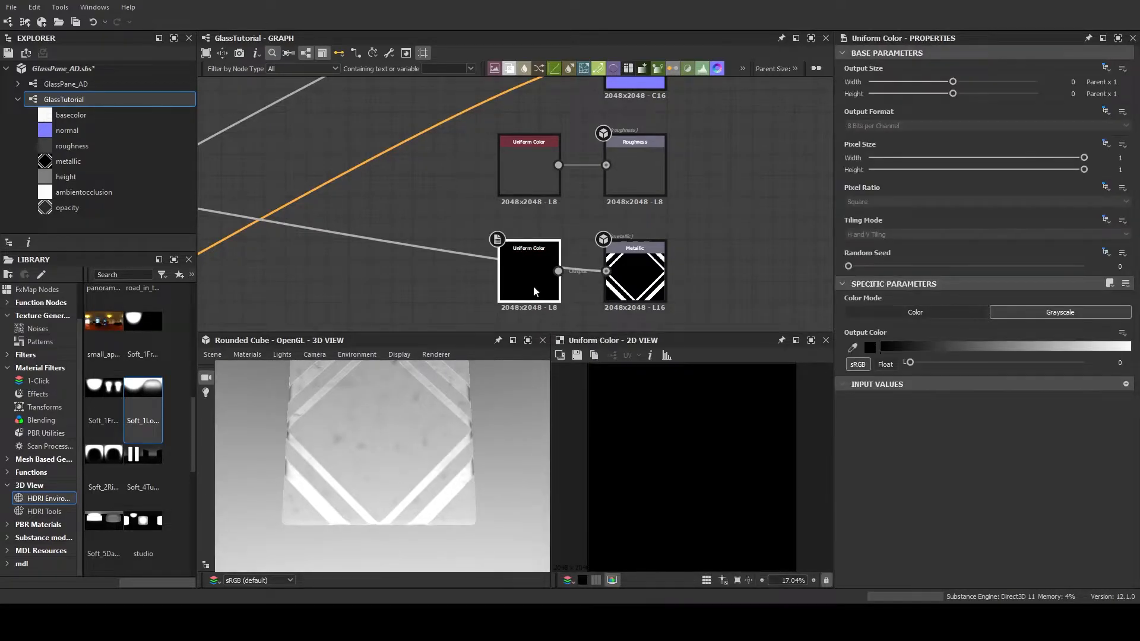
key(Delete)
Inspect the graph layout and the metallic framing on the cube, and preview the Base Color output
scroll(541, 272, down, 3)
middle_drag(509, 265, 582, 230)
scroll(576, 236, down, 2)
middle_drag(479, 211, 720, 231)
middle_drag(574, 300, 534, 218)
scroll(529, 220, down, 3)
middle_drag(606, 234, 561, 248)
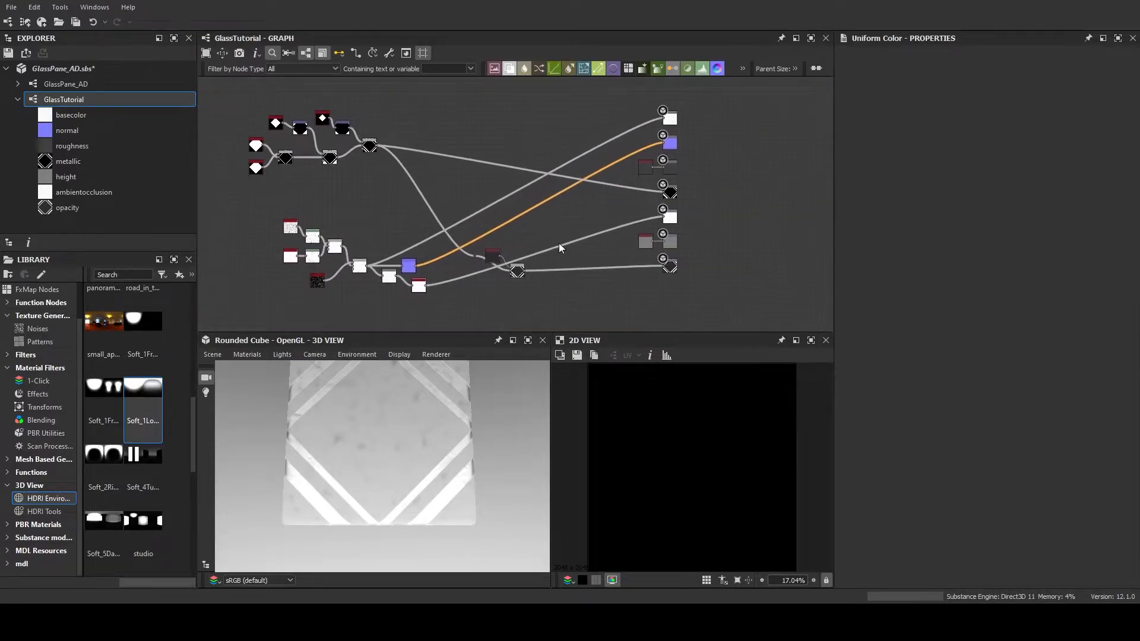
drag(442, 512, 475, 384)
drag(419, 459, 457, 493)
scroll(396, 198, up, 4)
middle_drag(405, 194, 389, 157)
scroll(390, 156, up, 1)
scroll(390, 157, down, 5)
double_click(396, 201)
scroll(402, 245, up, 3)
scroll(484, 244, down, 3)
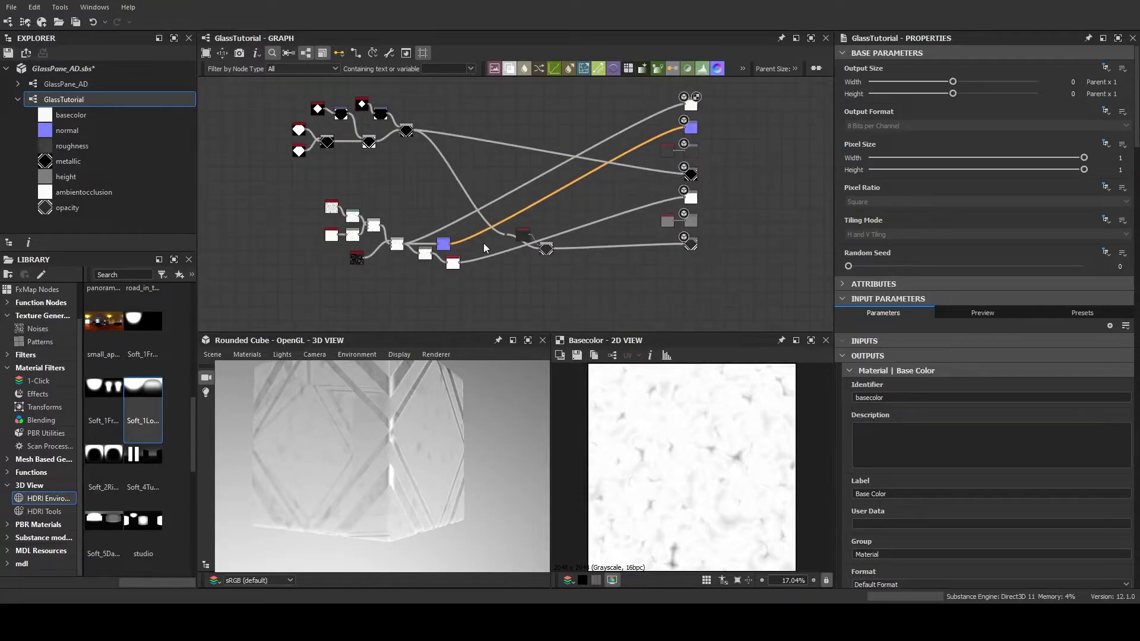
Move the Normal node from the noise branch to sit directly beside the Normal output
scroll(405, 250, up, 4)
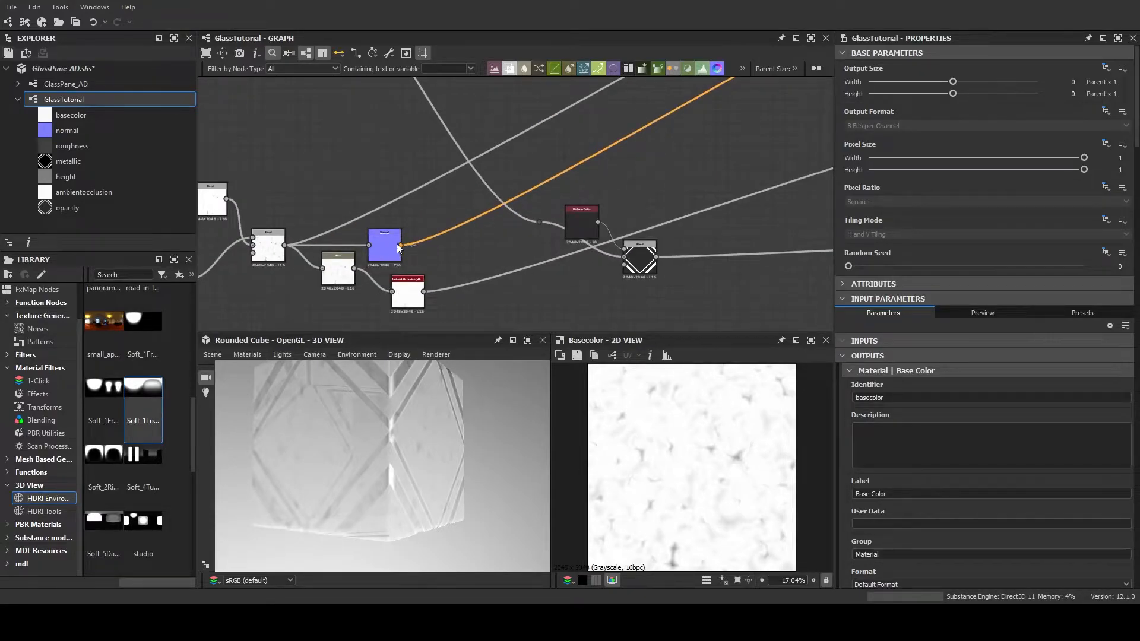
drag(386, 240, 612, 170)
middle_drag(662, 148, 465, 246)
scroll(483, 234, down, 1)
drag(396, 288, 656, 105)
middle_drag(573, 222, 646, 171)
scroll(637, 189, down, 3)
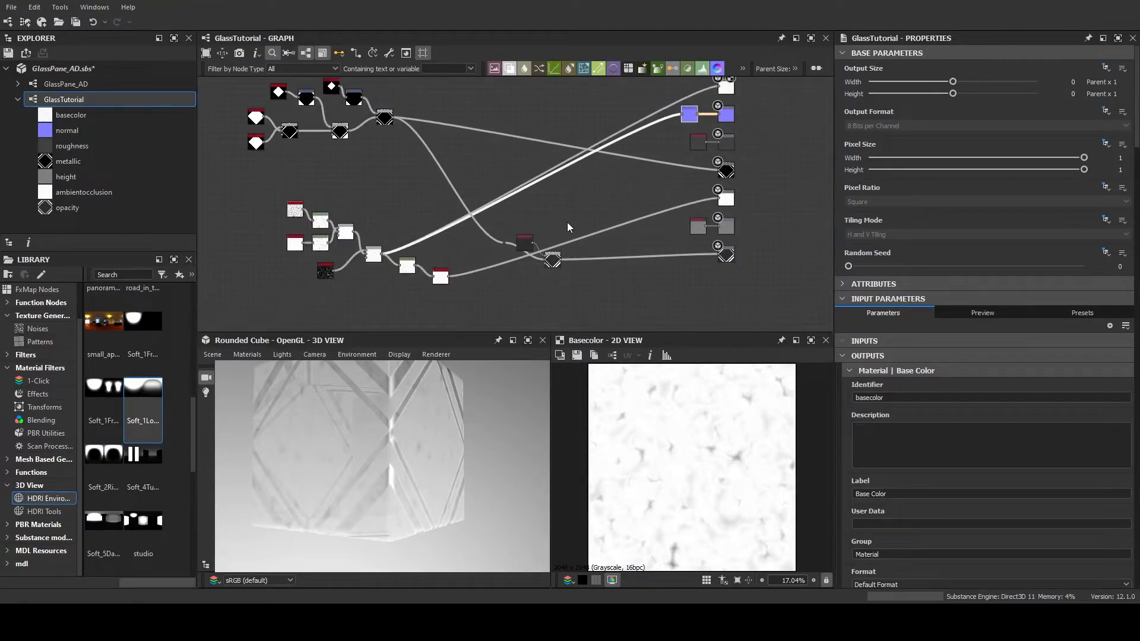
Add a dot node to the link feeding the Normal node and position it to route the wire around the outputs
scroll(579, 220, up, 3)
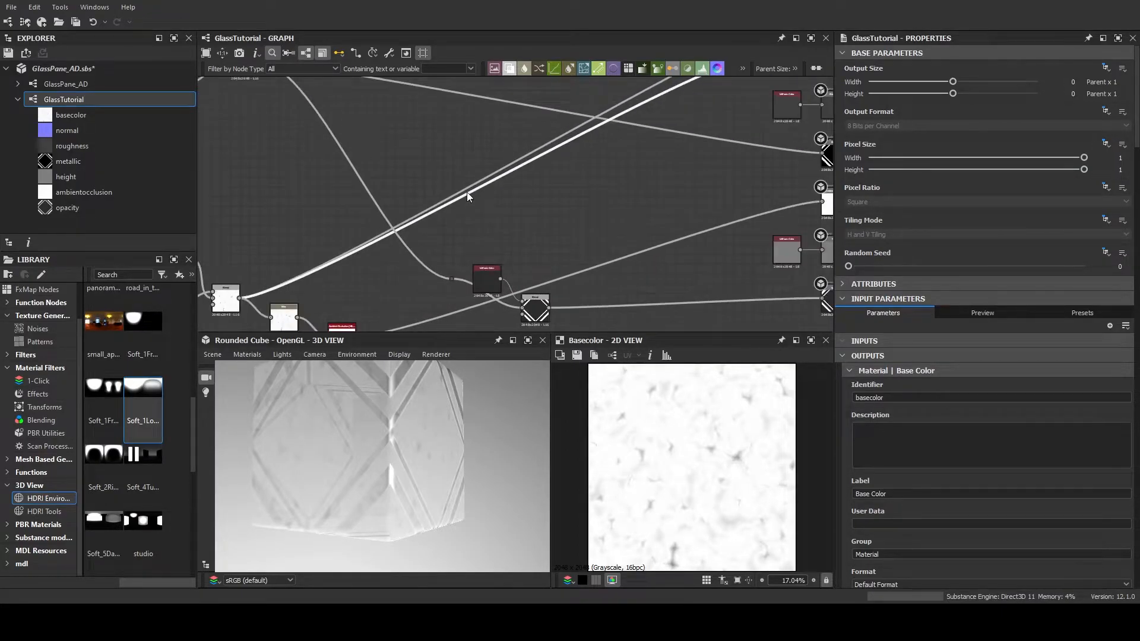
alt+click(467, 194)
double_click(466, 194)
drag(467, 194, 707, 183)
middle_drag(707, 183, 582, 250)
drag(589, 250, 577, 237)
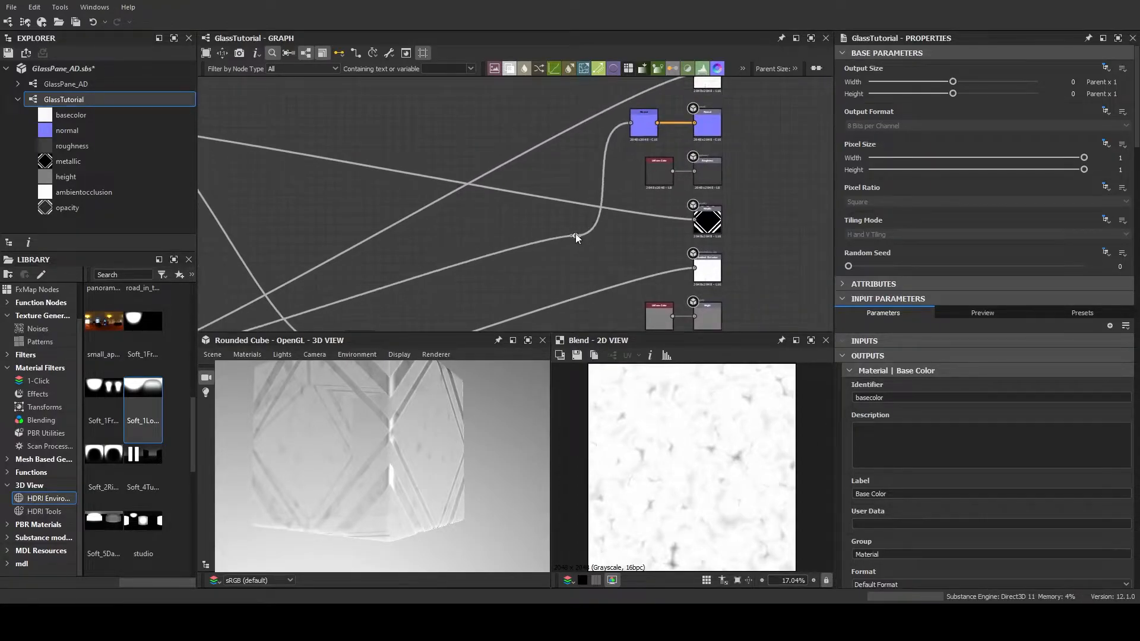
middle_drag(576, 274, 620, 192)
Rearrange the Uniform Color and the dot node that feed the opacity branch's Add Blend
scroll(526, 239, down, 3)
scroll(607, 228, up, 2)
drag(514, 260, 539, 244)
middle_drag(496, 226, 521, 220)
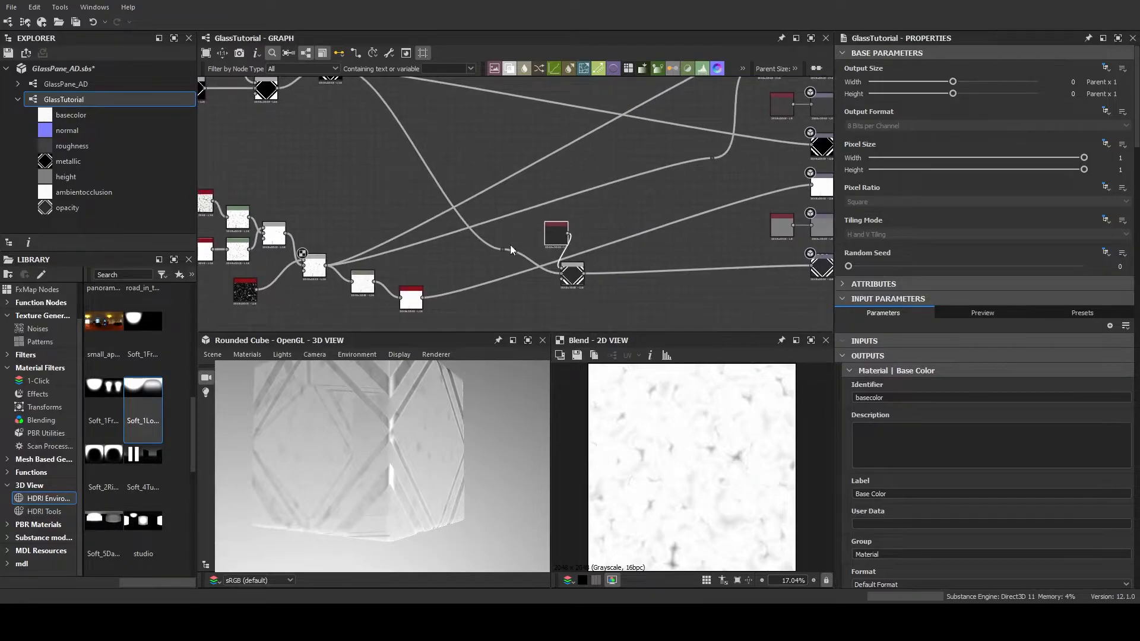
drag(504, 250, 467, 265)
middle_drag(503, 224, 562, 217)
Select the noise-branch nodes and reposition them beneath the framing-pattern branch to tidy the graph
drag(244, 169, 462, 299)
drag(398, 224, 439, 244)
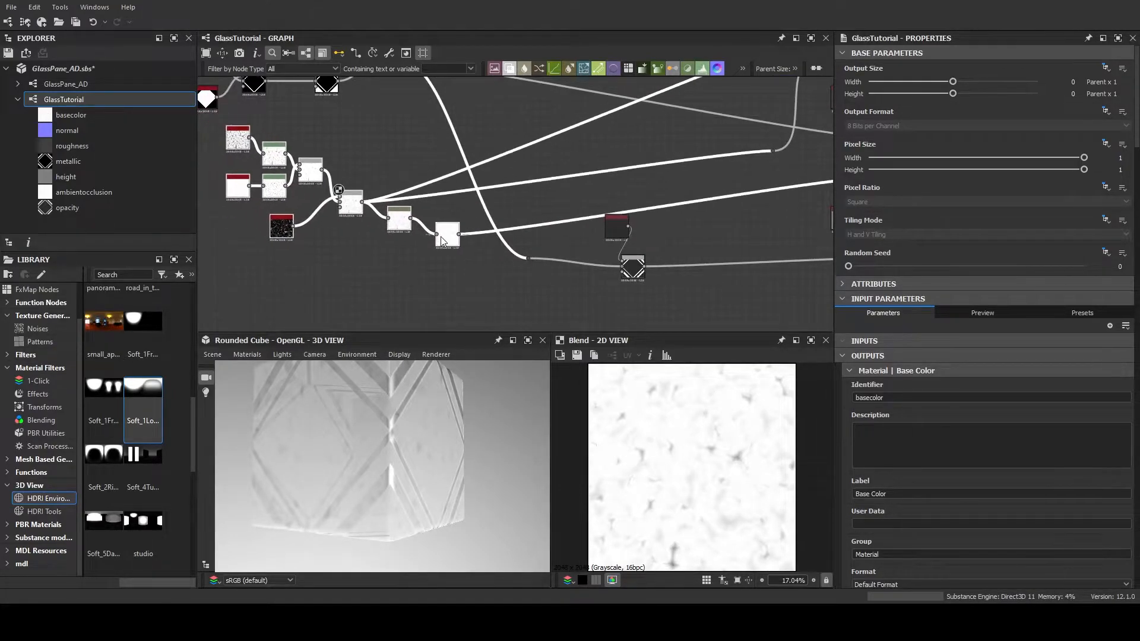
click(237, 136)
drag(232, 110, 273, 154)
middle_drag(393, 148, 275, 145)
middle_drag(475, 223, 427, 198)
click(442, 201)
click(465, 236)
drag(468, 270, 454, 183)
drag(462, 238, 640, 241)
Move the Add (Linear Dodge) Blend and its Uniform Color next to the Opacity output
click(628, 266)
scroll(592, 265, down, 2)
middle_drag(463, 188, 516, 249)
scroll(428, 268, up, 3)
middle_drag(407, 271, 482, 210)
scroll(437, 262, up, 4)
scroll(470, 224, up, 4)
middle_drag(450, 255, 596, 277)
scroll(573, 236, down, 3)
middle_drag(497, 193, 633, 264)
click(452, 252)
middle_drag(573, 198, 505, 199)
scroll(352, 217, down, 4)
scroll(420, 241, down, 4)
Add a Gradient Map node fed by the final noise Blend, placed between the framing and noise branches
middle_drag(590, 171, 468, 182)
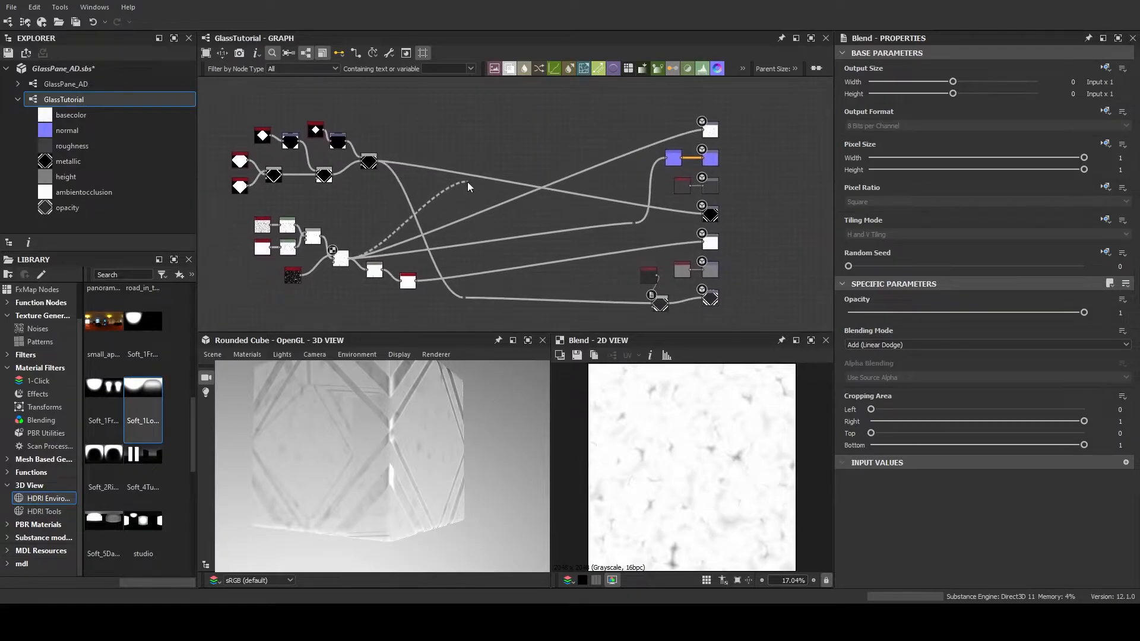
drag(351, 258, 457, 196)
click(496, 222)
scroll(496, 222, up, 3)
middle_drag(461, 215, 494, 219)
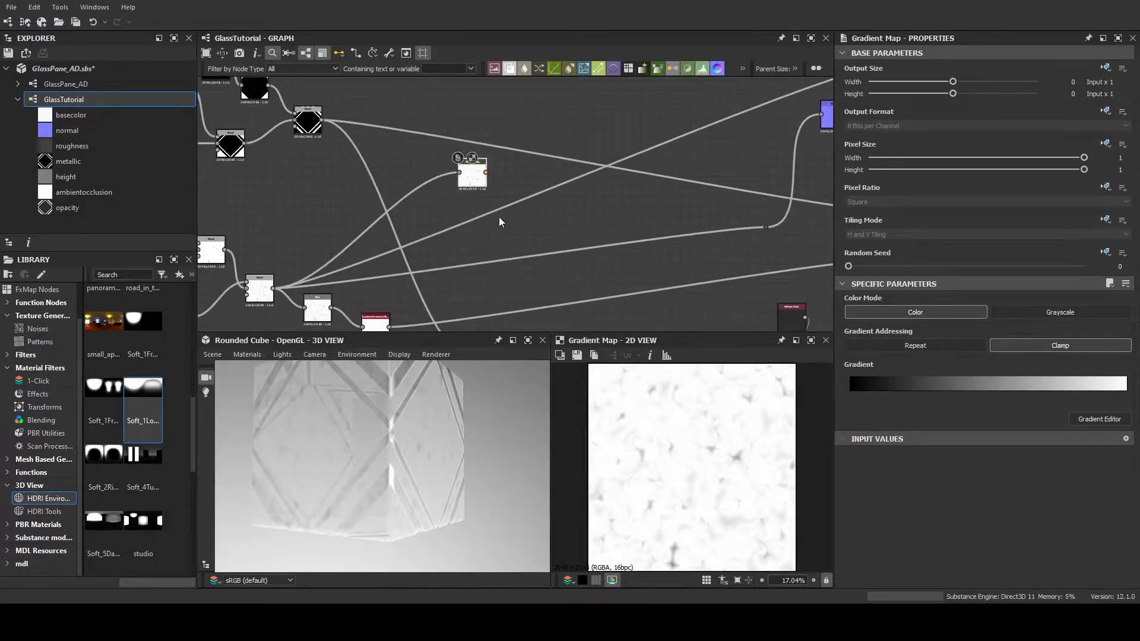
scroll(493, 206, down, 3)
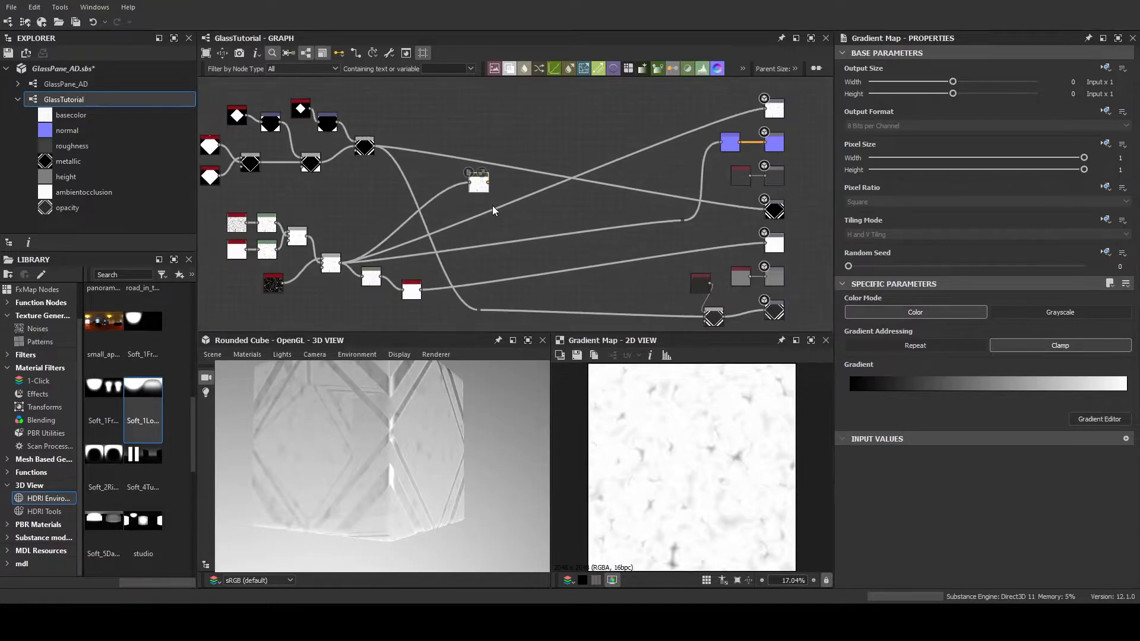
scroll(491, 205, up, 3)
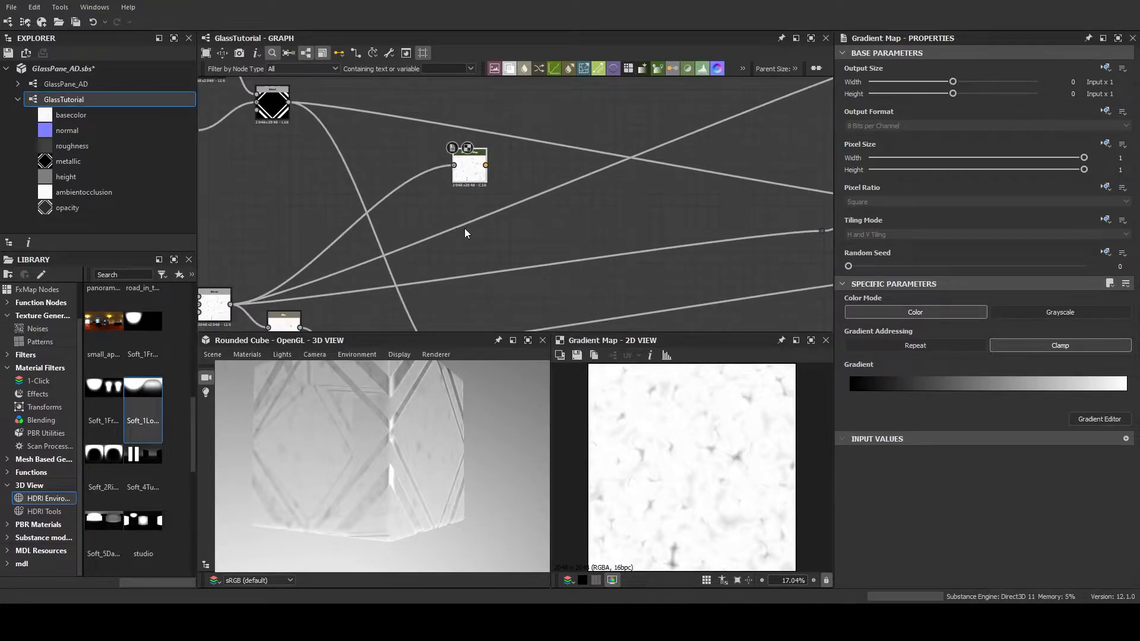
scroll(464, 261, down, 3)
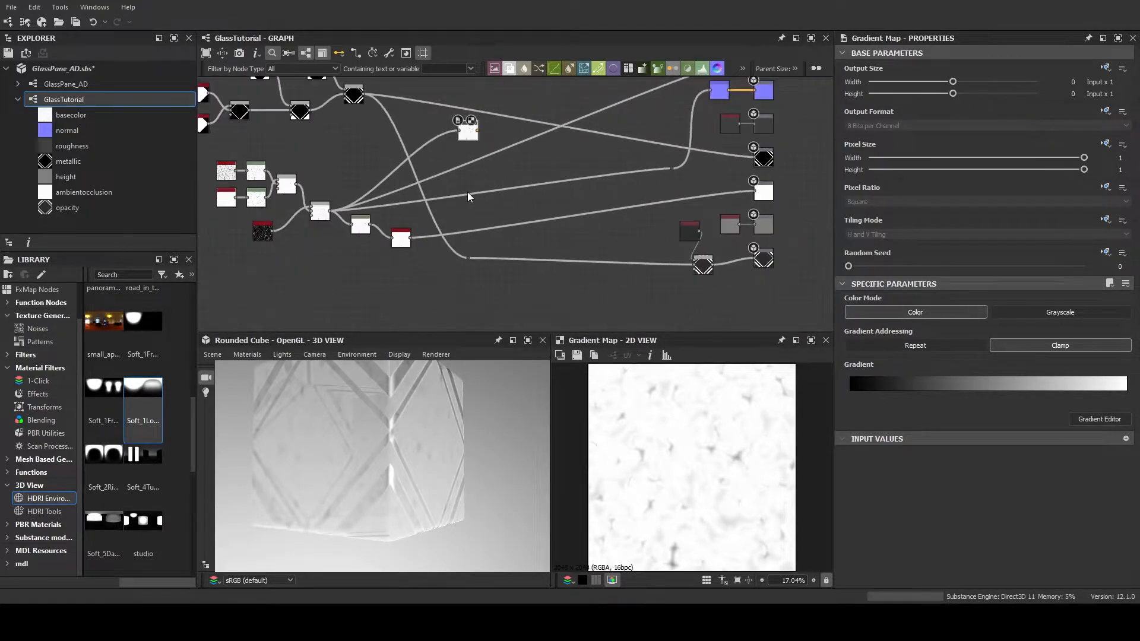
middle_drag(509, 184, 515, 212)
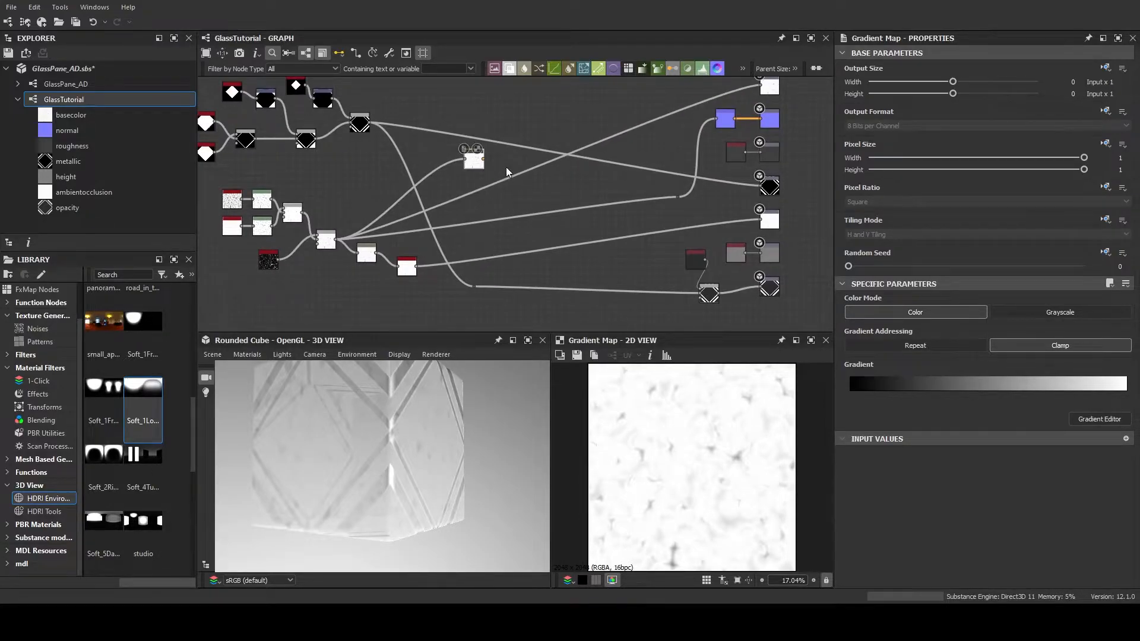
scroll(509, 172, up, 2)
middle_drag(502, 177, 482, 198)
drag(424, 415, 357, 469)
middle_drag(492, 179, 439, 256)
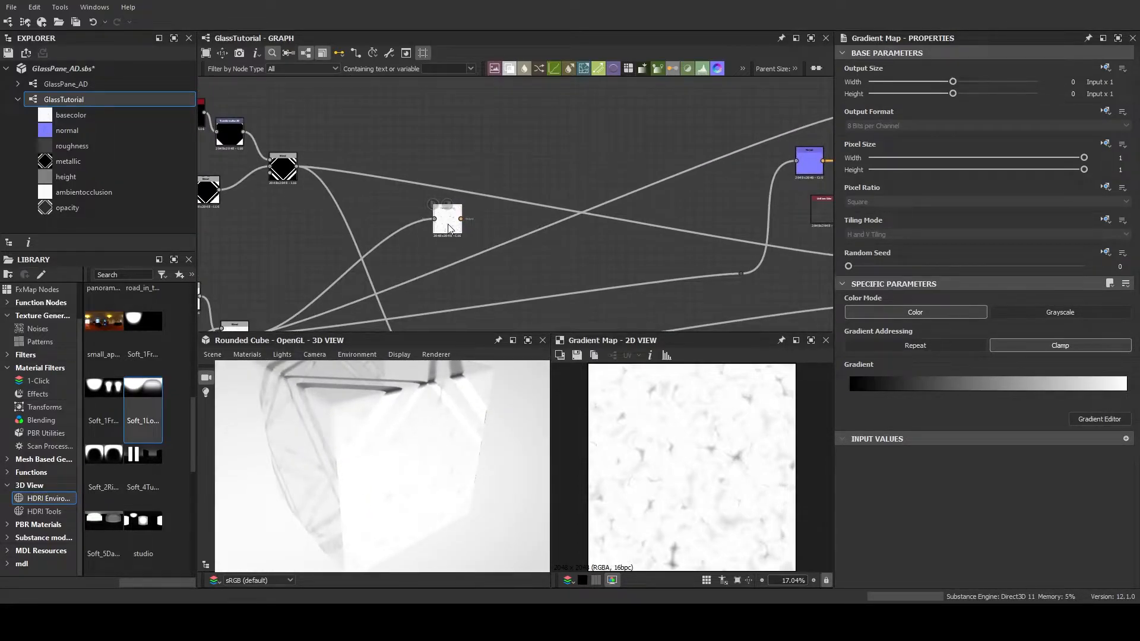
middle_drag(477, 246, 509, 222)
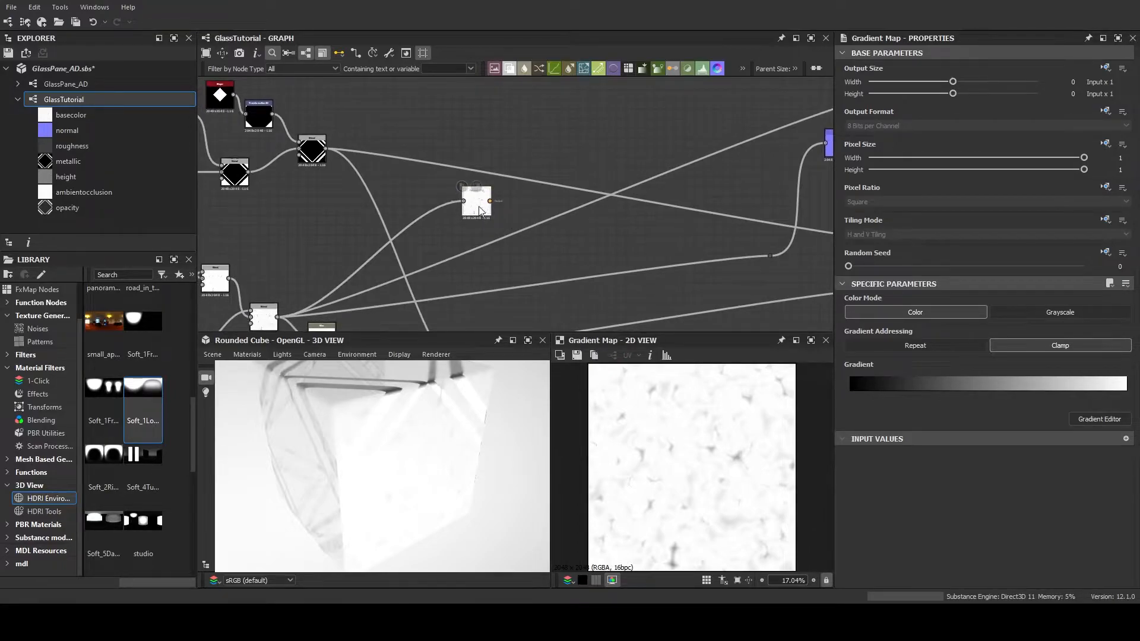
Duplicate the Gradient Map with its noise input, place the copy directly below the original, and preview it
drag(479, 209, 480, 200)
key(ctrl+d)
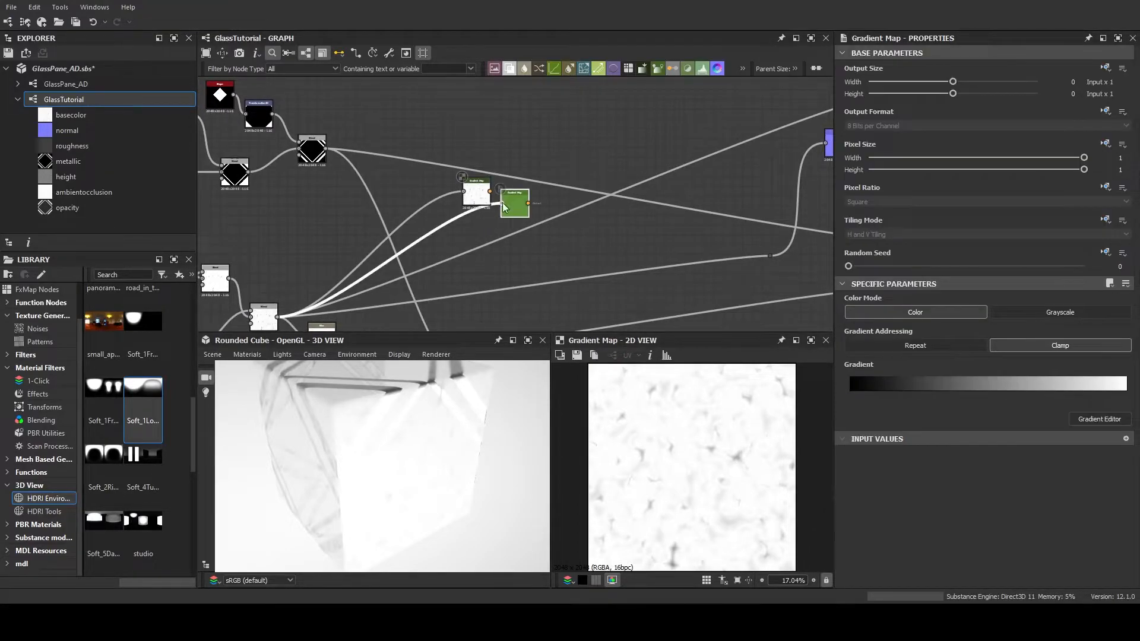
click(477, 230)
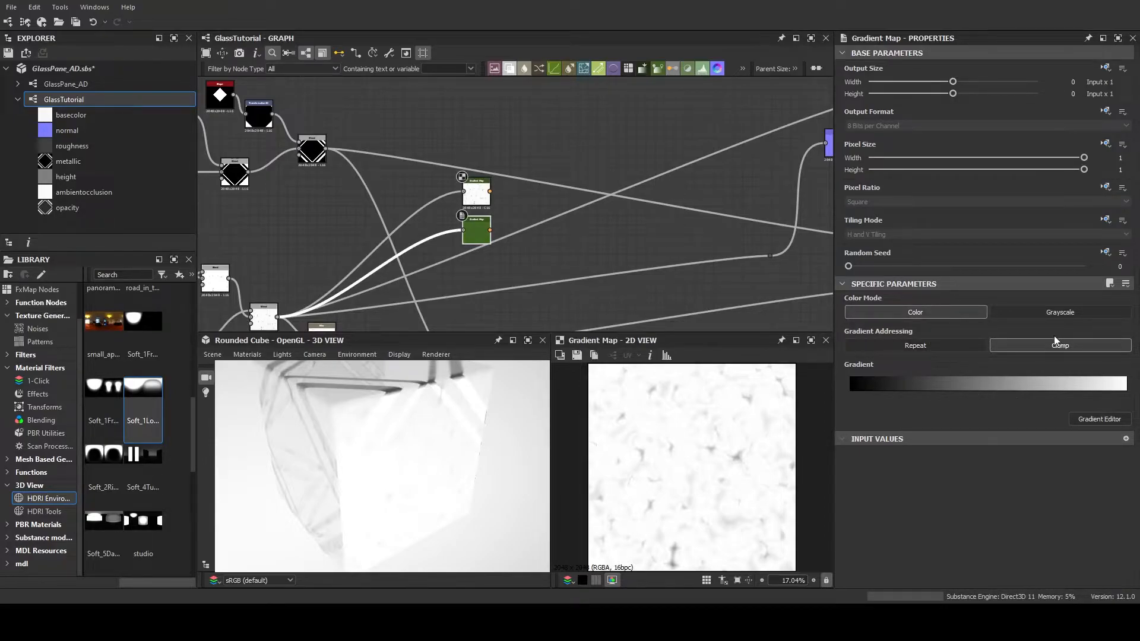
double_click(477, 226)
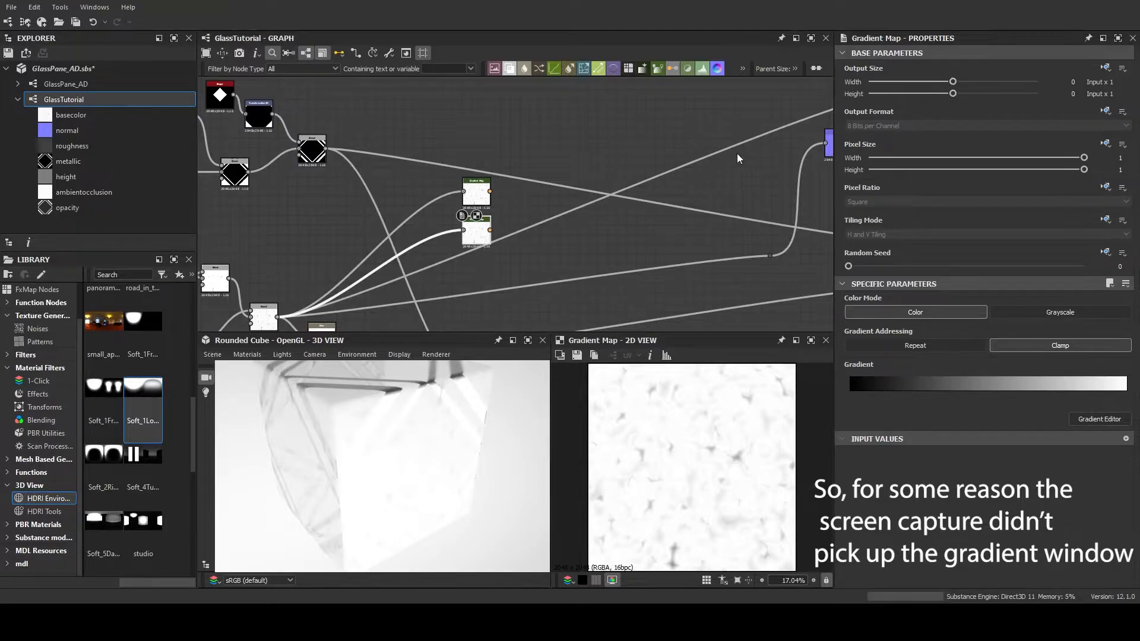
Set the end key, at position 1.000, of the lower Gradient Map's gradient to light red #f4c4c4
scroll(509, 250, up, 5)
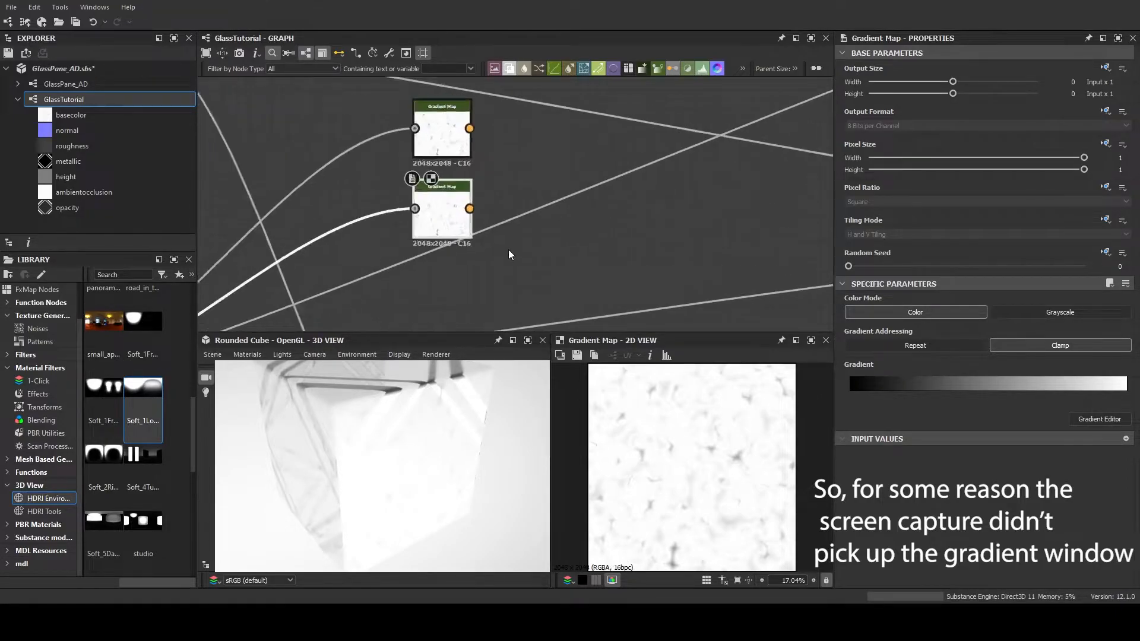
middle_drag(475, 205, 574, 210)
scroll(546, 206, up, 3)
scroll(576, 212, down, 2)
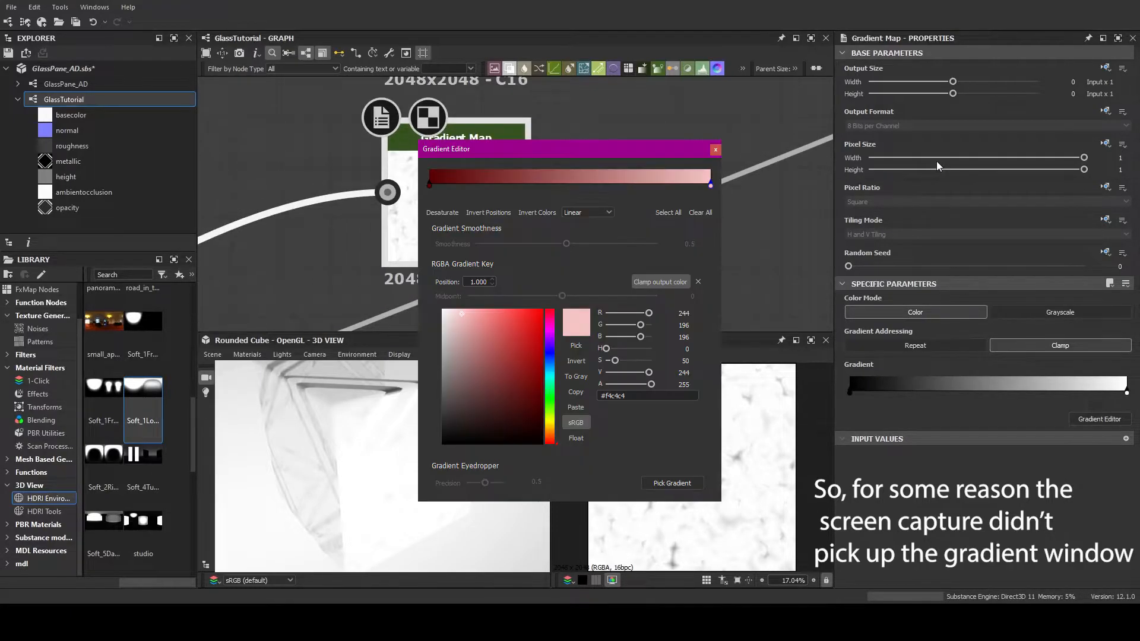
drag(504, 338, 461, 313)
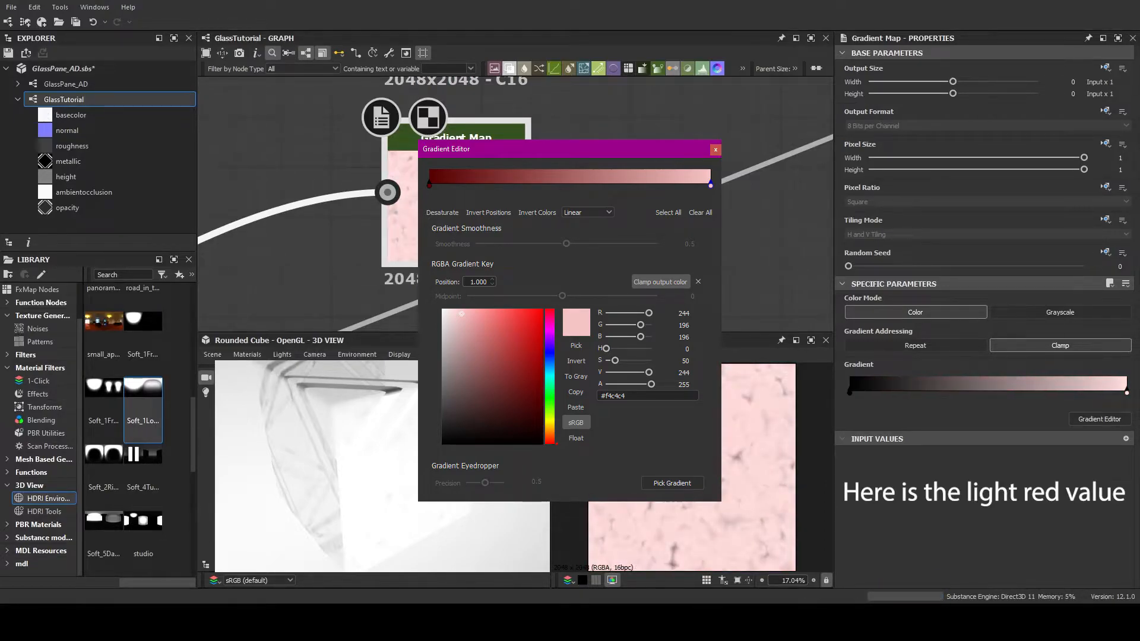
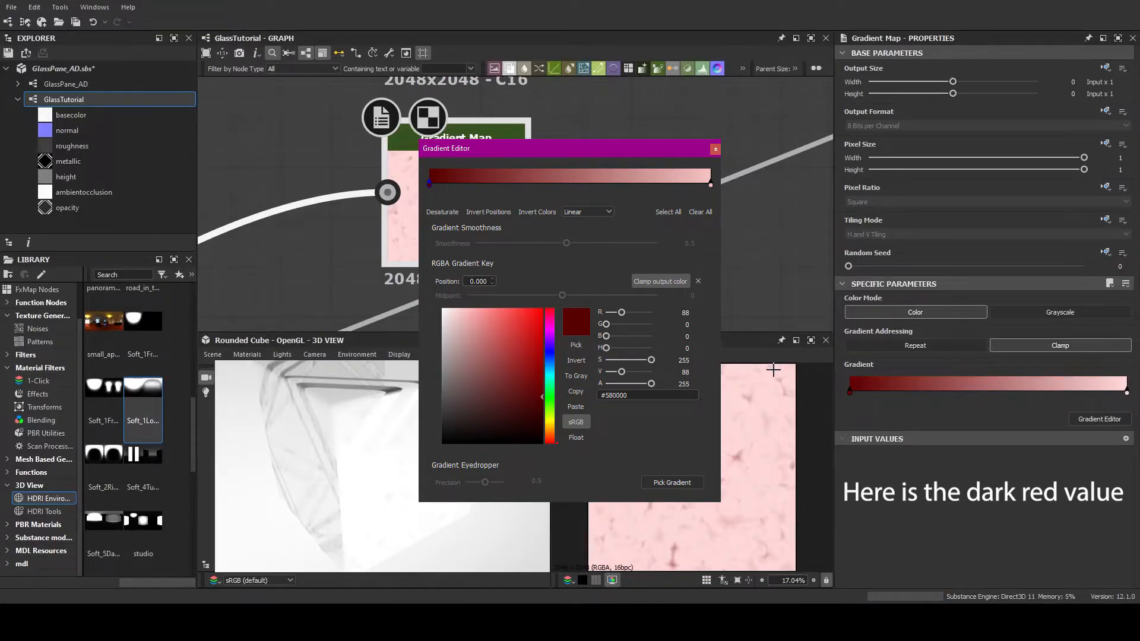
Set the start key, at position 0.000, of the red Gradient Map's gradient to dark red #580000
click(940, 127)
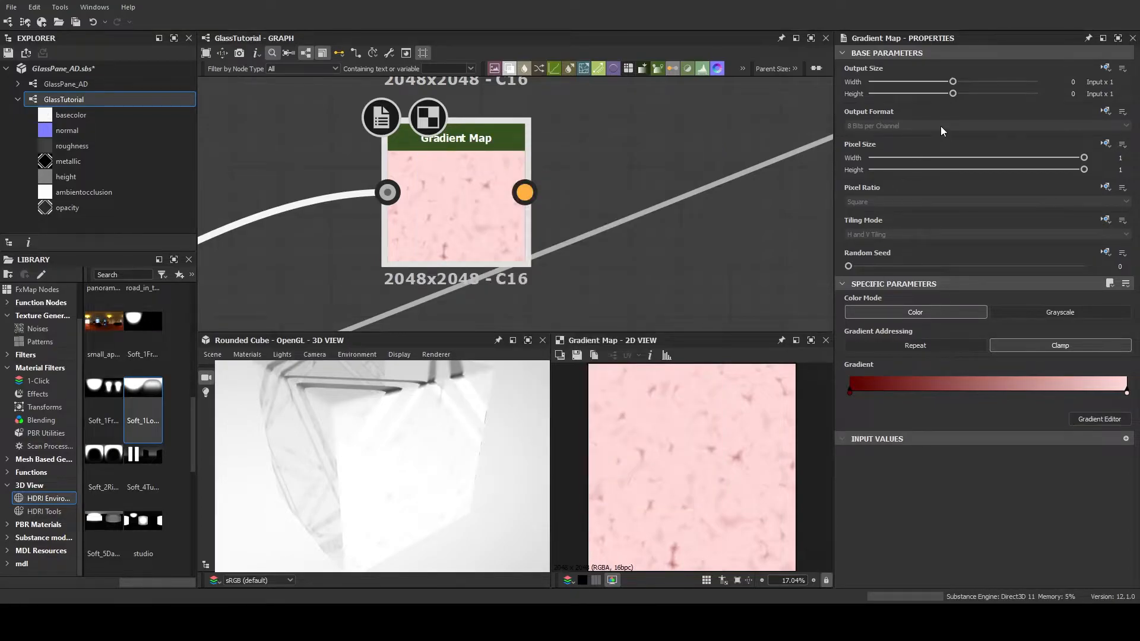
scroll(528, 229, down, 4)
scroll(527, 232, up, 4)
middle_drag(553, 223, 596, 206)
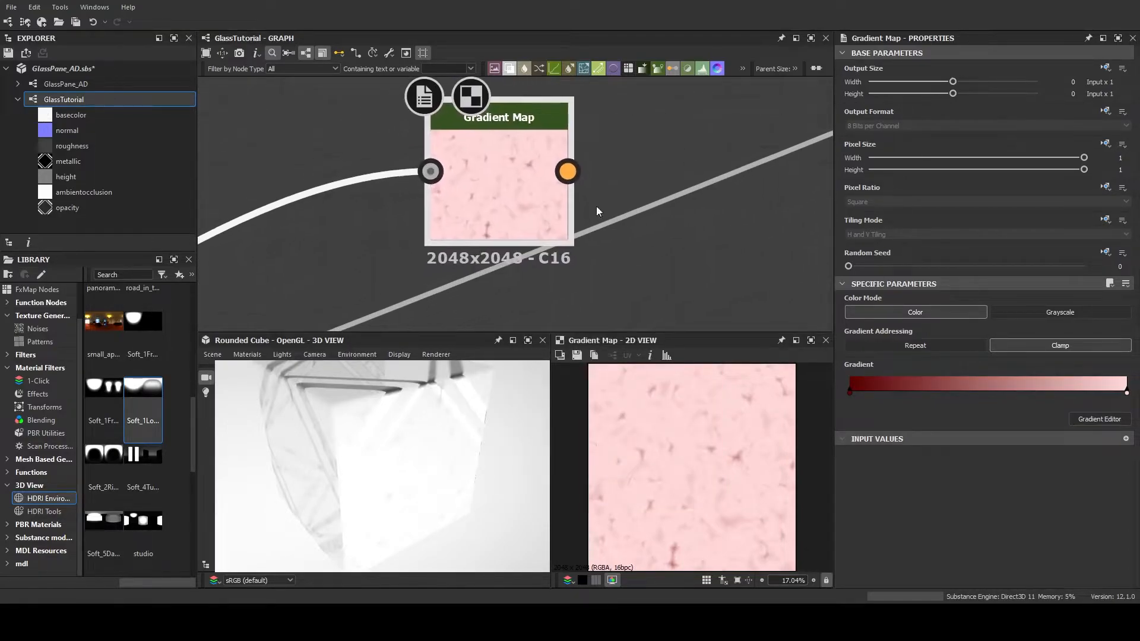
Duplicate the red Gradient Map with its noise input and place the copy directly below it
scroll(542, 211, down, 3)
middle_drag(534, 252, 487, 207)
scroll(471, 197, down, 3)
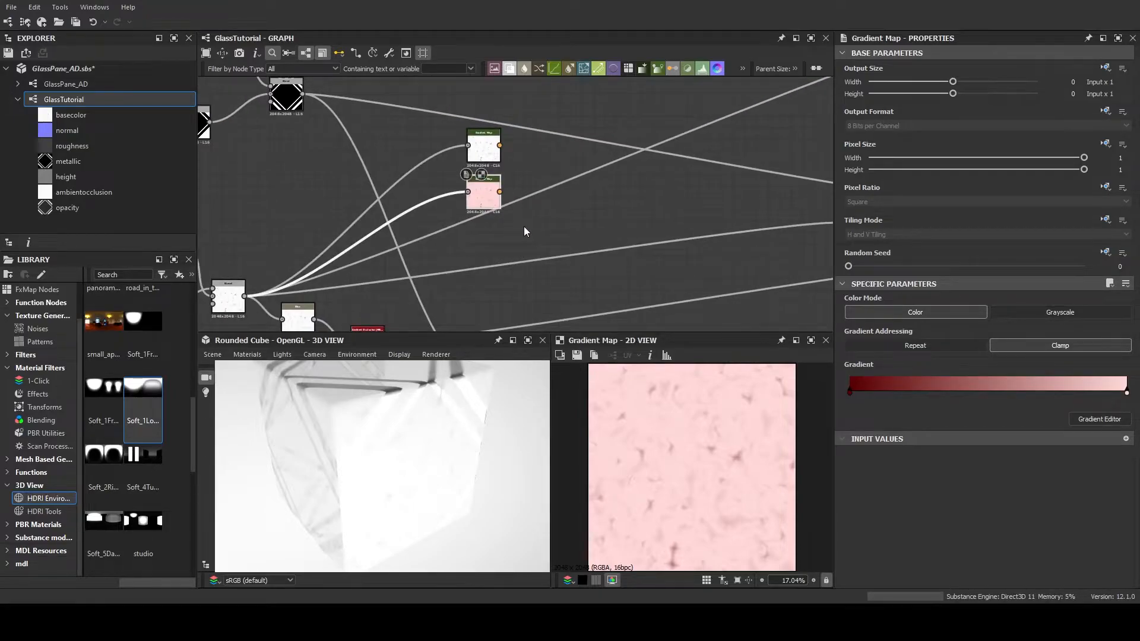
key(ctrl+d)
drag(525, 205, 494, 239)
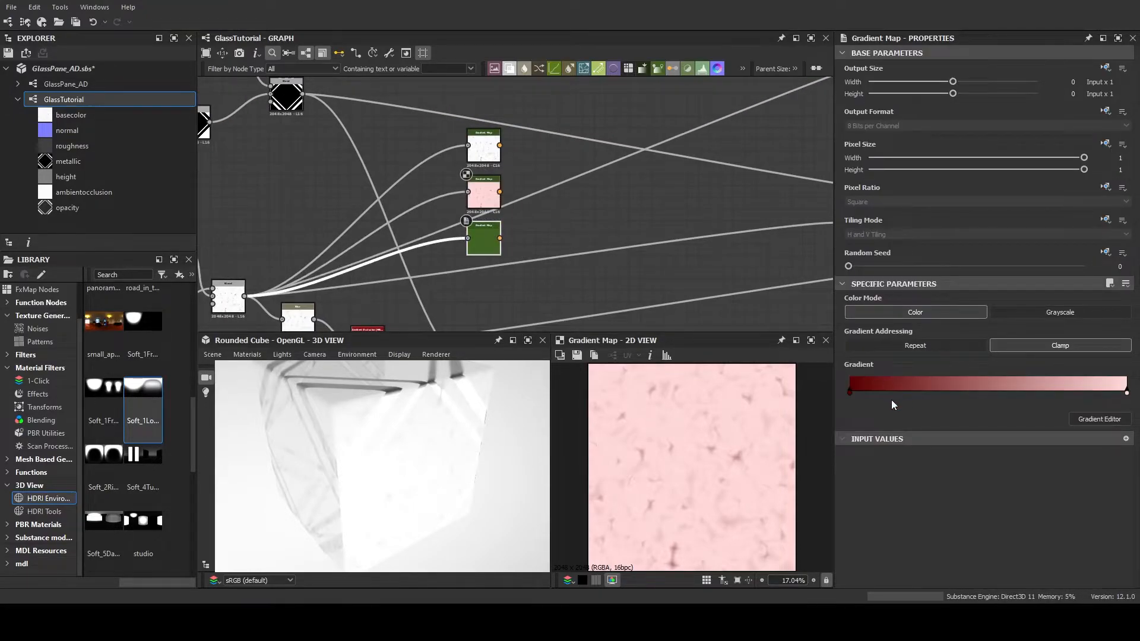
Set the start key, at position 0.000, of the new copy's gradient to dark orange #9f6606
click(849, 392)
click(1100, 420)
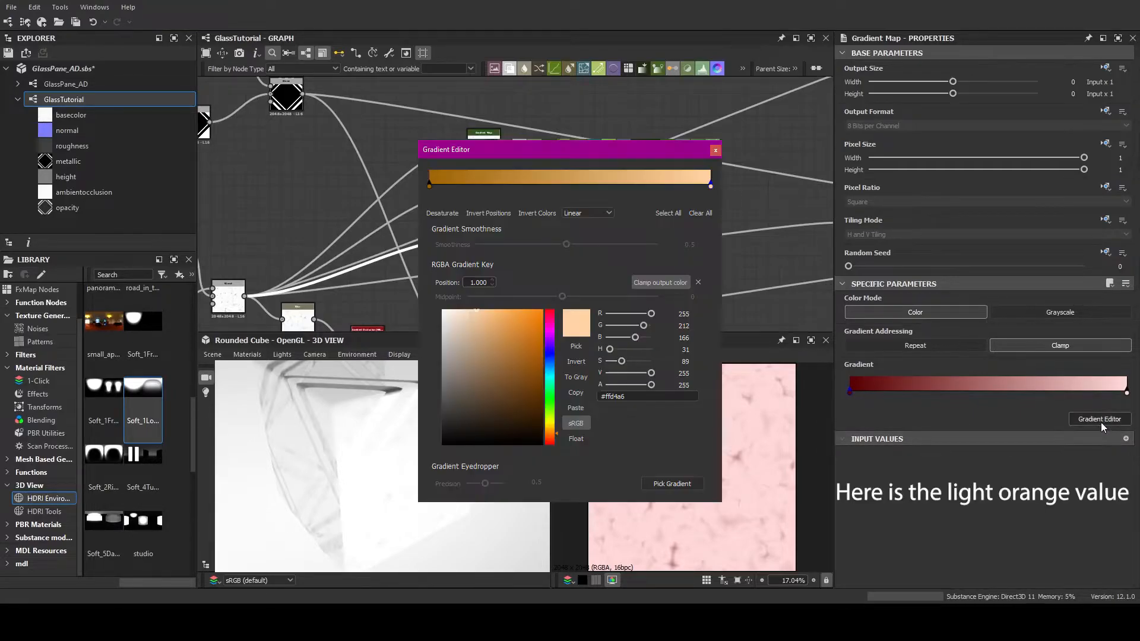
drag(775, 407, 765, 336)
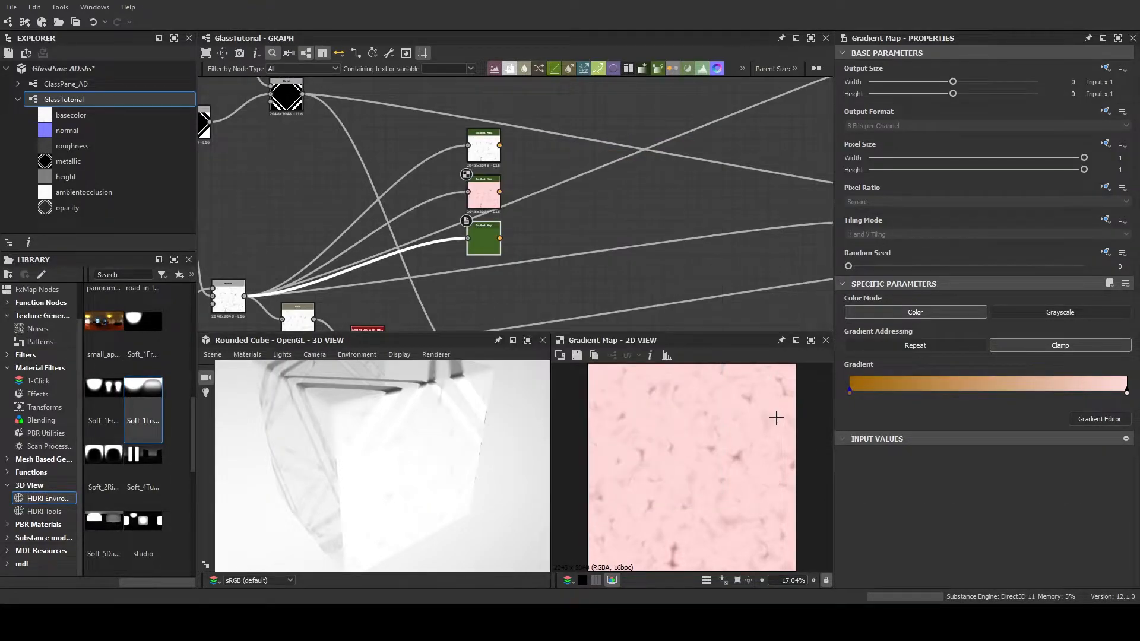
click(776, 415)
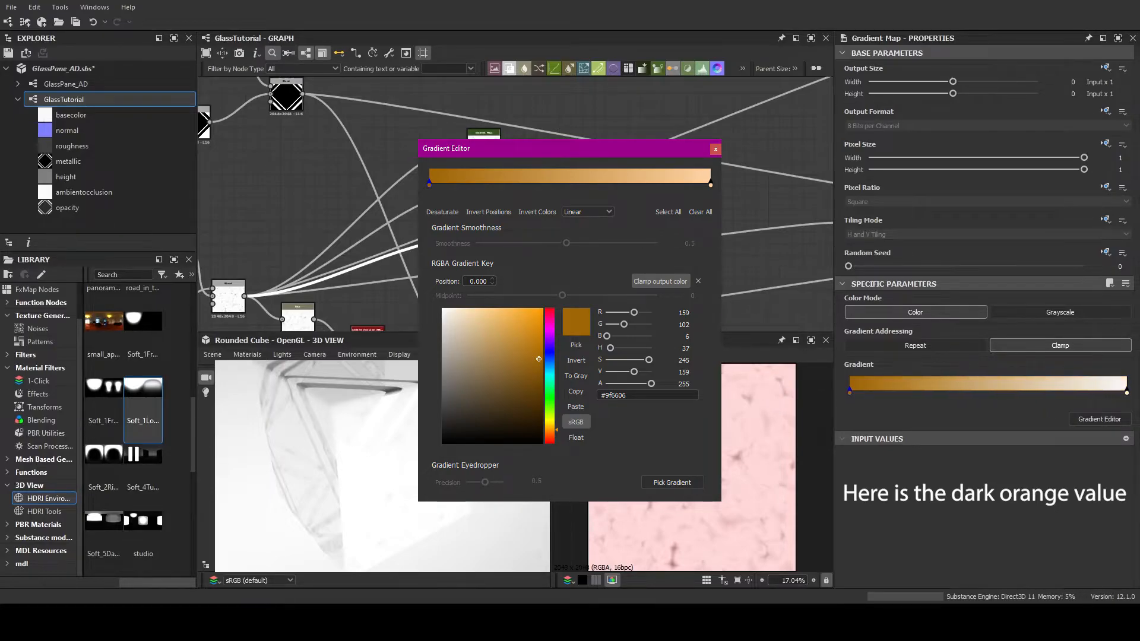
Preview the lowest Gradient Map and set its end key, at position 1.000, to light orange #ffd4a6
scroll(500, 223, up, 6)
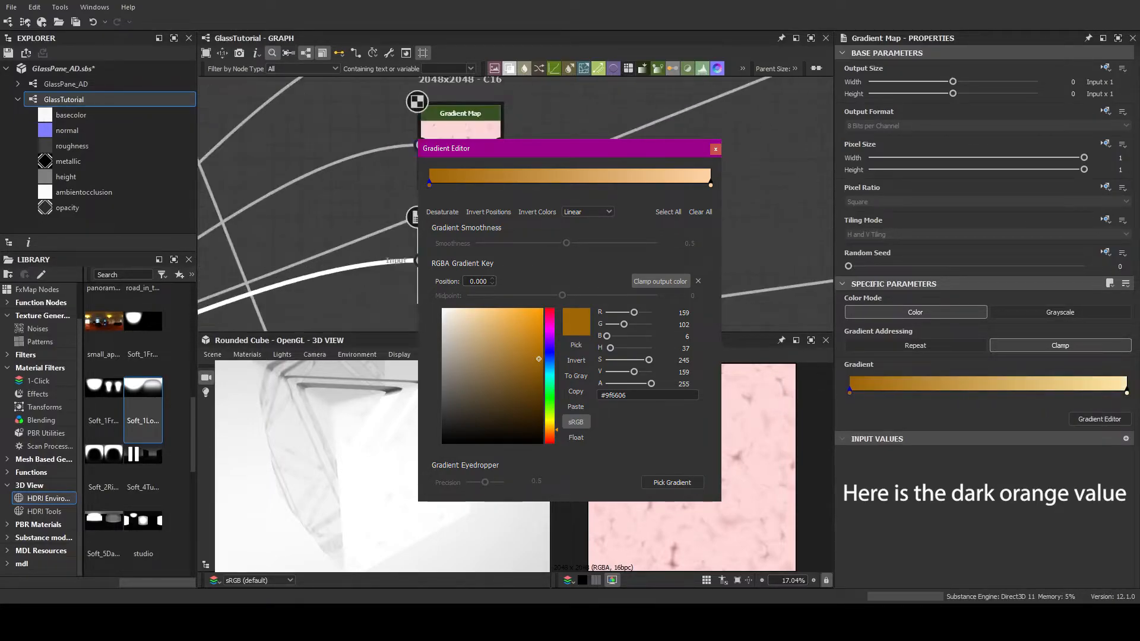
double_click(475, 255)
middle_drag(549, 270, 572, 238)
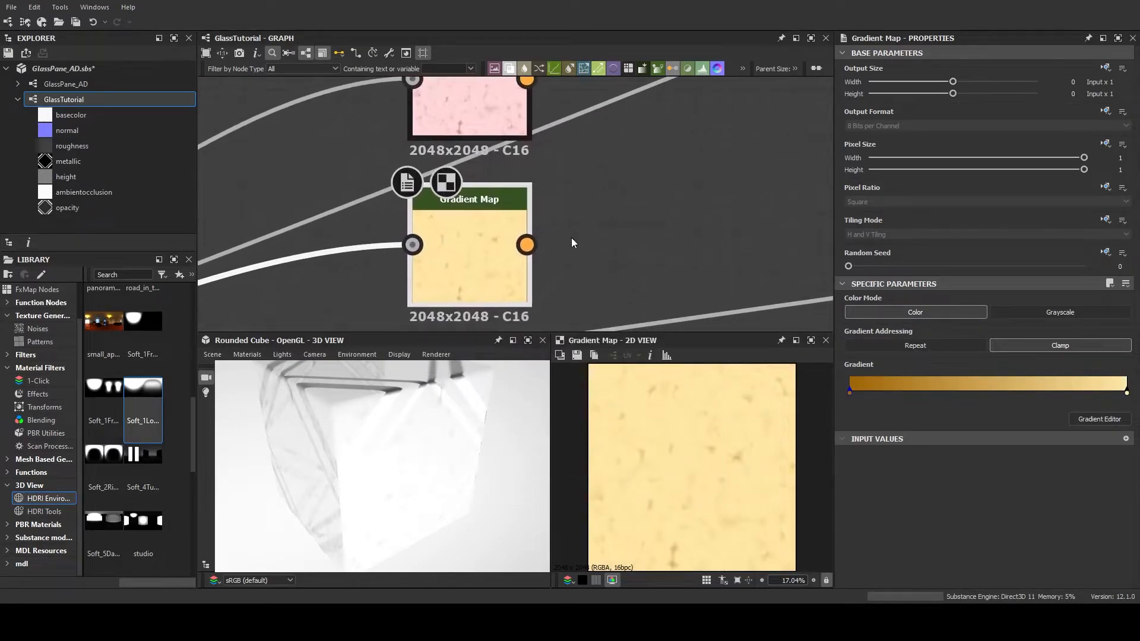
scroll(572, 238, down, 2)
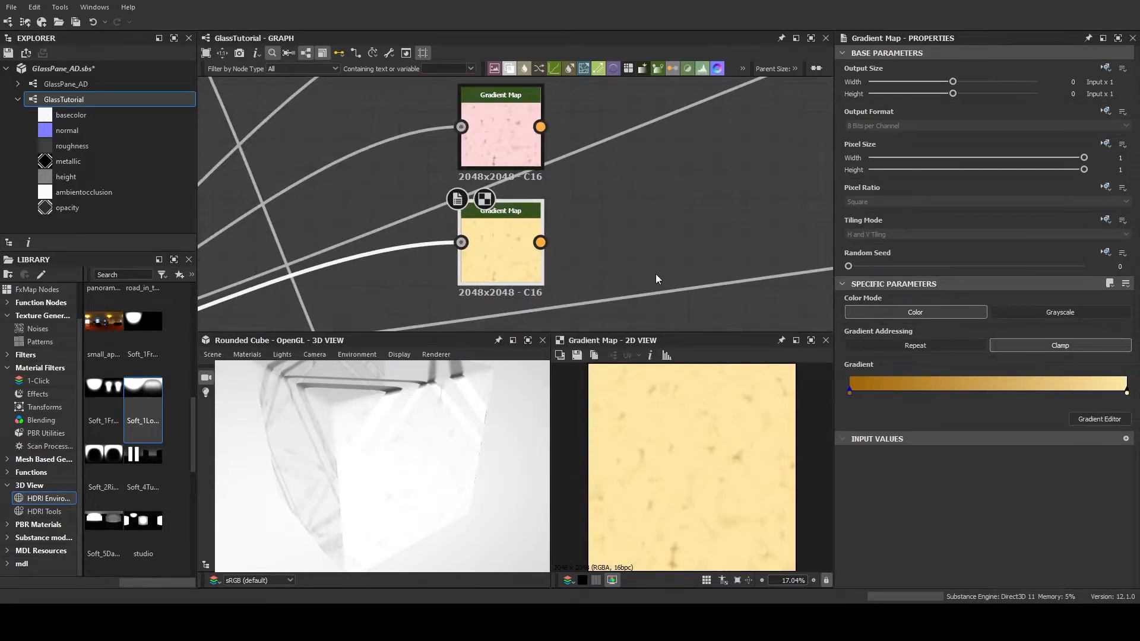
scroll(497, 254, up, 2)
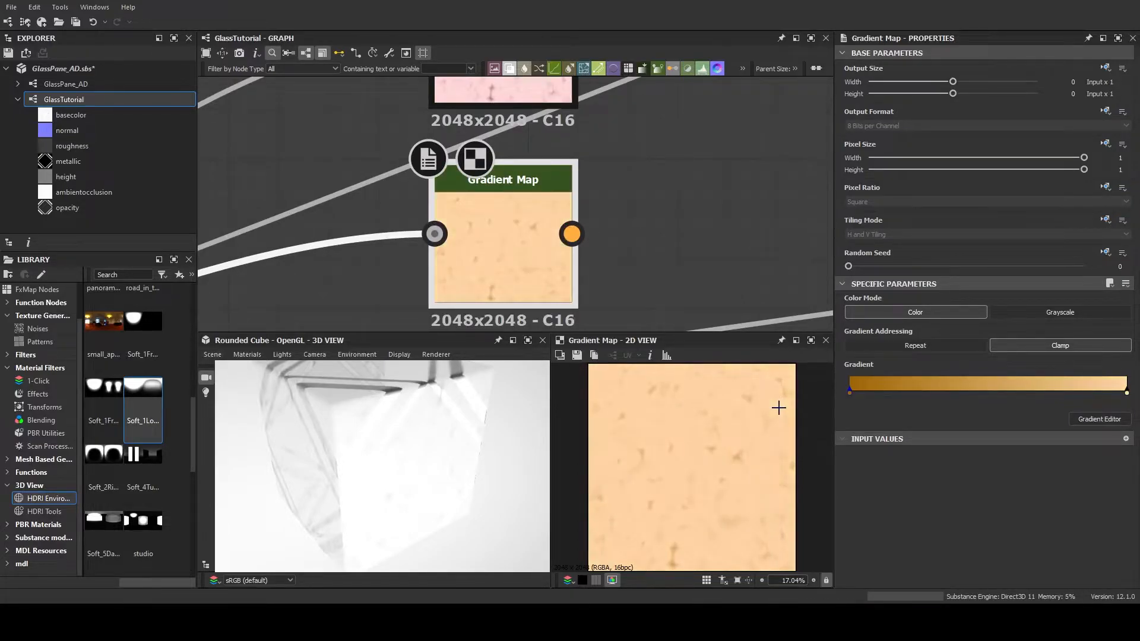
scroll(593, 261, down, 3)
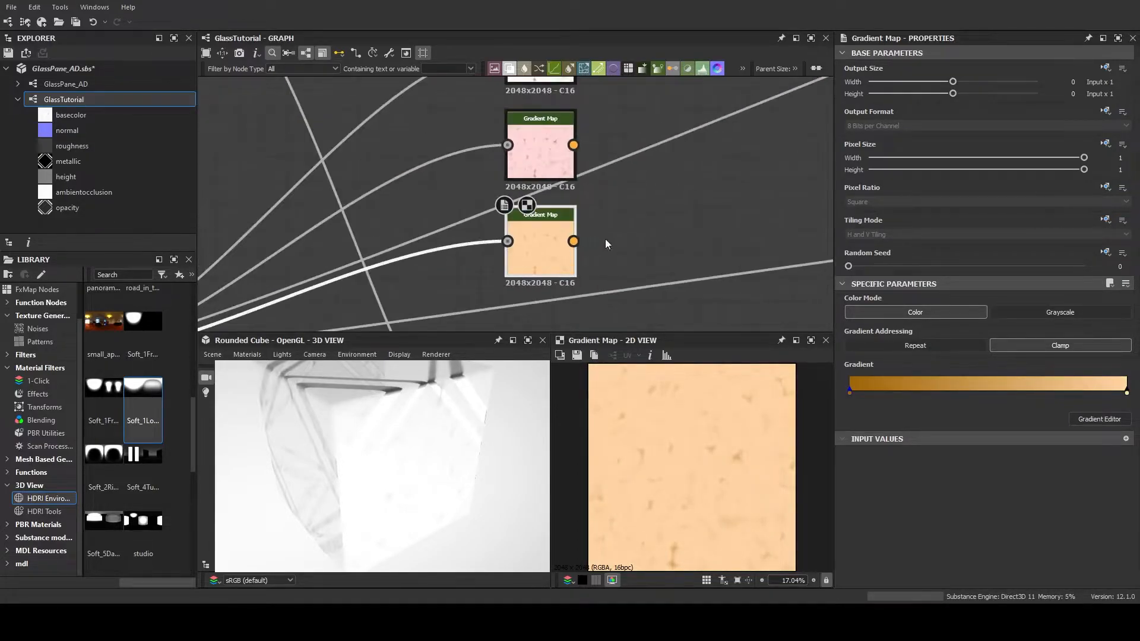
Move the red and orange Gradient Maps up to tighten the spacing of the Gradient Map column
middle_drag(603, 240, 547, 265)
scroll(500, 268, up, 2)
scroll(504, 261, down, 2)
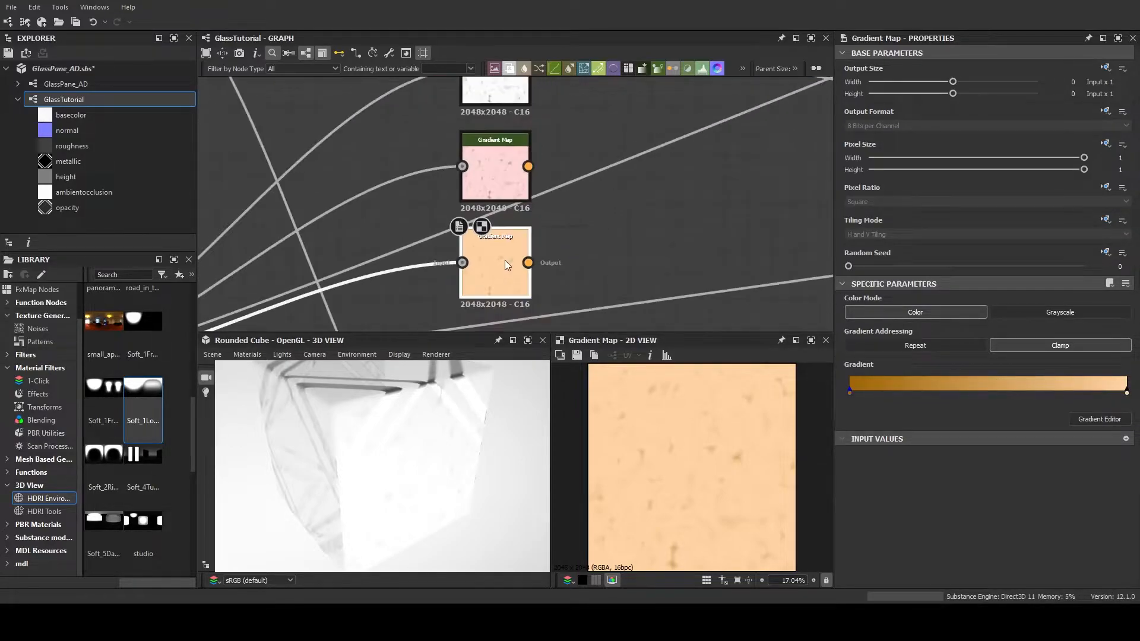
drag(509, 161, 506, 150)
click(509, 261)
drag(508, 261, 508, 238)
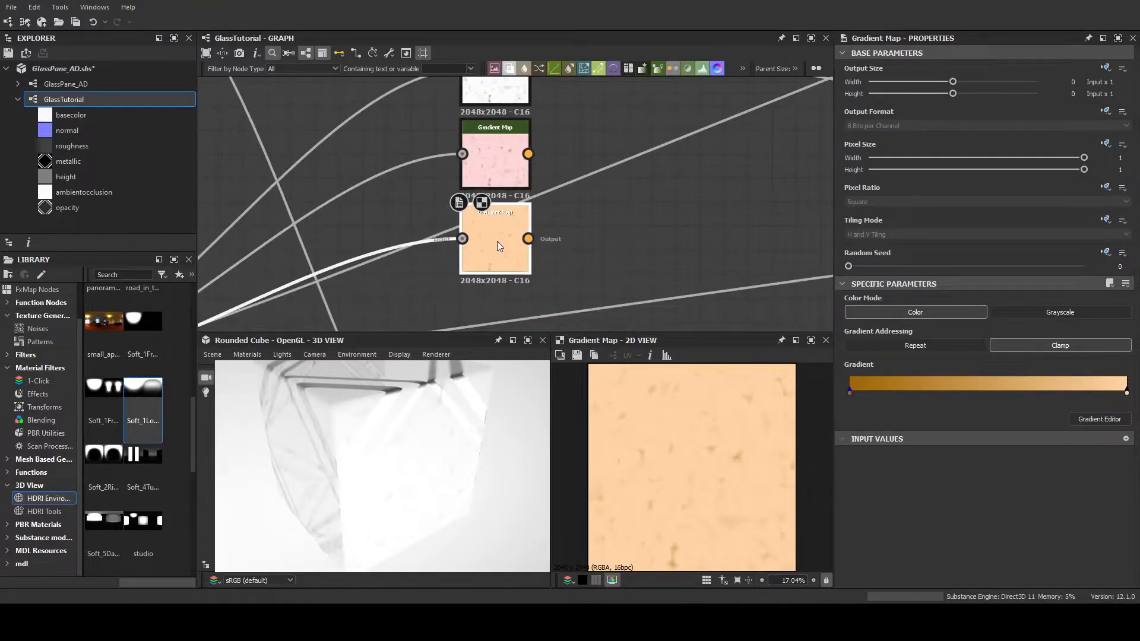
Duplicate the orange Gradient Map with its noise input and place the copy directly below it
key(ctrl+d)
drag(525, 206, 508, 326)
middle_drag(581, 272, 591, 172)
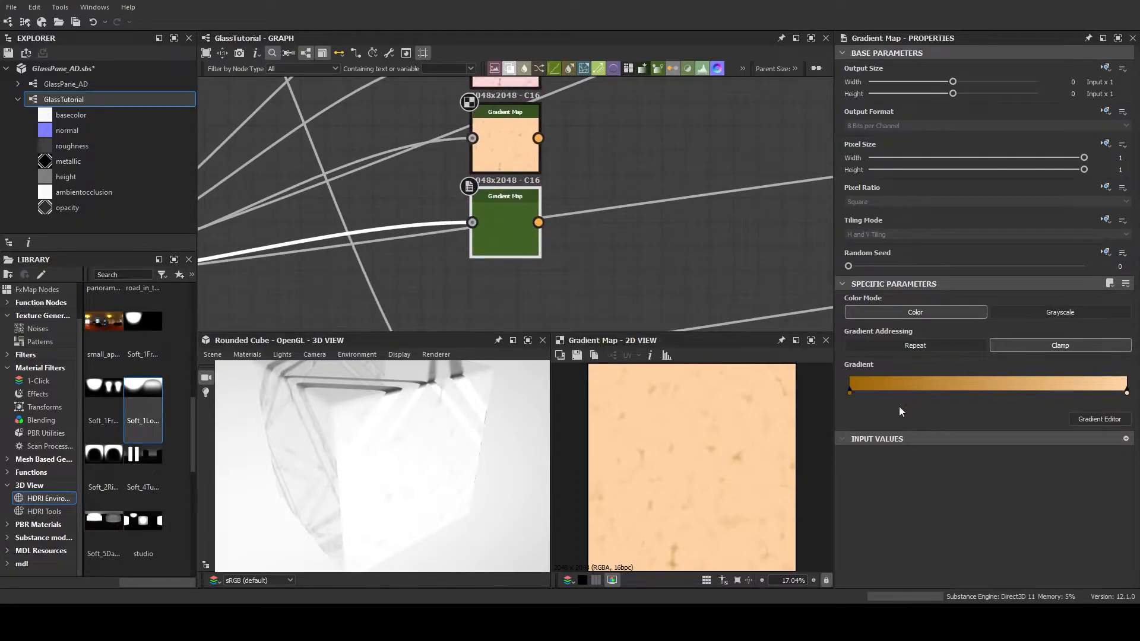
Recolour the new copy's gradient to run from dark yellow to light yellow and preview the node
click(1099, 419)
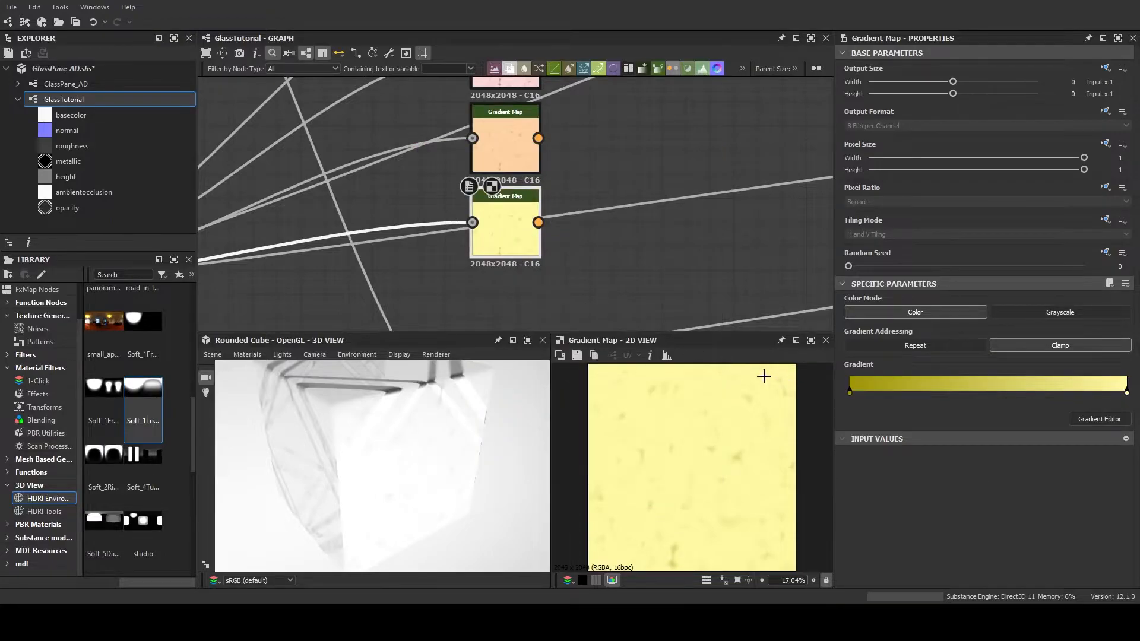
middle_drag(585, 271, 574, 274)
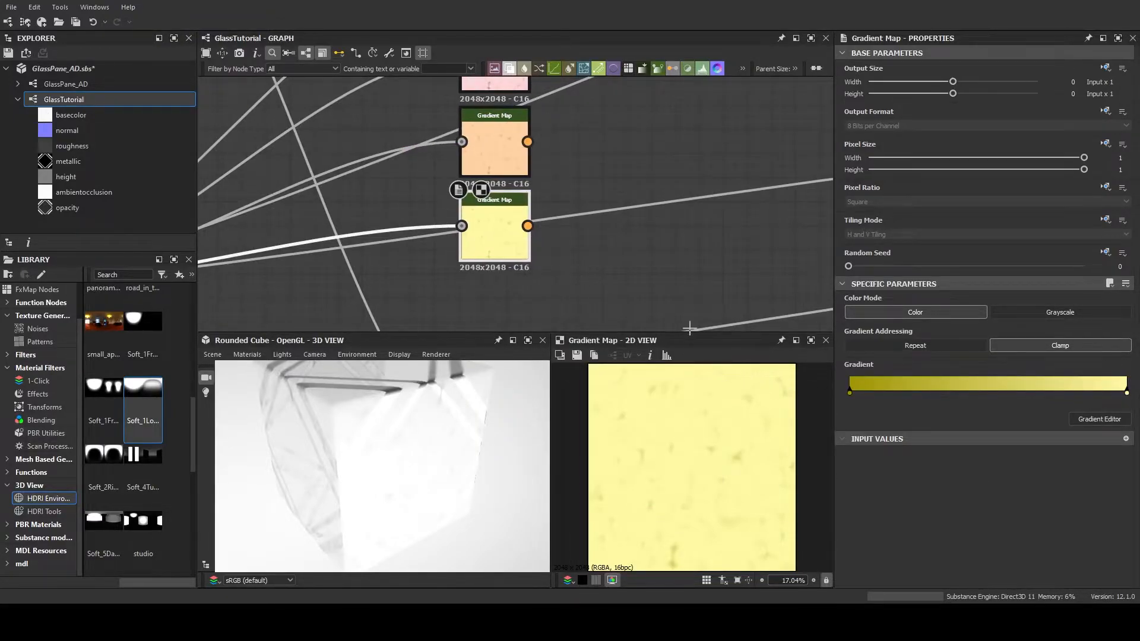
scroll(539, 269, up, 5)
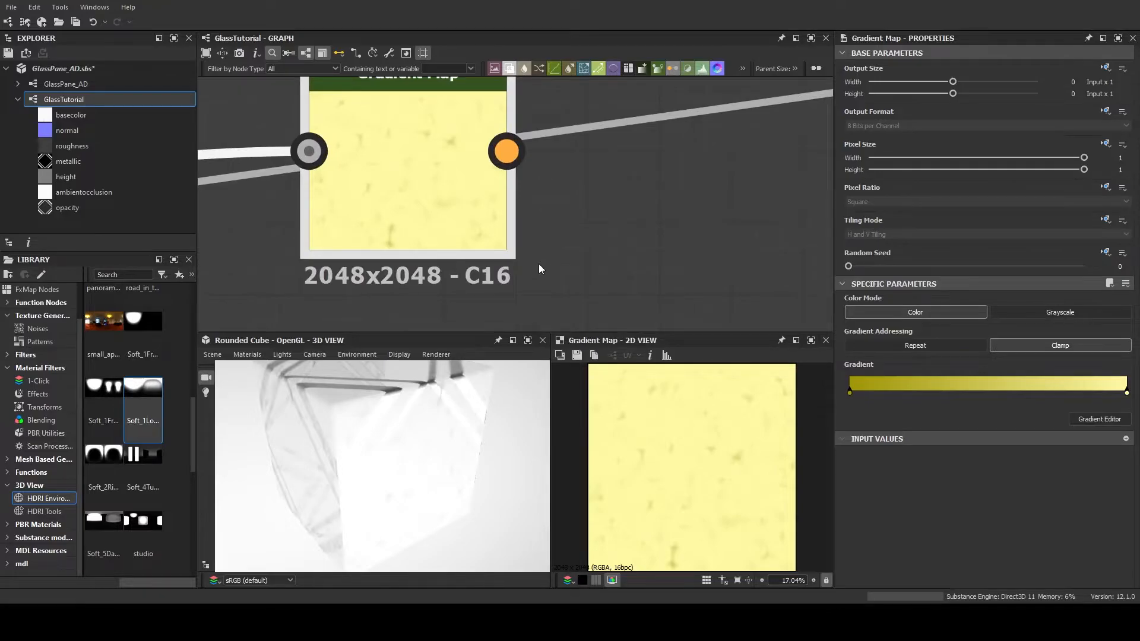
Duplicate the yellow Gradient Map with its noise input and place the copy directly below it
scroll(539, 270, down, 8)
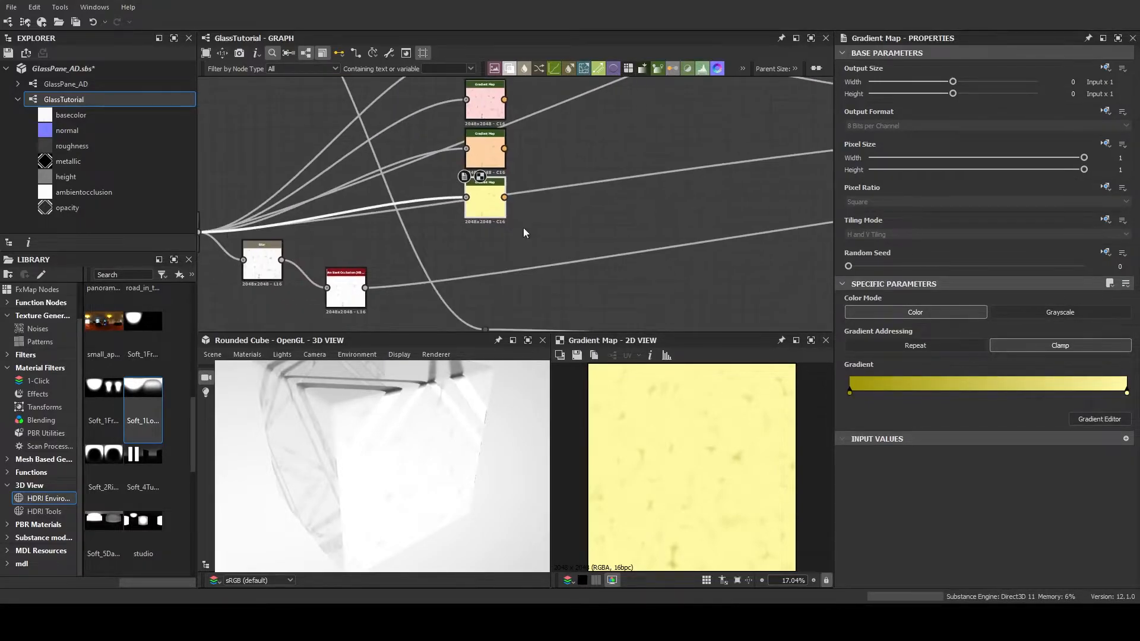
key(ctrl+d)
drag(504, 209, 486, 251)
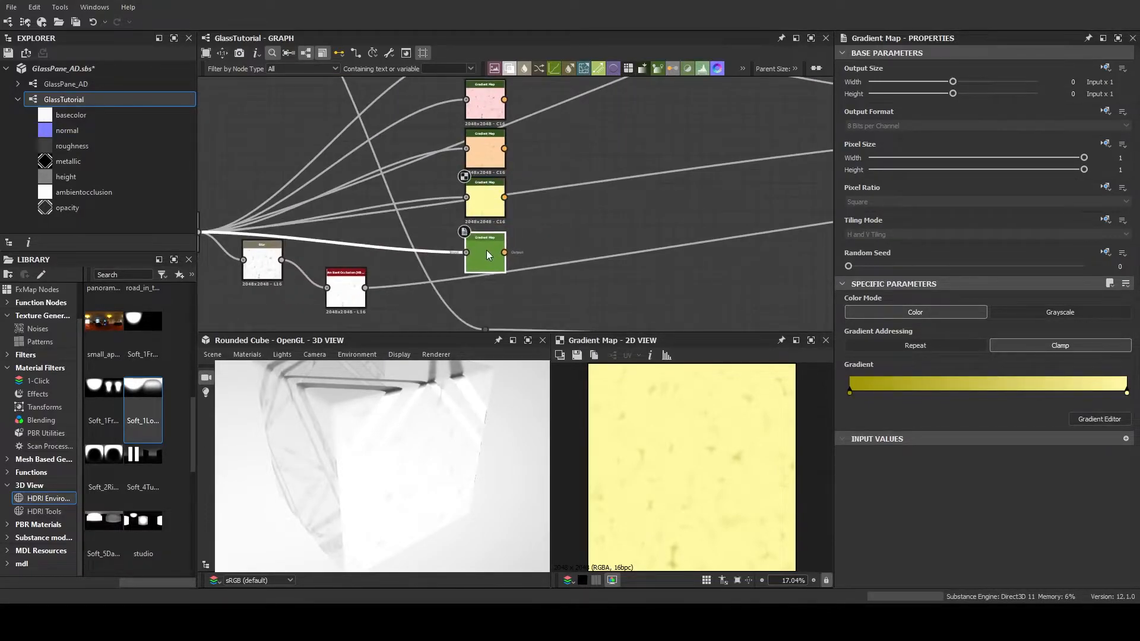
Set the new copy's gradient from dark green #065914 at position 0.000 to light green #caf6c1 at 1.000, preview it, and save the package
click(1091, 419)
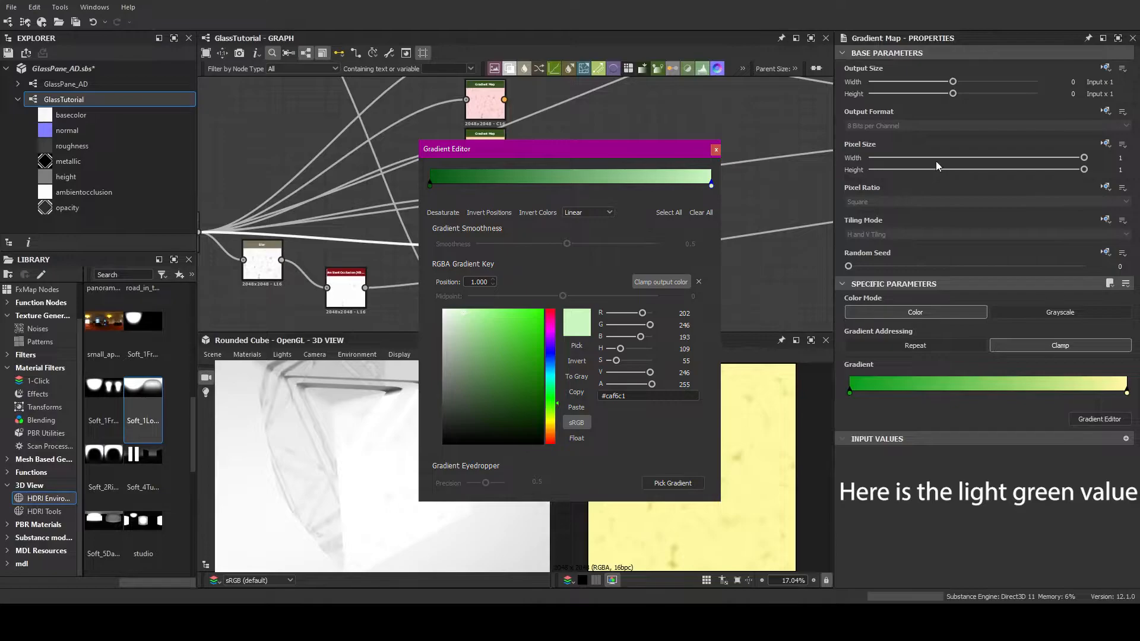
scroll(489, 243, up, 6)
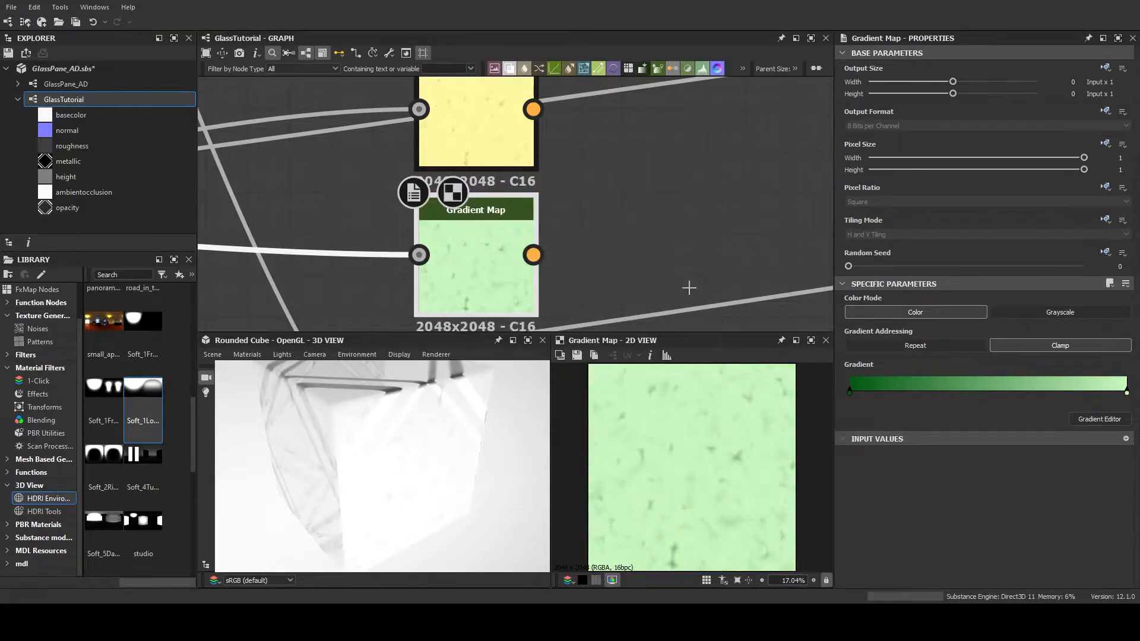
scroll(547, 230, down, 7)
middle_drag(561, 217, 547, 242)
key(ctrl+s)
Change the end key of the red Gradient Map's gradient to a slightly deeper light red and preview the node
scroll(548, 242, up, 3)
scroll(493, 135, up, 1)
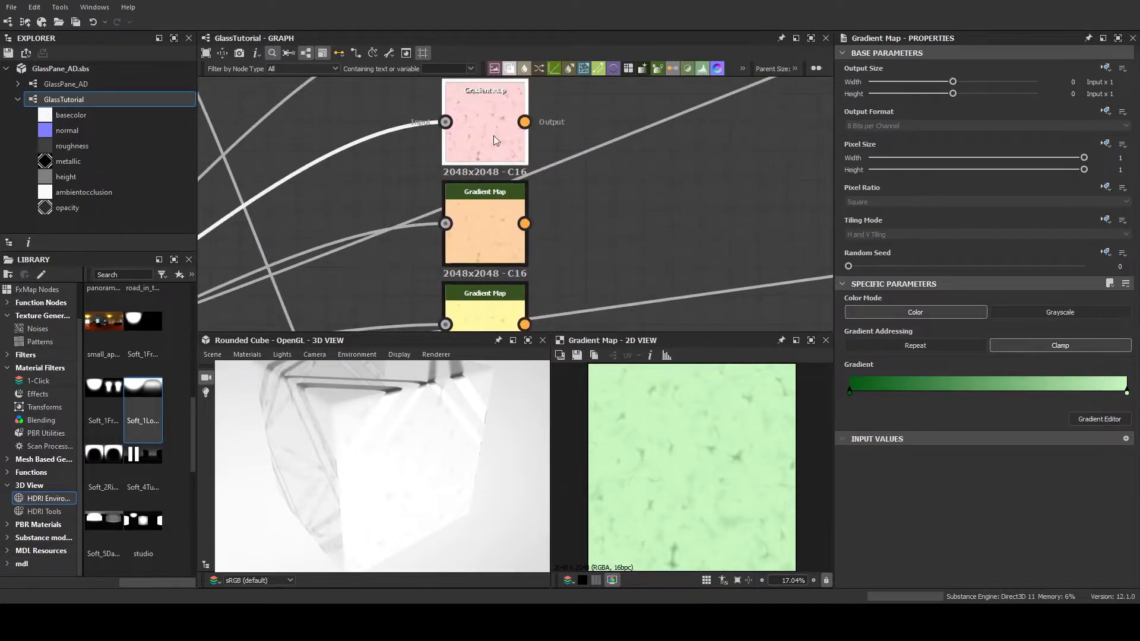
click(493, 135)
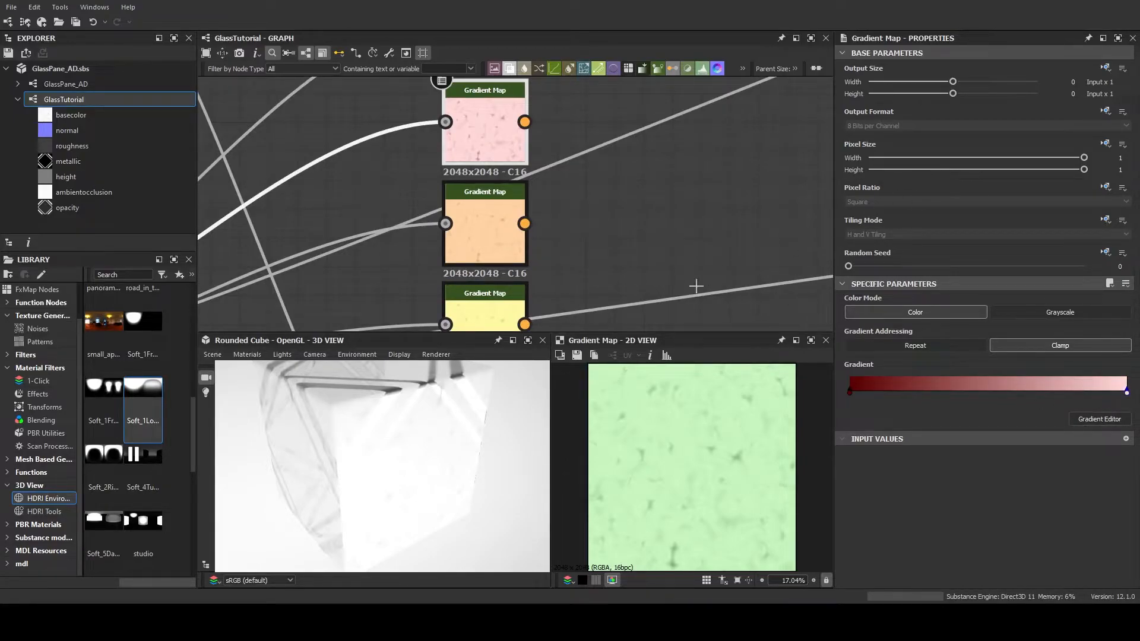
key(ctrl+z)
key(ctrl+z)
key(ctrl+z)
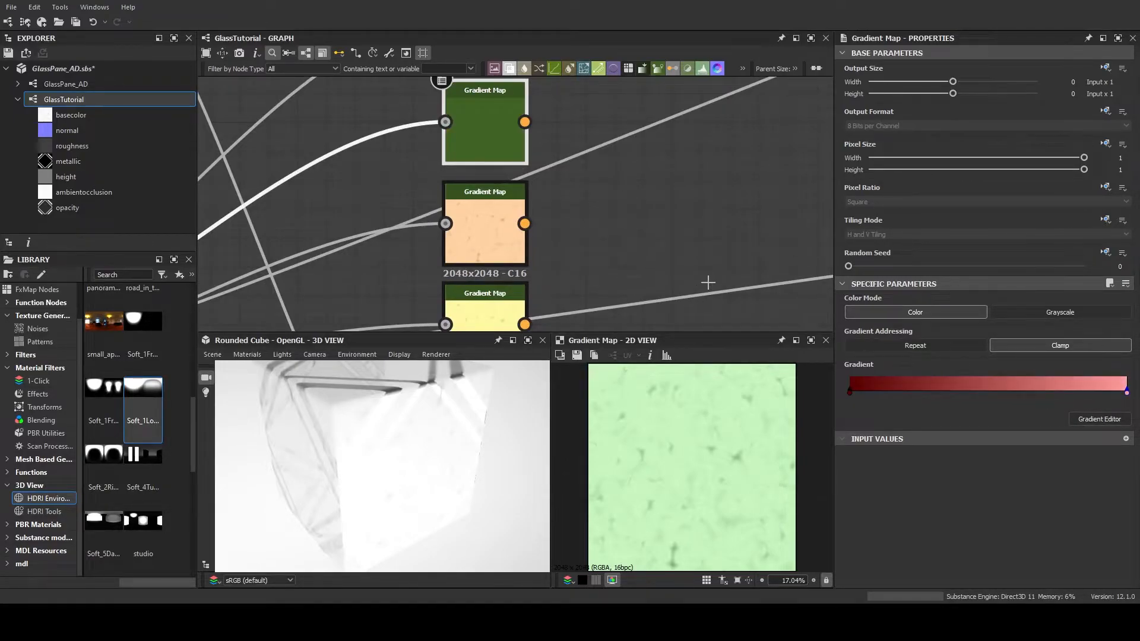
key(ctrl+z)
key(ctrl+y)
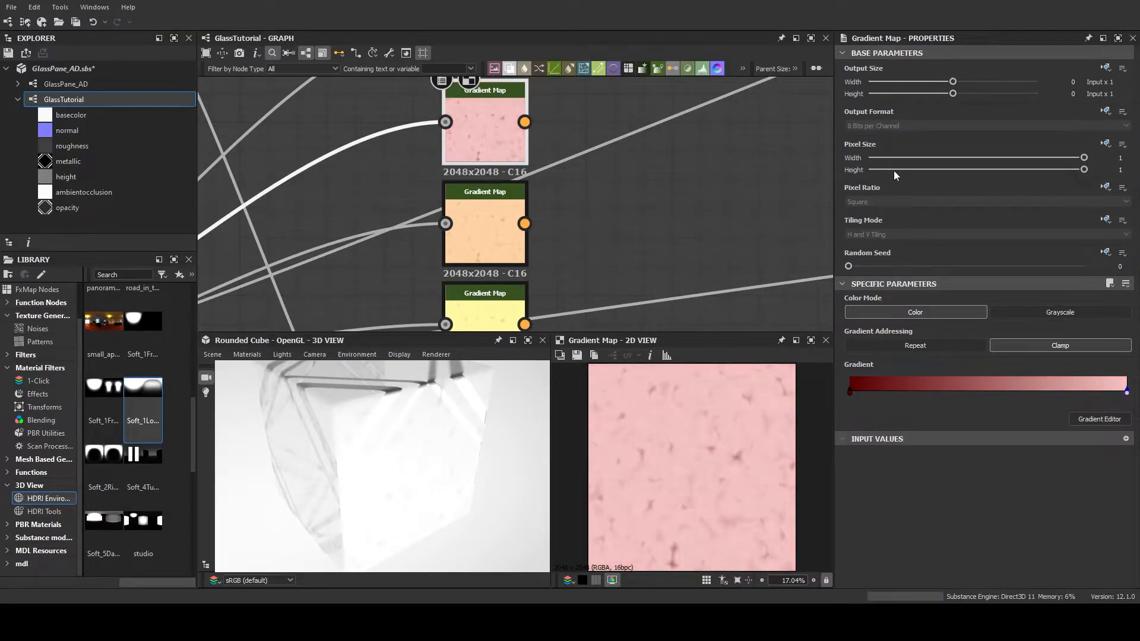
Duplicate the green Gradient Map with its noise input and place the copy directly below it
scroll(584, 204, down, 5)
scroll(591, 219, up, 4)
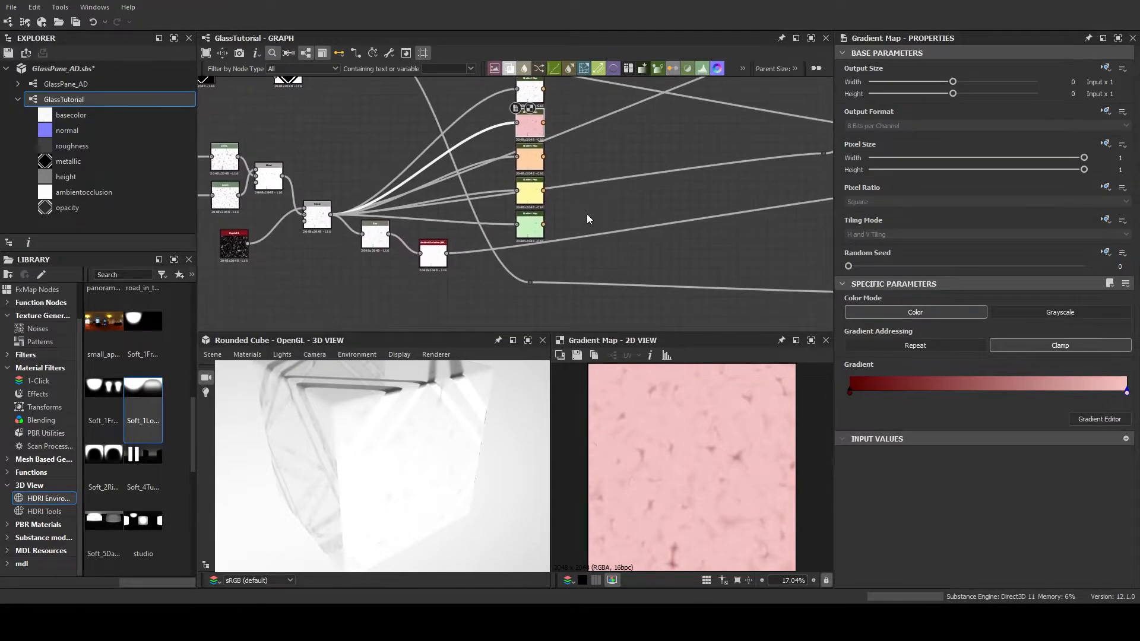
scroll(561, 224, up, 3)
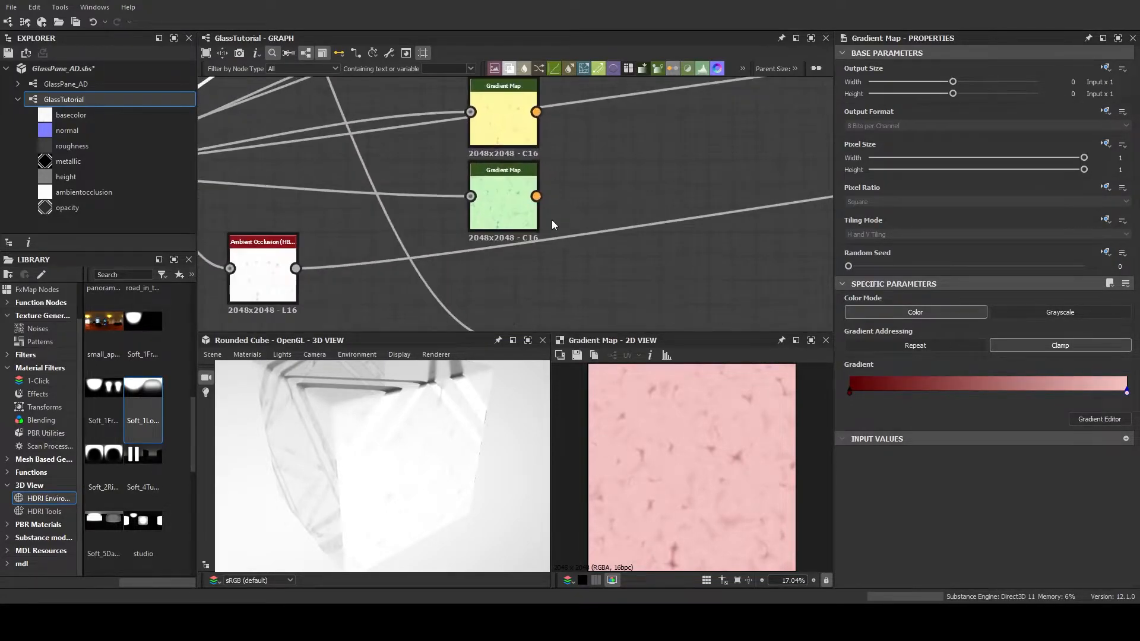
click(488, 188)
middle_drag(595, 209, 620, 163)
key(ctrl+d)
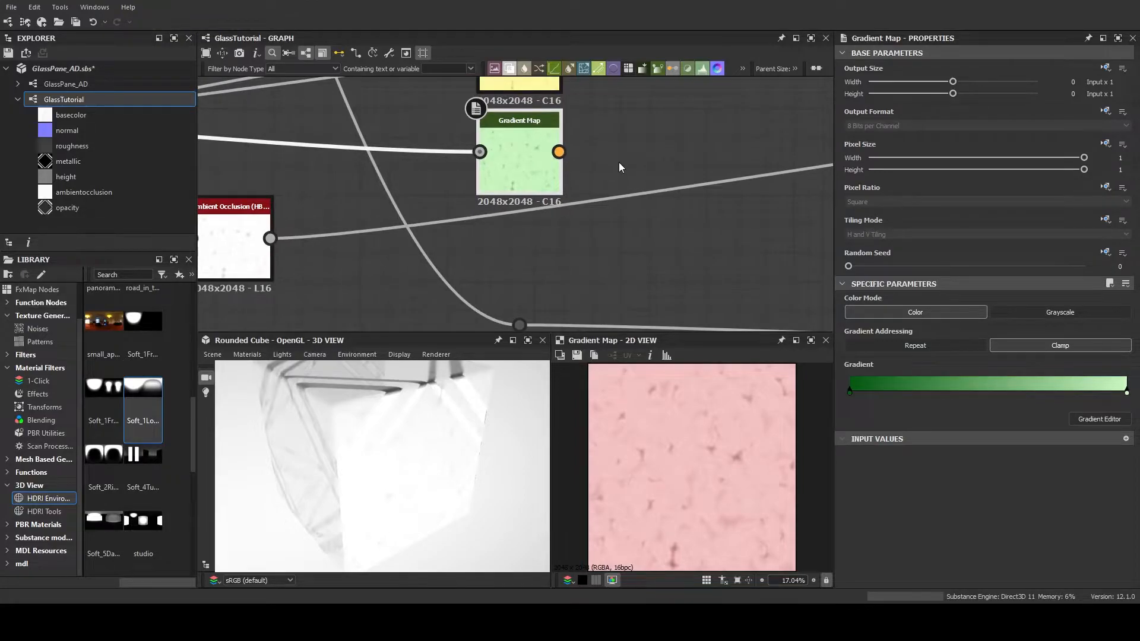
mouse_move(533, 255)
mouse_down()
mouse_move(533, 237)
mouse_move(534, 248)
mouse_up()
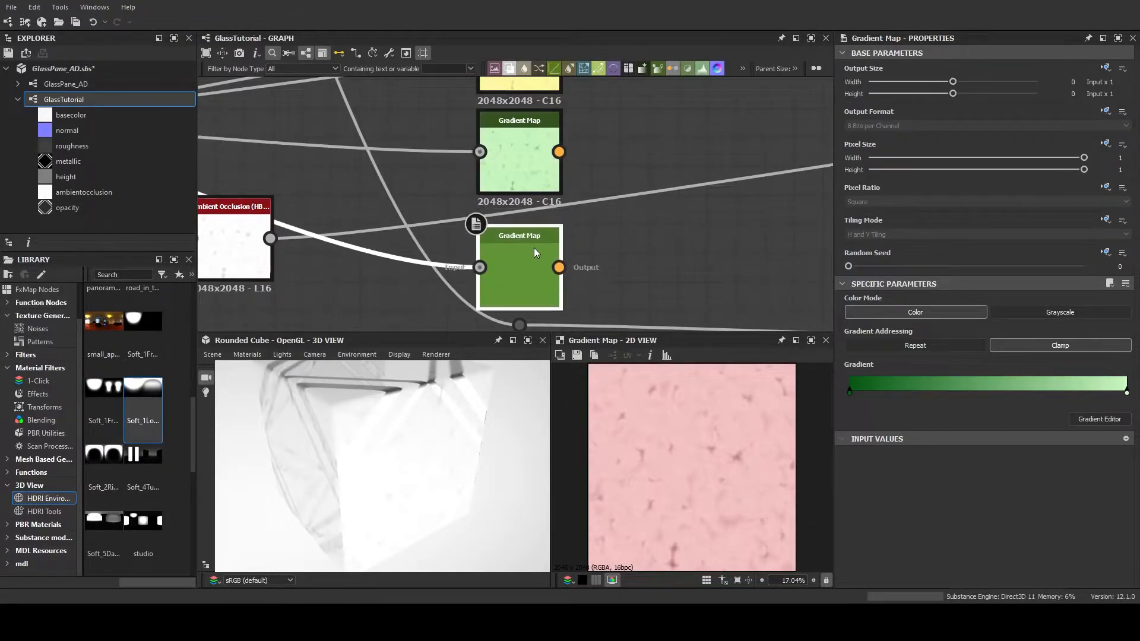
Preview the new copy and recolour its gradient to run from dark blue to light blue
middle_drag(615, 234, 626, 197)
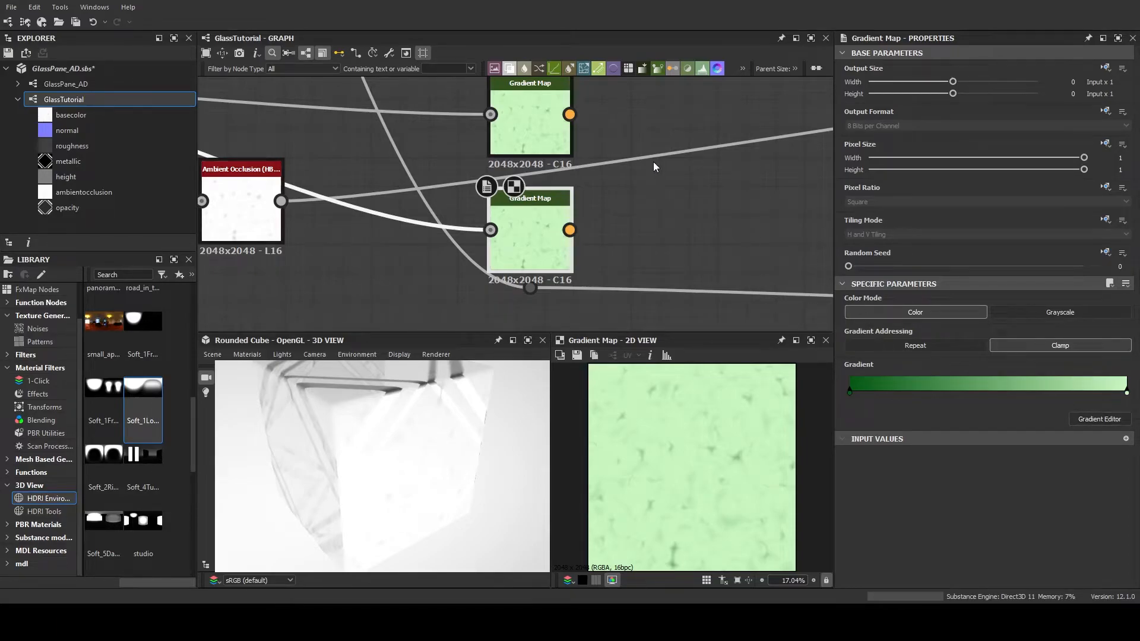
drag(773, 354, 775, 329)
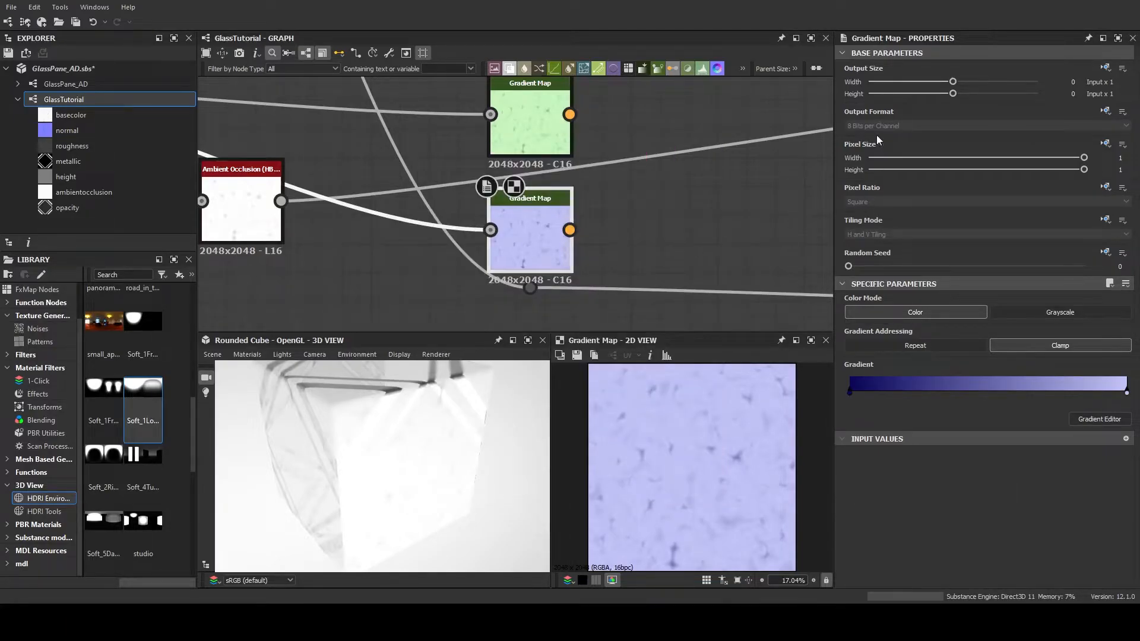
Duplicate the blue Gradient Map with its noise input and place the copy directly below it
key(ctrl+d)
drag(526, 323, 528, 327)
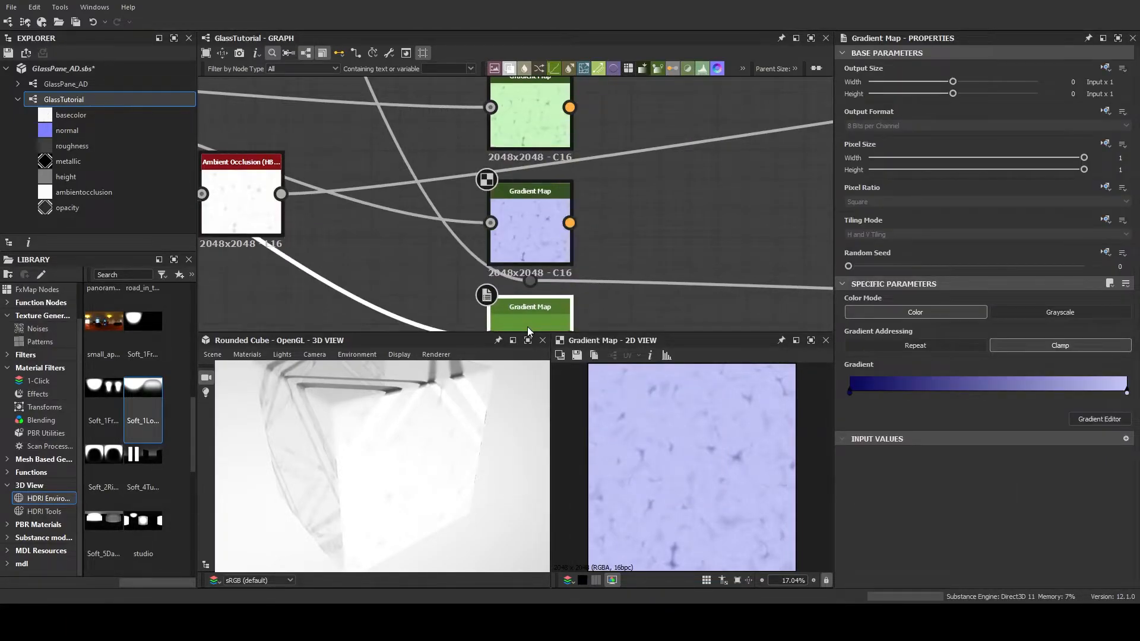
middle_drag(633, 287, 647, 187)
Recolour the lowest Gradient Map's gradient to run from dark purple to light purple and preview the node
click(1089, 425)
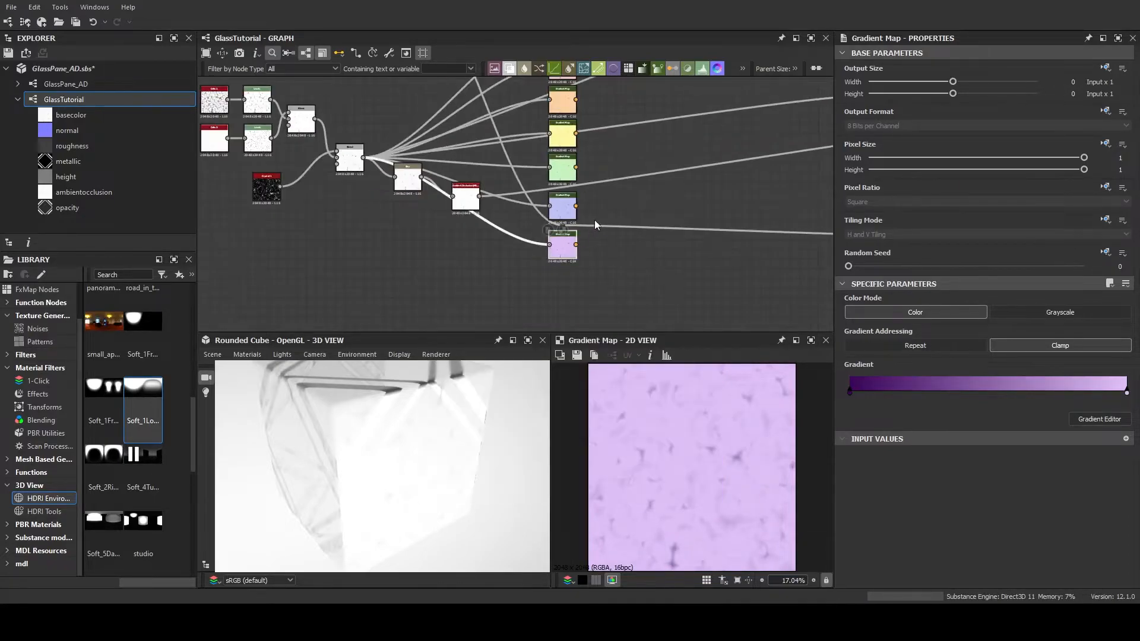
scroll(532, 240, up, 5)
middle_drag(552, 266, 535, 236)
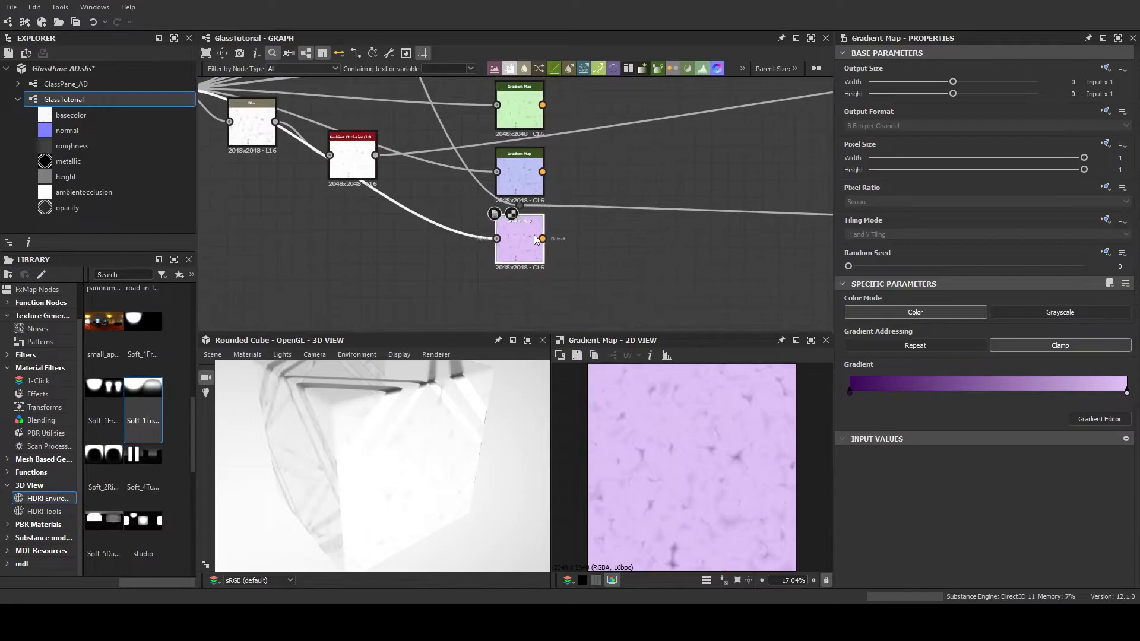
Duplicate the purple Gradient Map with its noise input and place the copy directly below it
key(ctrl+d)
click(523, 304)
middle_drag(606, 259, 608, 276)
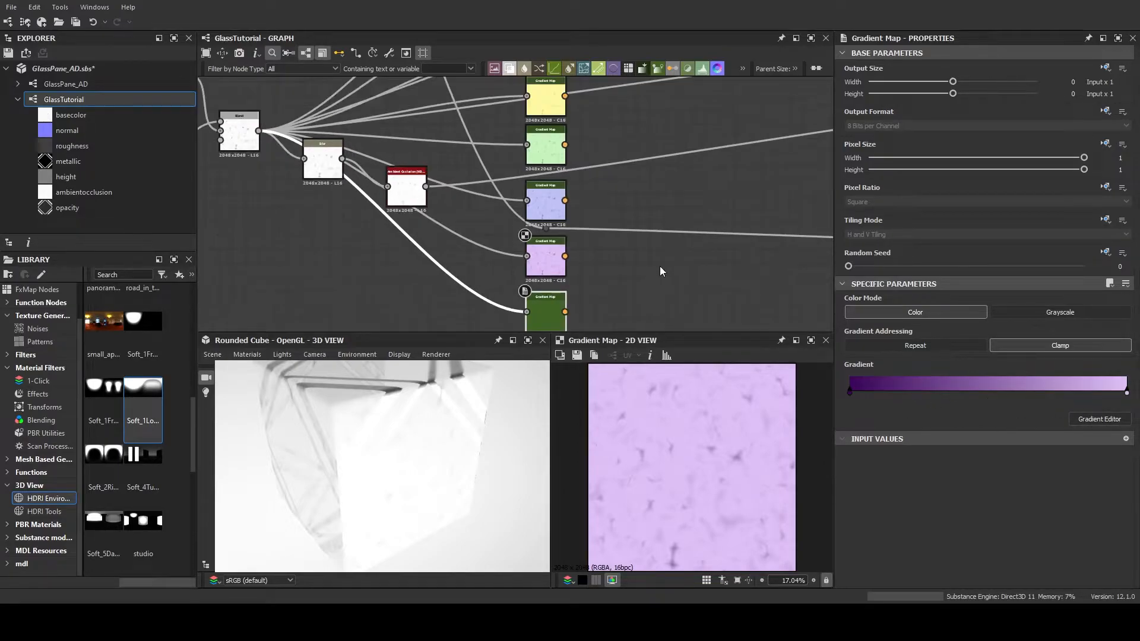
middle_drag(660, 266, 658, 201)
Recolour the lowest Gradient Map's gradient to run from dark grey #373737 to white and preview the node
scroll(658, 200, up, 1)
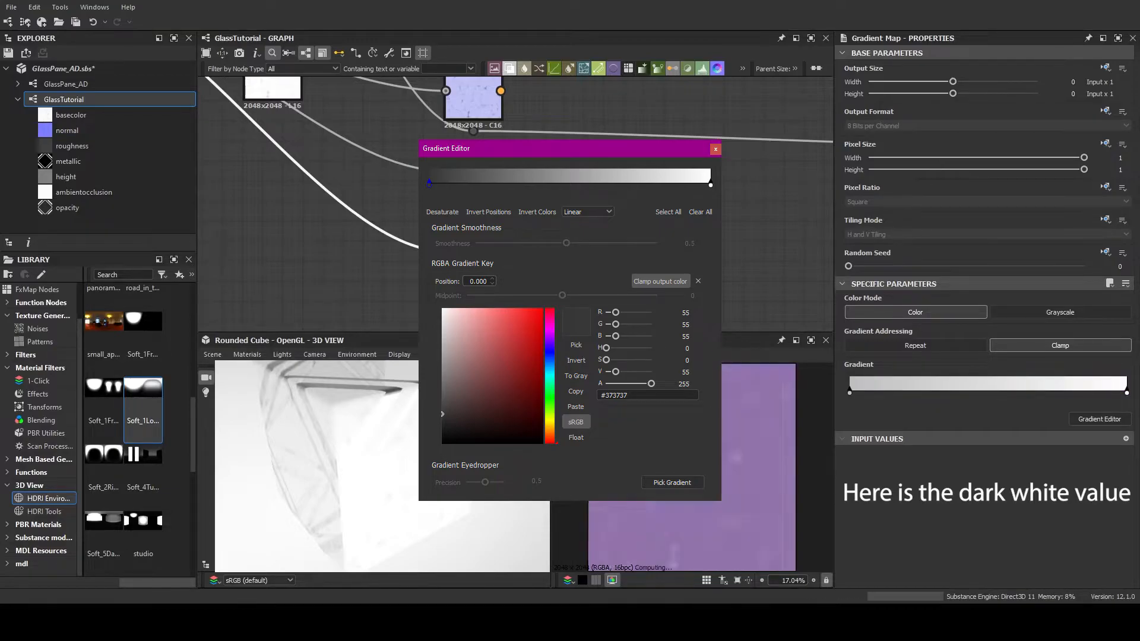
scroll(458, 119, up, 5)
middle_drag(475, 237, 473, 155)
scroll(494, 154, down, 3)
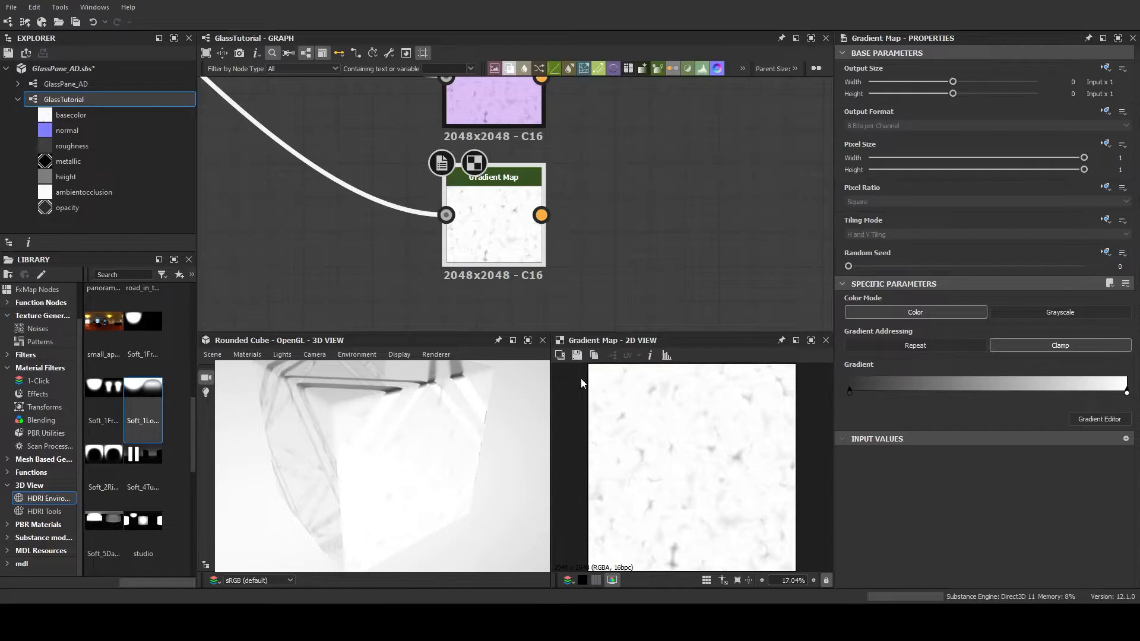
scroll(584, 254, down, 3)
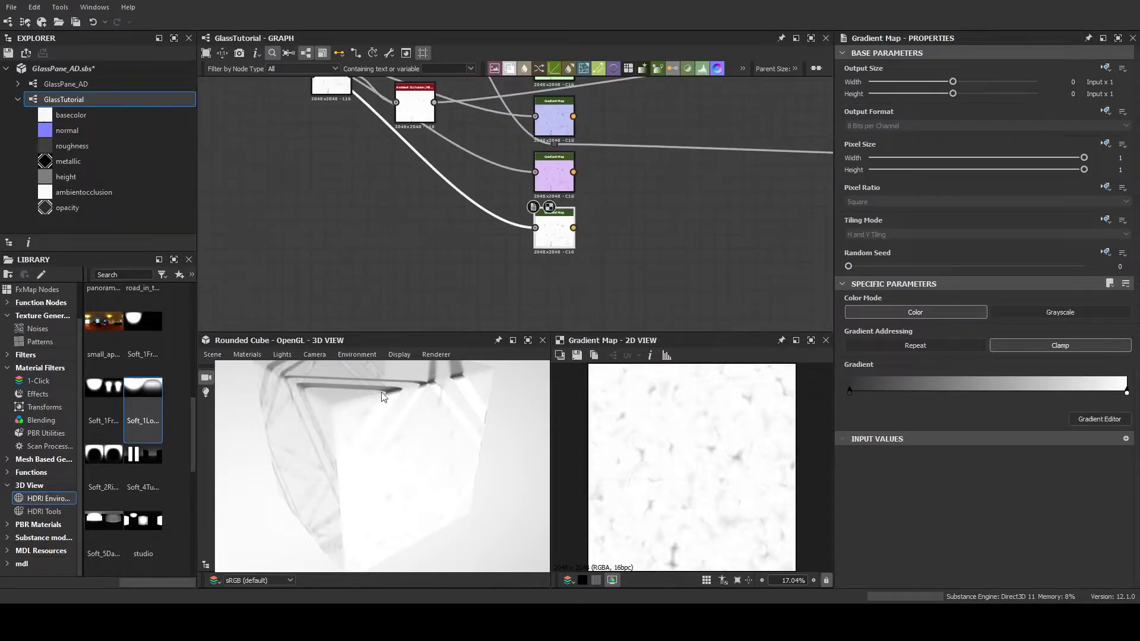
Move the group of noise, Blend, Blur and Ambient Occlusion nodes farther away from the column of Gradient Maps
drag(369, 443, 382, 465)
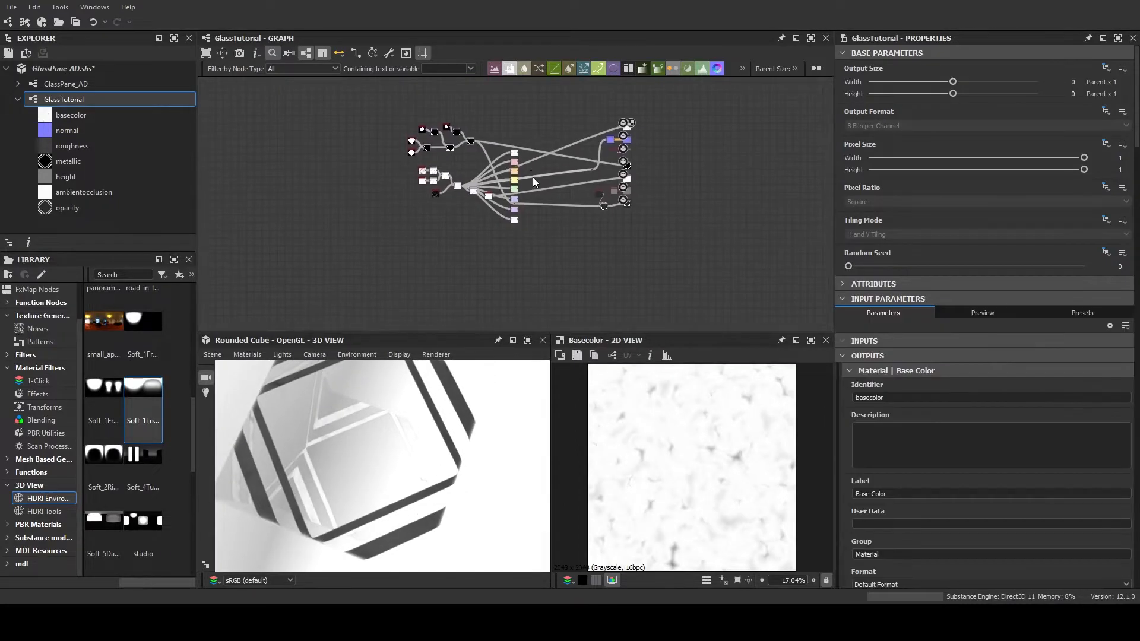
scroll(532, 177, up, 6)
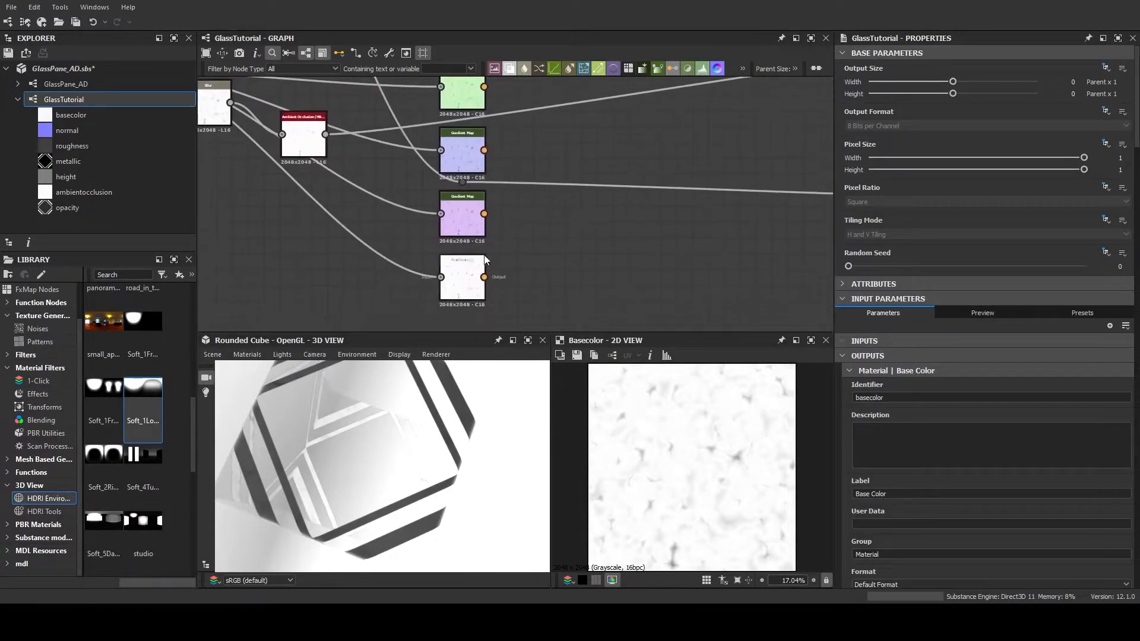
click(483, 258)
scroll(600, 233, down, 5)
middle_drag(585, 201, 573, 232)
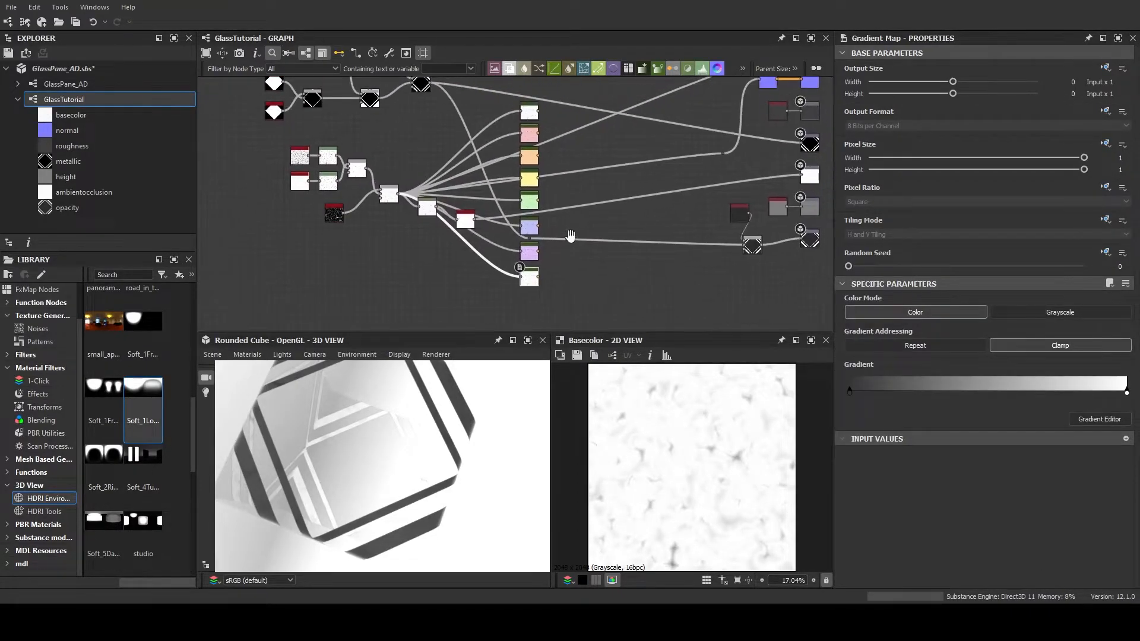
middle_drag(440, 253, 482, 250)
drag(313, 134, 502, 245)
drag(397, 165, 348, 172)
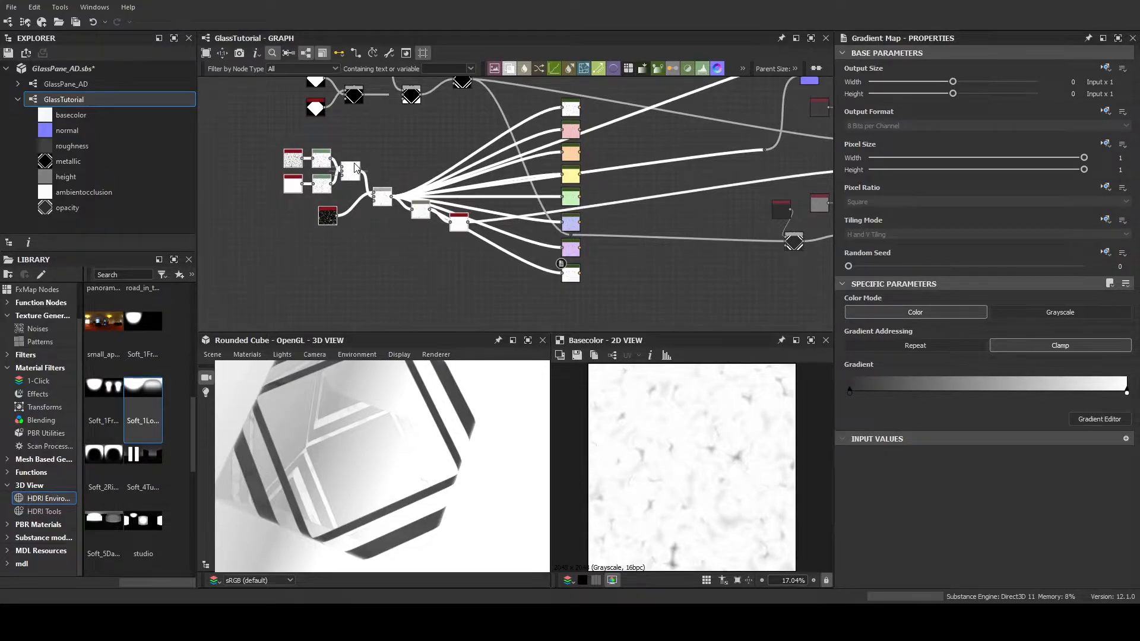
click(455, 290)
Add a Dot node beside the final noise Blend and reroute all of the Blend's outgoing connections through it
scroll(478, 267, up, 2)
scroll(429, 262, down, 2)
drag(497, 105, 510, 241)
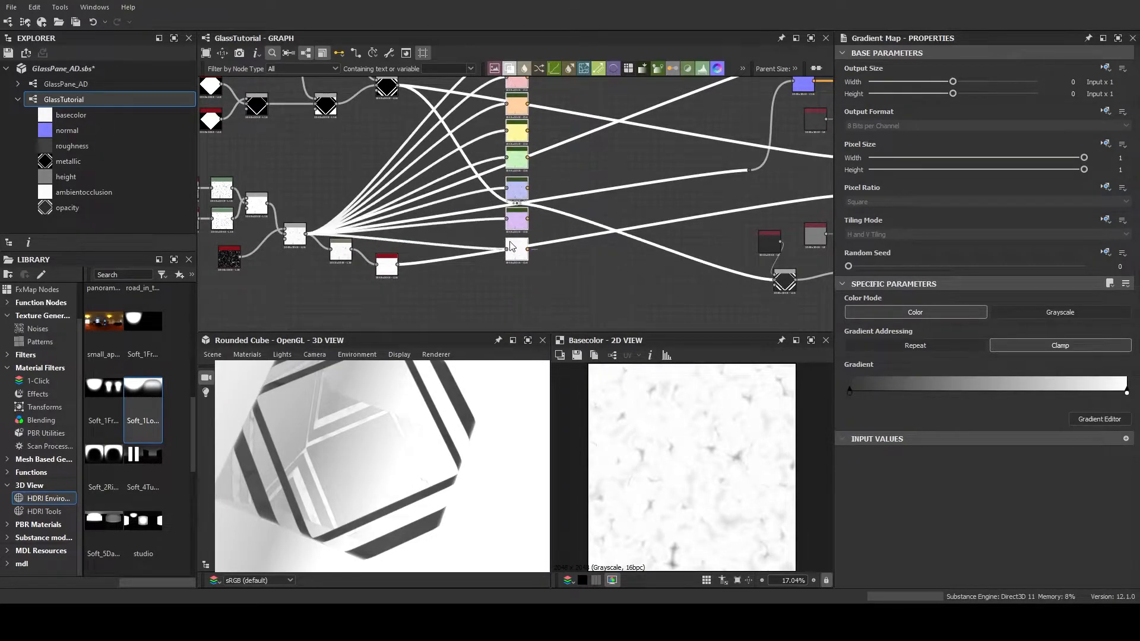
scroll(306, 234, up, 4)
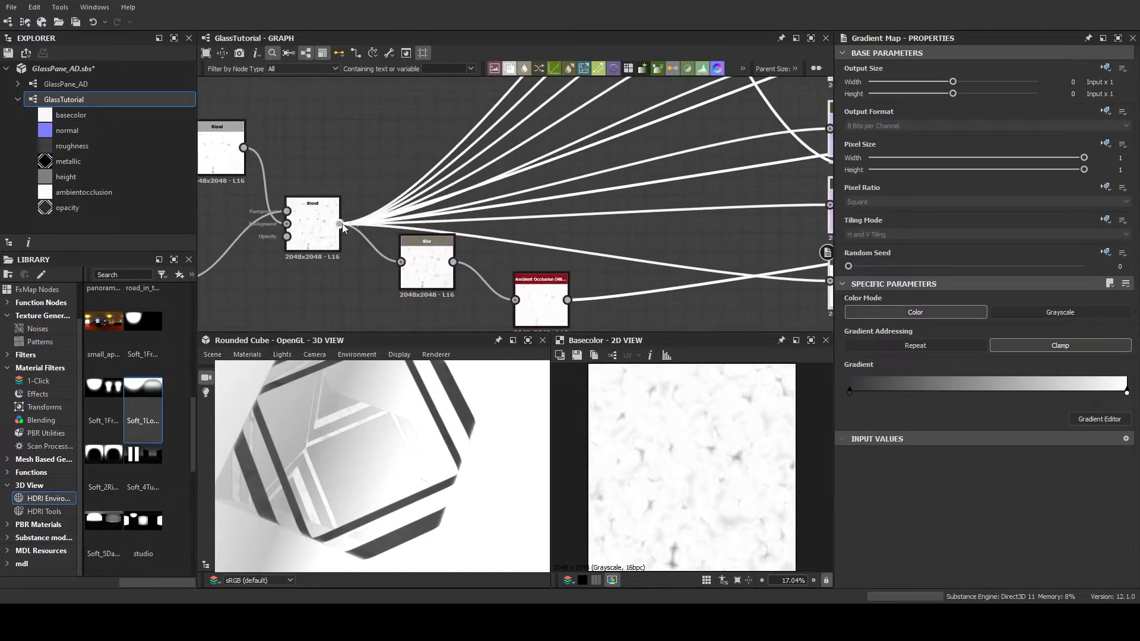
drag(377, 190, 384, 179)
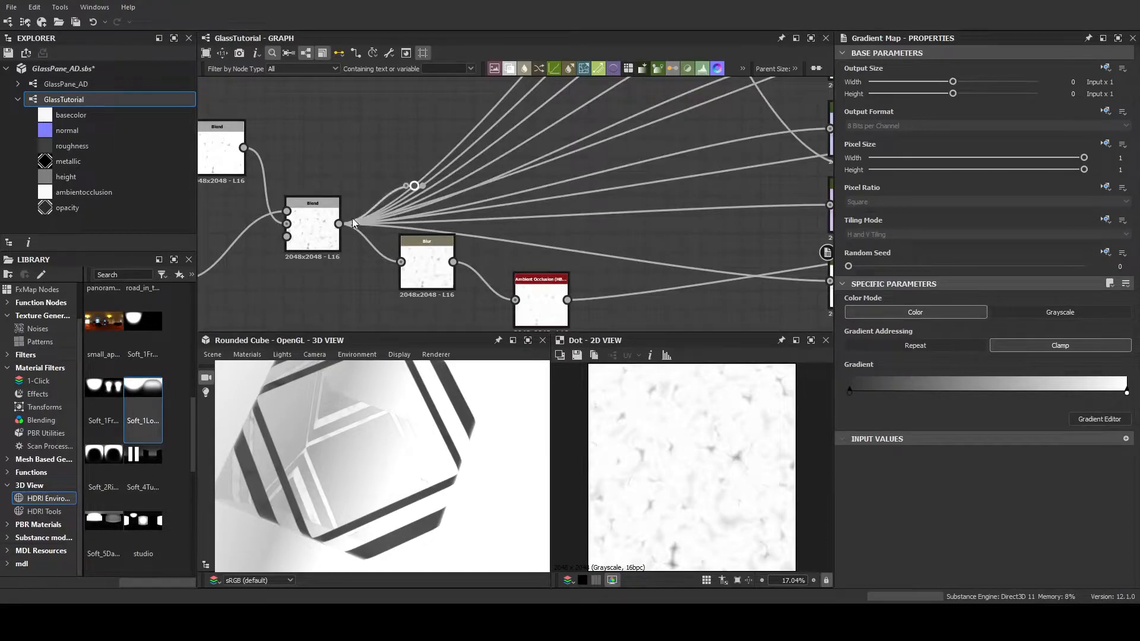
shift+drag(340, 226, 414, 186)
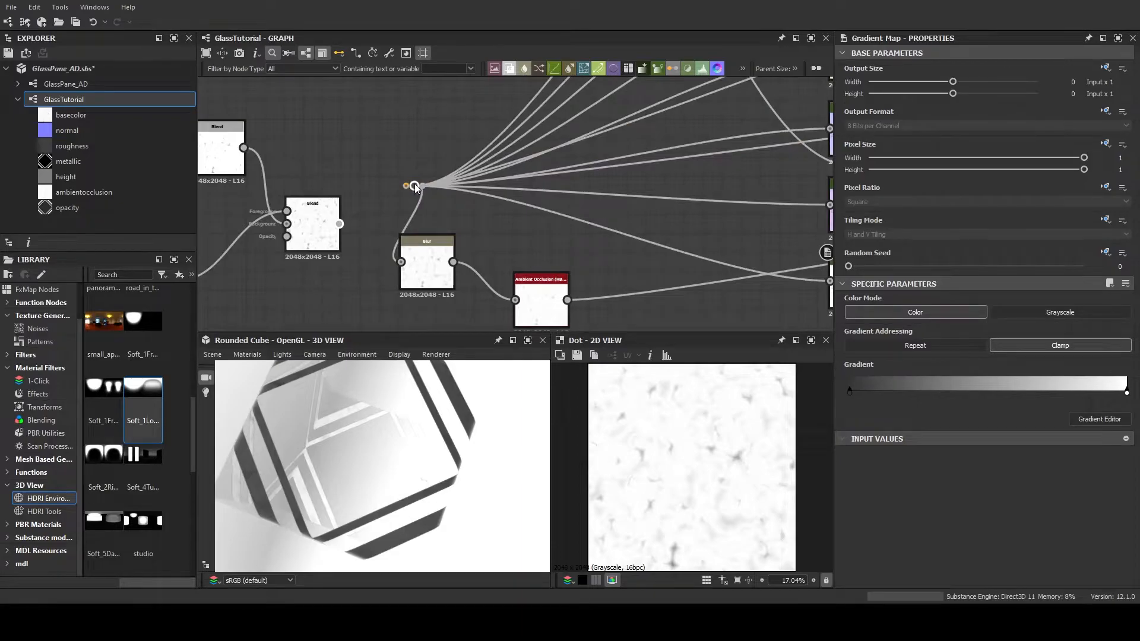
Raise the new Dot node above the noise Blend and lower the dot on the normal-map connection to tidy the links
scroll(443, 205, down, 3)
middle_drag(511, 189, 448, 221)
scroll(425, 243, down, 3)
scroll(449, 220, up, 3)
drag(347, 259, 322, 208)
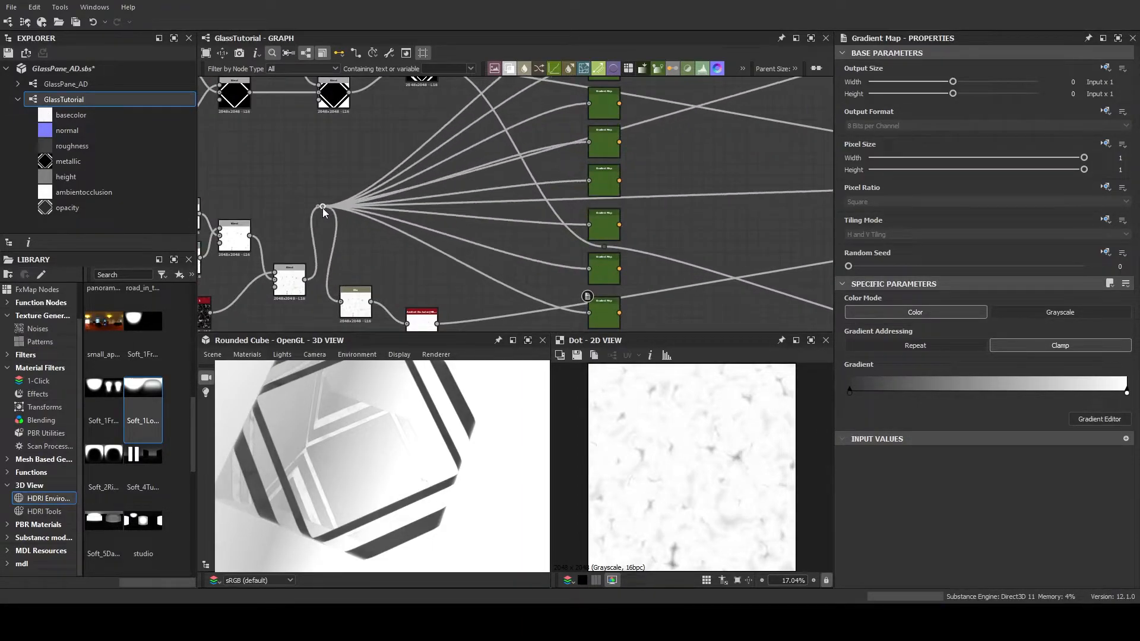
scroll(467, 213, down, 3)
middle_drag(466, 209, 436, 229)
scroll(436, 229, up, 3)
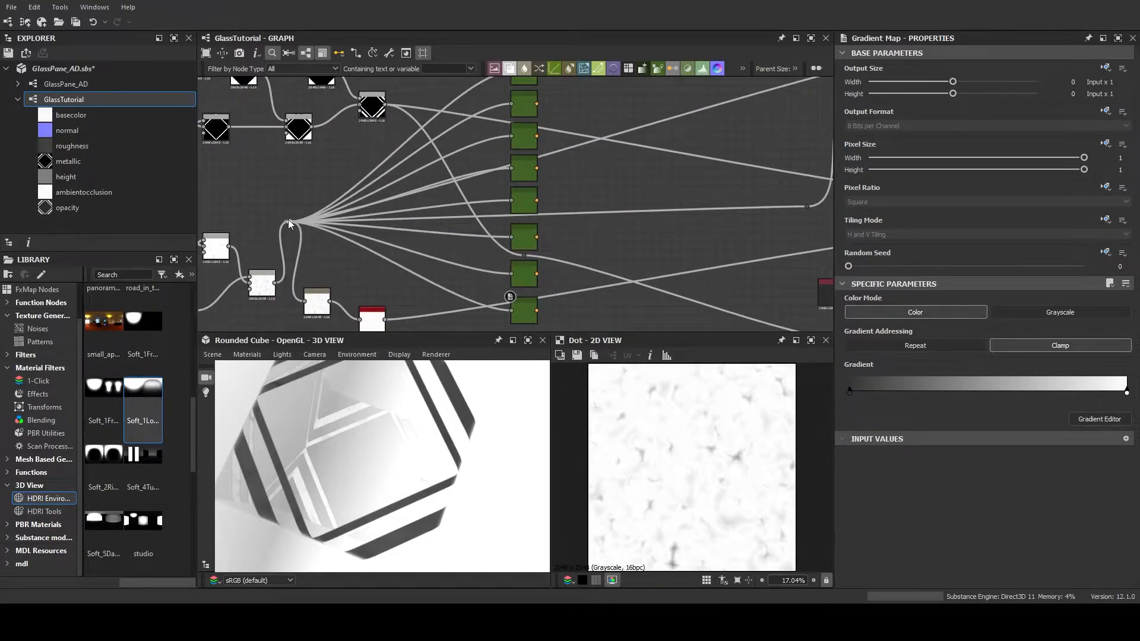
drag(287, 219, 294, 212)
drag(807, 205, 807, 219)
scroll(700, 196, down, 2)
middle_drag(653, 198, 604, 199)
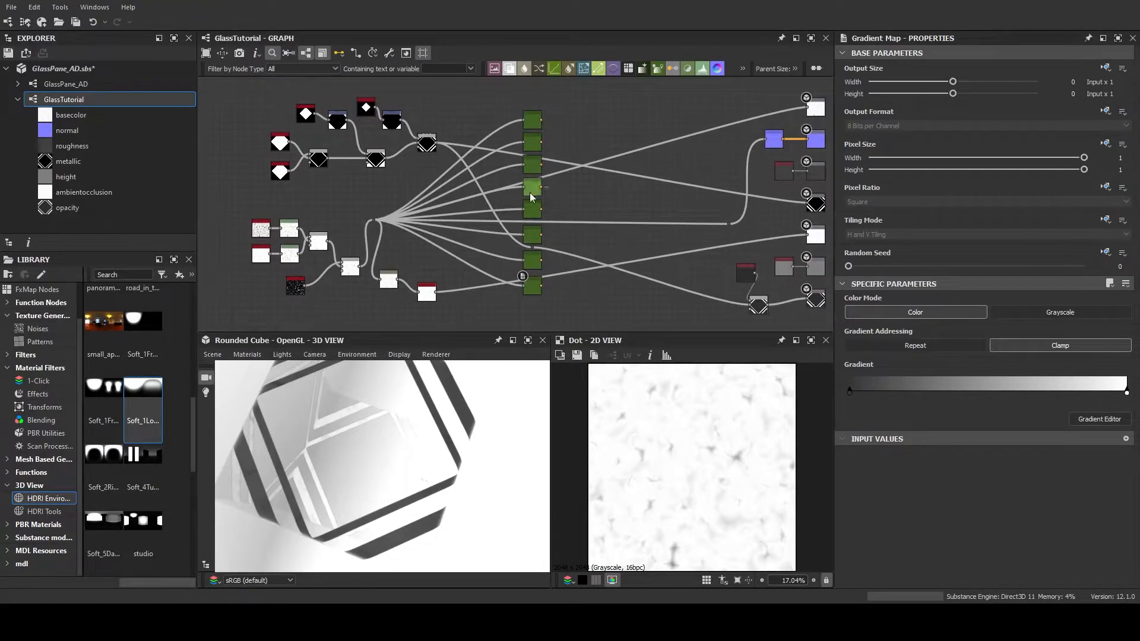
Preview each of the eight Gradient Map nodes in turn, from the uppermost to the lowest
double_click(532, 124)
double_click(533, 145)
double_click(533, 167)
double_click(533, 188)
double_click(533, 209)
double_click(533, 235)
double_click(533, 260)
double_click(533, 286)
middle_drag(563, 226, 514, 218)
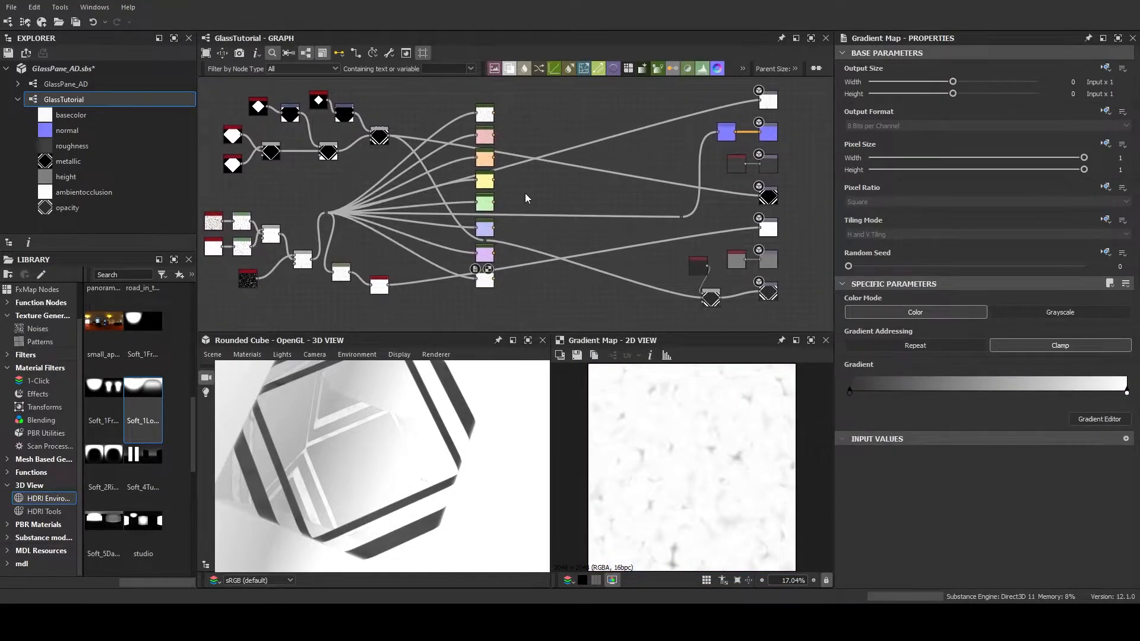
Add a Multi Switch Color node beside the Gradient Maps and set its Input Number to 8
scroll(525, 194, up, 3)
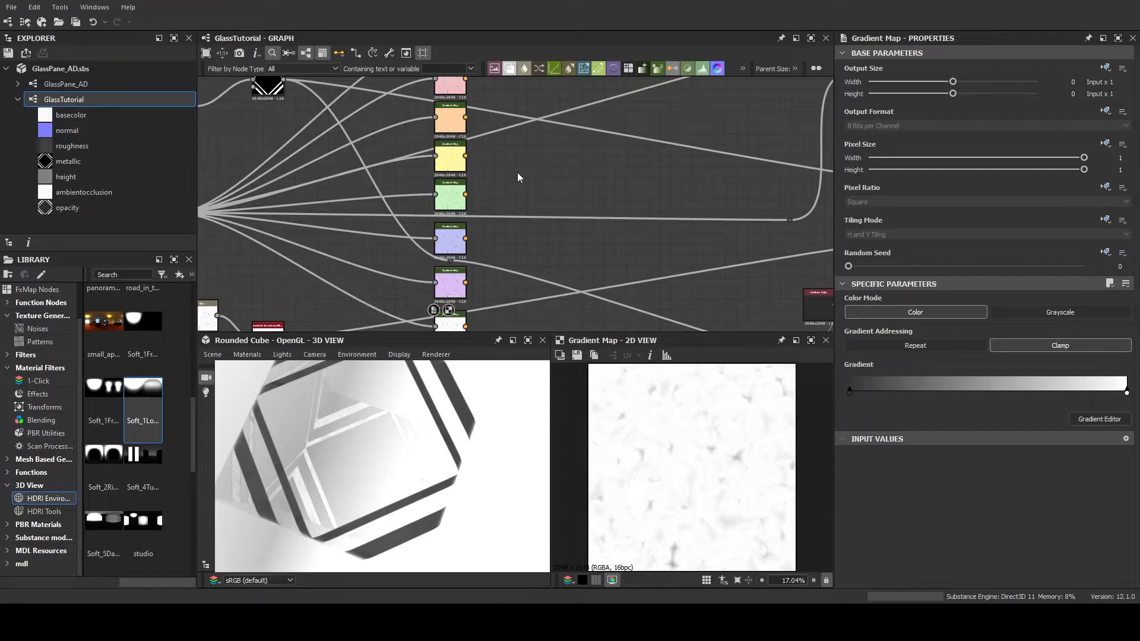
scroll(524, 177, down, 4)
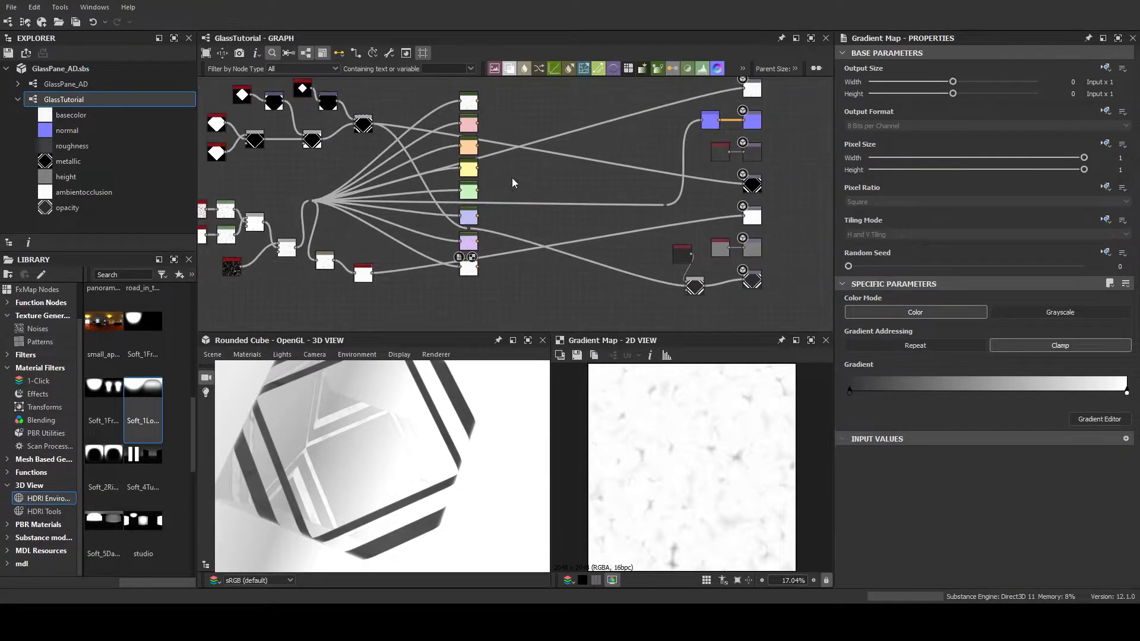
middle_drag(514, 183, 491, 186)
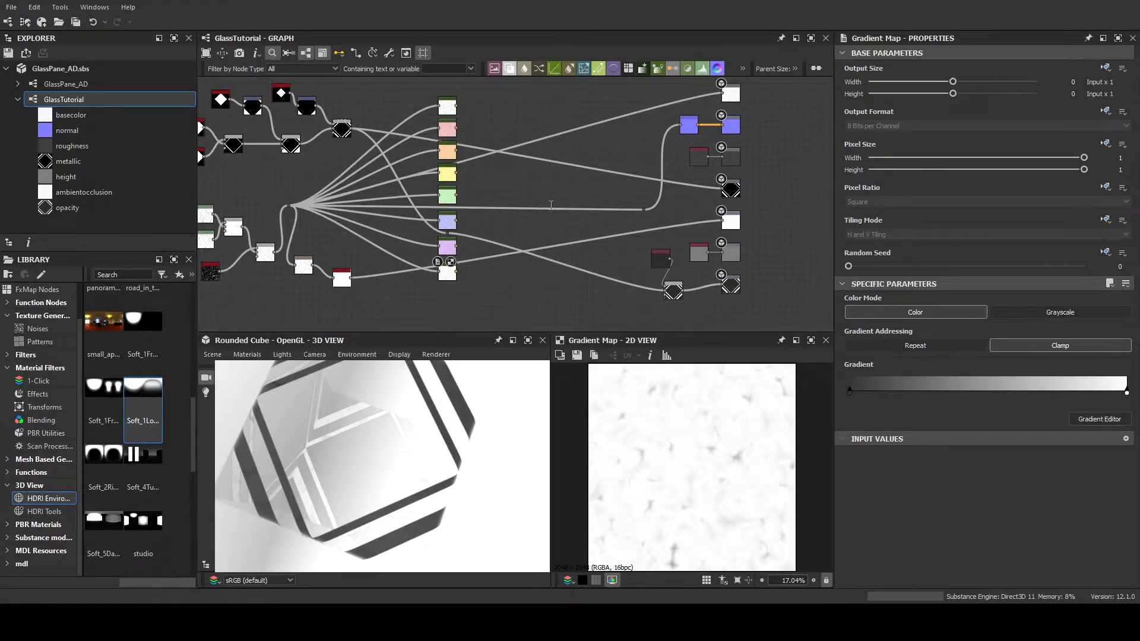
click(552, 207)
scroll(497, 202, up, 3)
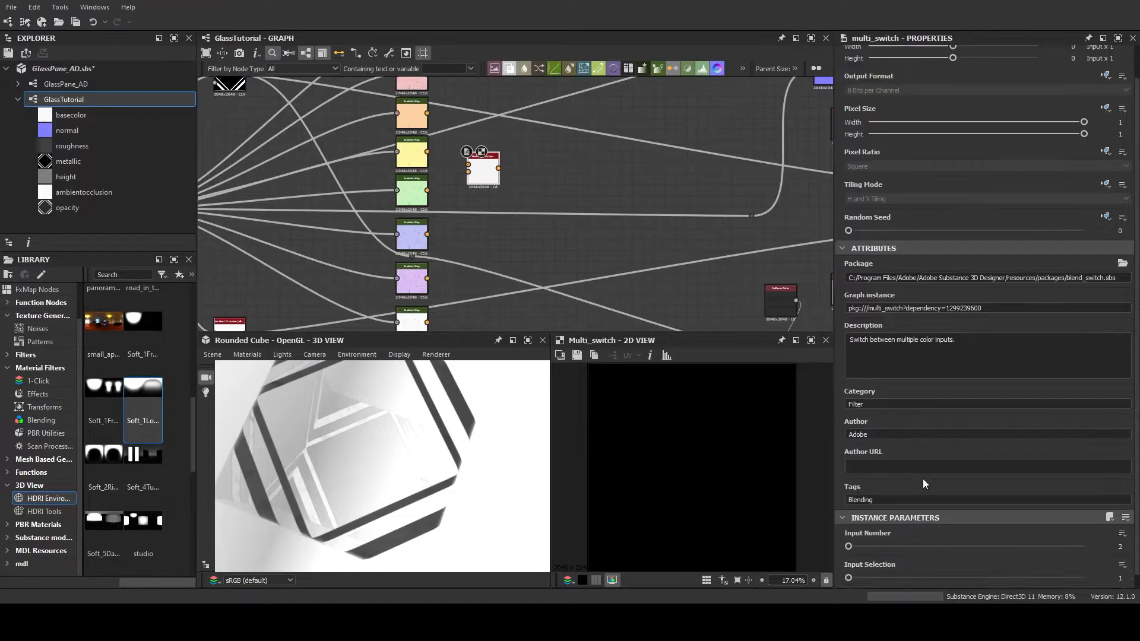
scroll(525, 230, down, 2)
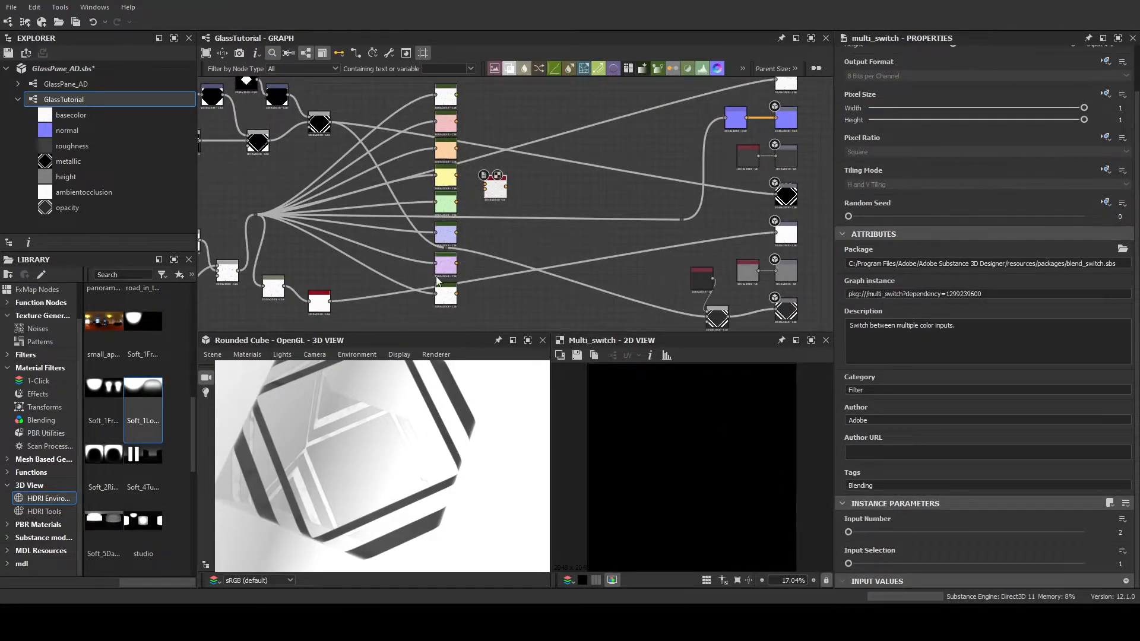
click(1120, 532)
text(8)
key(Return)
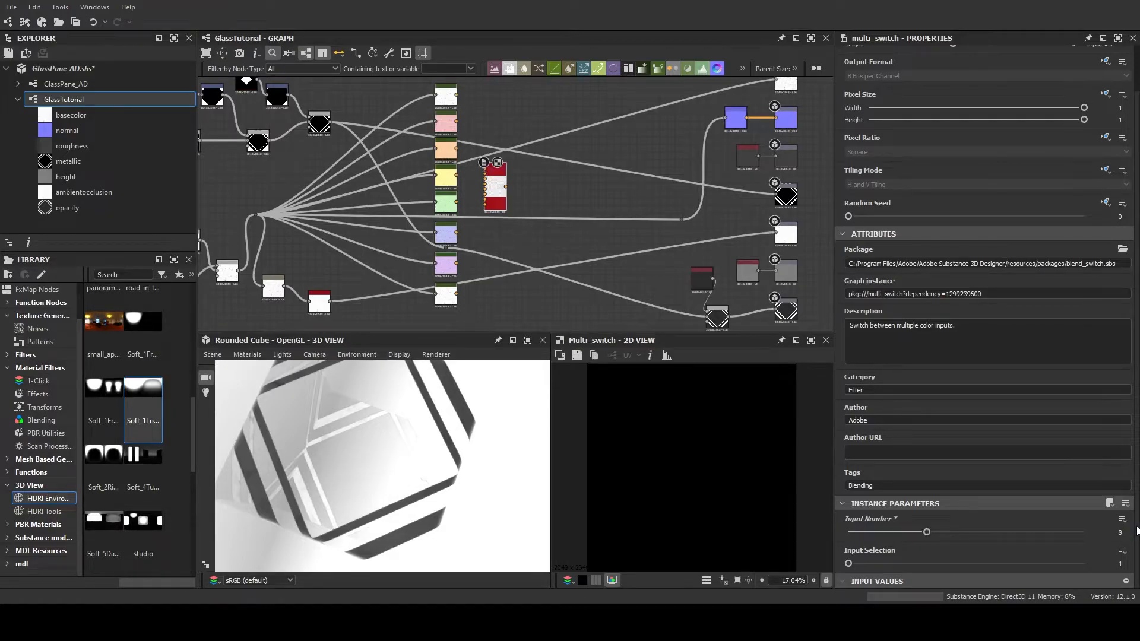
Connect the upper white, red, orange, yellow and green Gradient Maps to inputs 1 to 5 of the Multi Switch Color node
scroll(476, 270, up, 2)
drag(479, 121, 542, 243)
scroll(487, 191, up, 3)
drag(475, 179, 542, 255)
drag(475, 247, 543, 268)
middle_drag(474, 309, 415, 190)
drag(414, 193, 486, 162)
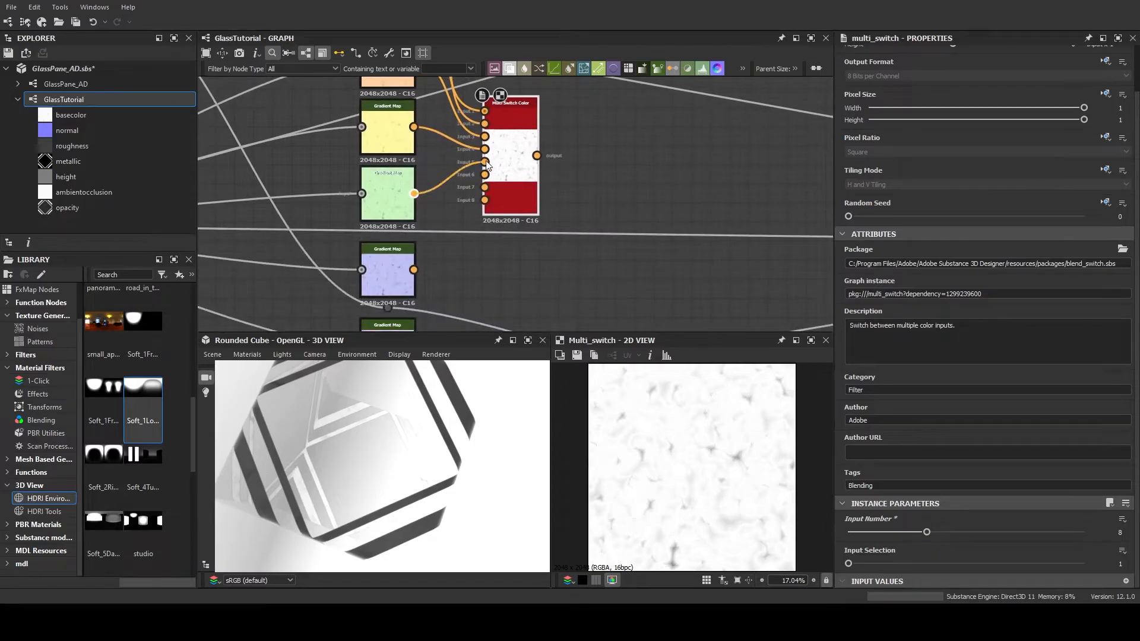
Connect the blue, purple and lowest white Gradient Maps to inputs 6 to 8 of the Multi Switch Color node
drag(414, 269, 483, 176)
middle_drag(469, 190, 478, 165)
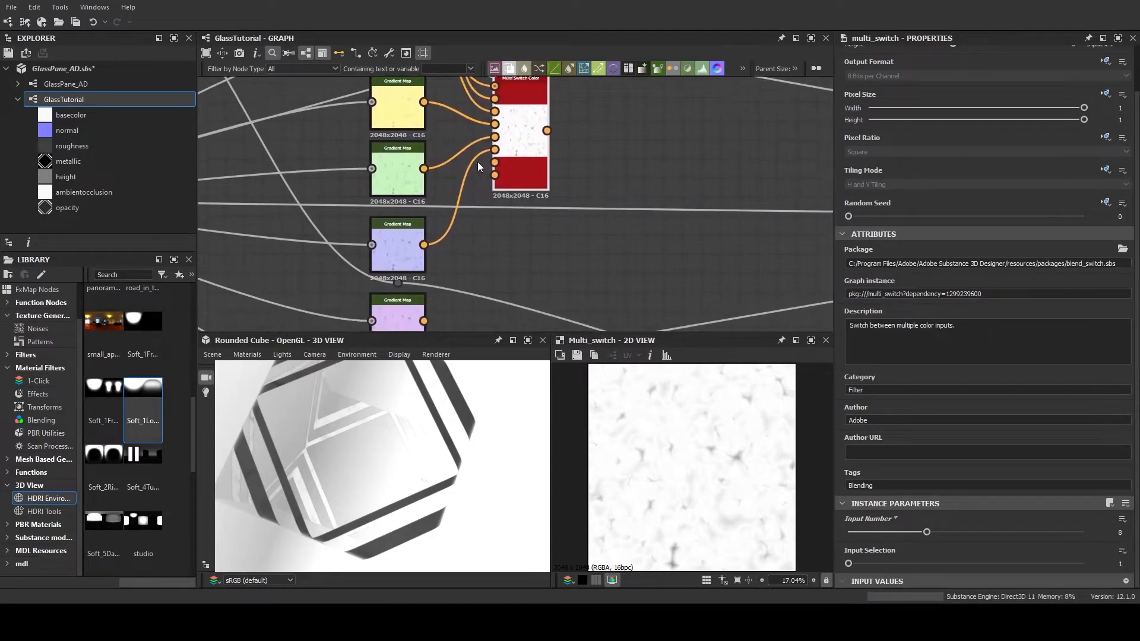
drag(424, 320, 494, 162)
scroll(453, 285, down, 3)
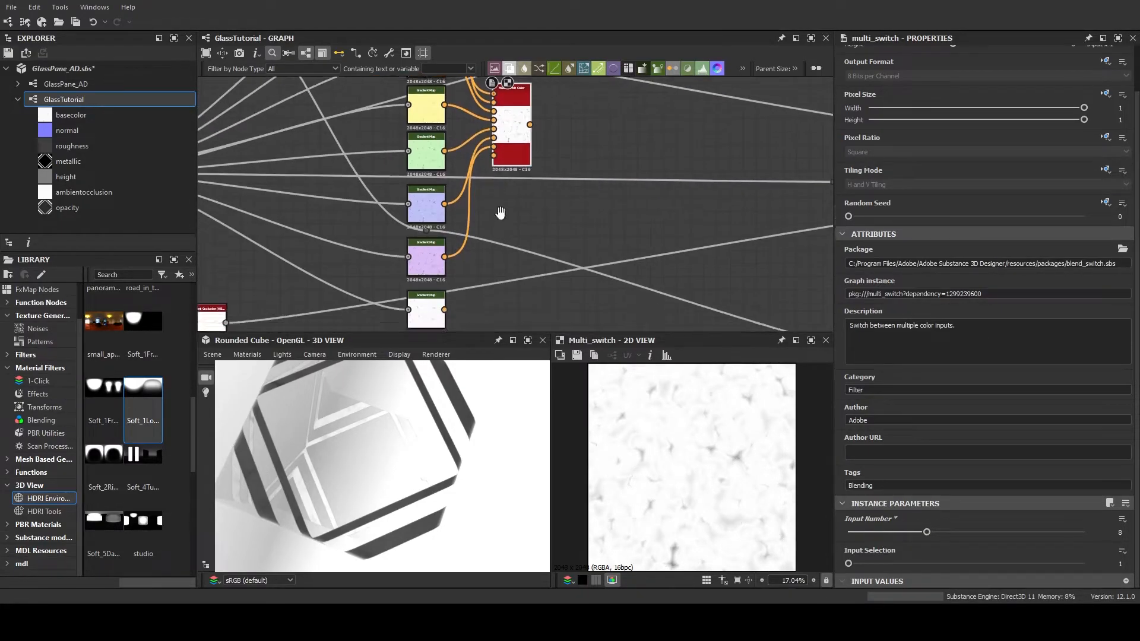
drag(445, 290, 495, 136)
middle_drag(554, 164, 543, 226)
scroll(498, 221, down, 1)
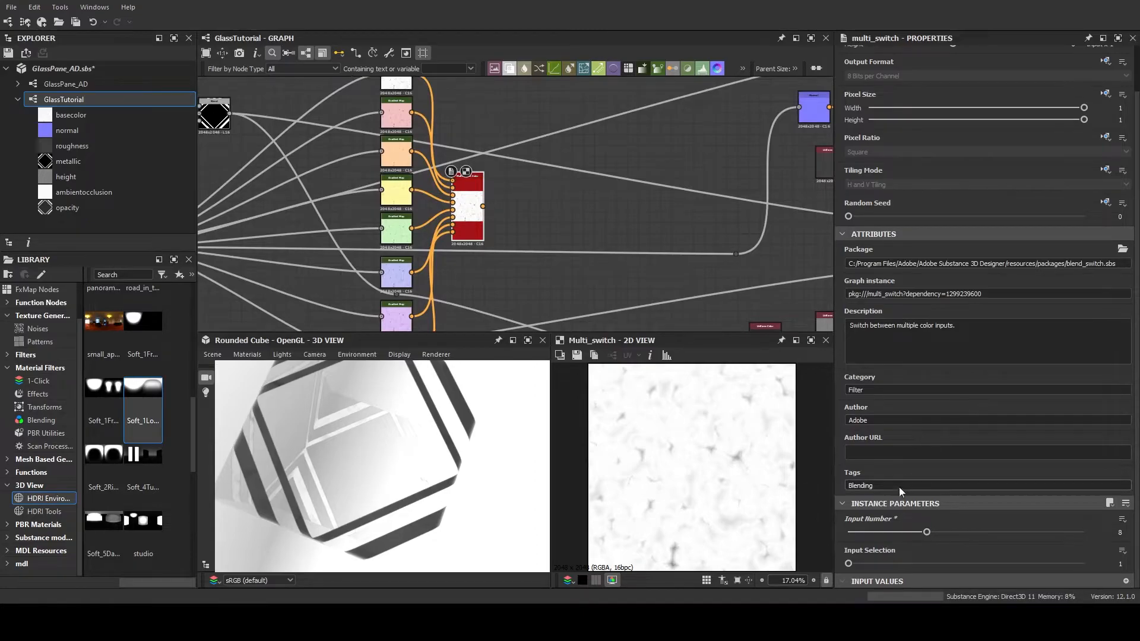
Expose the Multi Switch Color node's Input Selection as a new graph input named GlassColor
scroll(653, 462, down, 1)
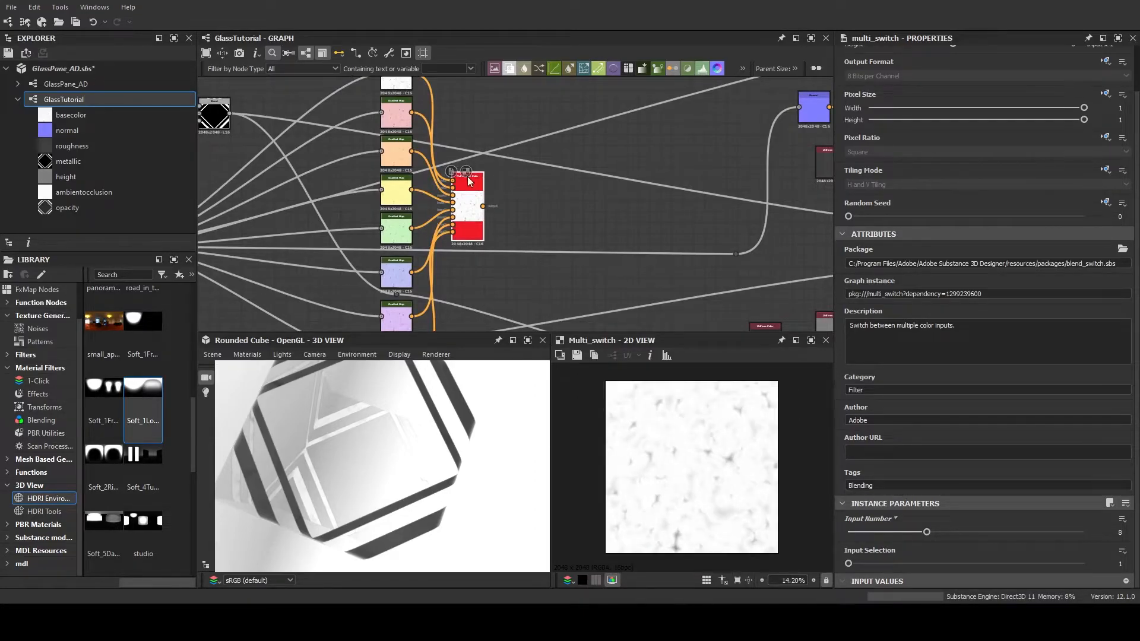
scroll(388, 244, down, 3)
scroll(400, 273, up, 2)
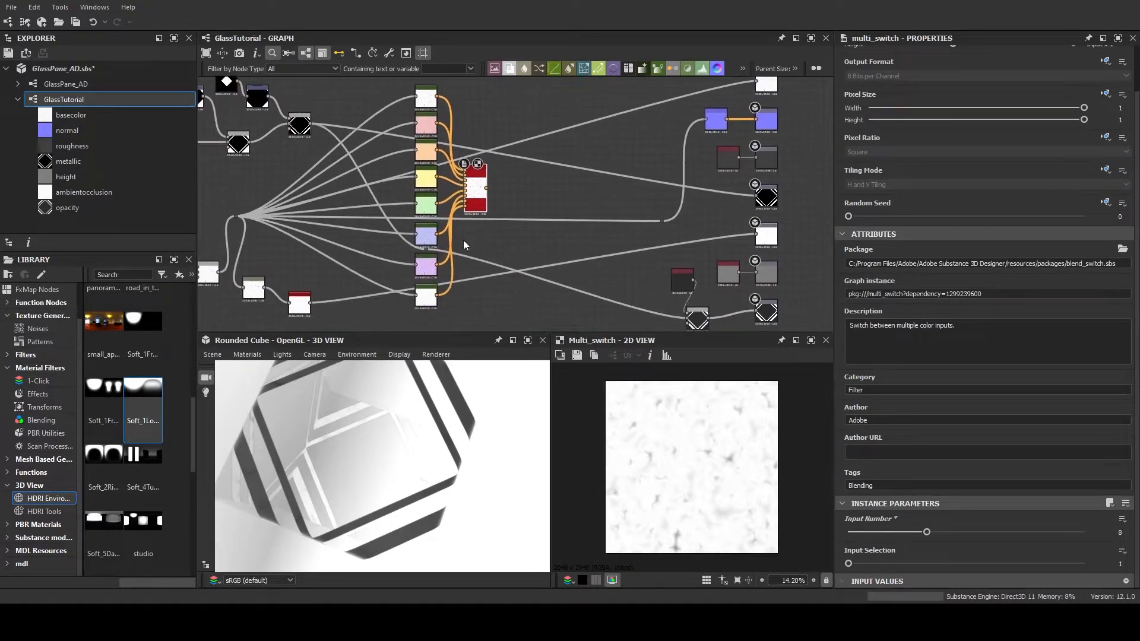
middle_drag(468, 268, 473, 255)
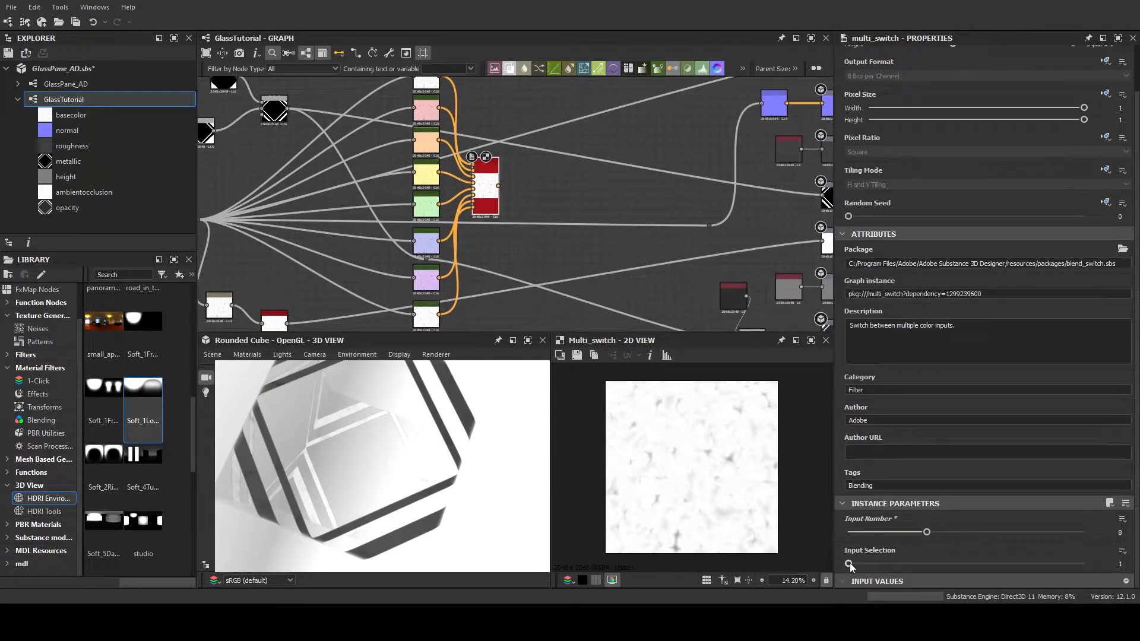
mouse_move(850, 562)
mouse_down()
mouse_move(1070, 562)
mouse_move(832, 554)
mouse_up()
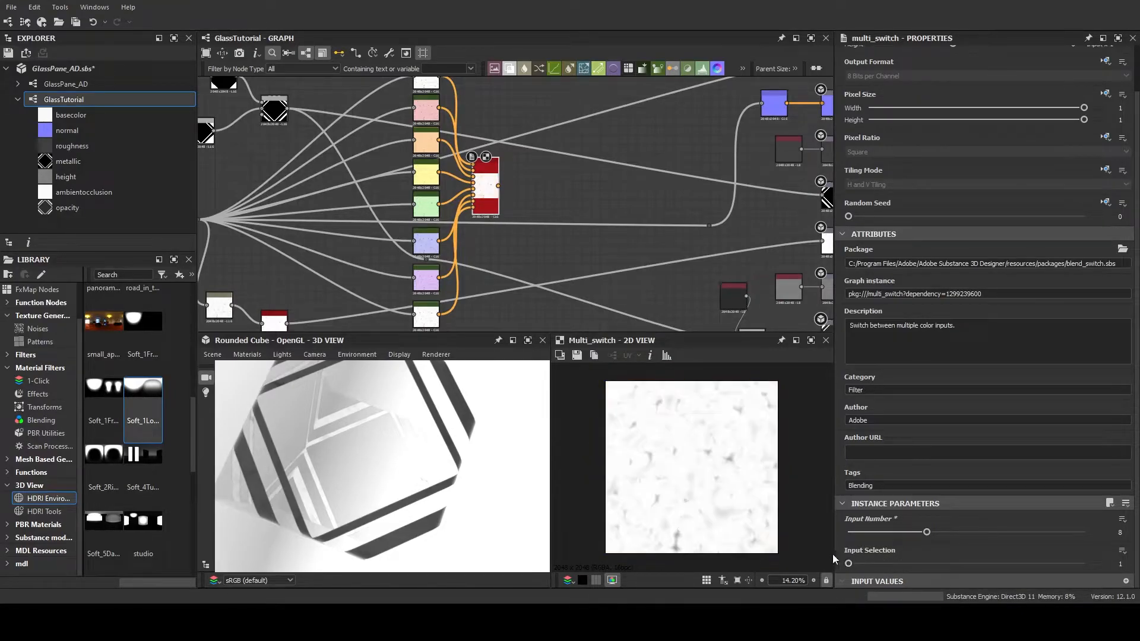
click(1122, 551)
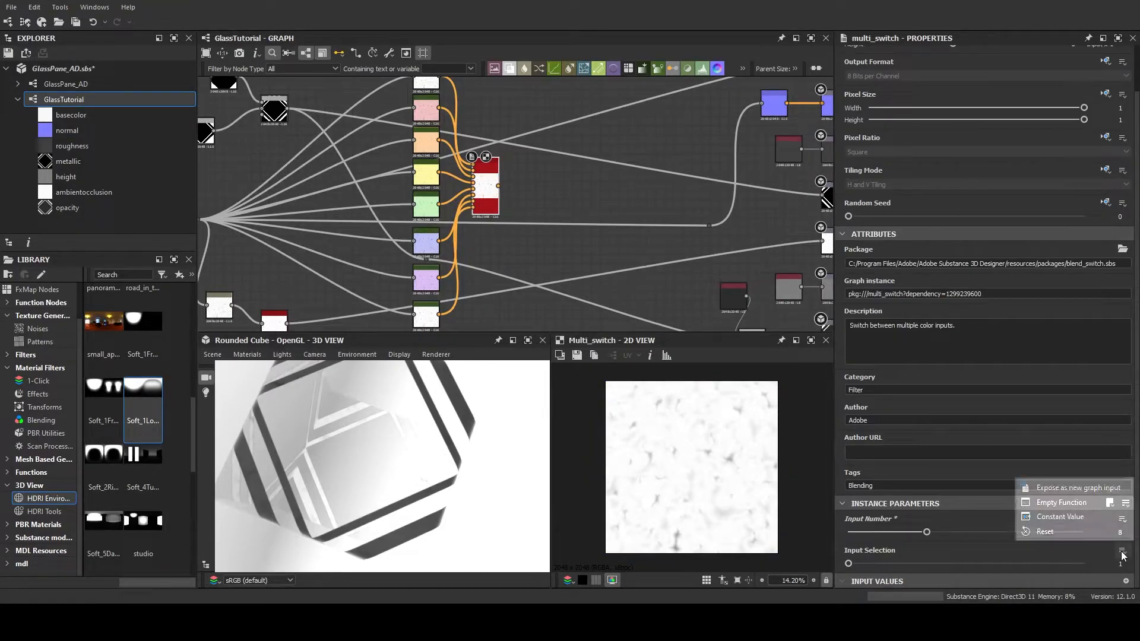
click(1092, 489)
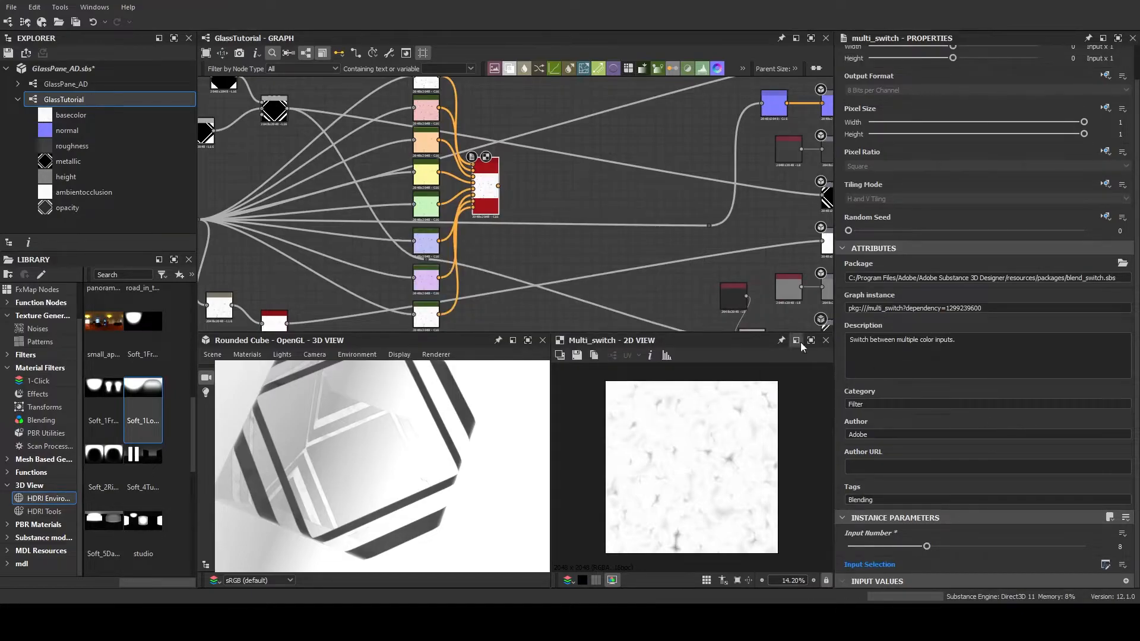
Review the graph's GlassColor parameter settings and test different GlassColor values in the input parameter preview
click(621, 198)
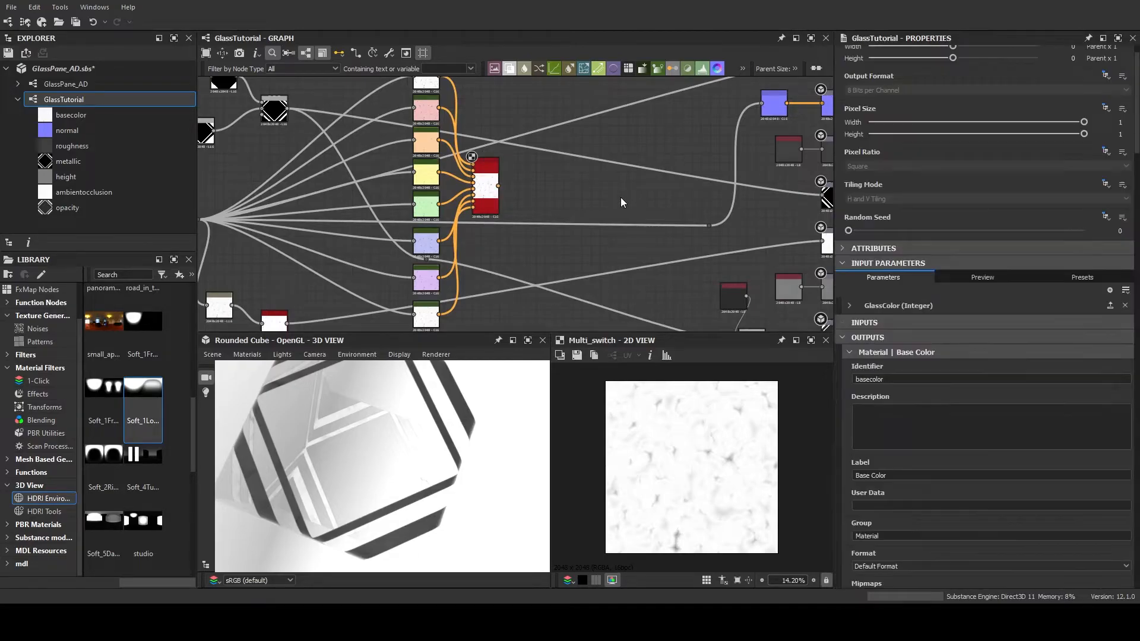
click(850, 304)
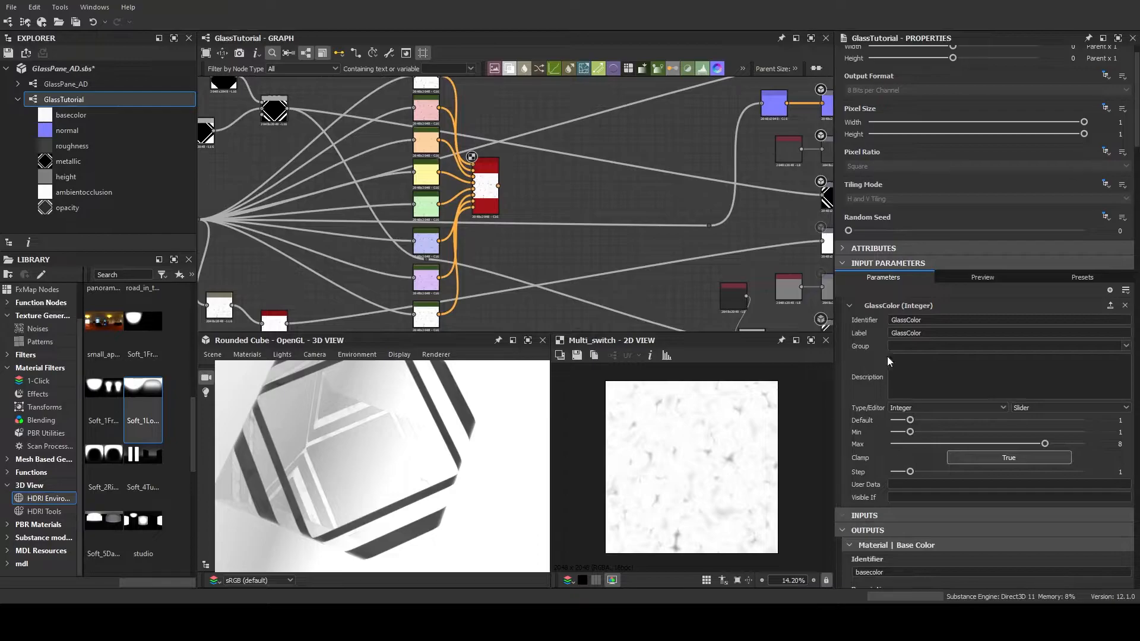
click(985, 278)
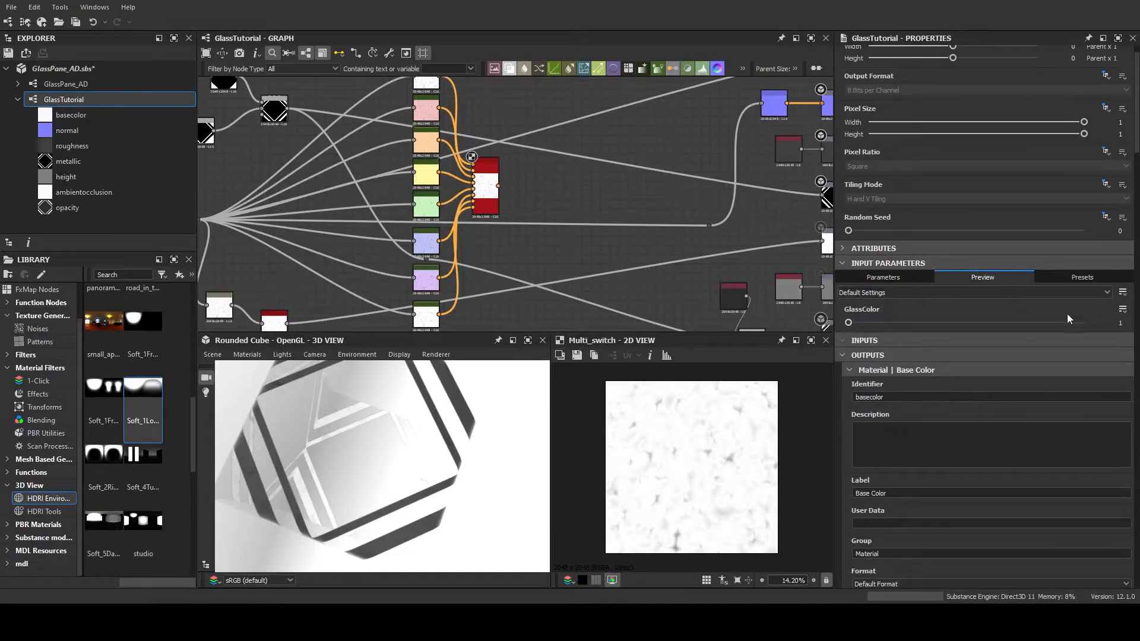
drag(856, 323, 1058, 332)
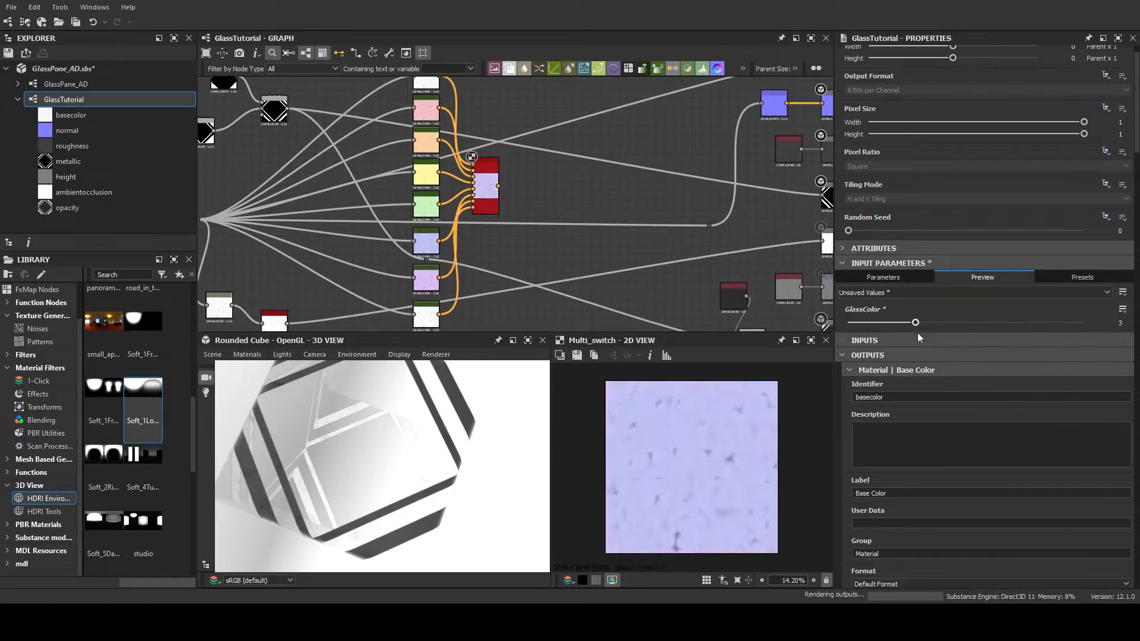
click(882, 278)
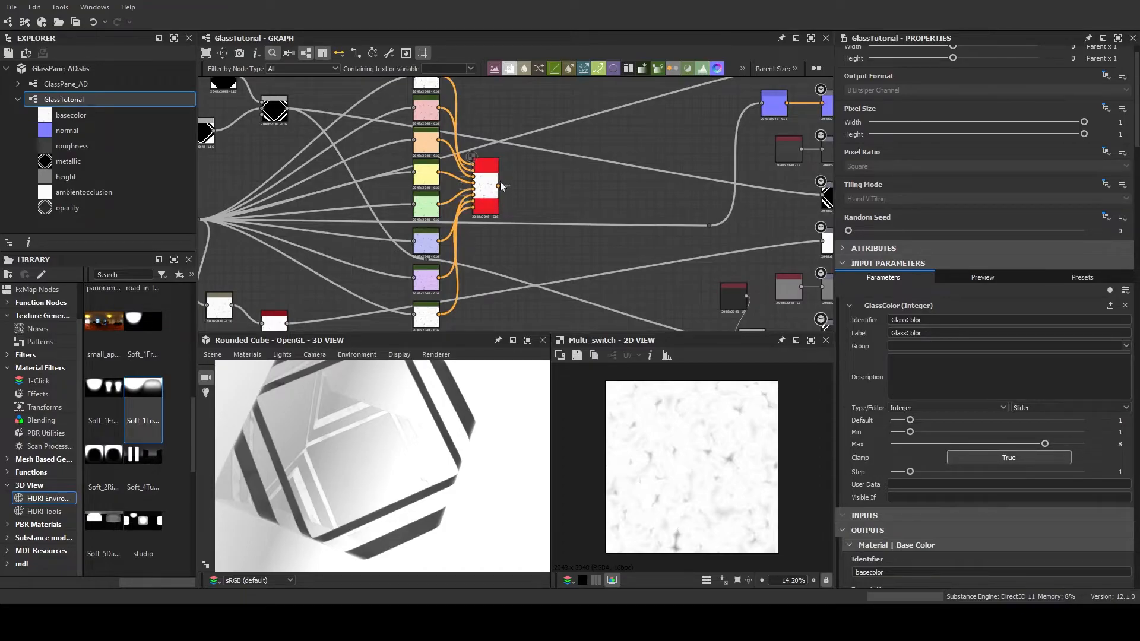
Add a Gradient Map fed by the diamond frame mask and place it above the glass colour Gradient Maps
scroll(524, 221, down, 3)
scroll(550, 207, up, 4)
middle_drag(550, 205, 601, 245)
scroll(508, 139, down, 1)
drag(423, 391, 389, 431)
middle_drag(373, 167, 357, 190)
scroll(327, 184, up, 1)
drag(327, 223, 501, 159)
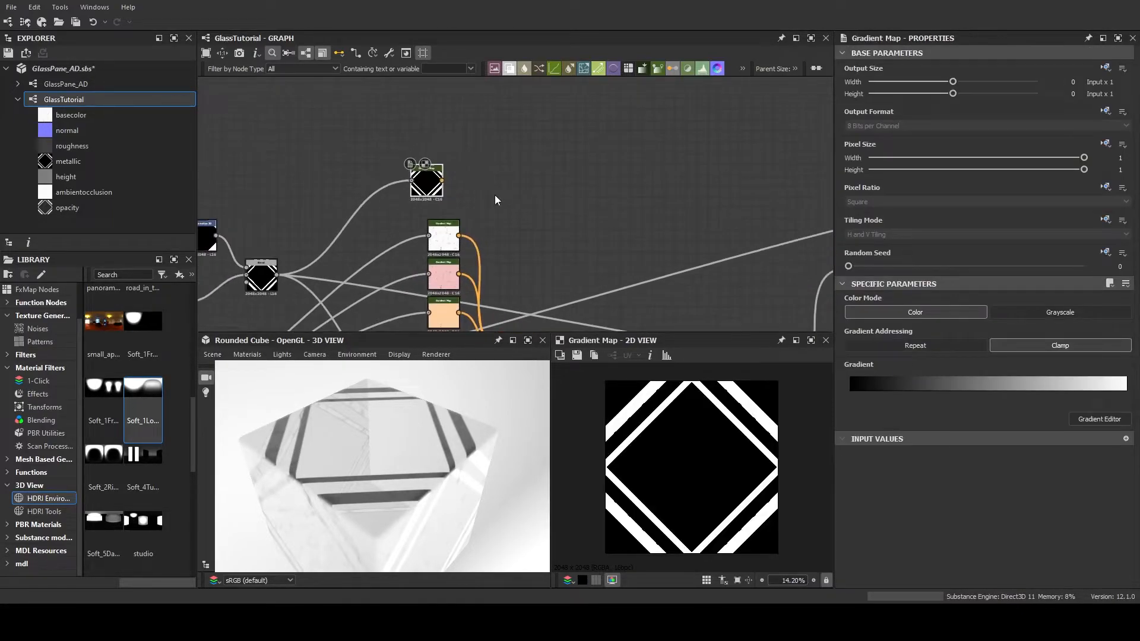
drag(428, 179, 544, 103)
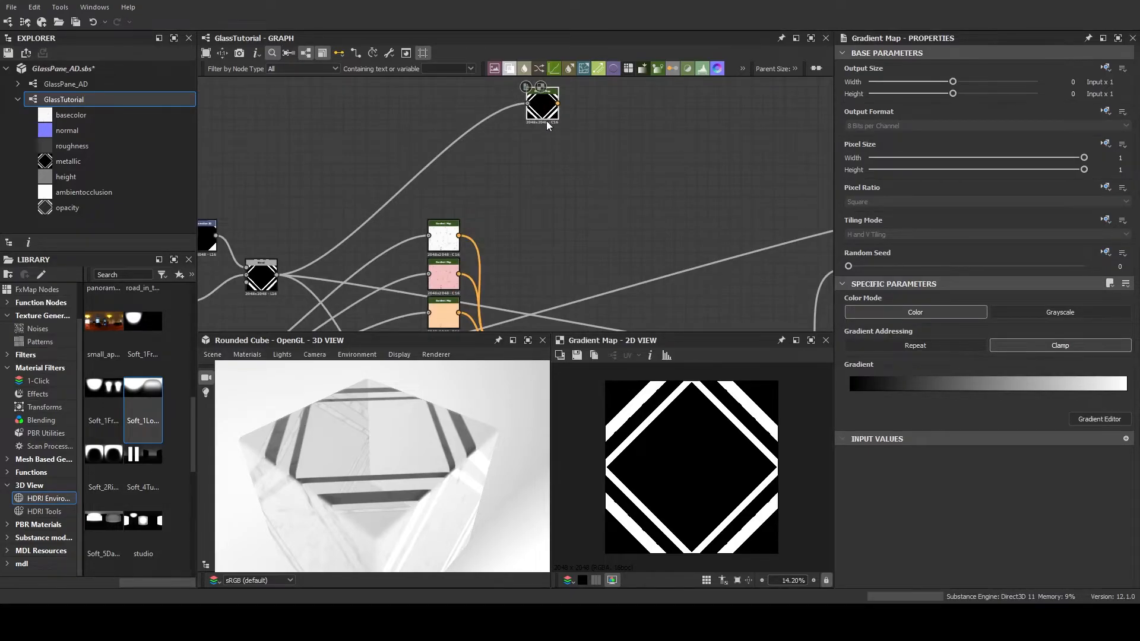
Duplicate the frame Gradient Map twice with its input kept, and stack the three nodes in an even column
key(ctrl+d)
drag(520, 201, 547, 146)
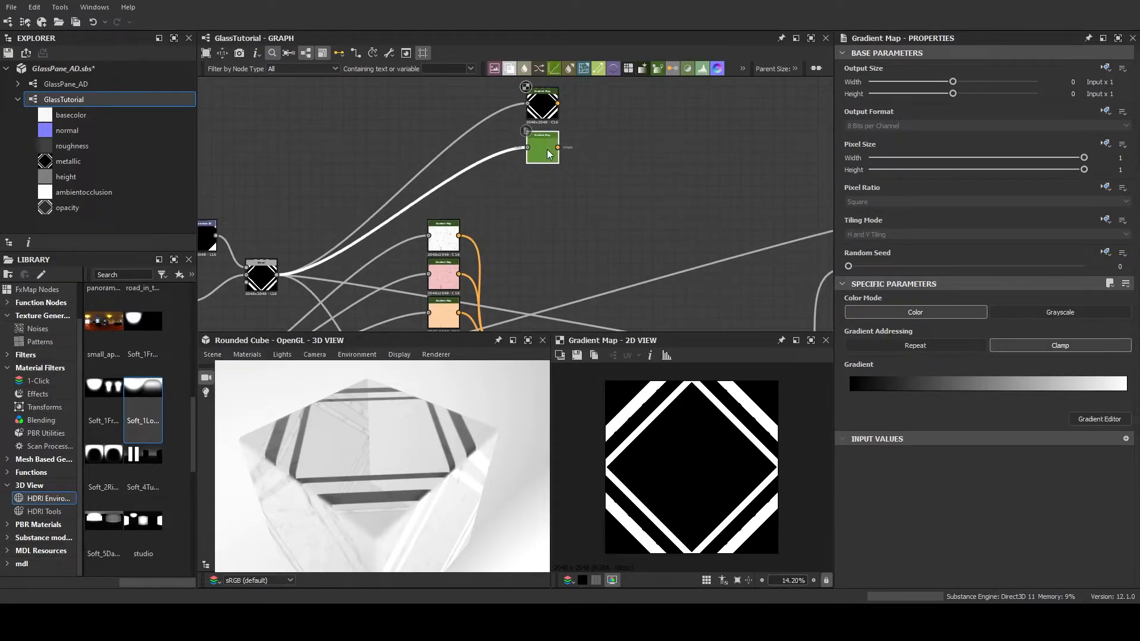
key(ctrl+d)
drag(525, 198, 550, 151)
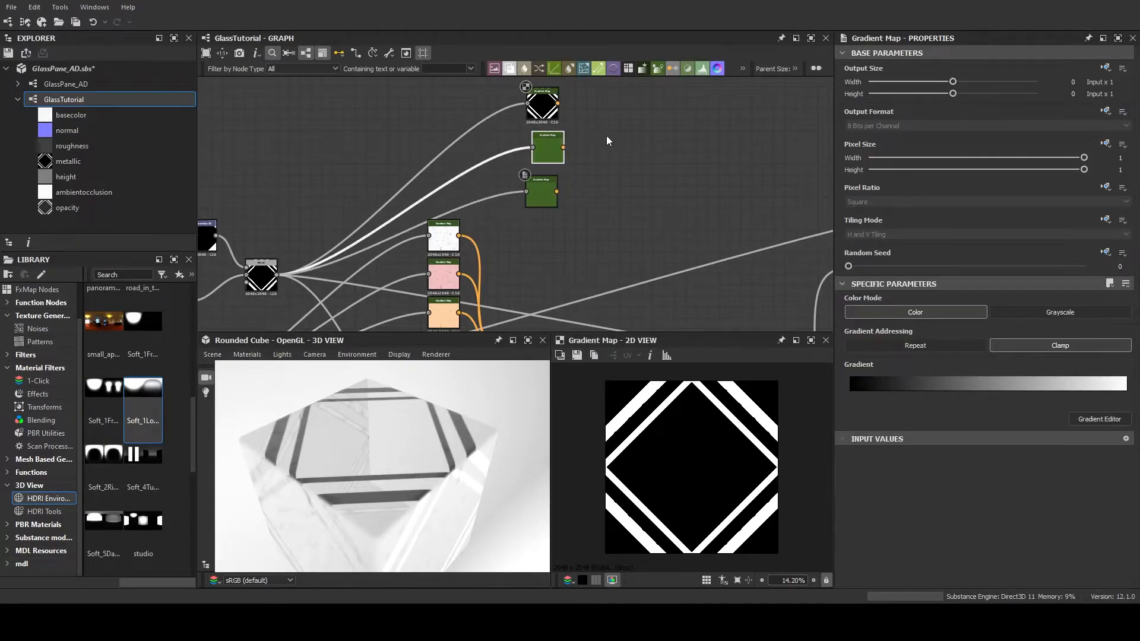
middle_drag(606, 135, 617, 170)
drag(549, 143, 555, 130)
drag(557, 184, 557, 174)
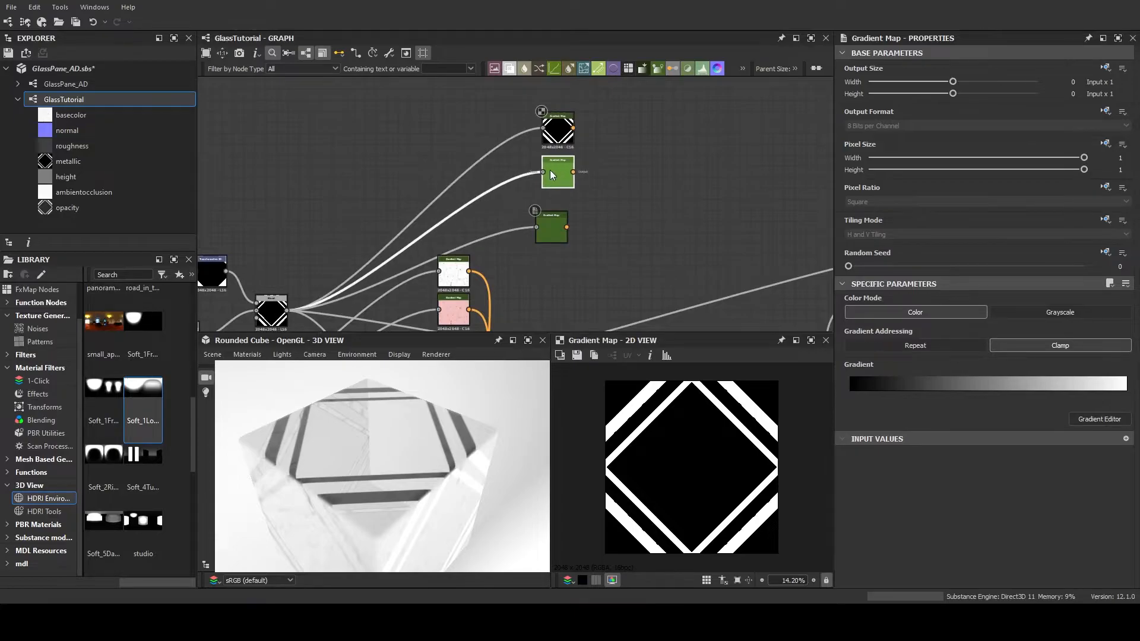
drag(552, 228, 558, 218)
Set the end gradient key of the top frame Gradient Map to silver #d7d7d7 and of the middle one to gold #ddb833
click(552, 145)
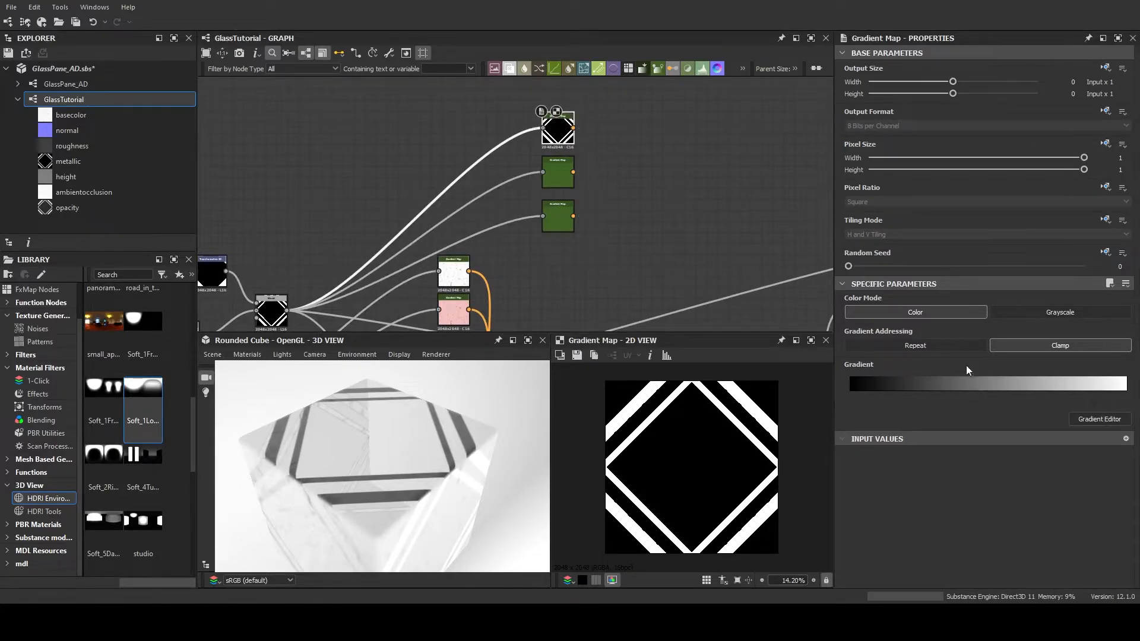
click(1083, 419)
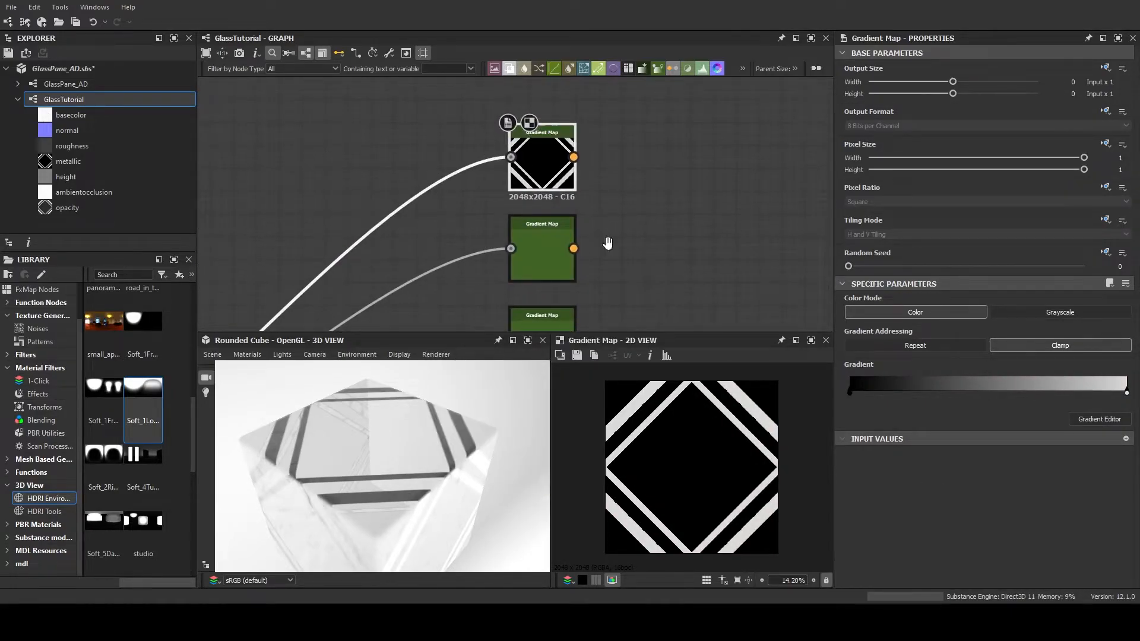
middle_drag(551, 259, 502, 160)
click(502, 161)
click(1086, 419)
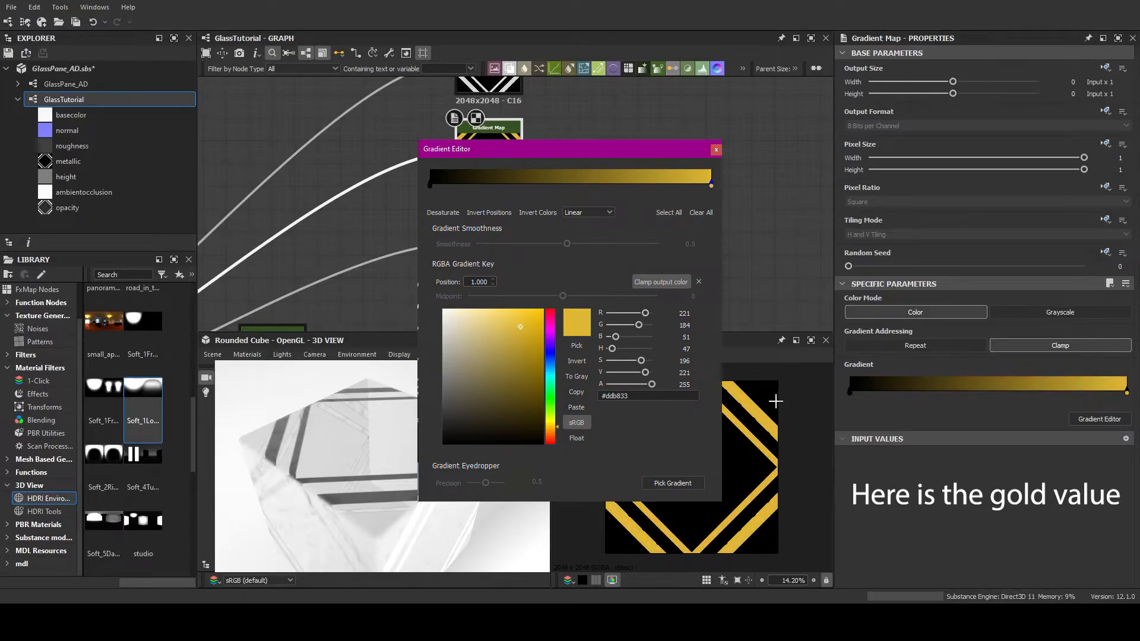
click(775, 402)
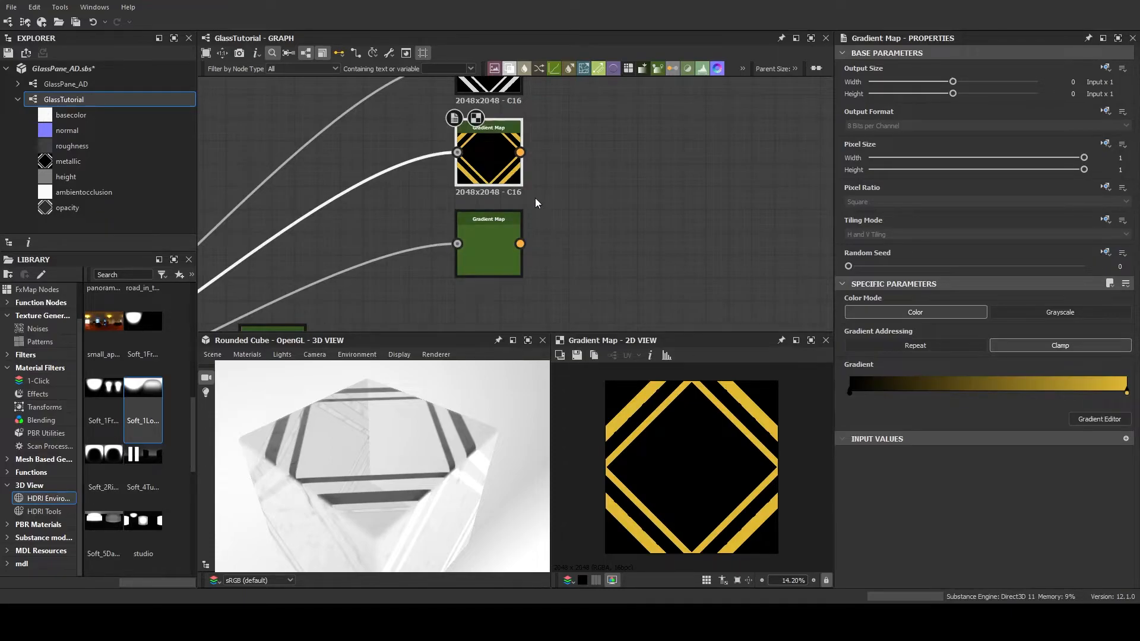
Set the end gradient key of the lowest frame Gradient Map to bronze #6c2614
click(504, 237)
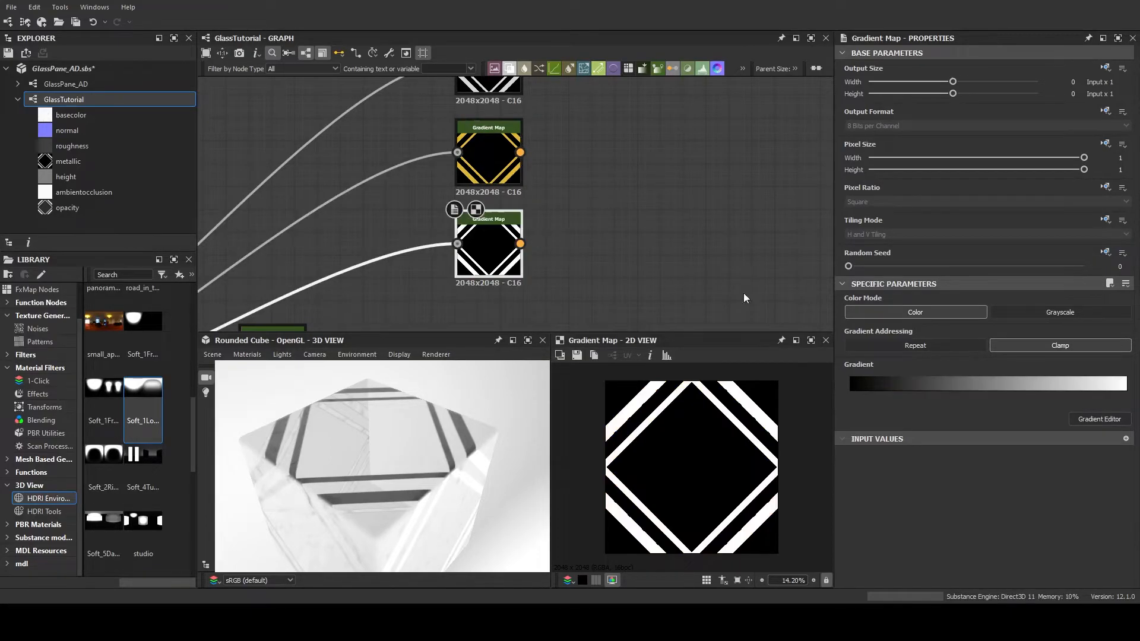
click(1090, 418)
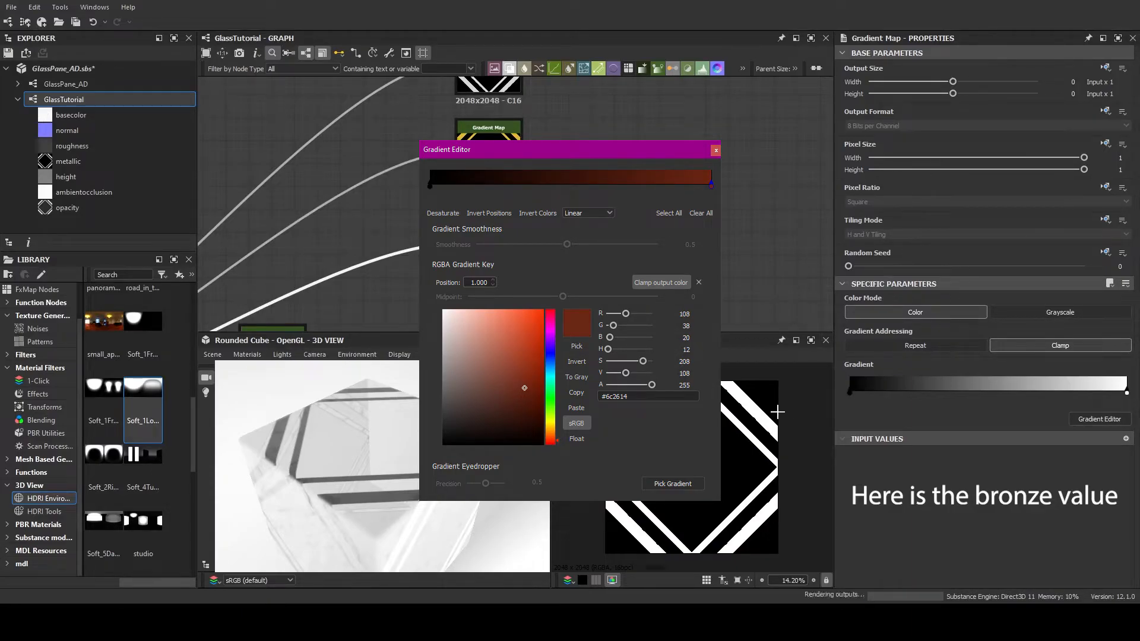
drag(760, 374, 751, 382)
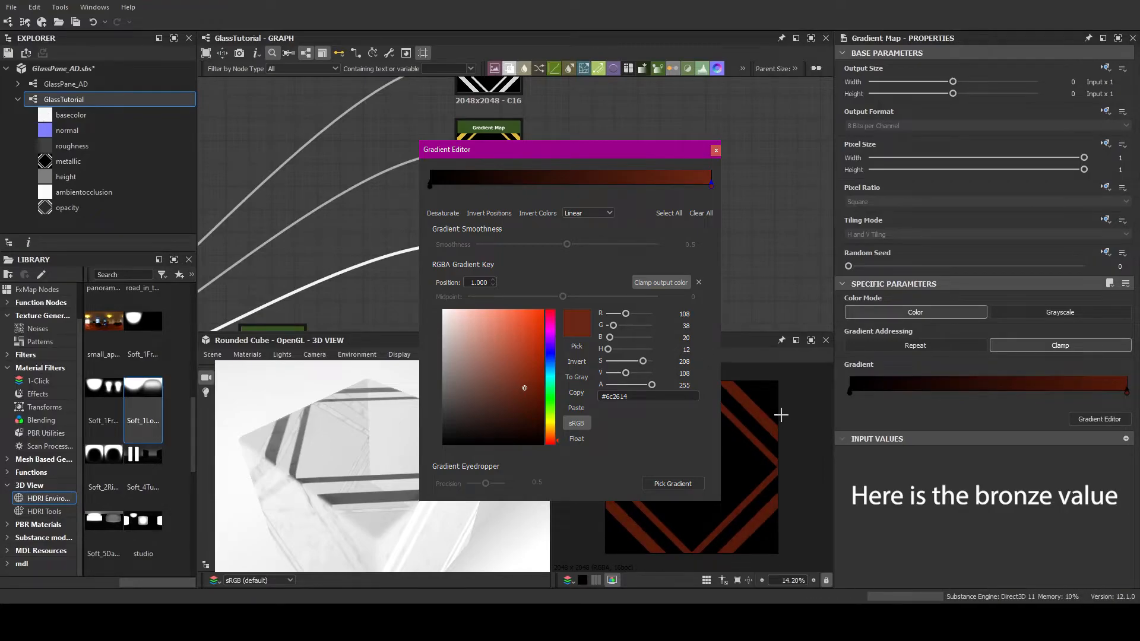
click(789, 416)
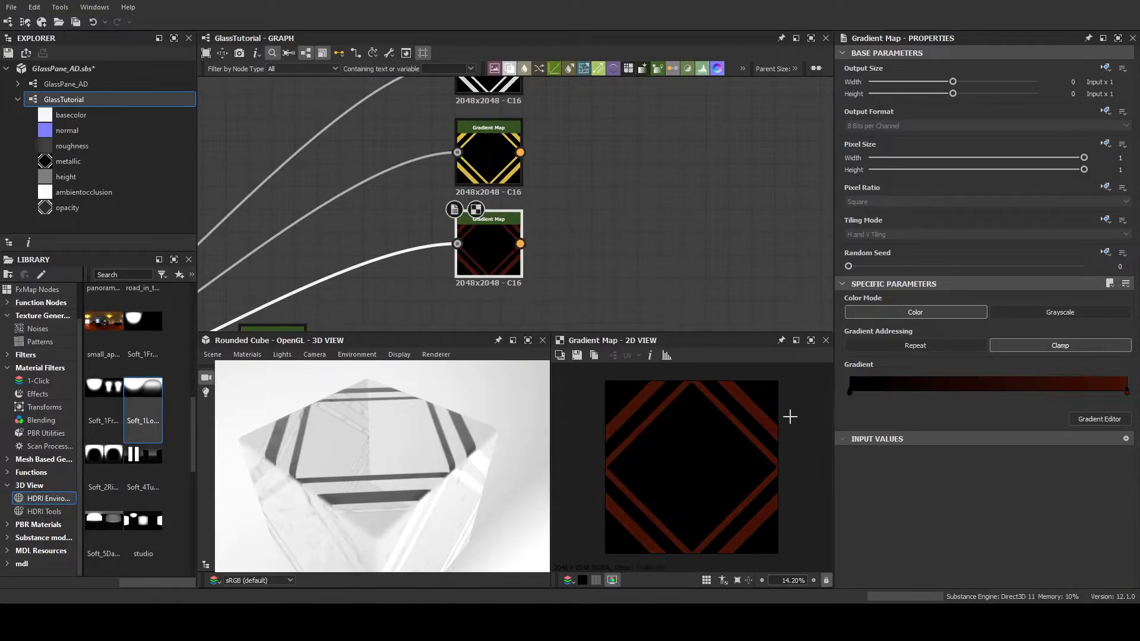
Add a Multi Switch Color node with Input Number 3 and connect the silver, gold and bronze Gradient Maps to its inputs in order
scroll(547, 264, up, 5)
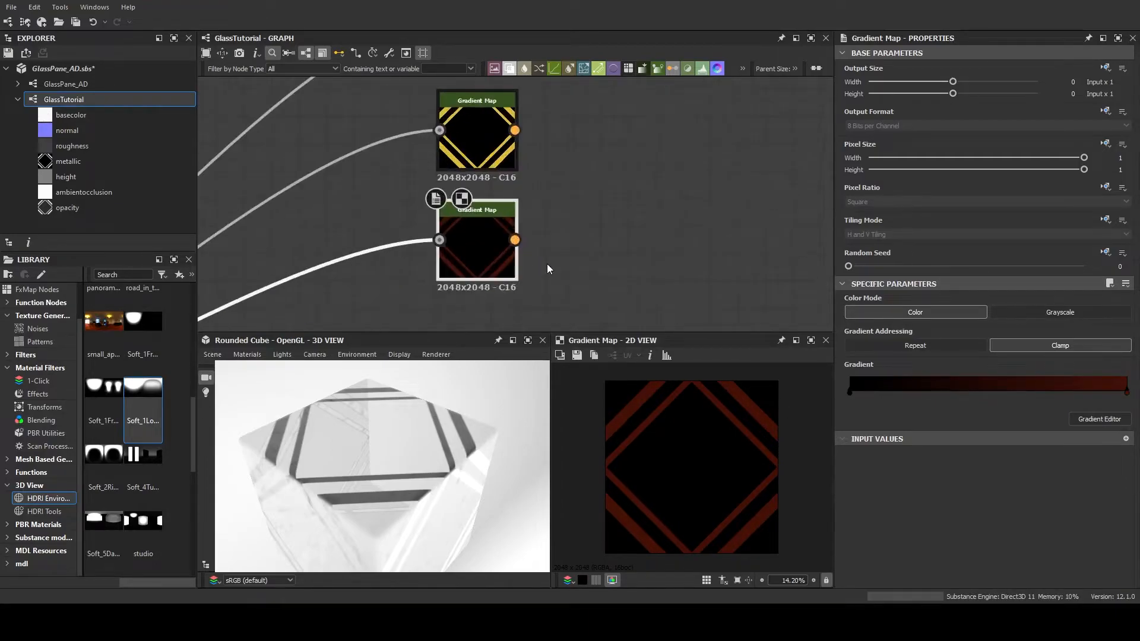
scroll(551, 265, down, 5)
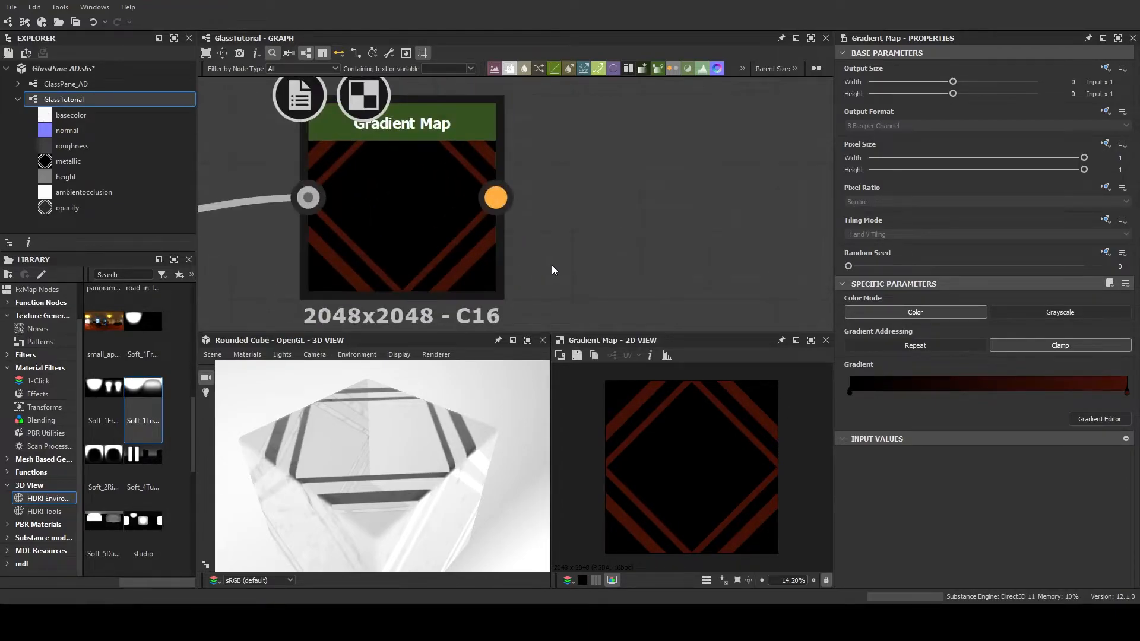
scroll(548, 191, down, 4)
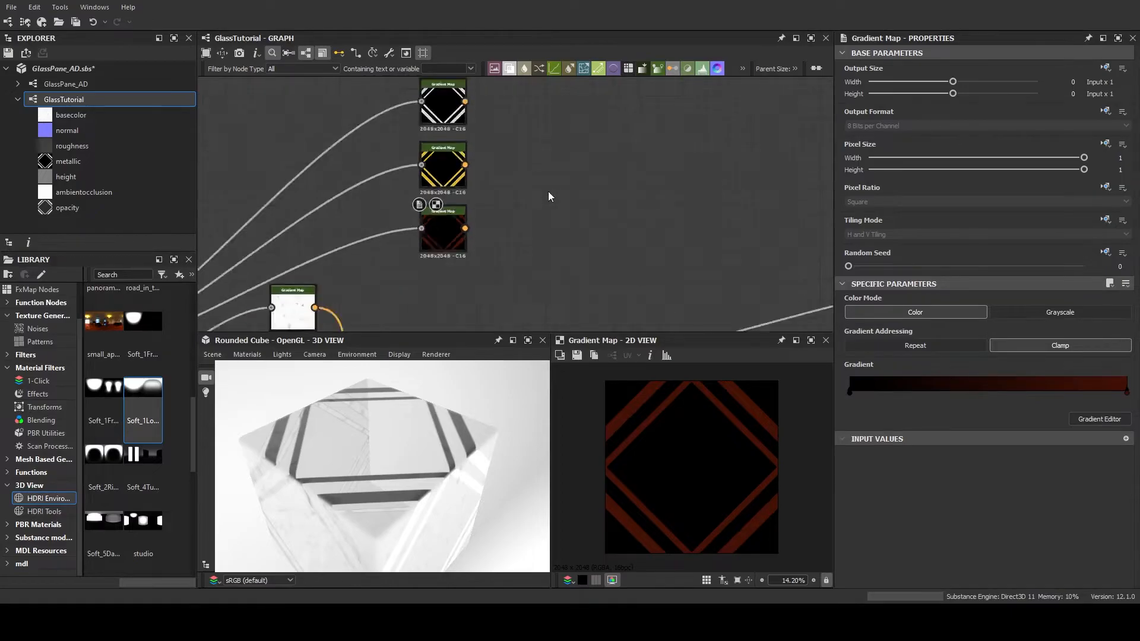
scroll(474, 214, up, 3)
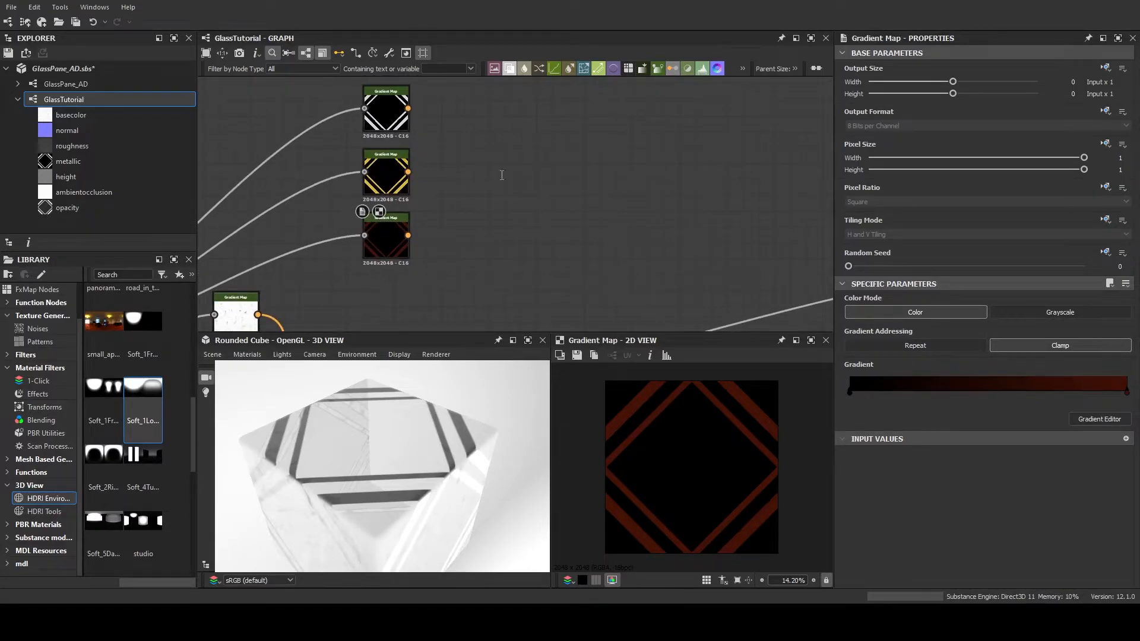
key(m)
scroll(979, 463, down, 3)
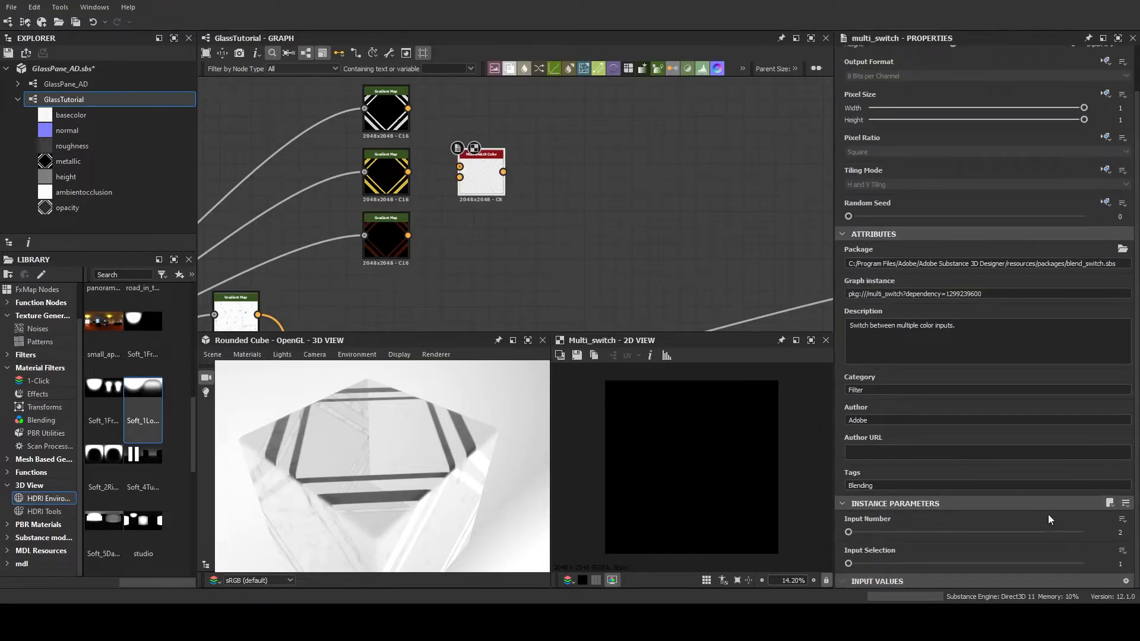
click(1120, 532)
text(3)
key(Return)
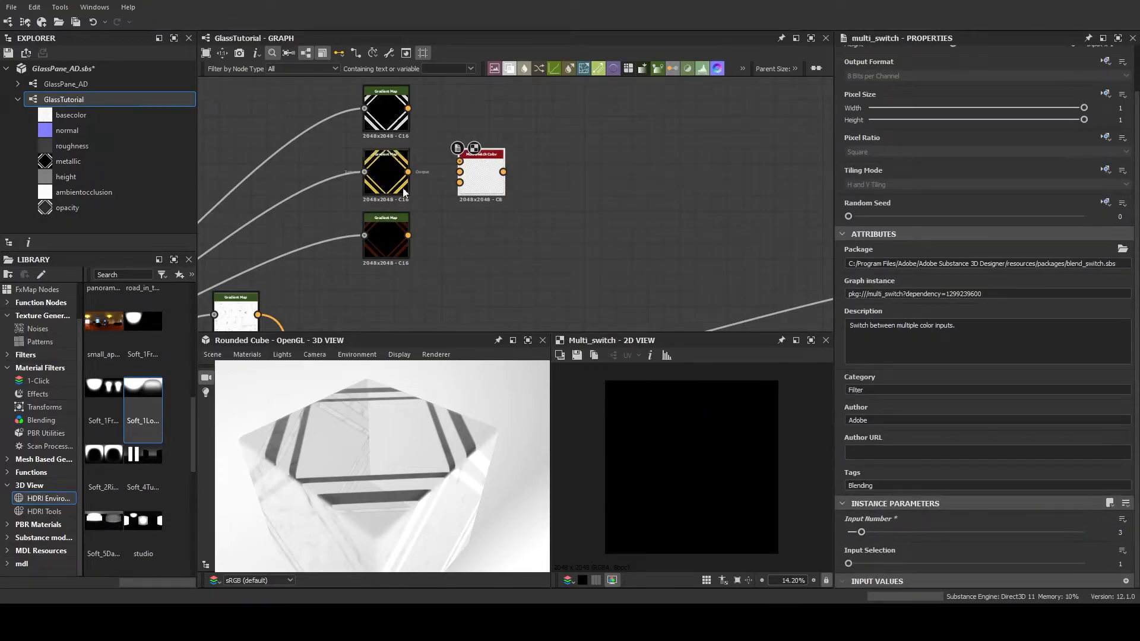
mouse_move(408, 108)
mouse_down()
mouse_move(460, 161)
mouse_move(466, 190)
mouse_up()
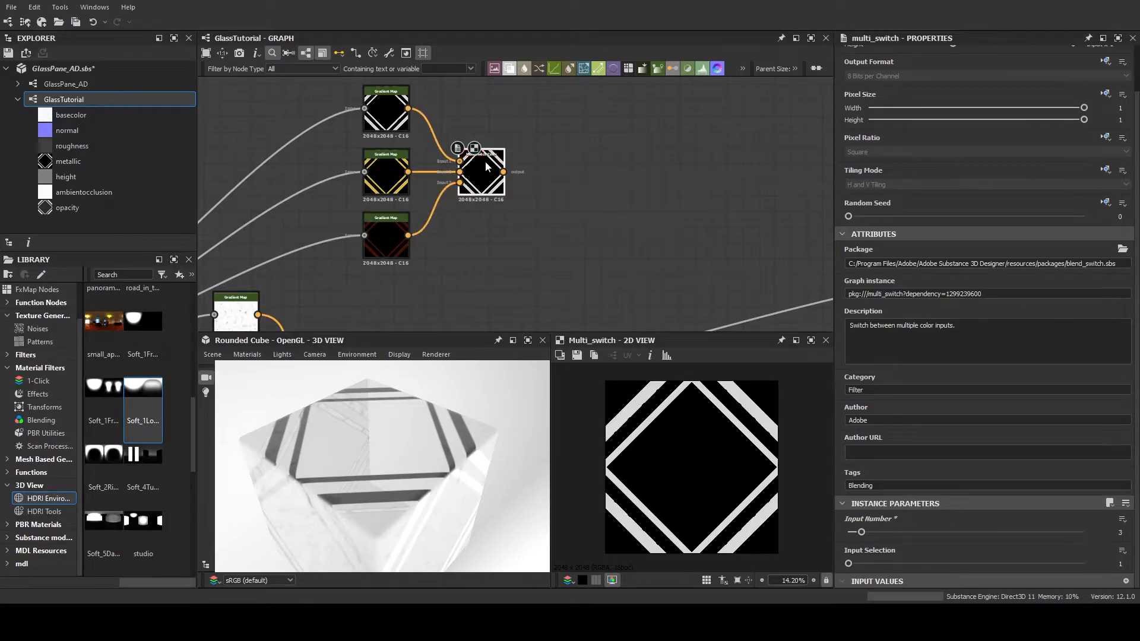
Expose the frame switch's Input Selection as a new graph input named FrameColor with default 1, minimum 1 and maximum 3
mouse_move(848, 564)
mouse_down()
mouse_move(874, 564)
mouse_move(848, 564)
mouse_up()
scroll(591, 211, down, 4)
scroll(580, 260, up, 1)
middle_drag(560, 189, 537, 218)
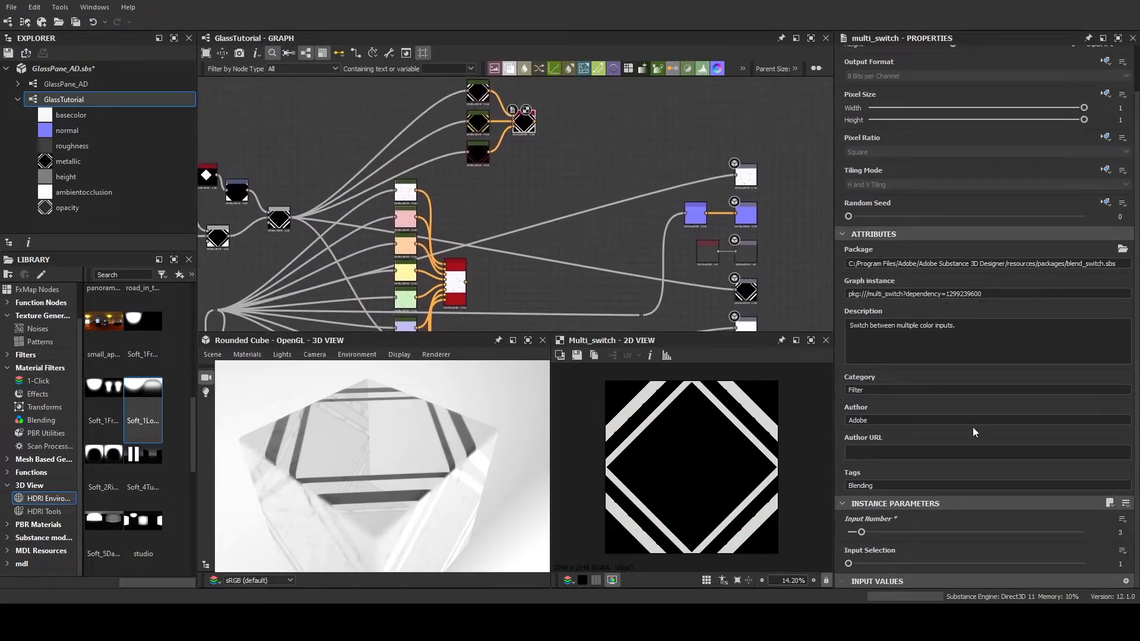
click(1122, 551)
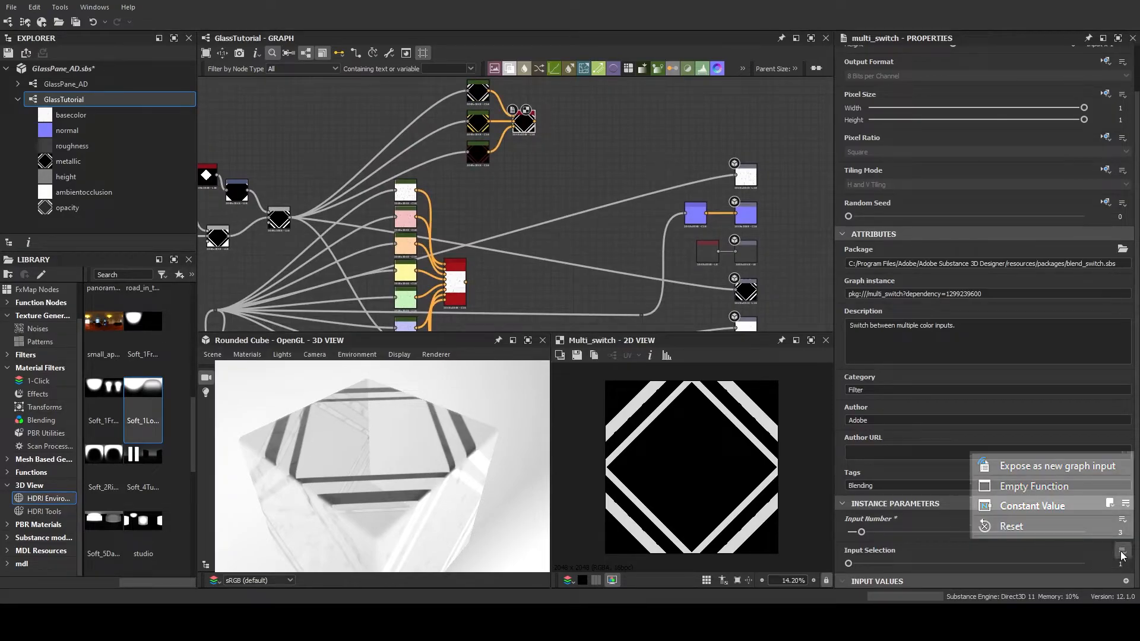
click(1069, 467)
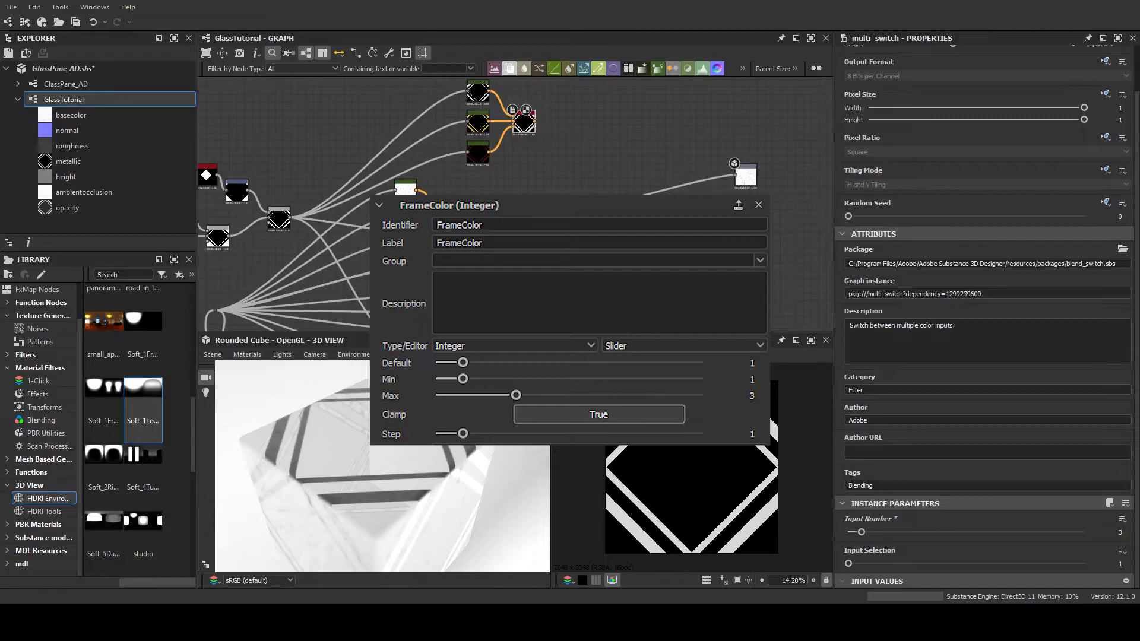
click(641, 386)
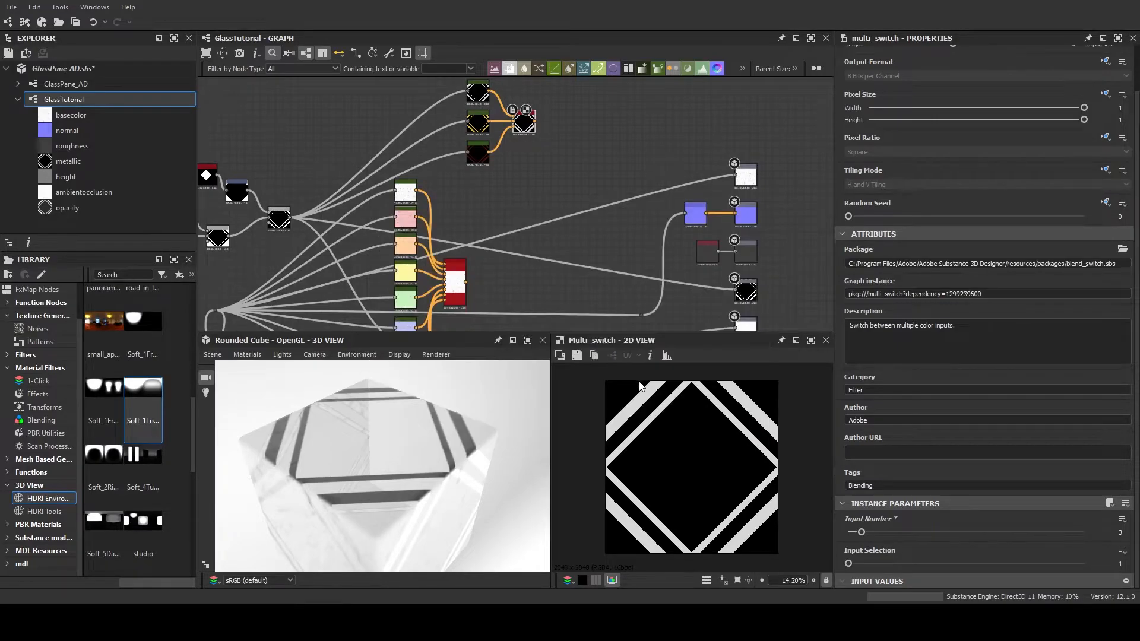
Test GlassColor at 3 in the input parameter preview while viewing the glass switch, and return it to 1
click(573, 174)
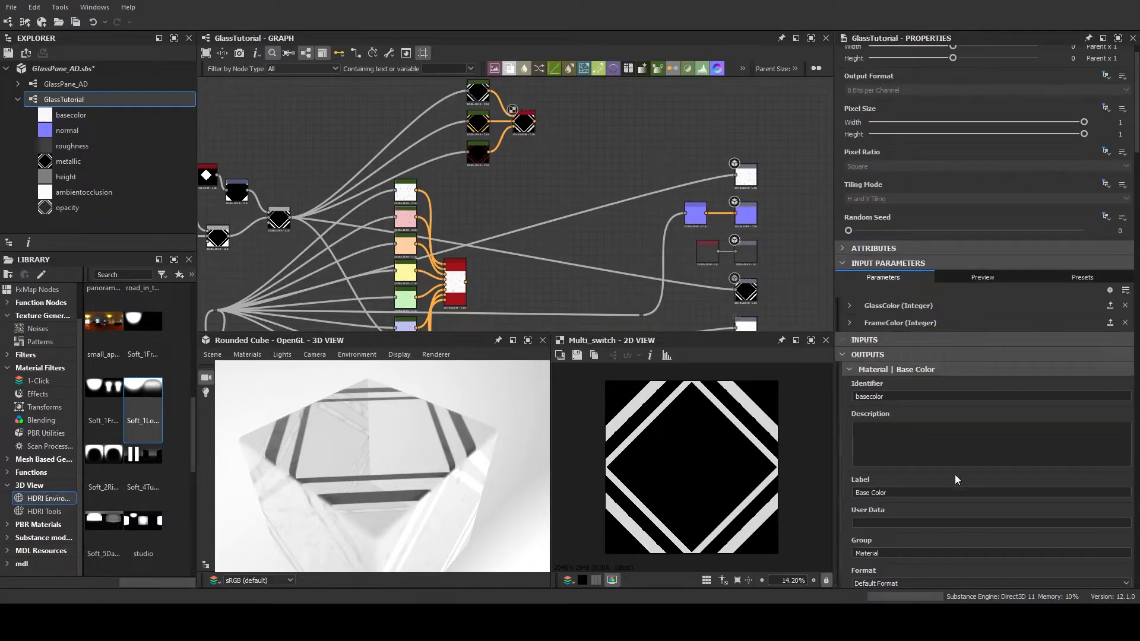
click(992, 280)
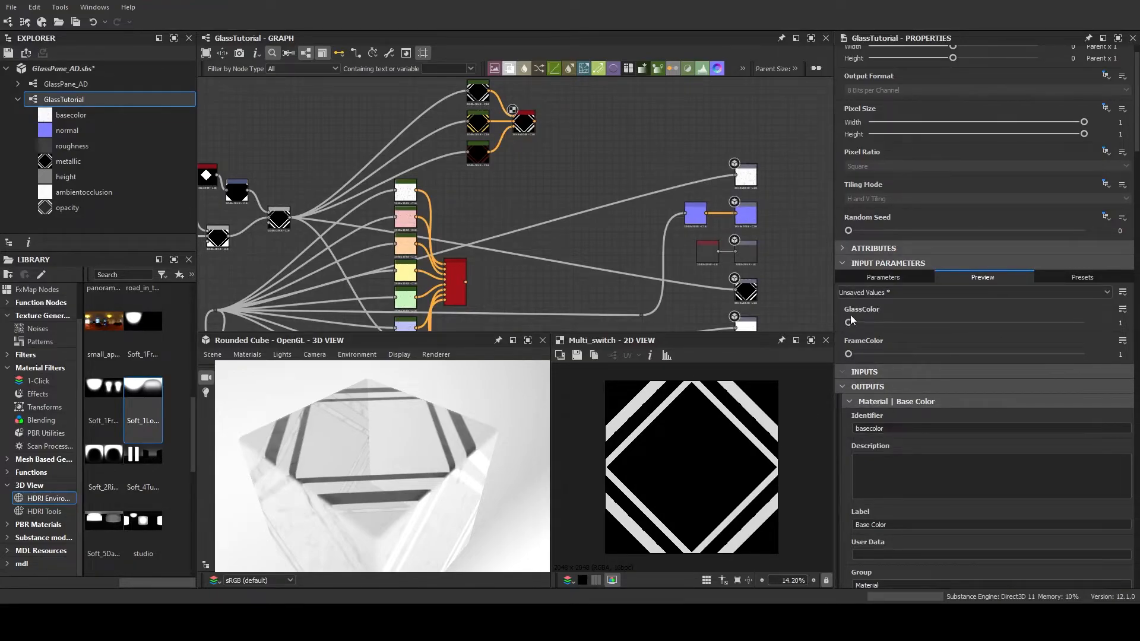
drag(848, 323, 915, 322)
middle_drag(569, 268, 591, 181)
click(432, 193)
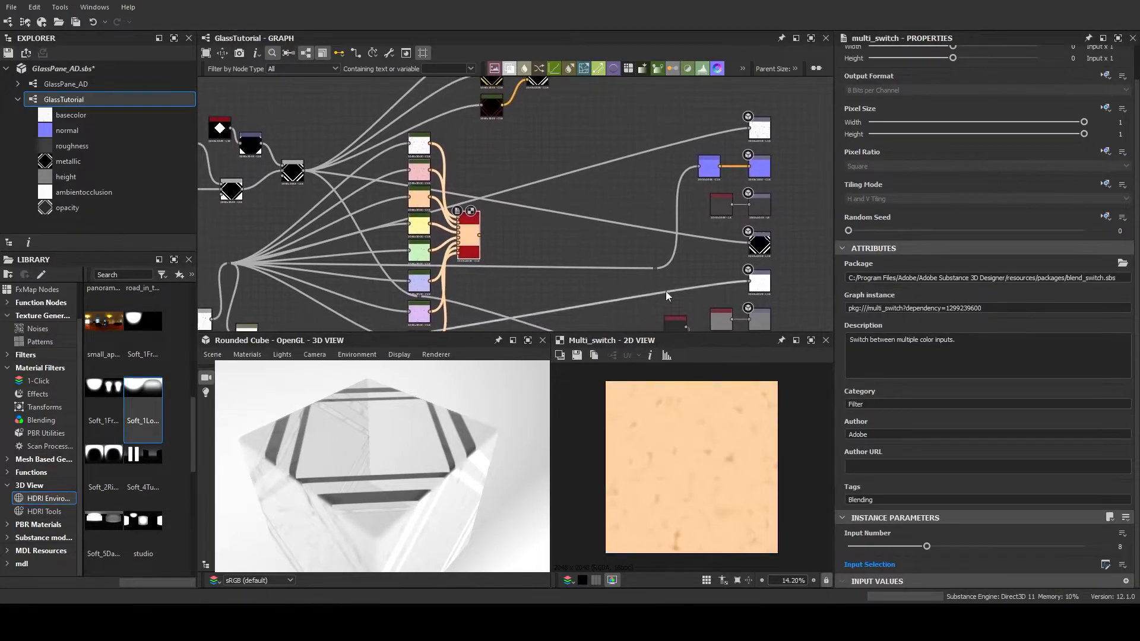
click(591, 181)
middle_drag(626, 248, 551, 255)
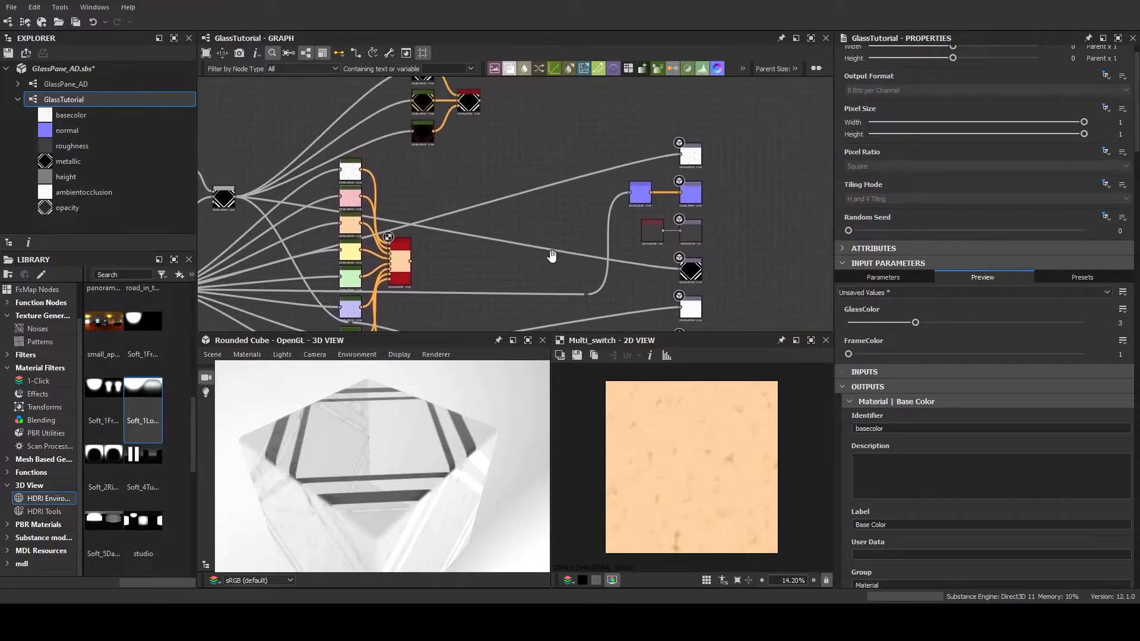
middle_drag(436, 255, 485, 247)
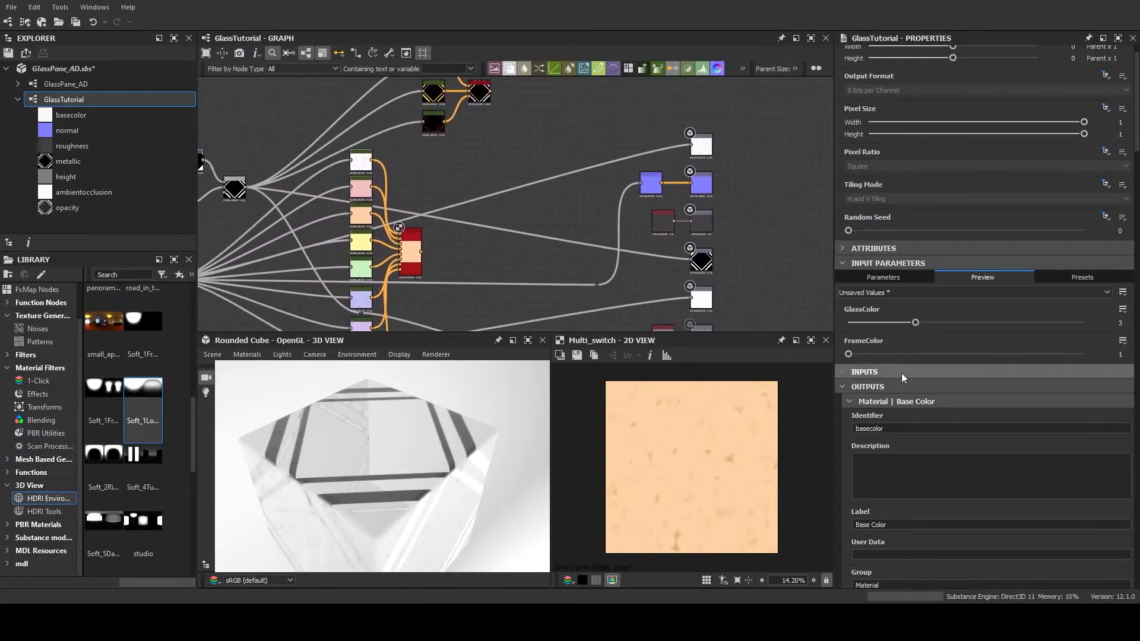
drag(917, 323, 846, 308)
middle_drag(527, 236, 557, 292)
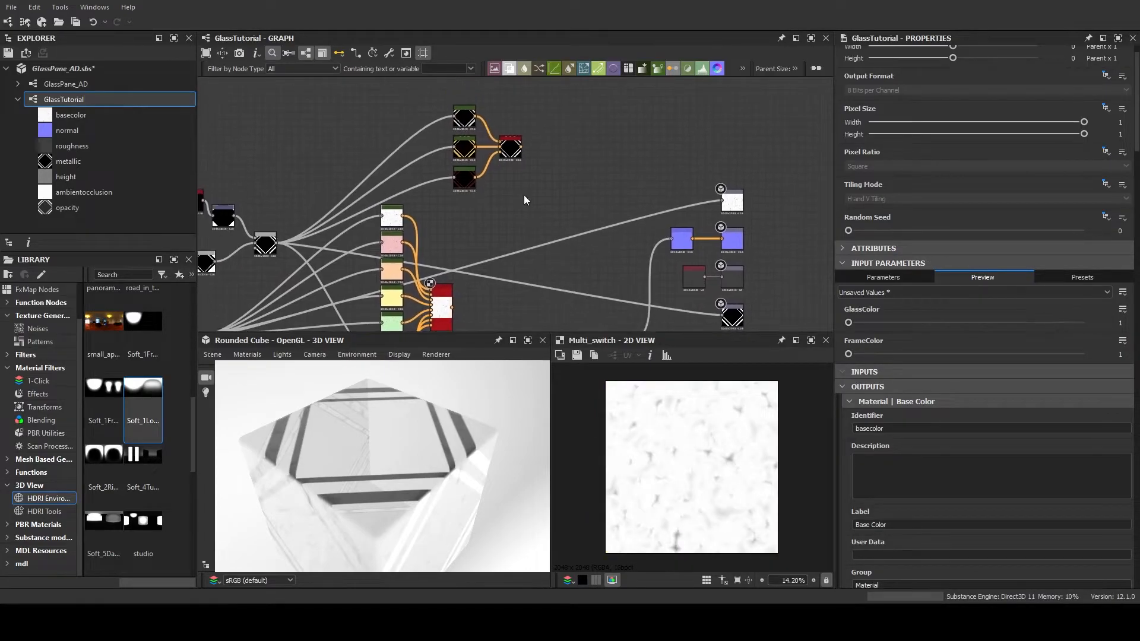
View the frame switch's output, test different FrameColor values in the input parameter preview, and return FrameColor to 1
double_click(508, 147)
click(629, 181)
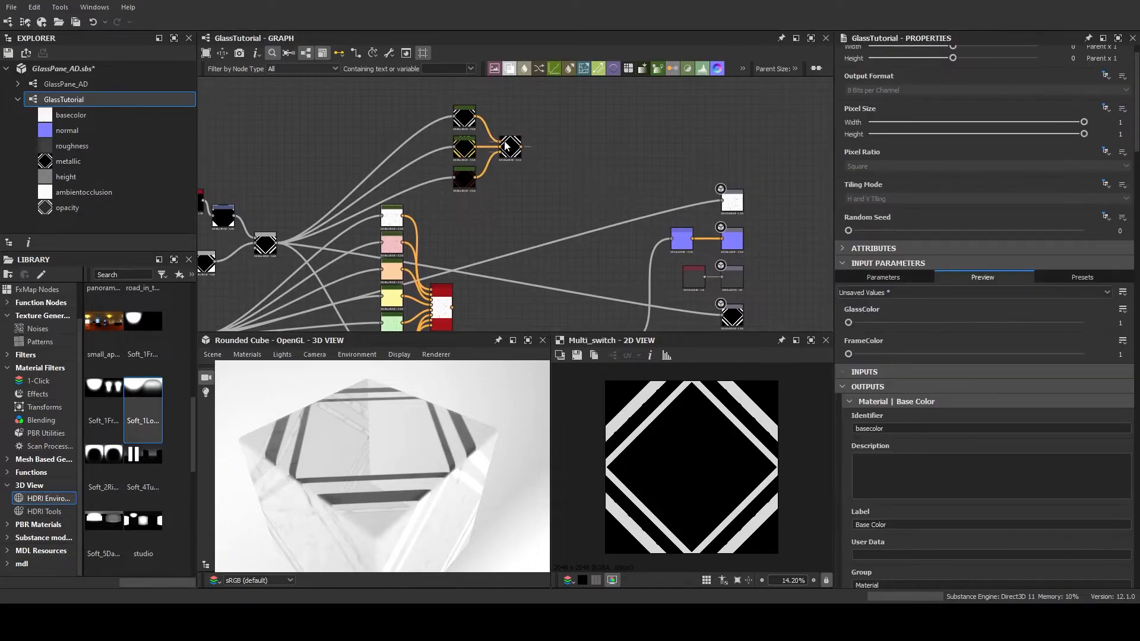
scroll(906, 390, down, 3)
scroll(907, 389, down, 2)
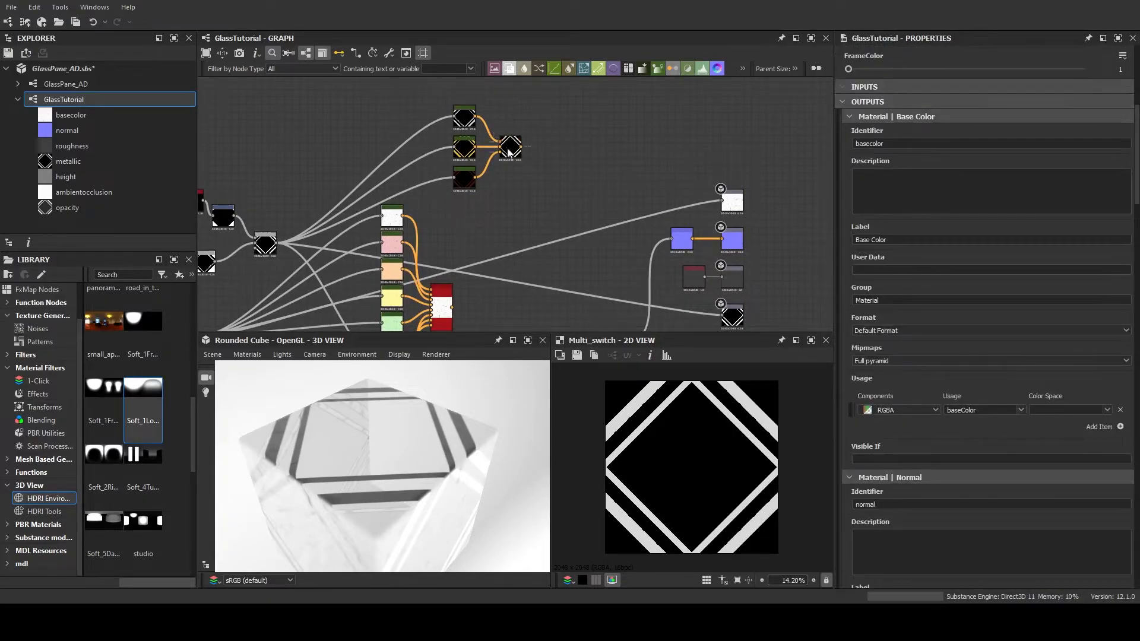
scroll(1027, 440, up, 5)
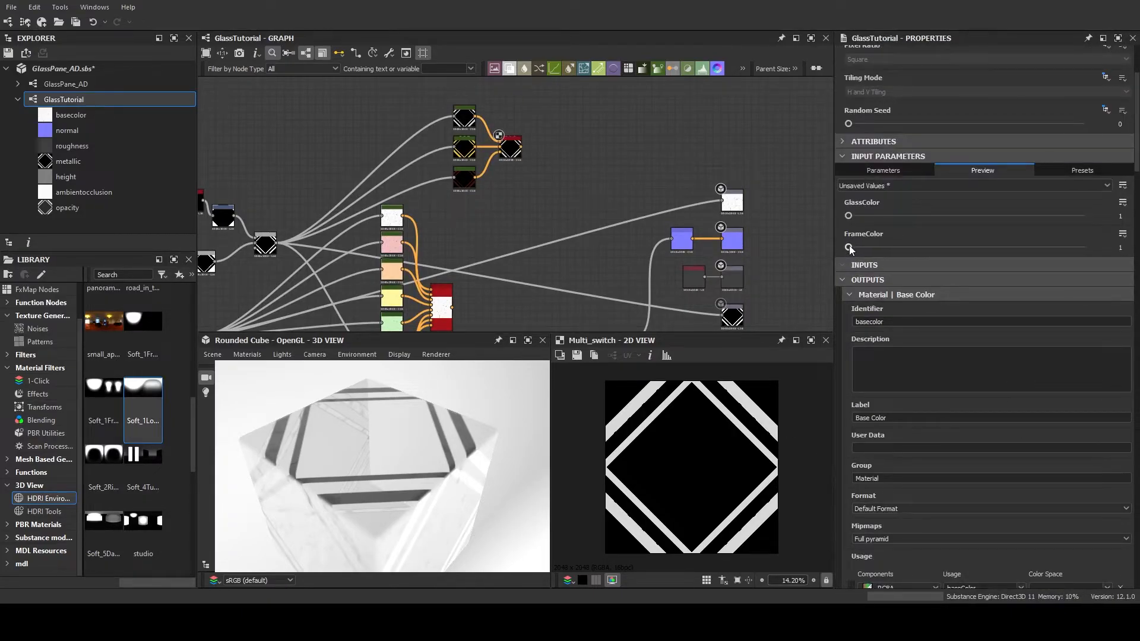
drag(933, 254, 1050, 254)
drag(970, 251, 849, 266)
Display the Base Color output node's map in the 2D view
middle_drag(540, 224, 466, 187)
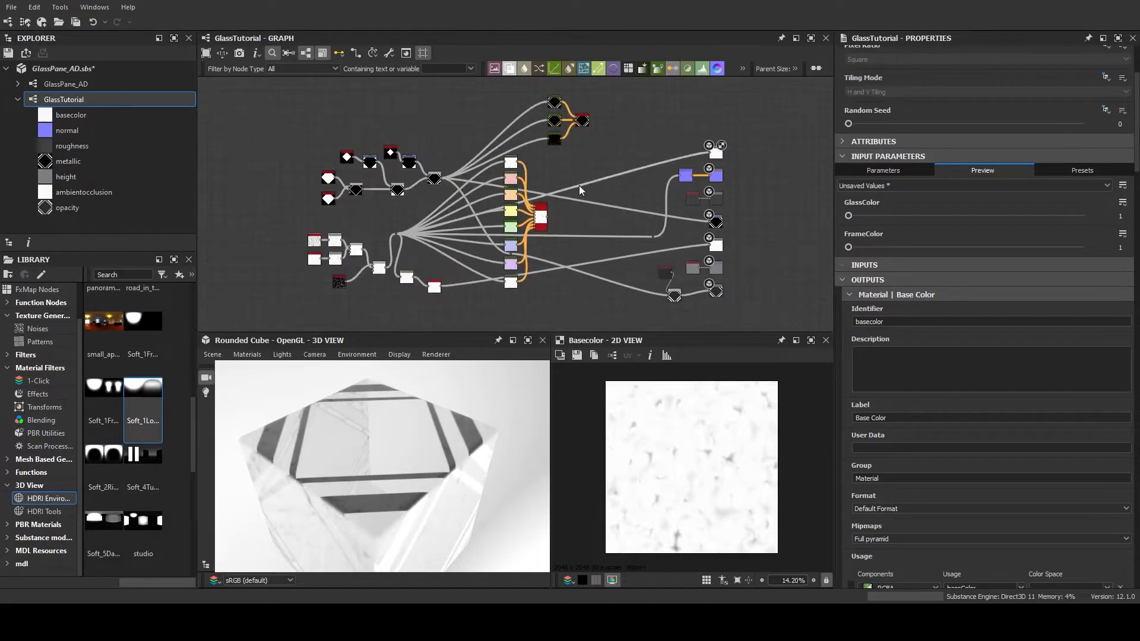
middle_drag(579, 185, 427, 164)
scroll(428, 163, up, 4)
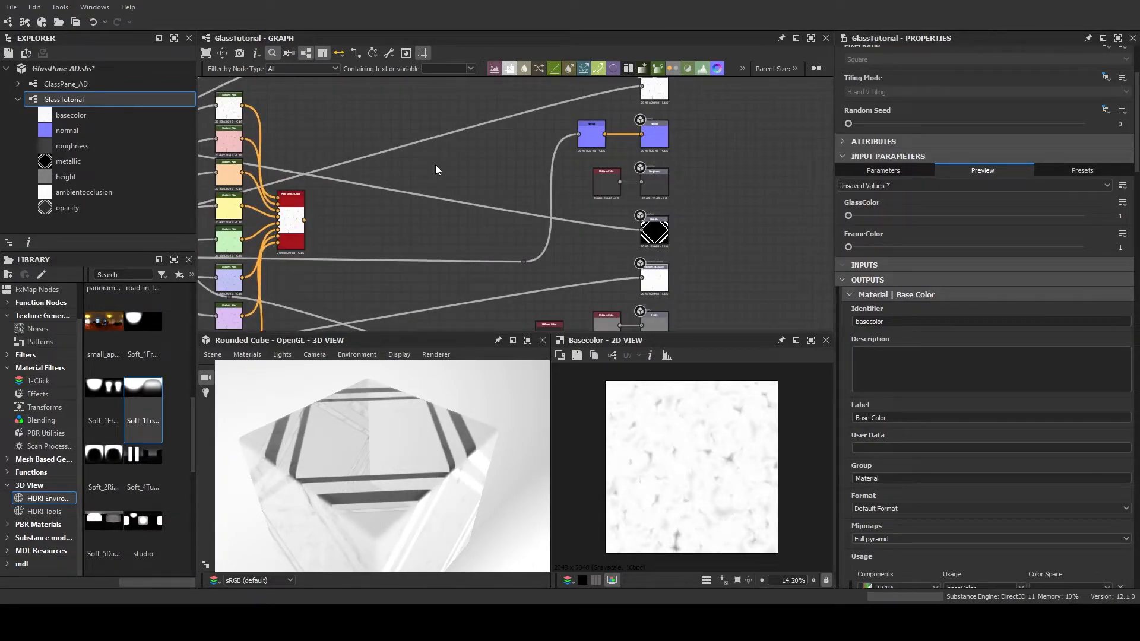
Add a Base Material node between the glass switch and the output nodes and view its base color output
click(491, 272)
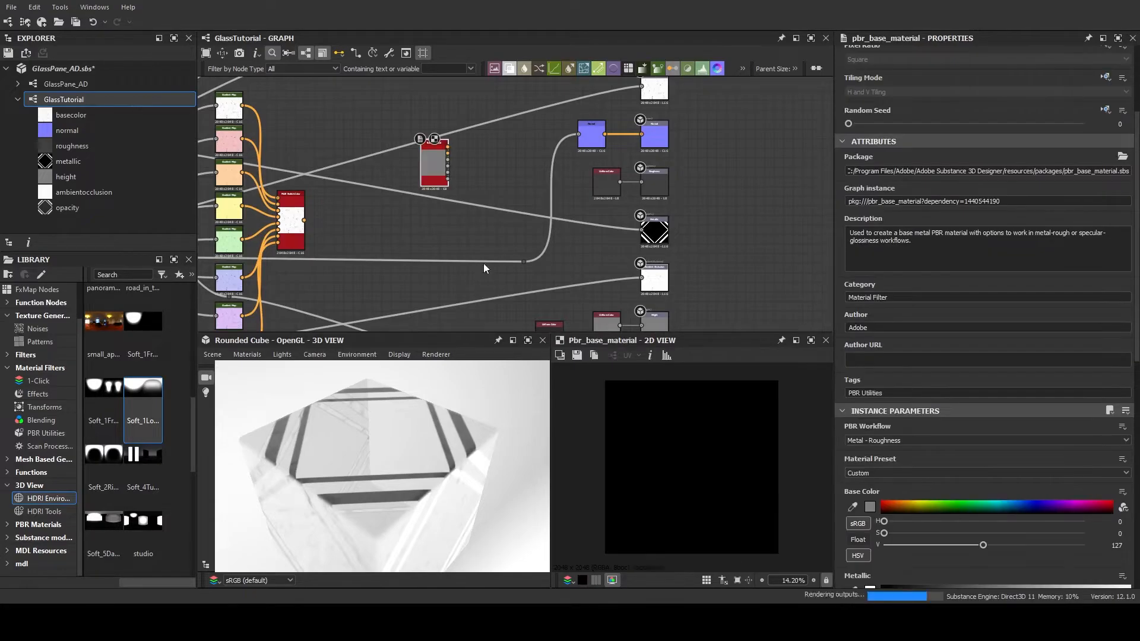
scroll(665, 172, down, 2)
mouse_move(653, 137)
middle_down()
mouse_move(660, 98)
mouse_move(650, 123)
middle_up()
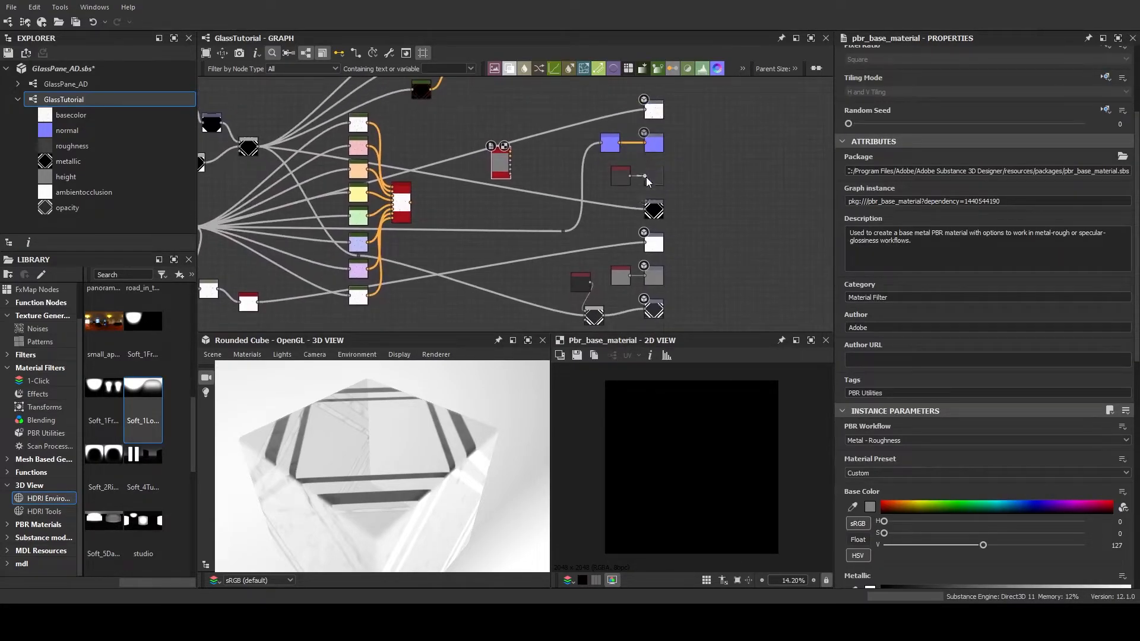
scroll(514, 264, up, 4)
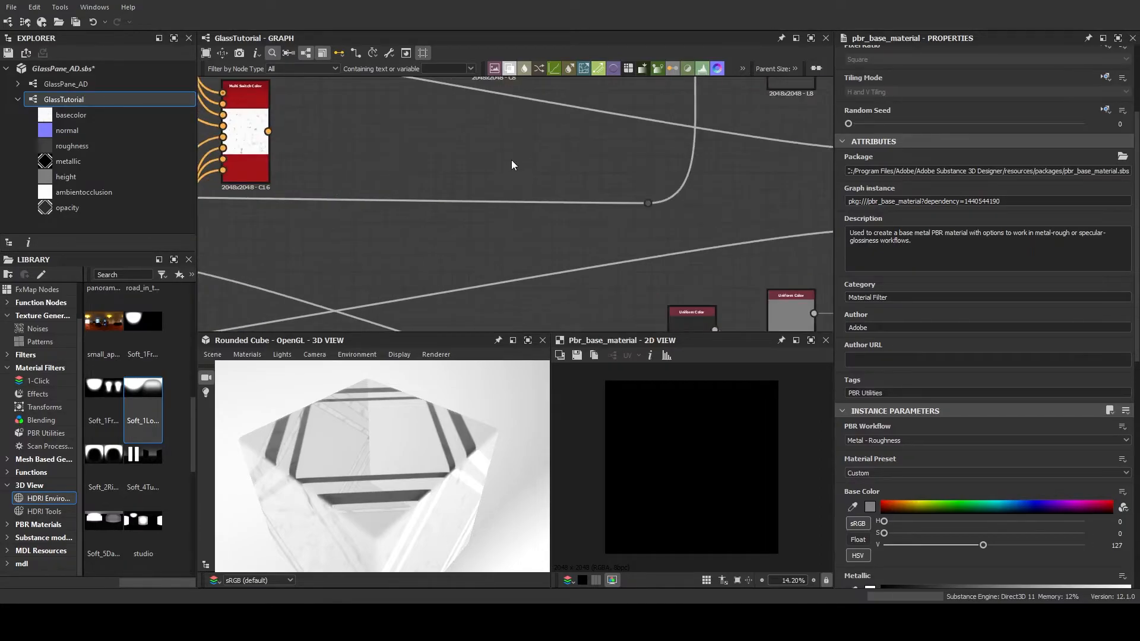
middle_drag(510, 162, 516, 260)
middle_drag(607, 148, 606, 224)
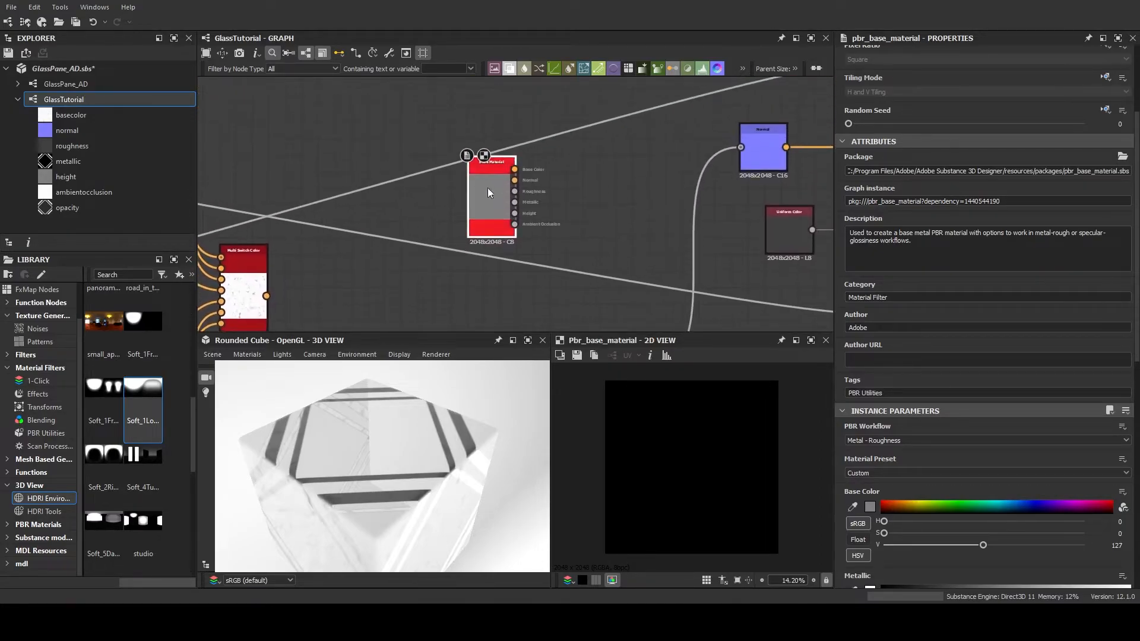
drag(490, 191, 556, 208)
middle_drag(580, 219, 427, 242)
double_click(410, 232)
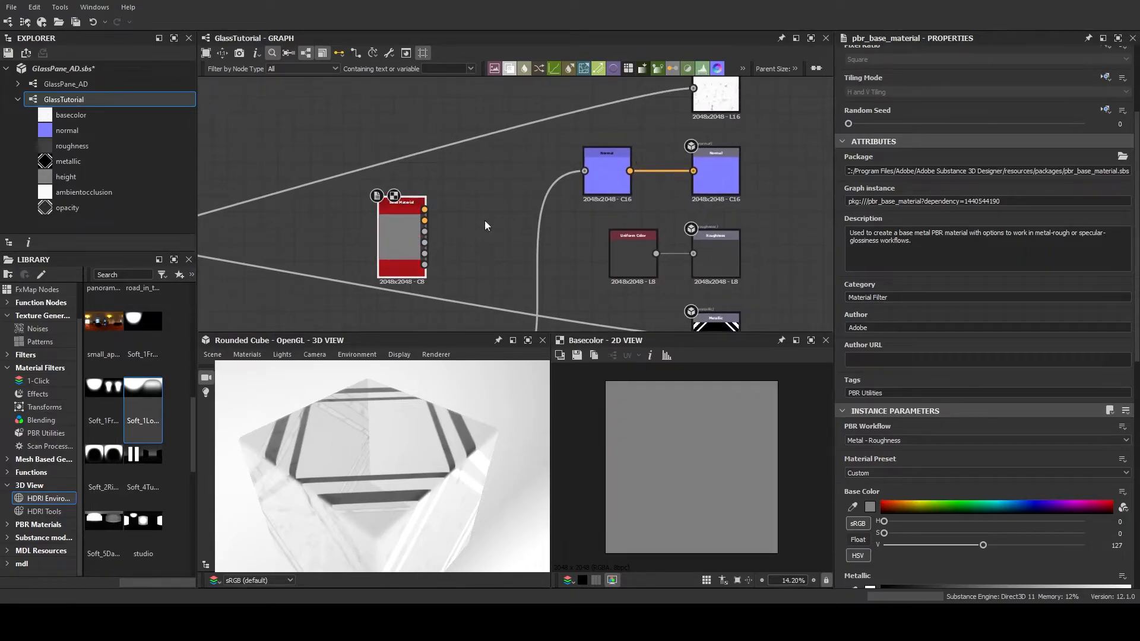
Enable the Base Material's user-defined maps for Base Color, Normal, Roughness, Metallic, Ambient Occlusion and Height
scroll(883, 334, down, 8)
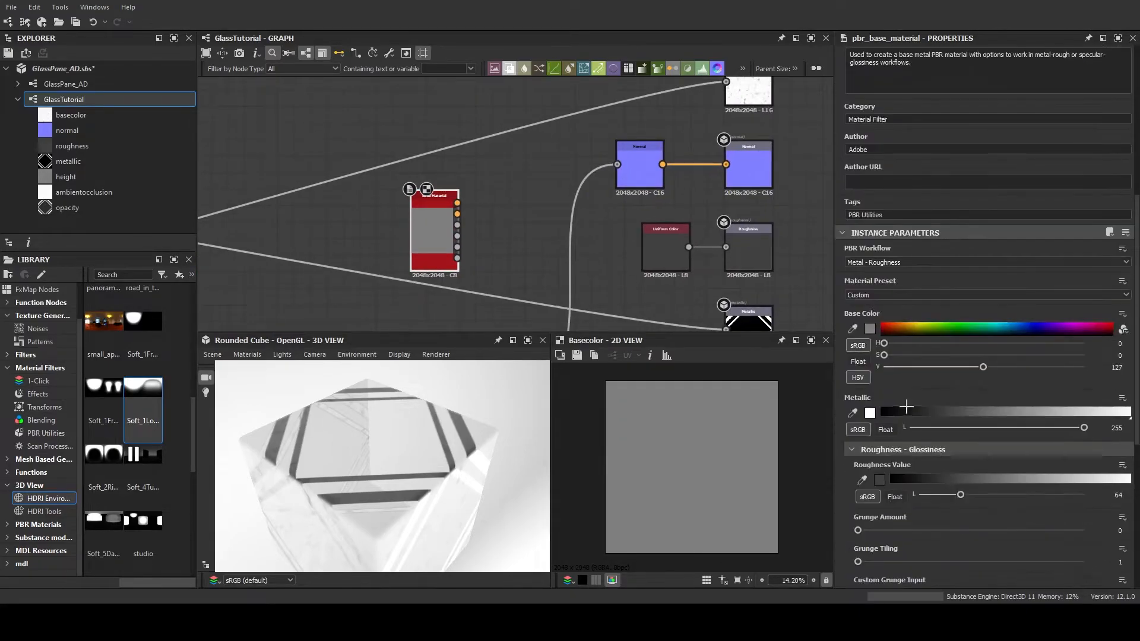
scroll(884, 337, down, 1)
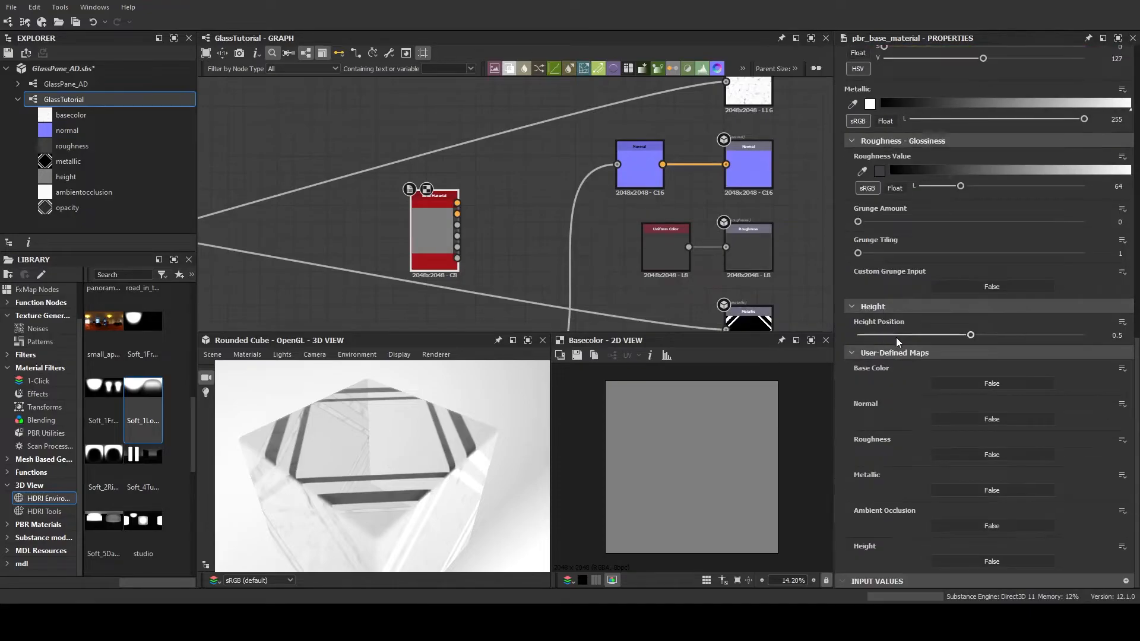
click(965, 383)
click(982, 419)
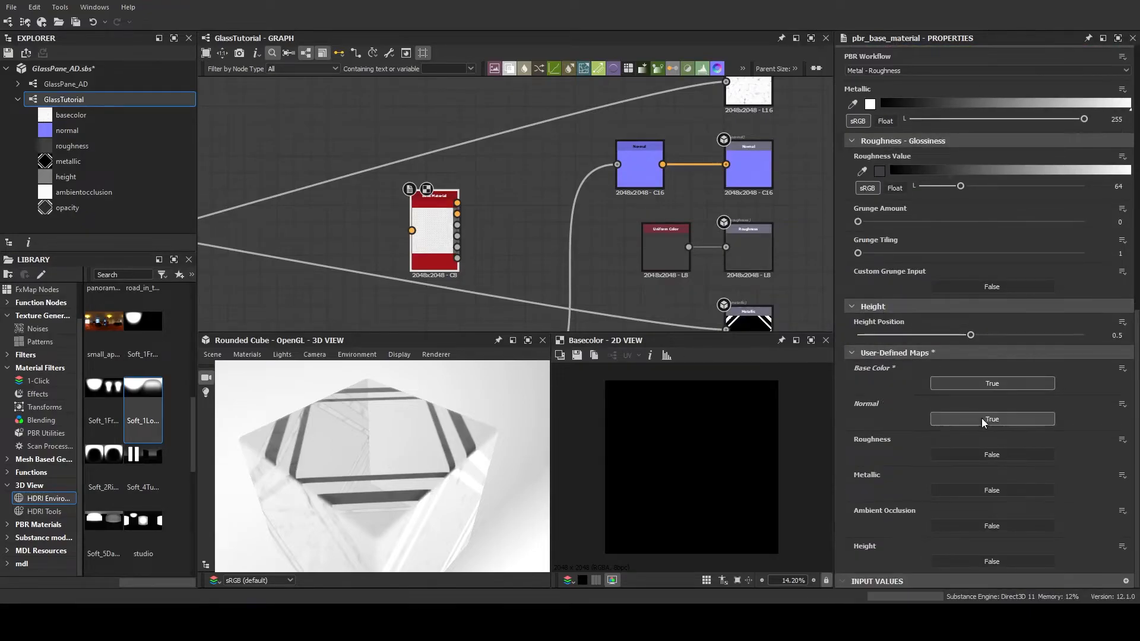
click(985, 454)
click(967, 491)
click(1002, 526)
click(978, 558)
scroll(974, 552, down, 1)
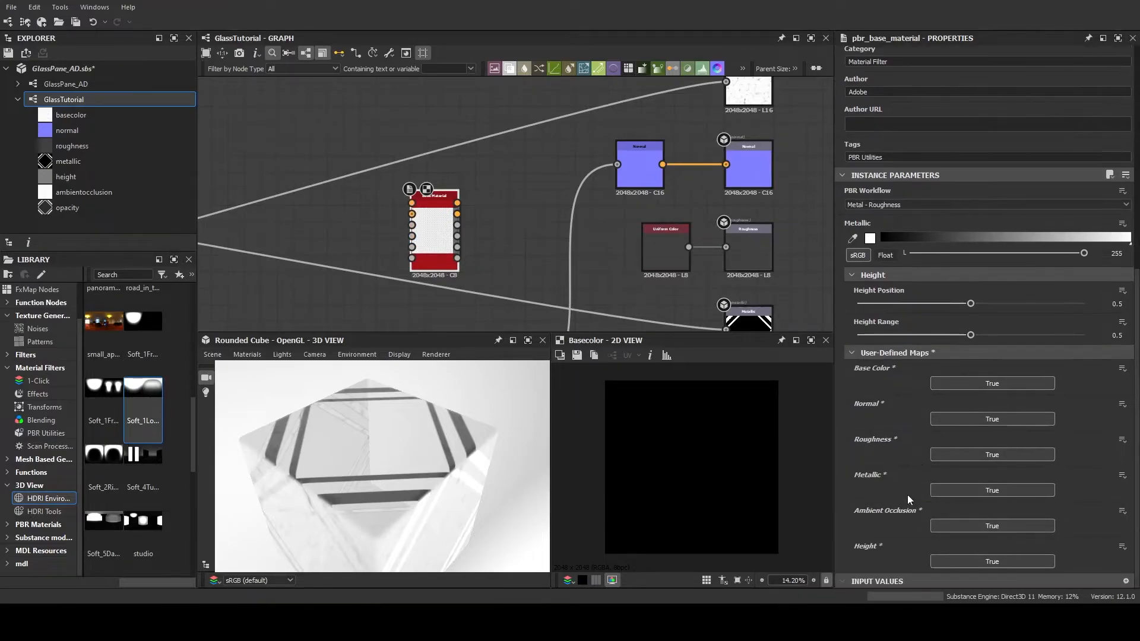
scroll(534, 210, down, 3)
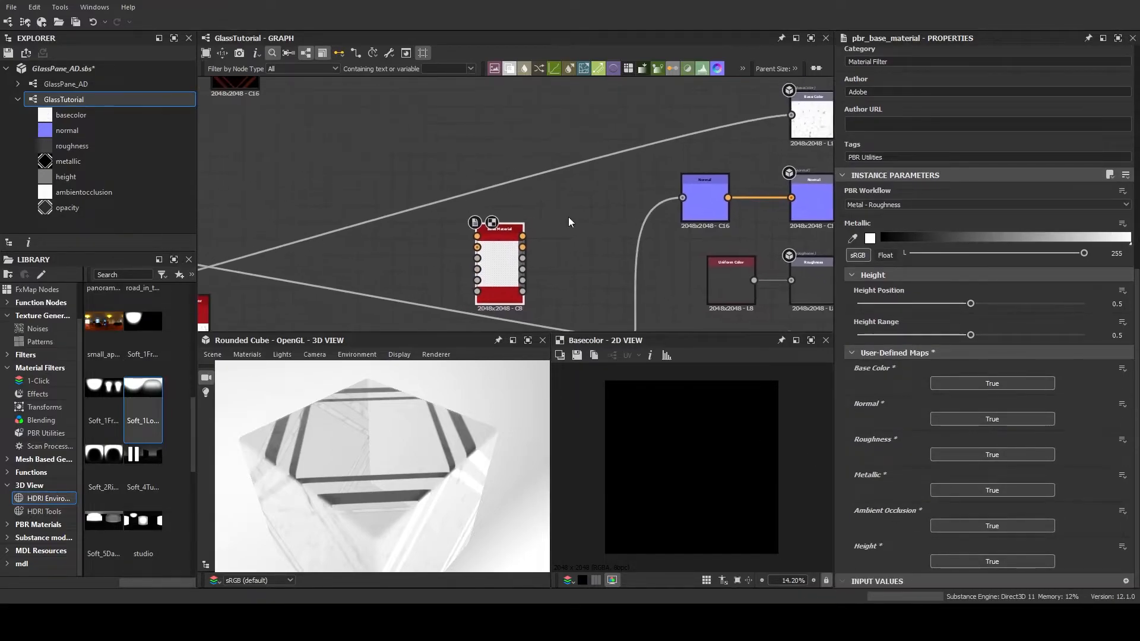
mouse_move(499, 165)
middle_down()
mouse_move(519, 209)
mouse_move(510, 166)
middle_up()
drag(374, 295, 477, 192)
click(518, 241)
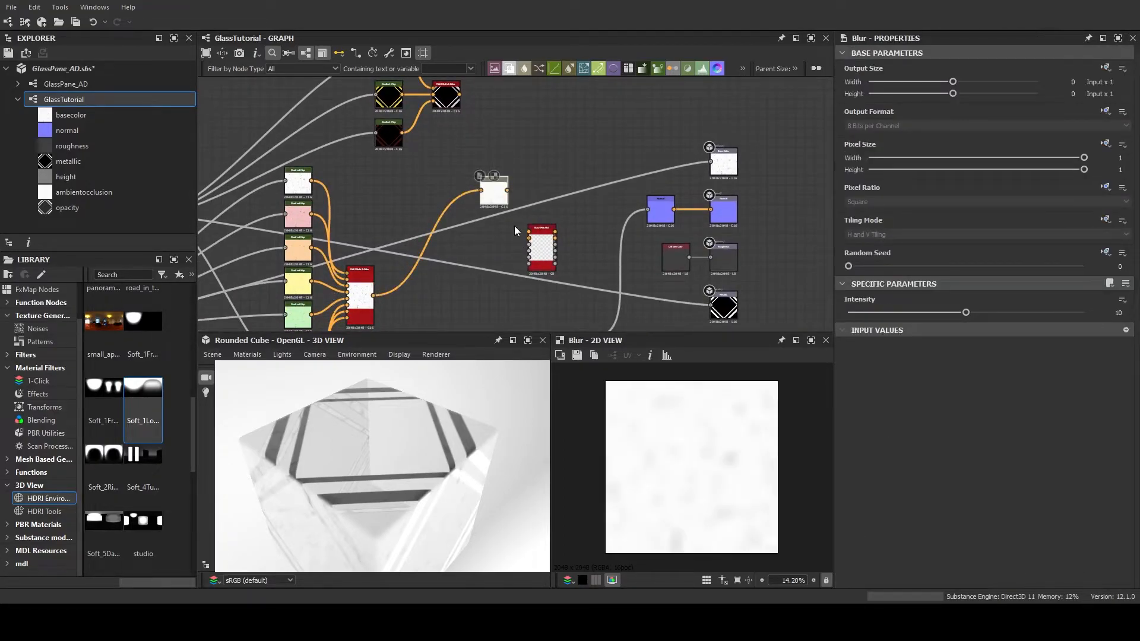
key(Delete)
Add a Blend node with the glass switch as background and the frame switch as foreground, using the Switch blending mode
drag(374, 295, 453, 179)
click(487, 222)
drag(460, 96, 492, 190)
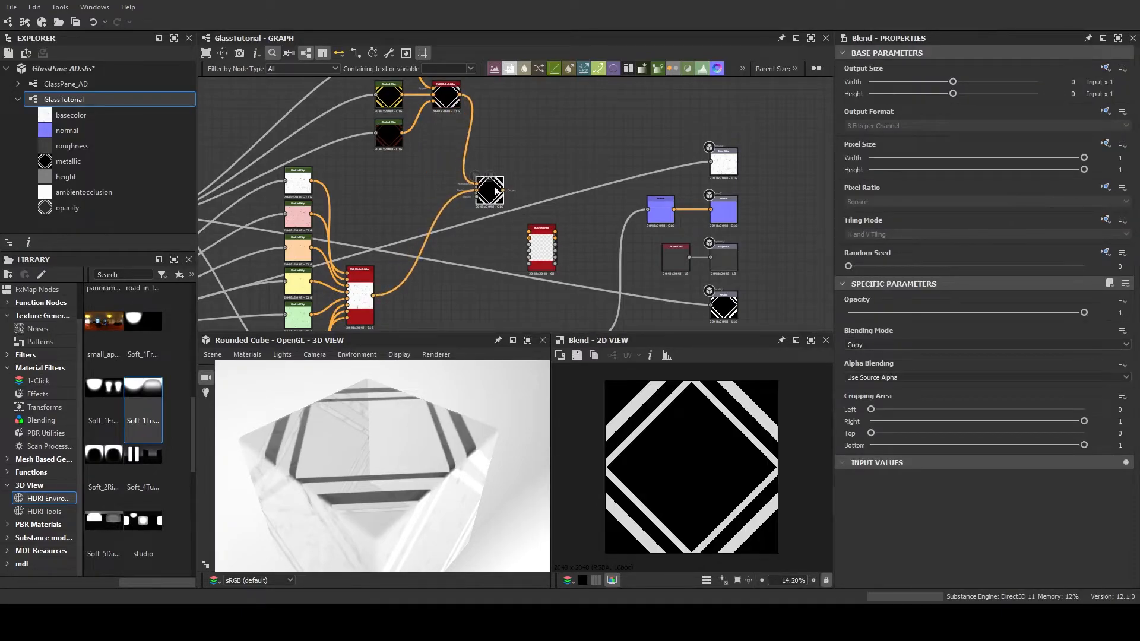
scroll(464, 206, up, 3)
scroll(464, 205, down, 1)
middle_drag(467, 250, 422, 216)
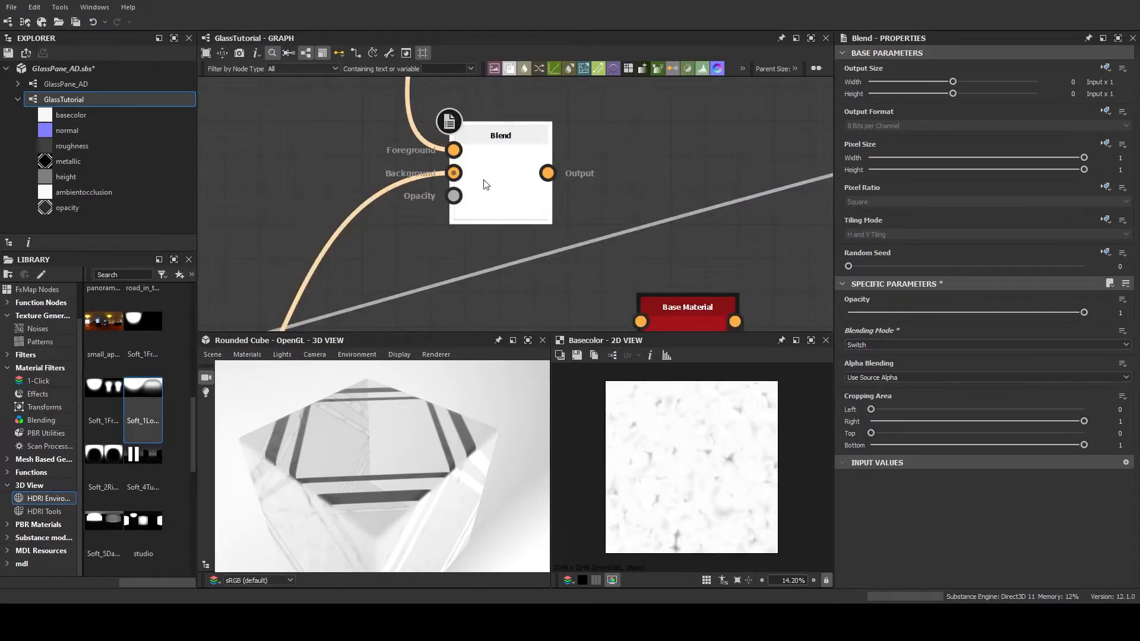
double_click(494, 144)
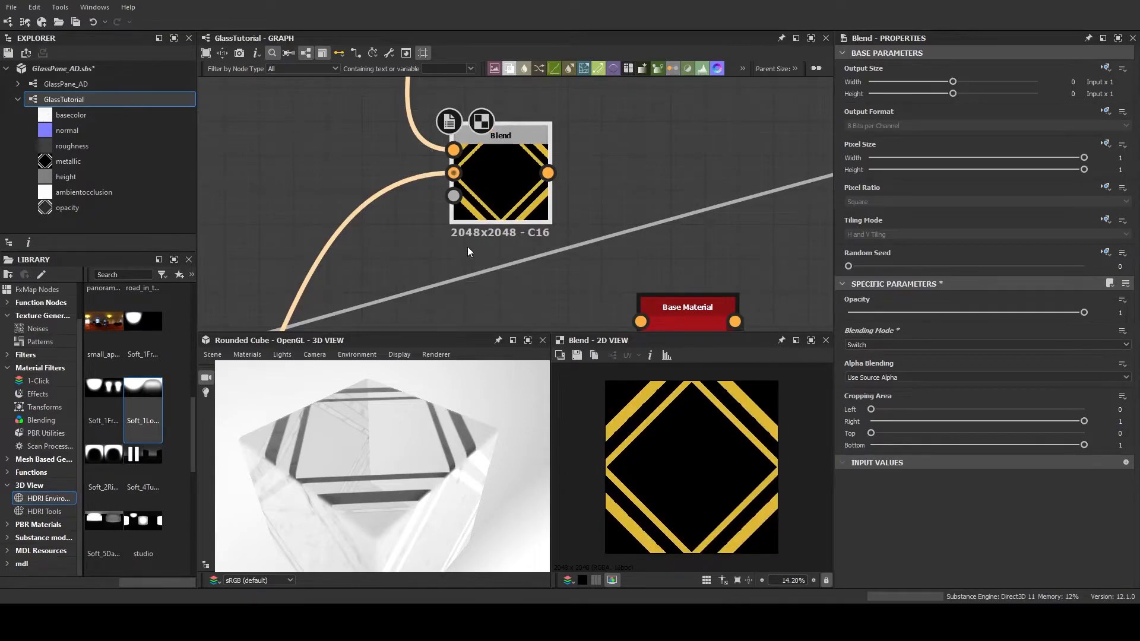
Connect the diamond frame mask to the Opacity input of the Blend node that combines glass and frame colours
scroll(472, 249, down, 5)
middle_drag(369, 219, 519, 143)
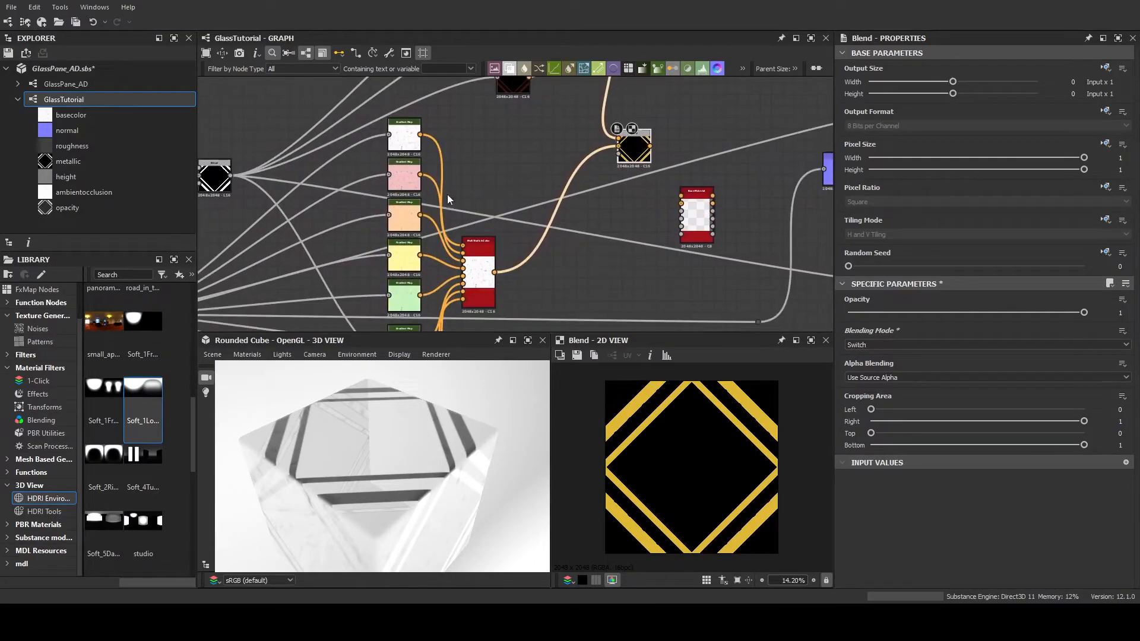
drag(231, 176, 625, 159)
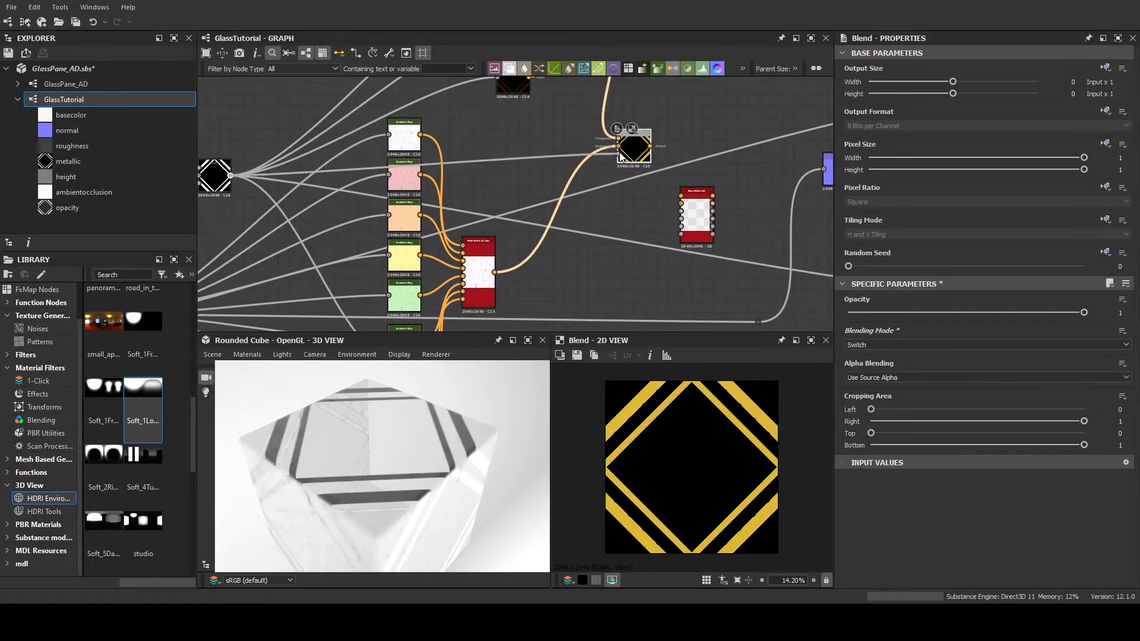
scroll(626, 155, up, 6)
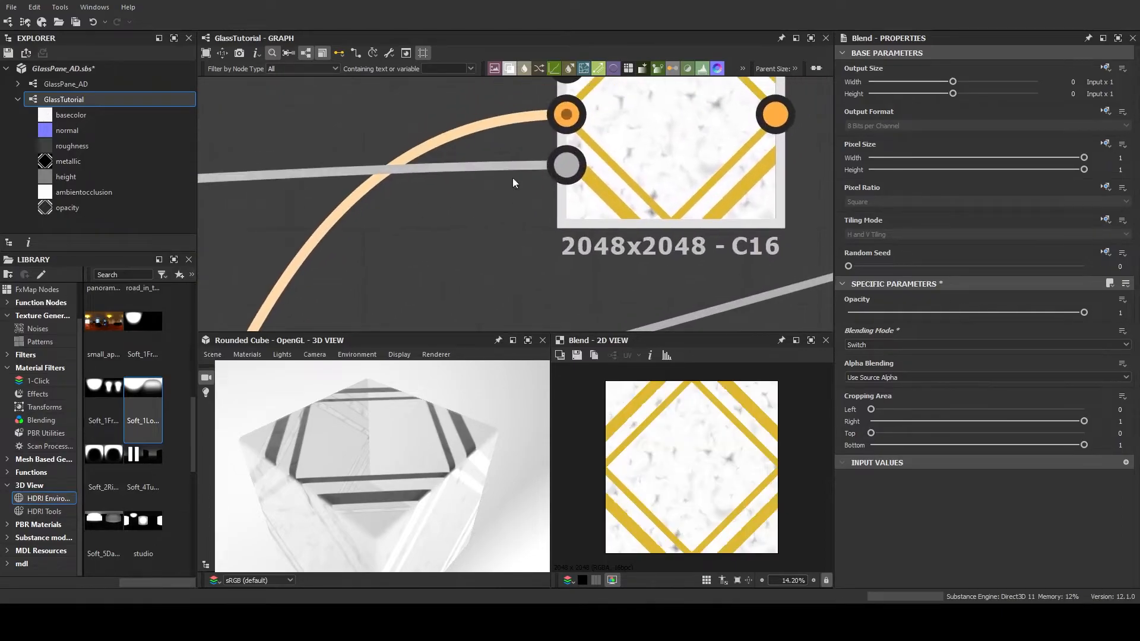
scroll(570, 165, down, 5)
middle_drag(608, 164, 515, 195)
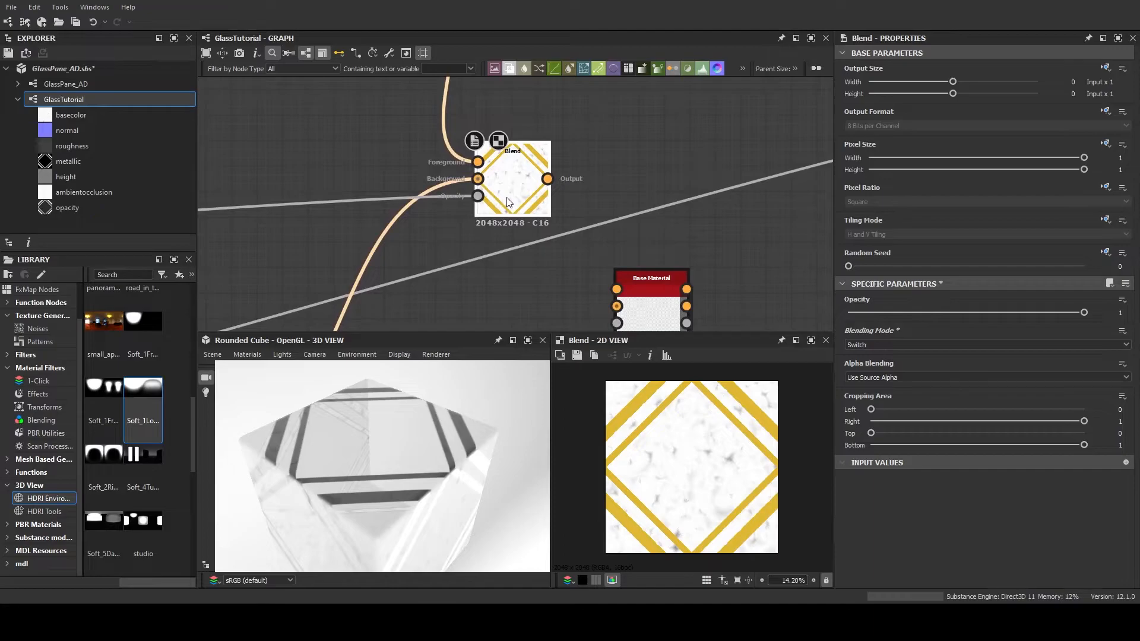
Test the GlassColor and FrameColor values in the input parameter preview and return both to 1
click(799, 297)
drag(964, 390, 949, 360)
drag(850, 390, 850, 356)
Connect the combined glass and frame Blend output to the Base Material's Base Color input
scroll(672, 241, down, 5)
middle_drag(671, 238, 517, 174)
scroll(495, 208, up, 3)
drag(437, 147, 554, 197)
middle_drag(471, 230, 648, 179)
Move the Normal node and its dot beside the Base Material and connect it to the material's Normal input instead of the Normal output
scroll(647, 180, down, 3)
middle_drag(579, 241, 392, 297)
drag(643, 193, 589, 274)
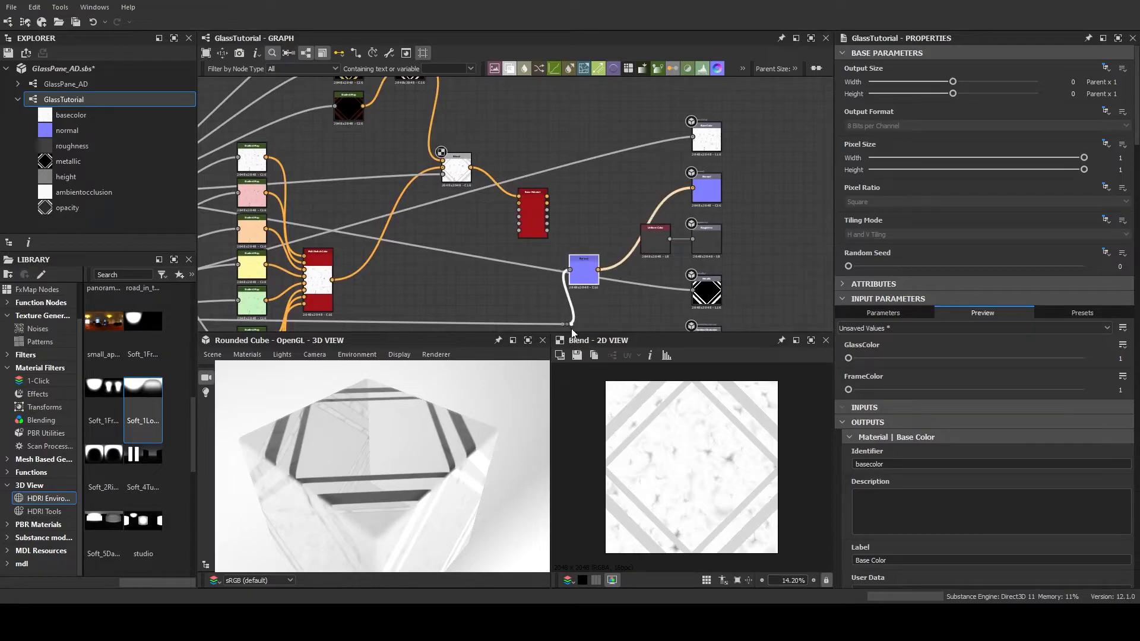
drag(567, 324, 368, 321)
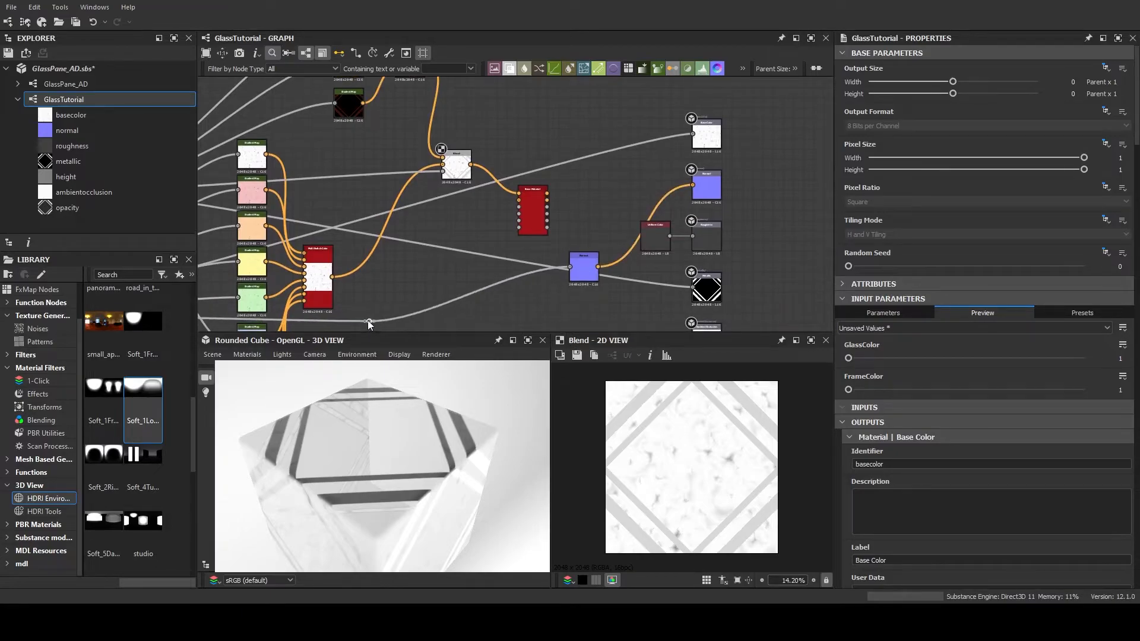
drag(590, 274, 457, 284)
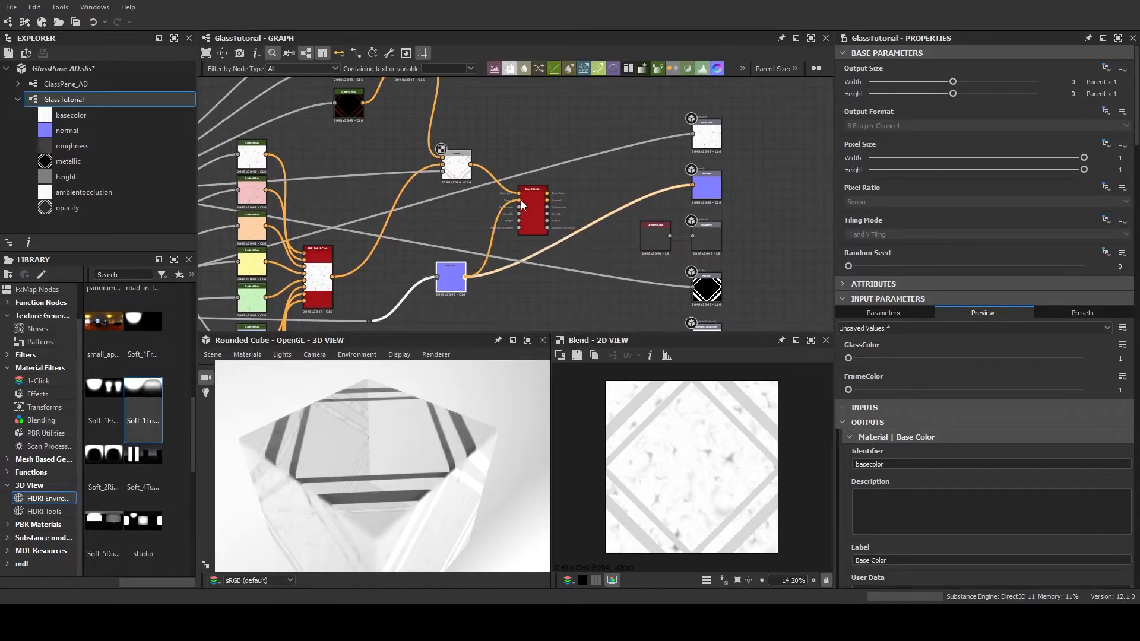
scroll(523, 214, up, 5)
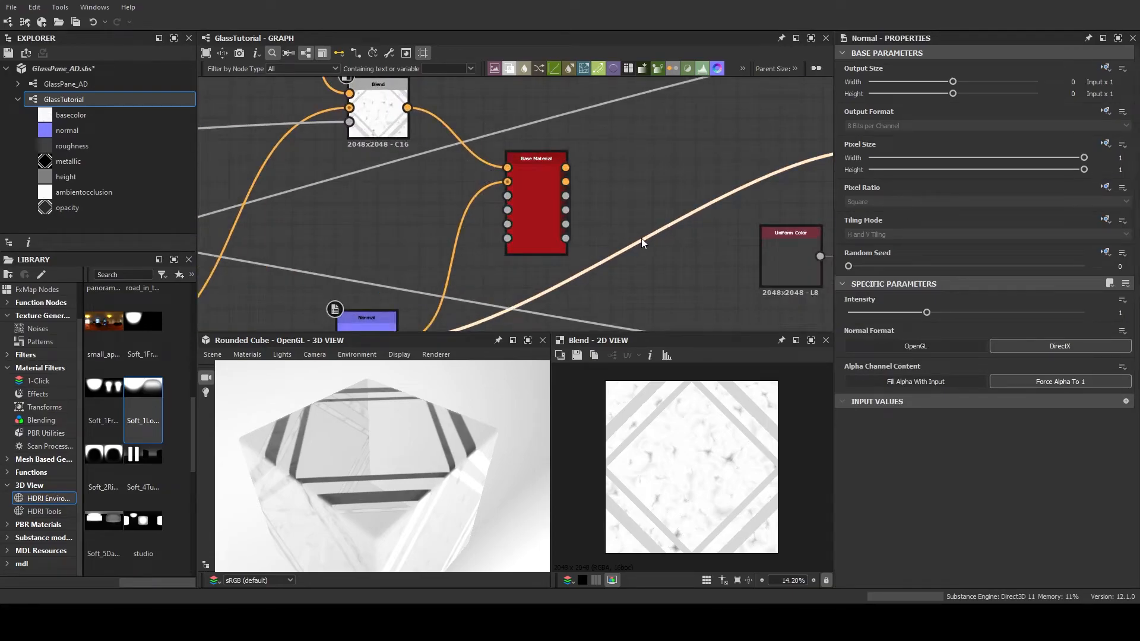
scroll(594, 229, down, 5)
middle_drag(524, 224, 739, 134)
Branch an Invert Grayscale node off the glass pattern's dot node and view its output
middle_drag(685, 178, 486, 251)
middle_drag(518, 211, 587, 116)
scroll(477, 230, up, 4)
middle_drag(476, 228, 655, 132)
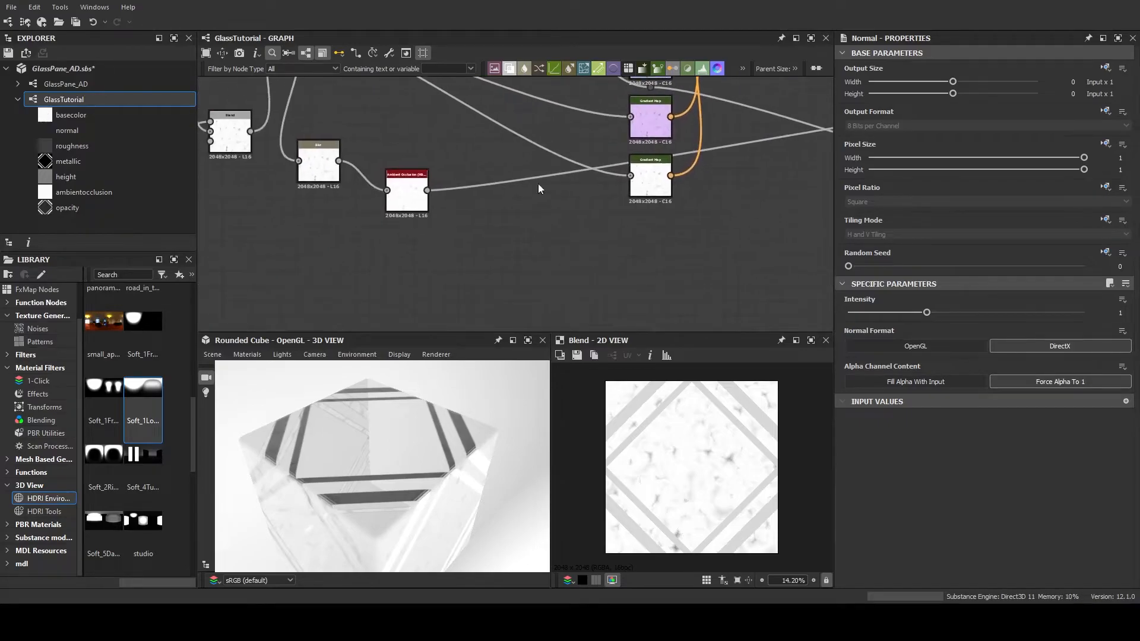
middle_drag(432, 163, 546, 278)
middle_drag(465, 182, 326, 287)
scroll(394, 225, down, 2)
middle_drag(344, 221, 319, 194)
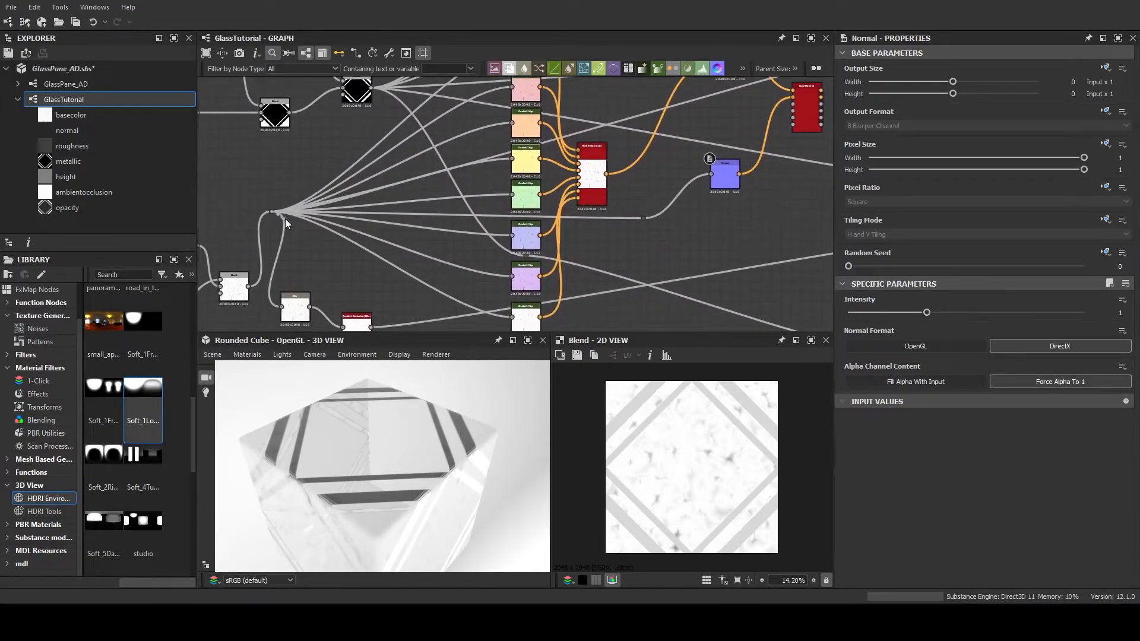
click(399, 267)
double_click(367, 257)
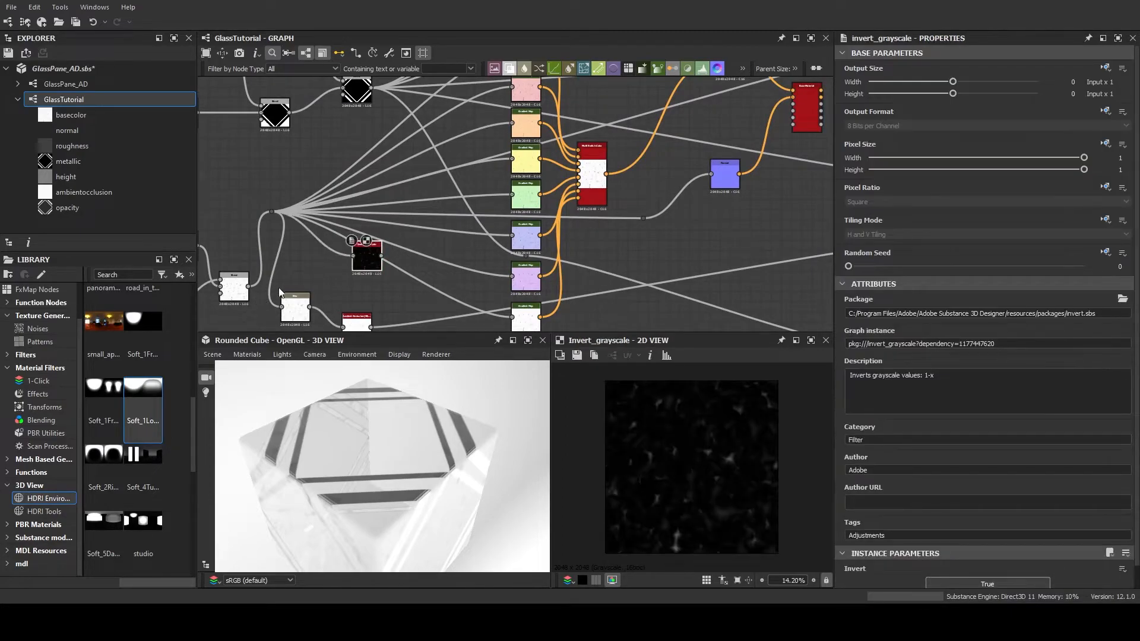
Check the glass pattern's Subtract Blend settings and move the Invert Grayscale node above the Normal node, next to the Base Material
scroll(304, 279, up, 4)
middle_drag(305, 279, 501, 242)
scroll(501, 241, down, 4)
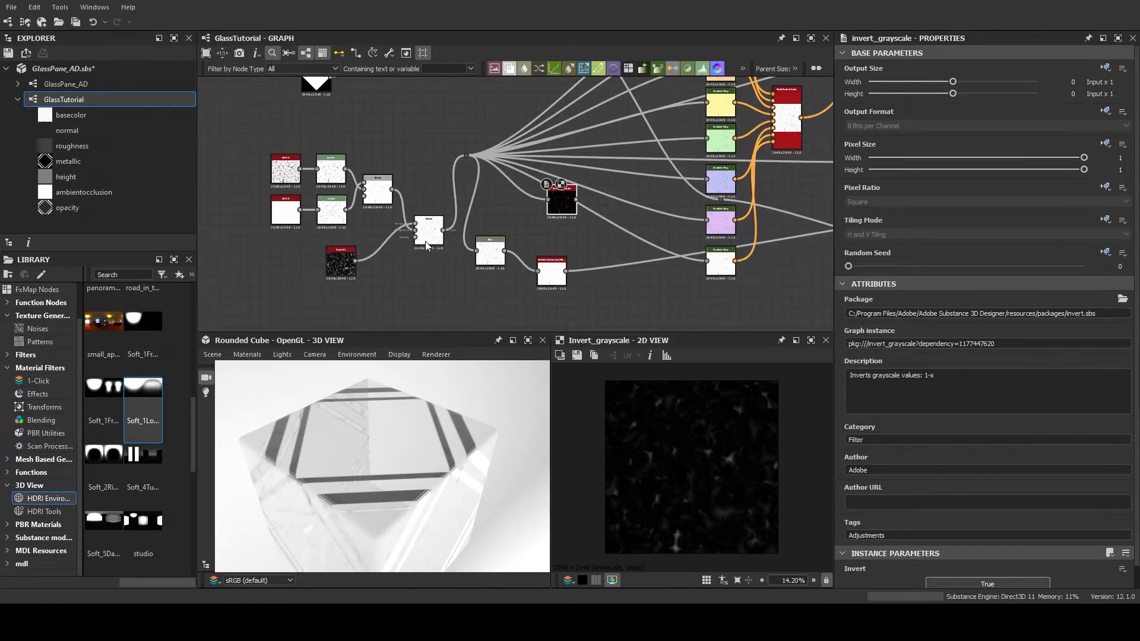
click(425, 241)
scroll(425, 242, up, 4)
middle_drag(707, 174, 309, 208)
scroll(453, 198, down, 3)
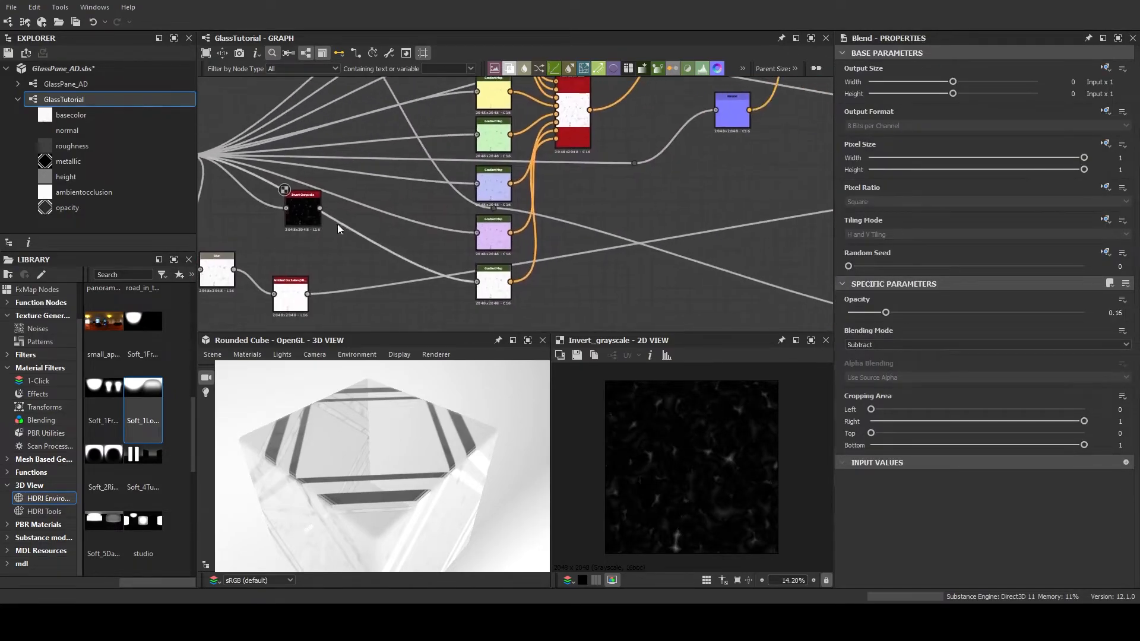
drag(303, 212, 661, 195)
middle_drag(707, 166, 416, 275)
drag(367, 305, 434, 158)
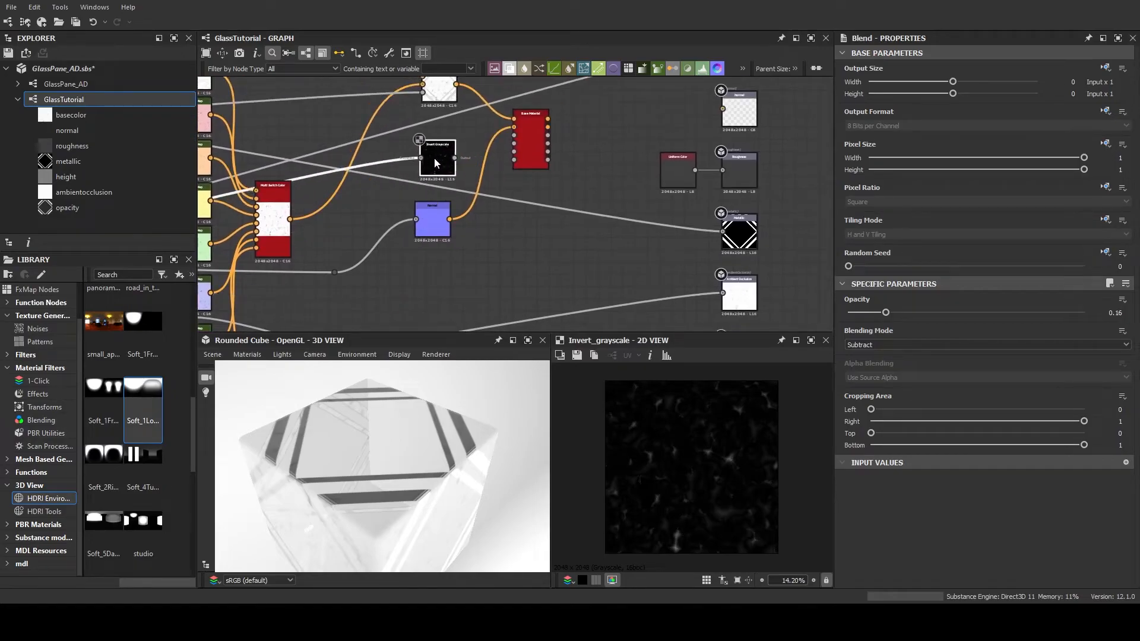
Connect the Invert Grayscale output to the Base Material's Roughness input
scroll(434, 158, up, 4)
middle_drag(478, 161, 352, 235)
scroll(419, 191, up, 3)
scroll(391, 190, down, 1)
middle_drag(388, 192, 362, 215)
drag(319, 244, 511, 180)
scroll(388, 229, down, 5)
middle_drag(379, 247, 480, 203)
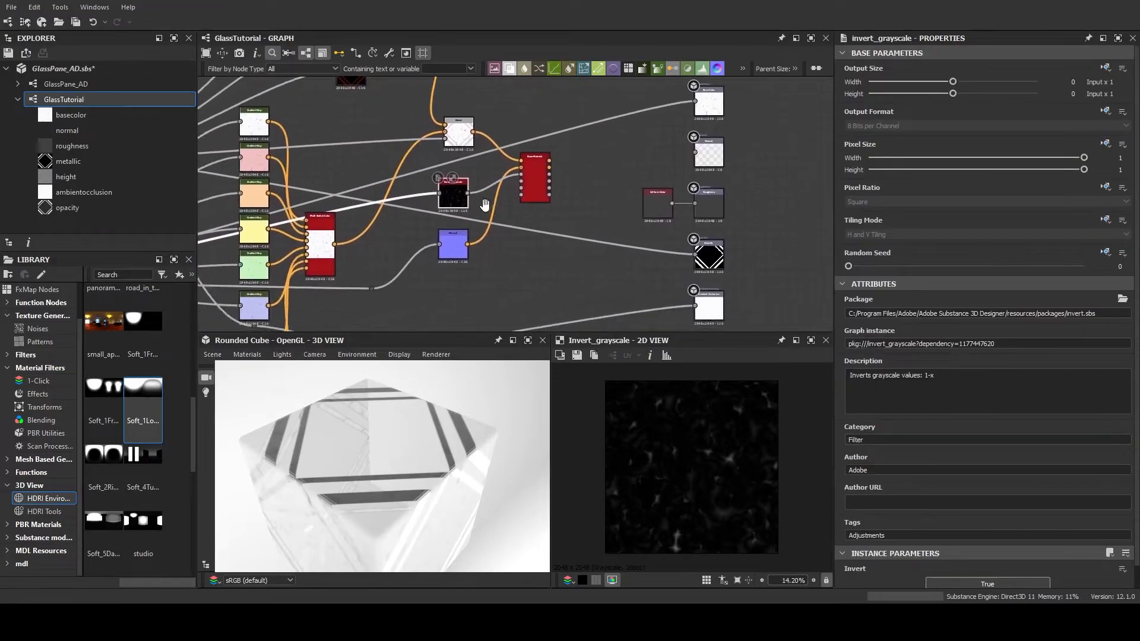
Add a new Blend node with the diamond frame mask as its background, beside the glass gradient maps
mouse_move(398, 478)
mouse_down()
mouse_move(351, 416)
mouse_move(391, 492)
mouse_up()
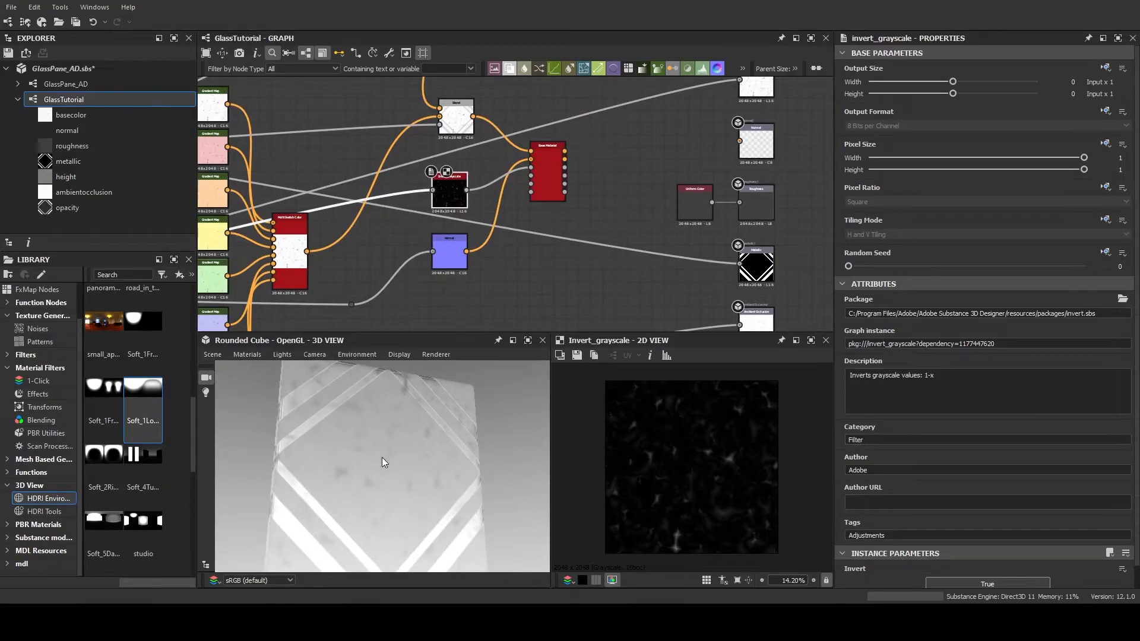
middle_drag(491, 224, 471, 212)
scroll(516, 258, up, 3)
scroll(549, 272, down, 6)
scroll(594, 231, up, 2)
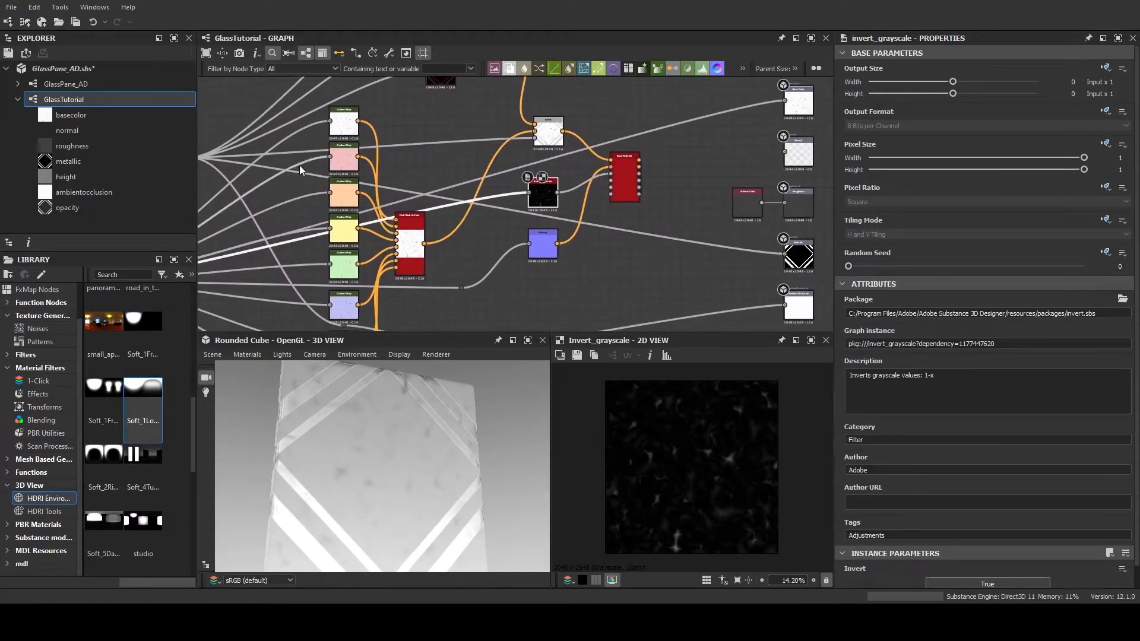
middle_drag(298, 165, 364, 164)
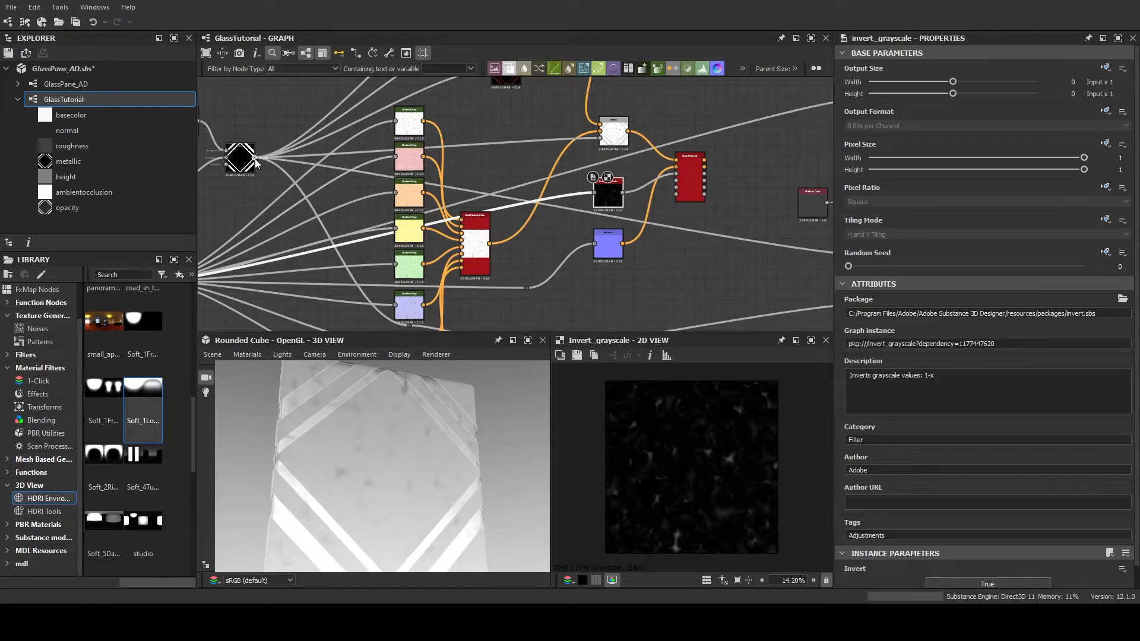
drag(255, 158, 511, 164)
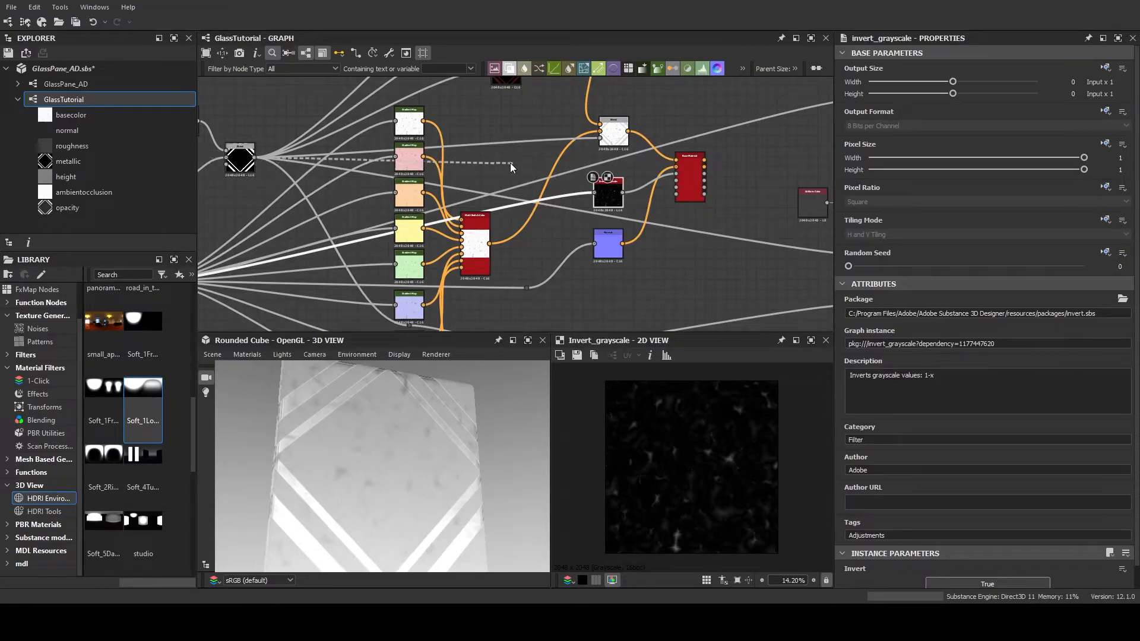
click(540, 202)
Insert a Dot node at the diamond frame mask's output to carry its outgoing links, and position it just beside the mask node
scroll(245, 170, up, 2)
middle_drag(244, 172, 340, 208)
drag(364, 175, 399, 169)
text(dot)
key(Return)
scroll(416, 169, down, 4)
mouse_move(473, 176)
middle_down()
mouse_move(485, 177)
mouse_move(424, 196)
mouse_move(464, 196)
middle_up()
scroll(422, 193, up, 3)
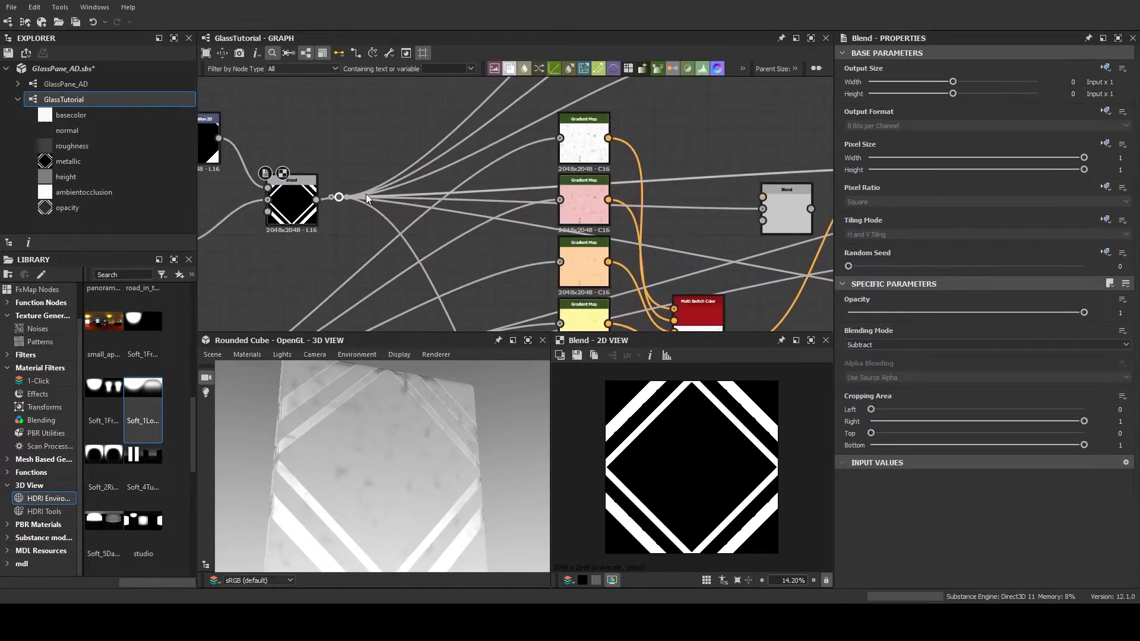
drag(337, 198, 349, 203)
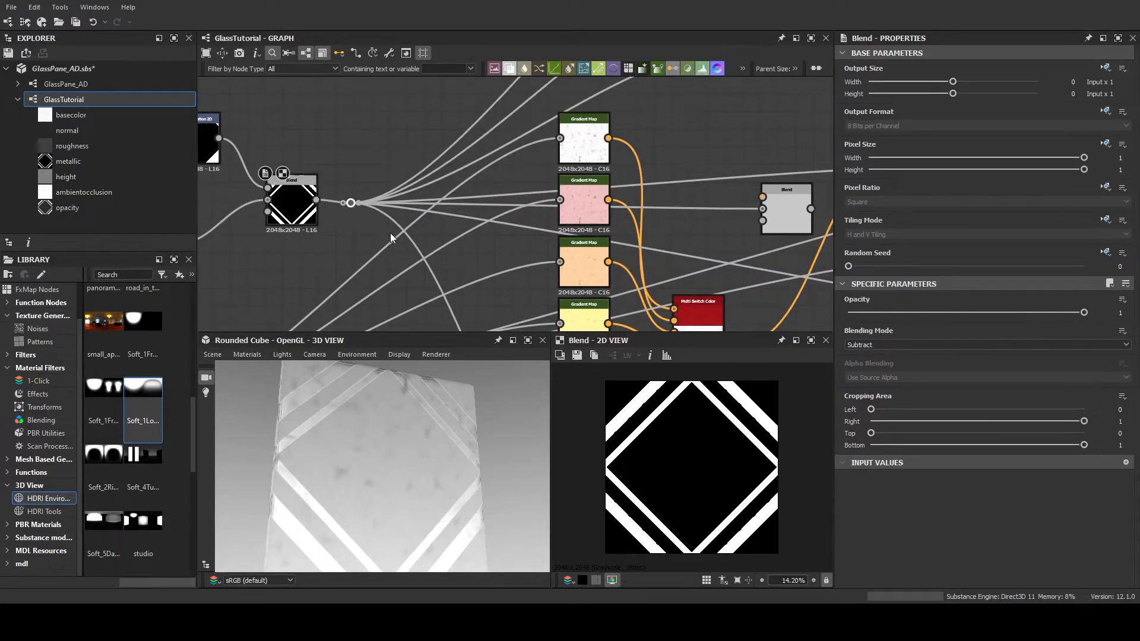
Move the glass Invert Grayscale node just before the new Blend node and connect its output to the Blend's foreground
middle_drag(389, 234, 254, 208)
scroll(254, 208, down, 3)
middle_drag(346, 204, 380, 183)
scroll(454, 189, up, 3)
middle_drag(533, 203, 423, 193)
click(473, 175)
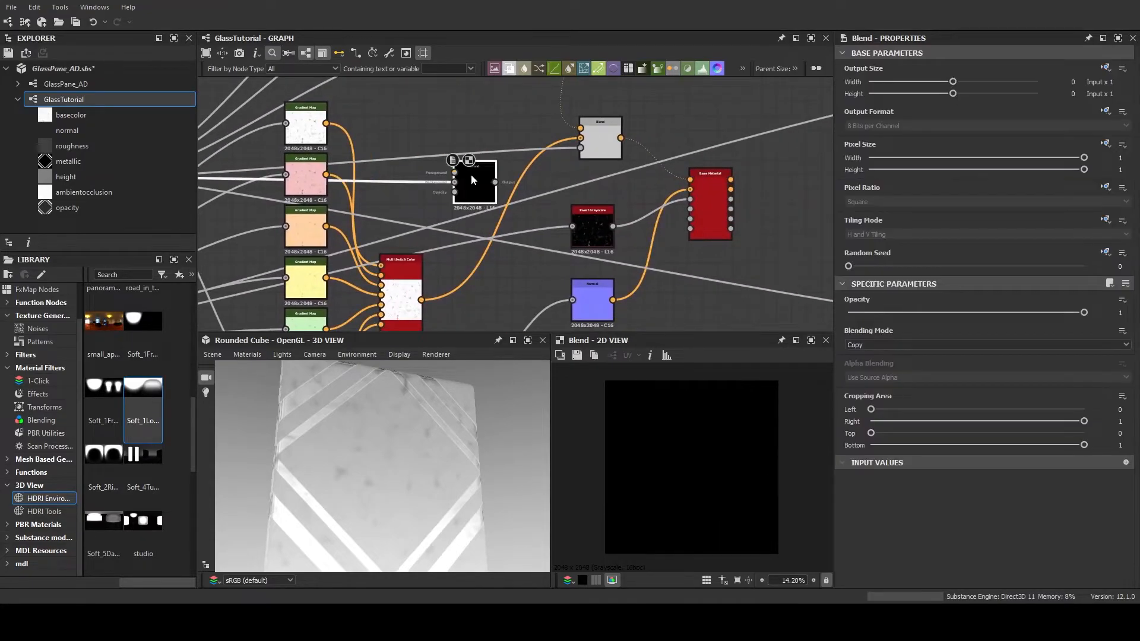
middle_drag(565, 198, 580, 197)
drag(622, 231, 472, 180)
click(507, 167)
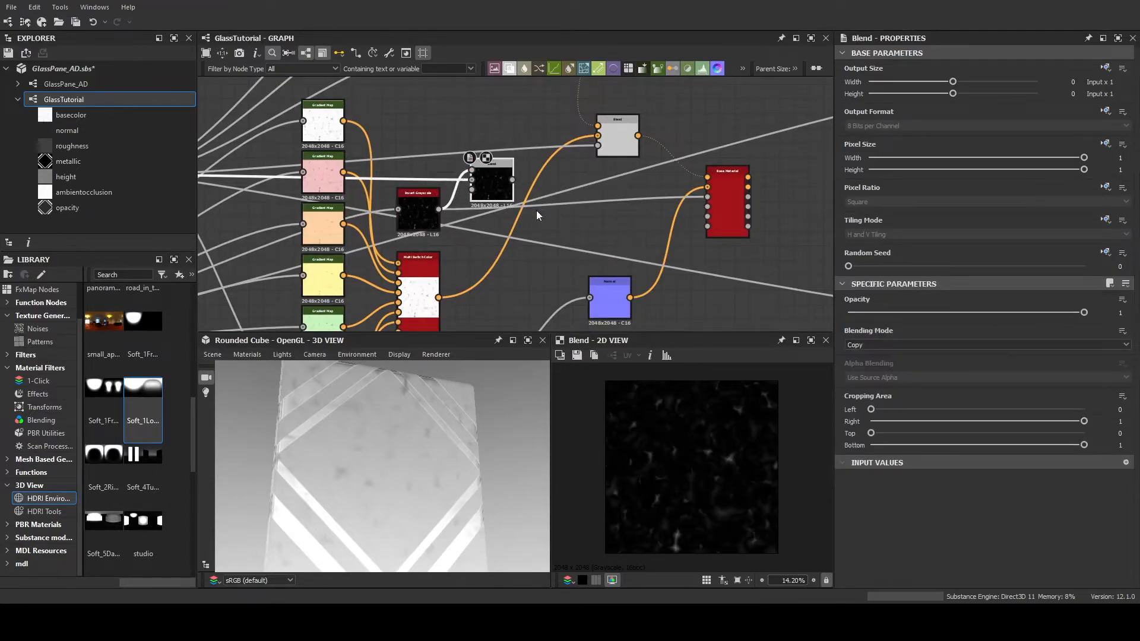
Insert an Invert Grayscale node on the link from the diamond frame mask to the new Blend and place it just before the Blend
middle_drag(357, 224, 632, 245)
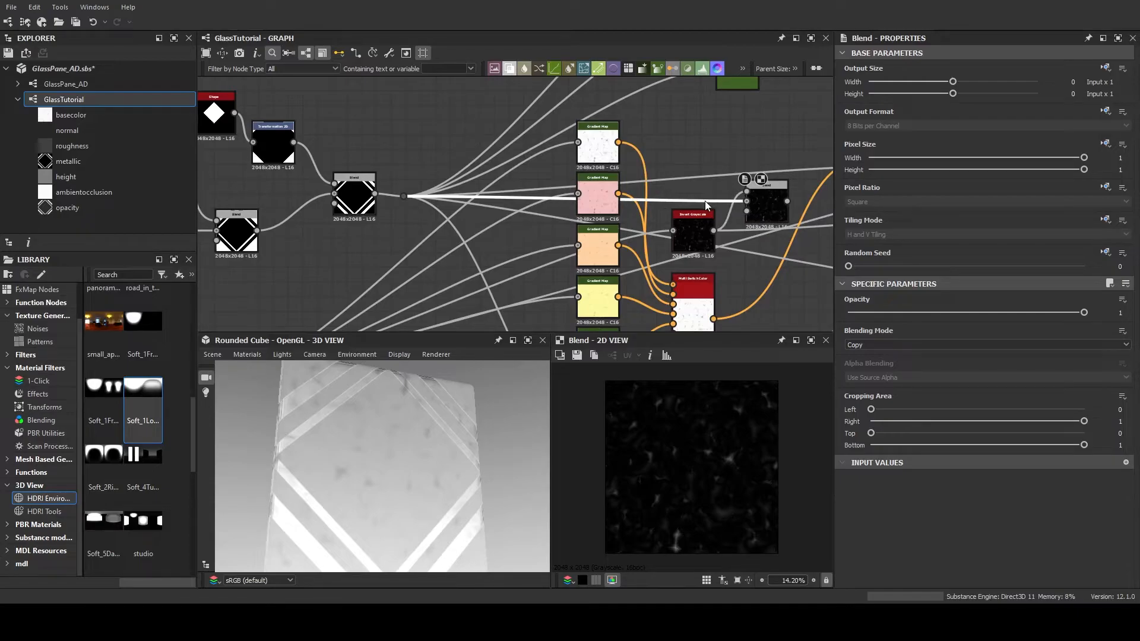
key(i)
middle_drag(740, 245, 591, 230)
drag(431, 183, 555, 172)
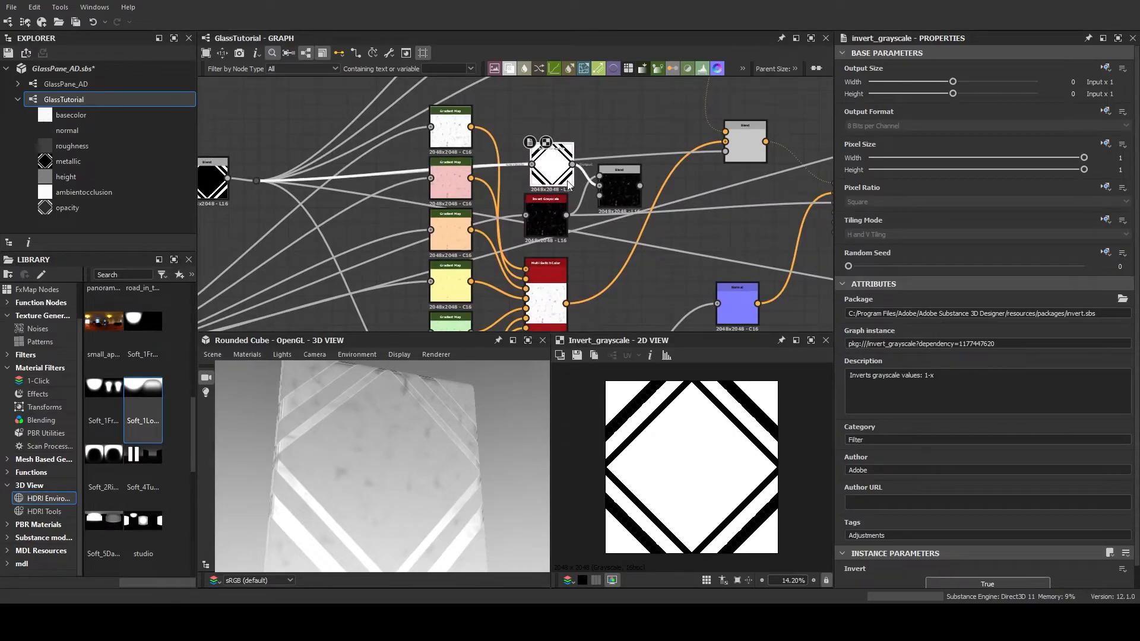
Try blending modes including Add (Linear Dodge), Subtract, Add Sub, Multiply, Overlay and Switch on the Blend of the two inverted maps, previewing the result
scroll(582, 178, up, 4)
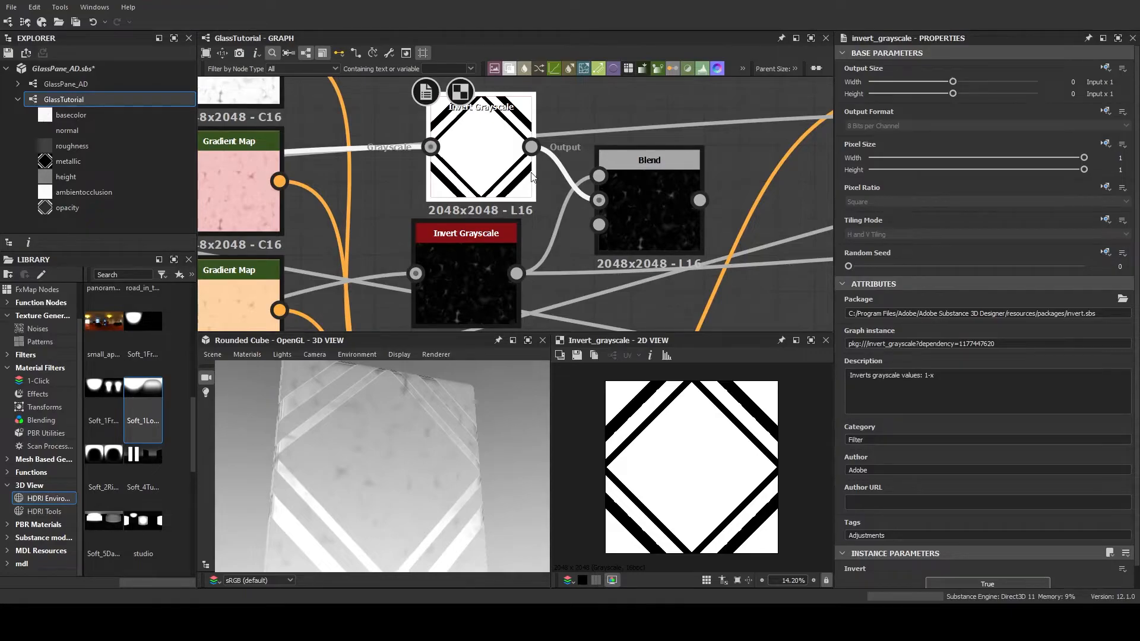
click(639, 176)
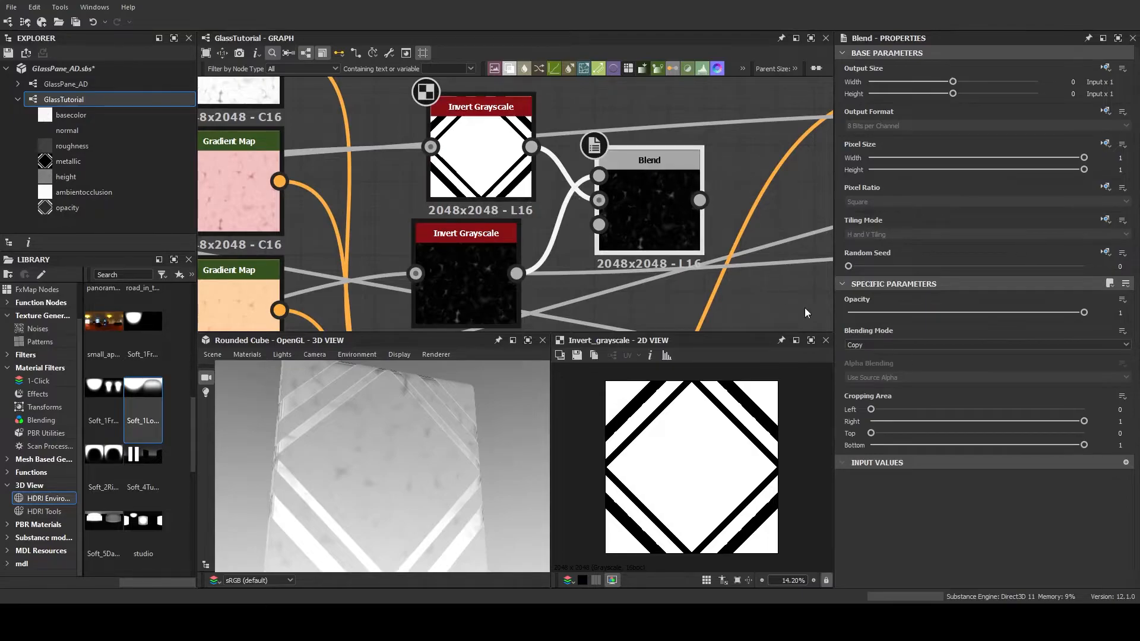
click(922, 343)
click(907, 362)
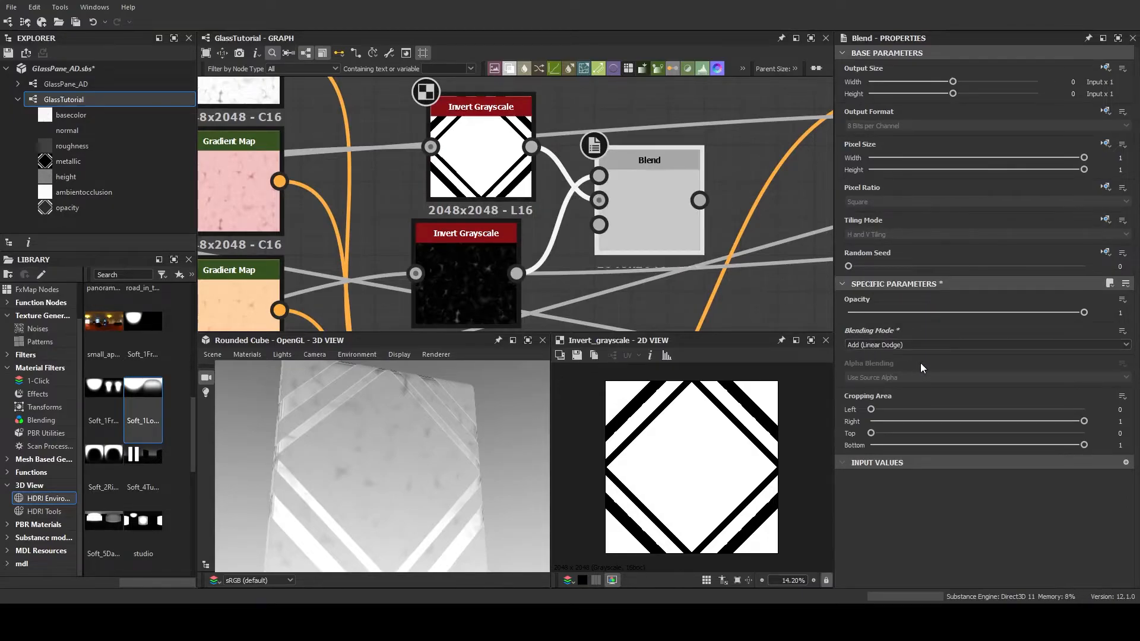
double_click(661, 197)
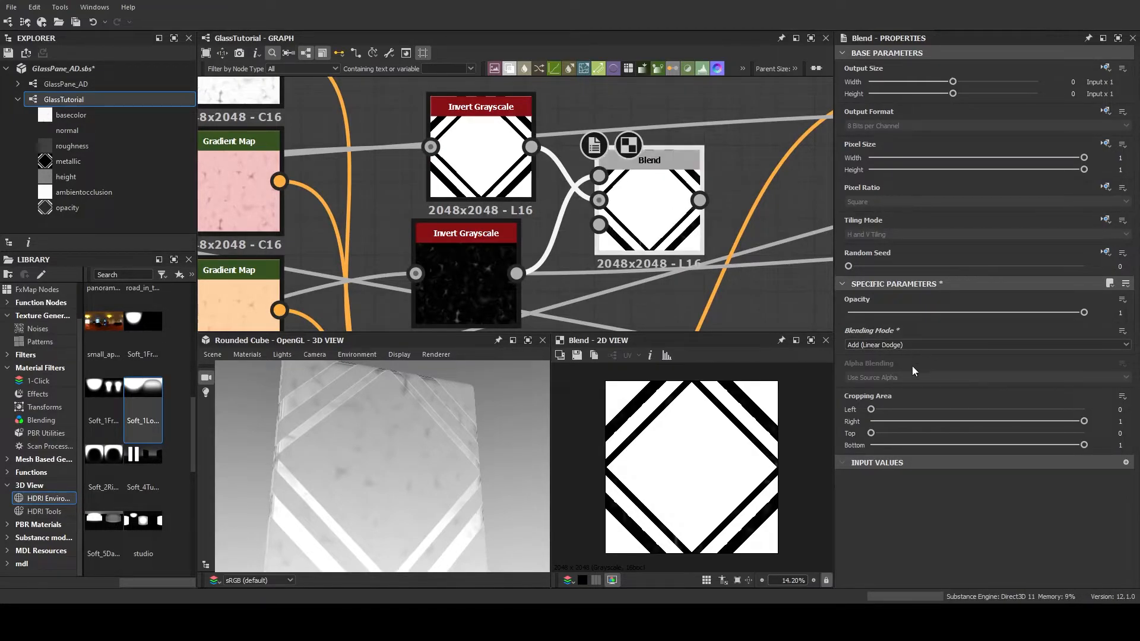
scroll(918, 344, down, 1)
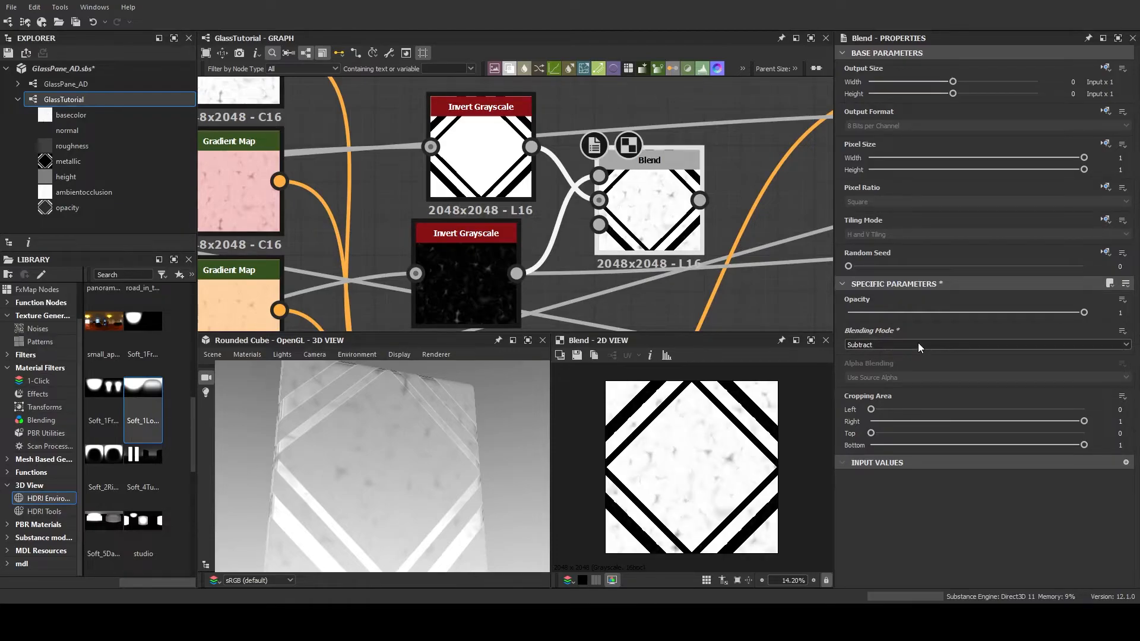
scroll(918, 344, down, 2)
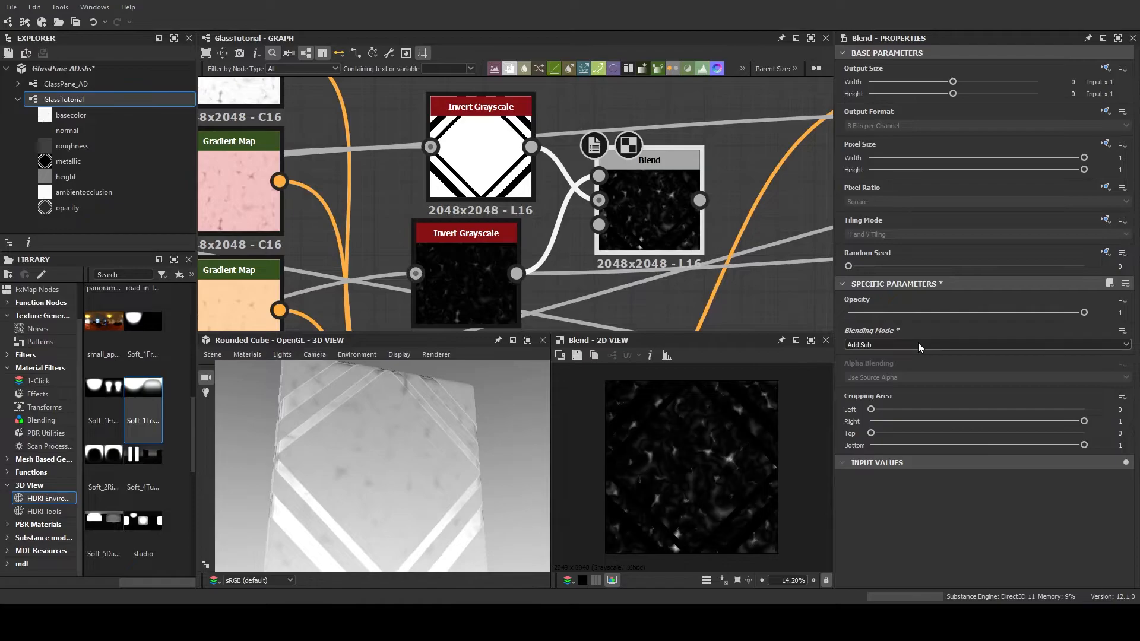
scroll(918, 343, up, 1)
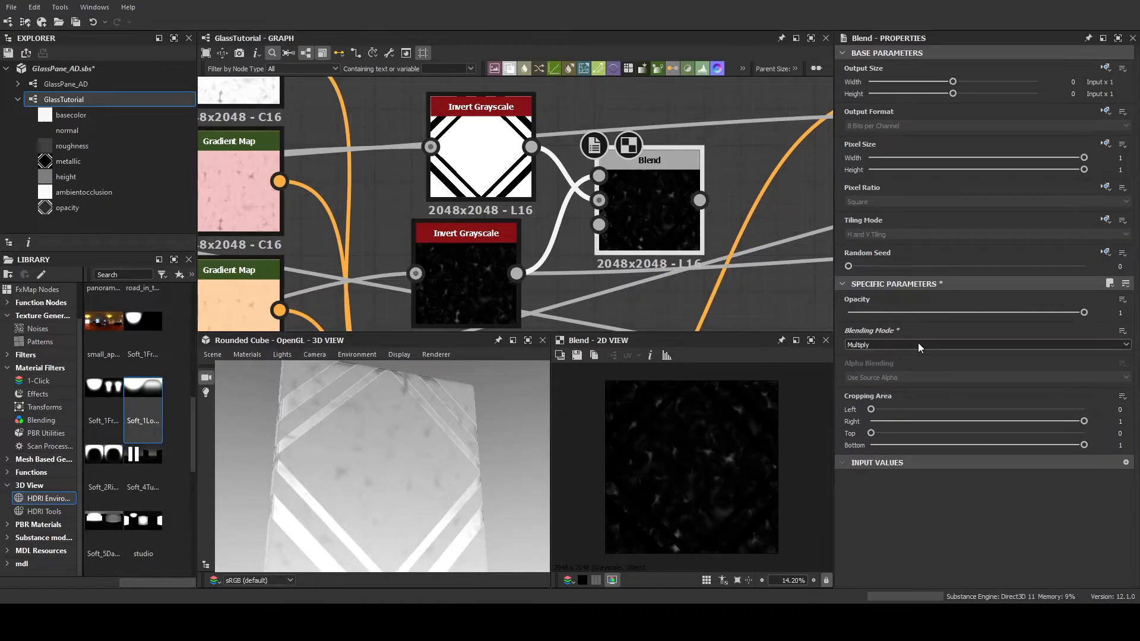
scroll(918, 343, down, 3)
scroll(918, 343, down, 5)
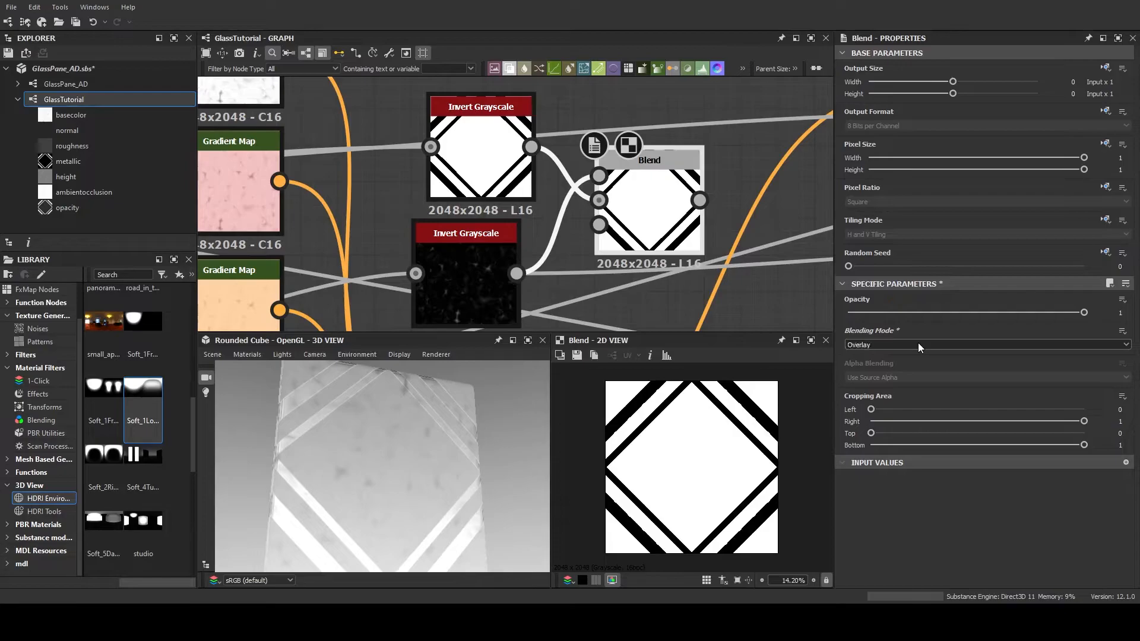
scroll(918, 344, up, 4)
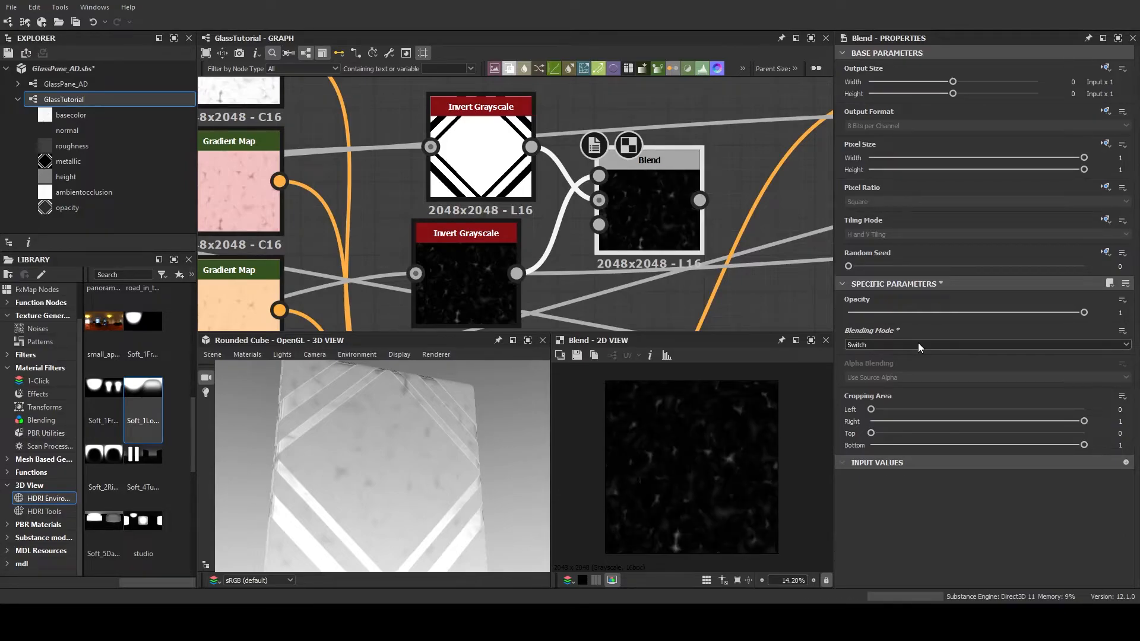
scroll(918, 343, up, 1)
Connect the Blend of the two inverted maps to the Base Material's Roughness input and preview the Base Material in 2D
middle_drag(796, 225, 474, 200)
scroll(560, 209, down, 2)
middle_drag(582, 190, 408, 179)
scroll(576, 243, up, 1)
drag(234, 180, 641, 218)
scroll(424, 251, down, 3)
middle_drag(423, 250, 483, 246)
double_click(616, 218)
middle_drag(552, 255, 454, 234)
scroll(595, 267, up, 1)
middle_drag(593, 255, 745, 202)
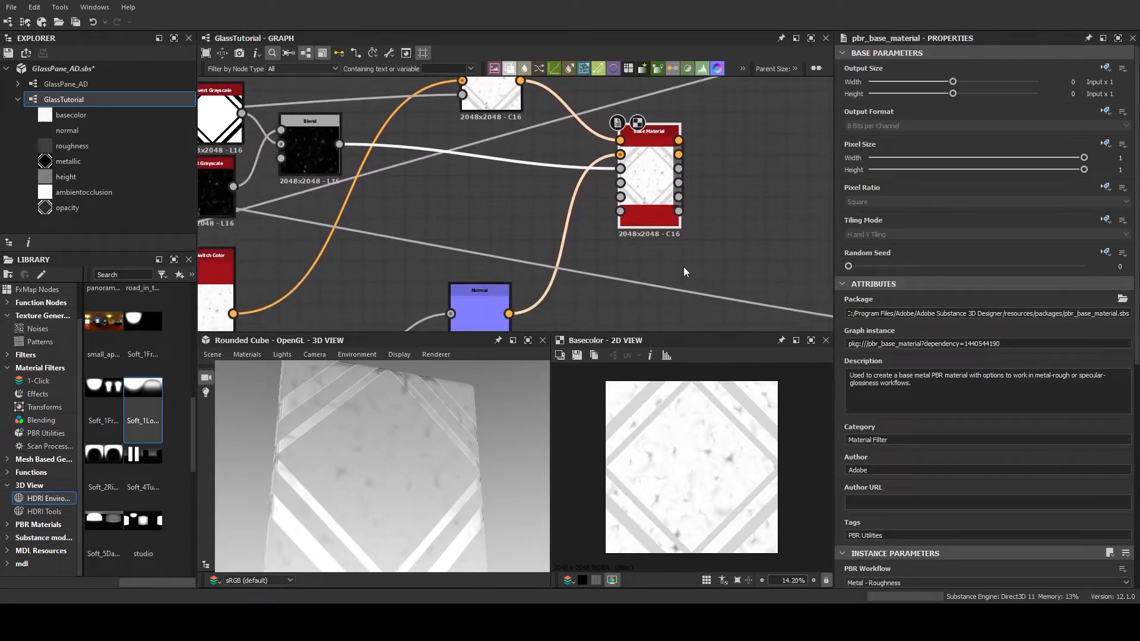
Connect the diamond frame mask's Dot output to the Base Material's Metallic input
scroll(683, 265, down, 1)
scroll(682, 263, up, 2)
middle_drag(512, 193, 658, 237)
scroll(654, 240, down, 2)
middle_drag(518, 220, 620, 240)
scroll(621, 240, down, 1)
mouse_move(564, 181)
middle_down()
mouse_move(593, 186)
mouse_move(580, 181)
middle_up()
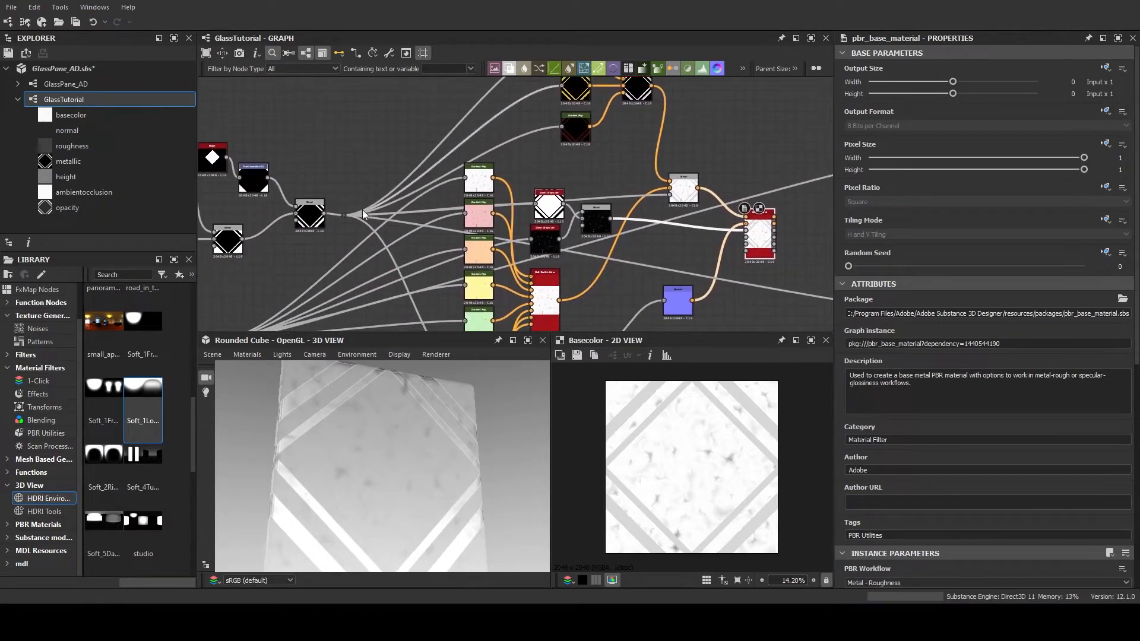
drag(347, 216, 752, 244)
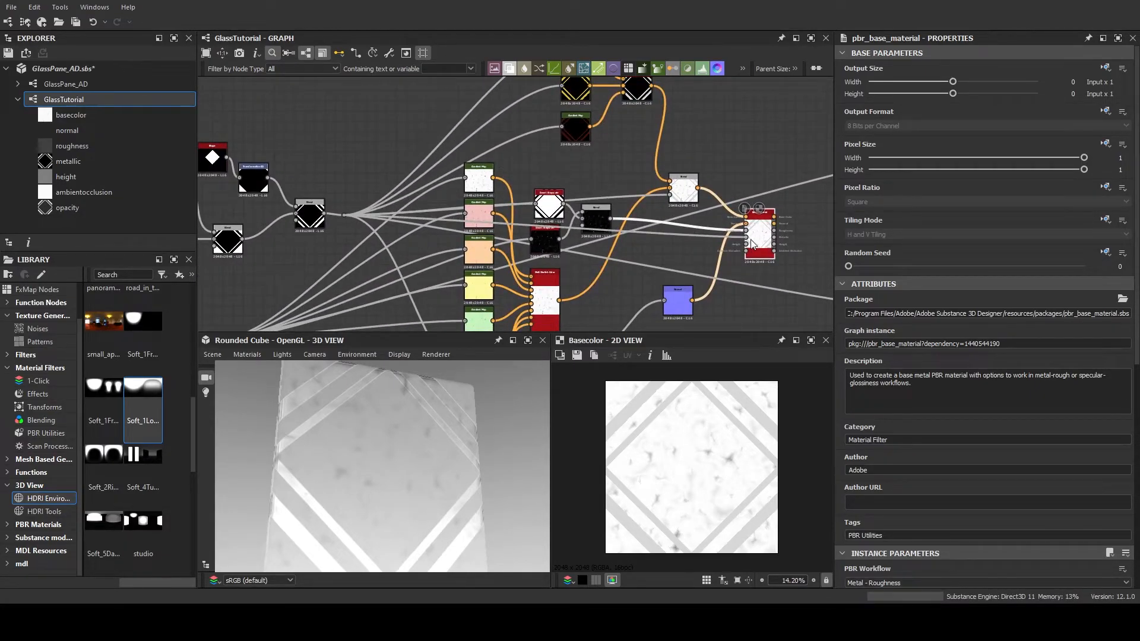
scroll(741, 246, up, 5)
middle_drag(740, 231, 575, 251)
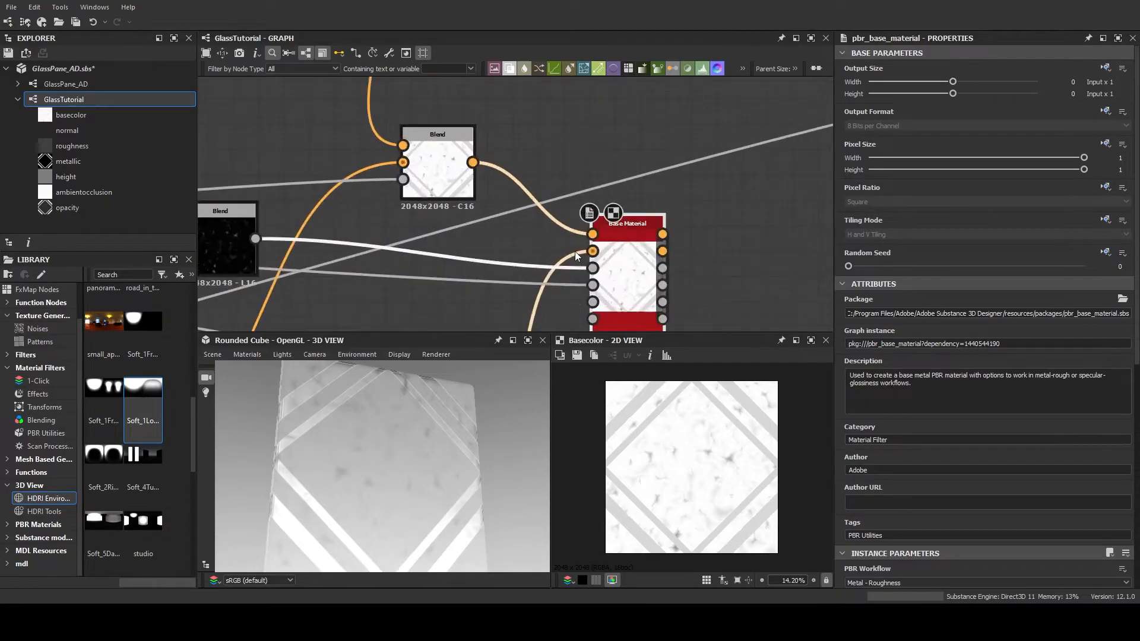
Connect the Ambient Occlusion node's output to the Base Material's Ambient Occlusion input
middle_drag(631, 295, 599, 172)
scroll(598, 173, down, 3)
middle_drag(529, 226, 622, 166)
scroll(496, 246, down, 3)
middle_drag(496, 246, 609, 132)
scroll(356, 231, up, 6)
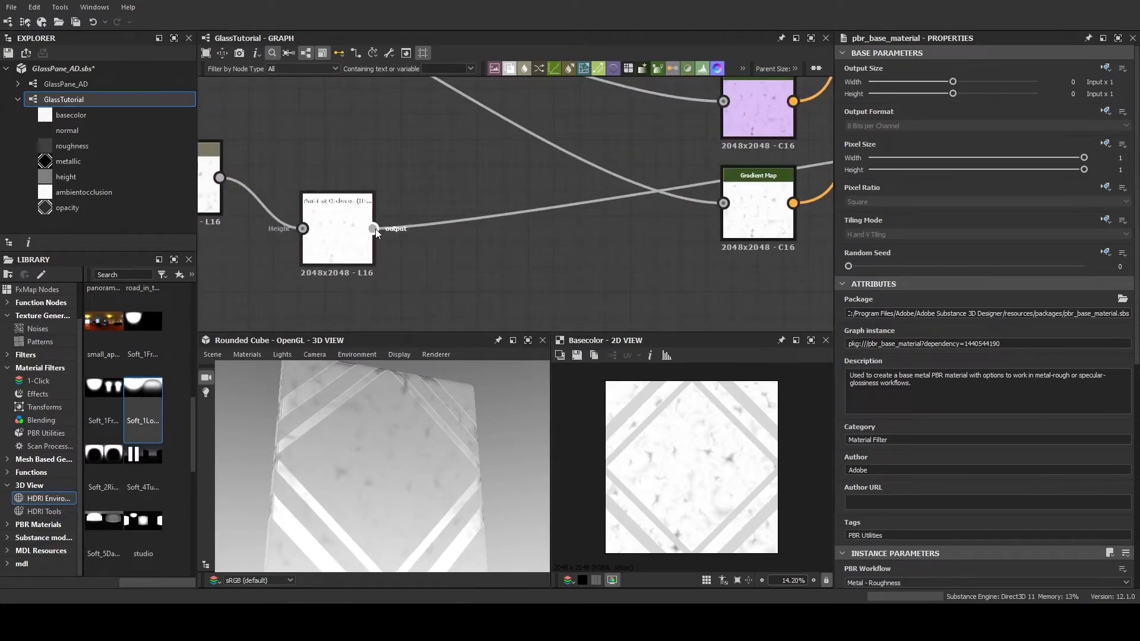
click(374, 230)
scroll(657, 162, down, 1)
middle_drag(658, 162, 347, 256)
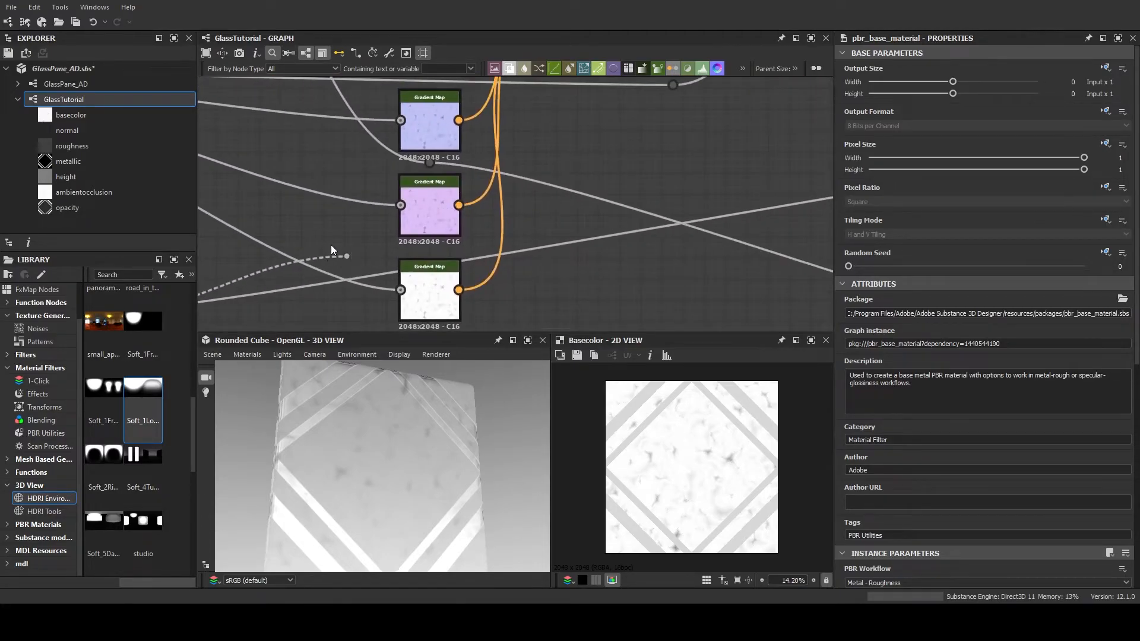
click(312, 238)
scroll(313, 238, down, 4)
click(216, 274)
middle_drag(605, 140, 464, 262)
scroll(478, 216, up, 4)
click(511, 177)
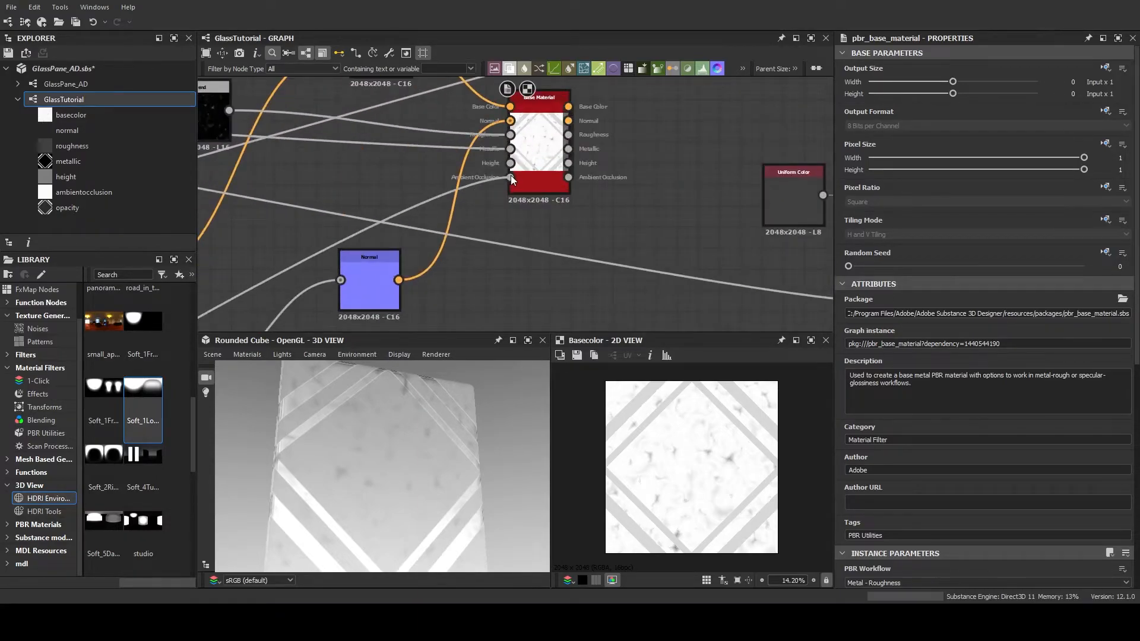
Move the Blend node feeding the opacity output to just below its Uniform Color node and open its properties
scroll(518, 243, down, 1)
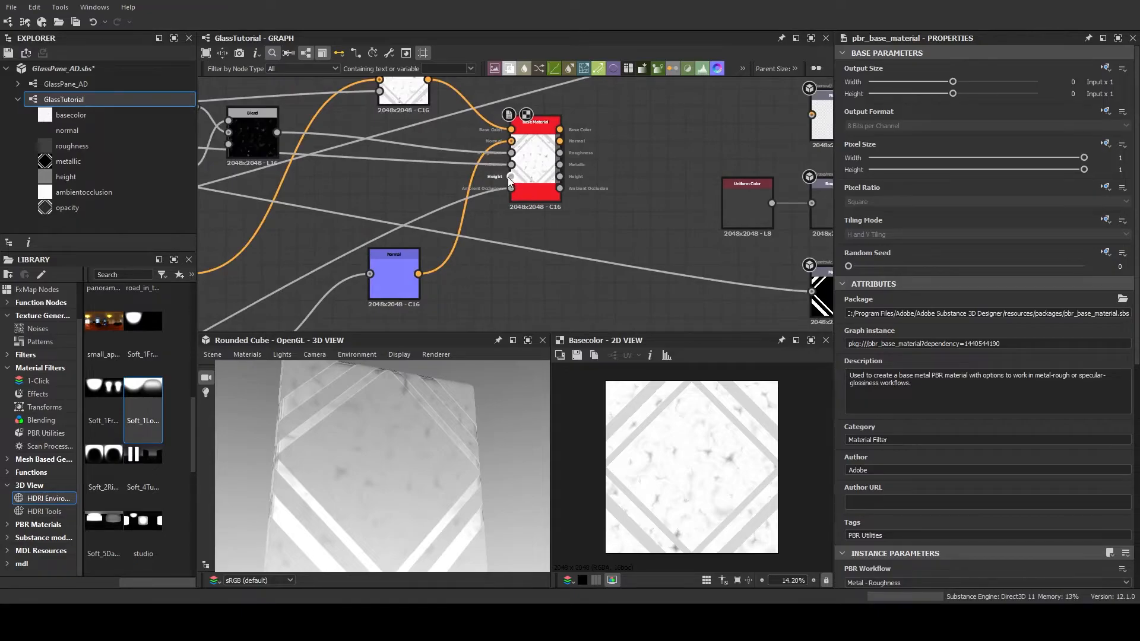
middle_drag(537, 228, 583, 158)
scroll(565, 191, down, 4)
middle_drag(583, 305, 500, 208)
click(600, 252)
click(557, 192)
drag(557, 192, 501, 253)
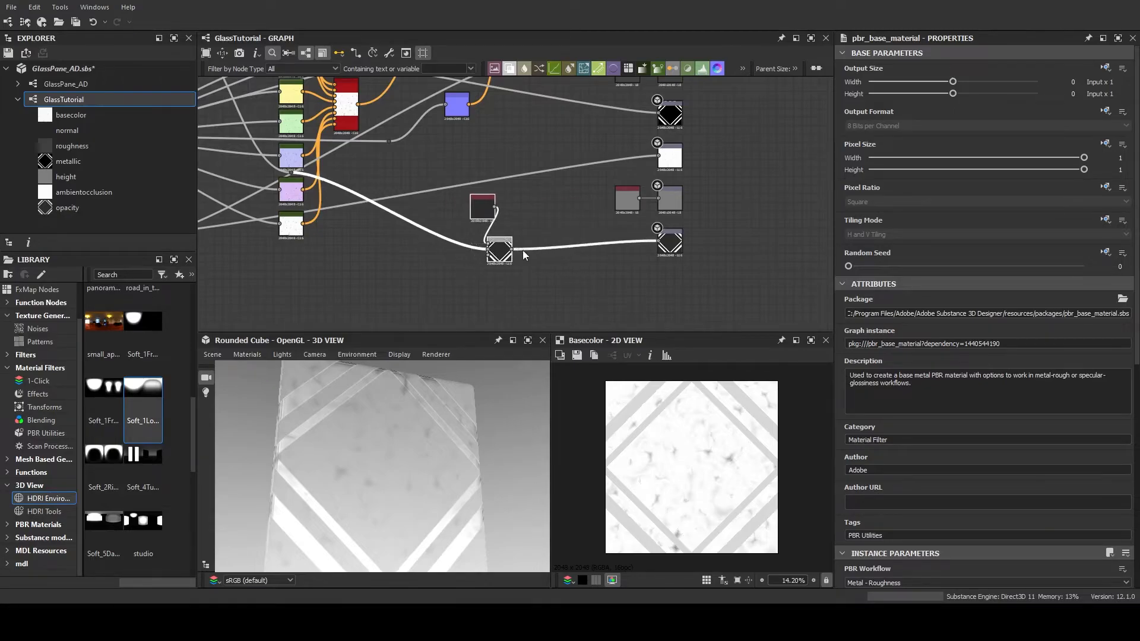
click(528, 234)
middle_drag(538, 208, 610, 280)
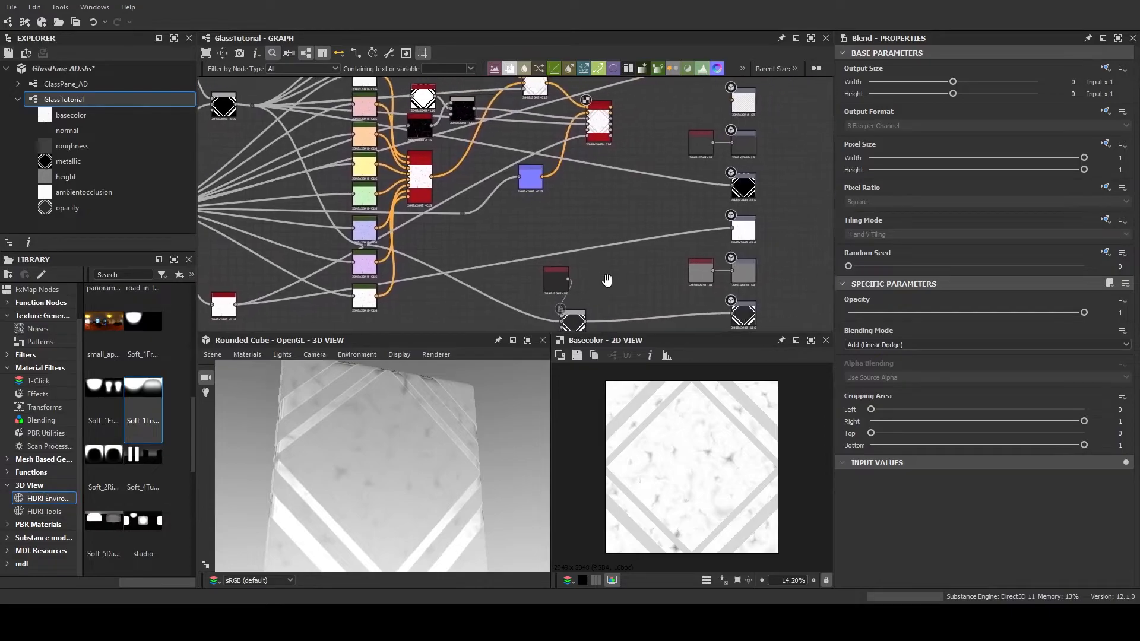
Add a Normal to Height node fed by the Normal node's output and place it below the Normal node
scroll(562, 180, up, 3)
drag(472, 201, 490, 215)
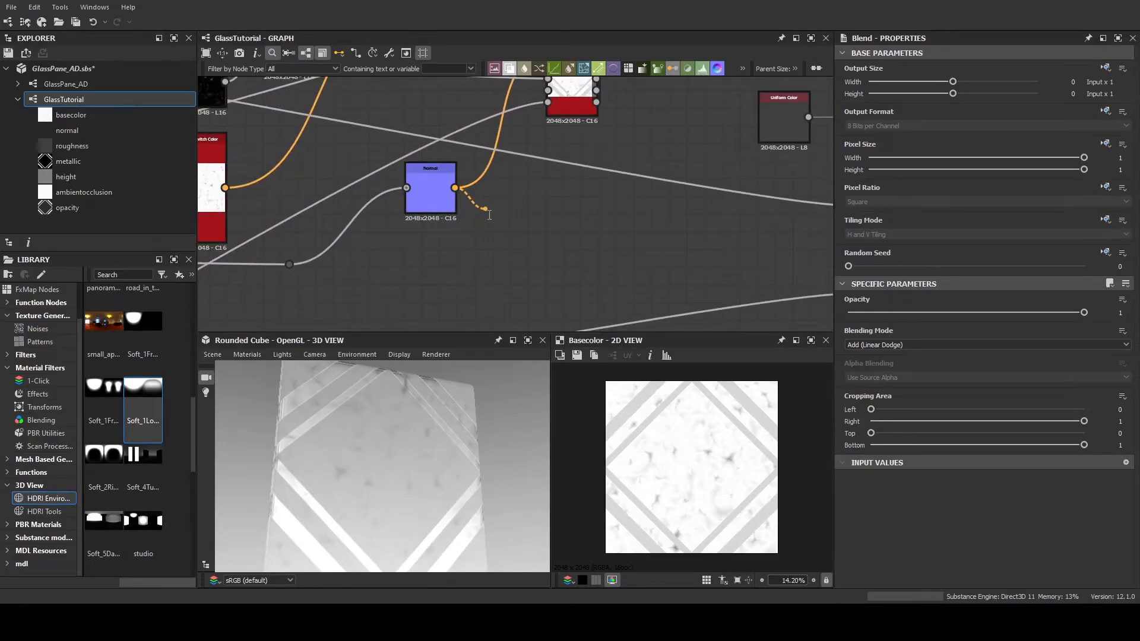
click(546, 315)
drag(515, 206, 463, 285)
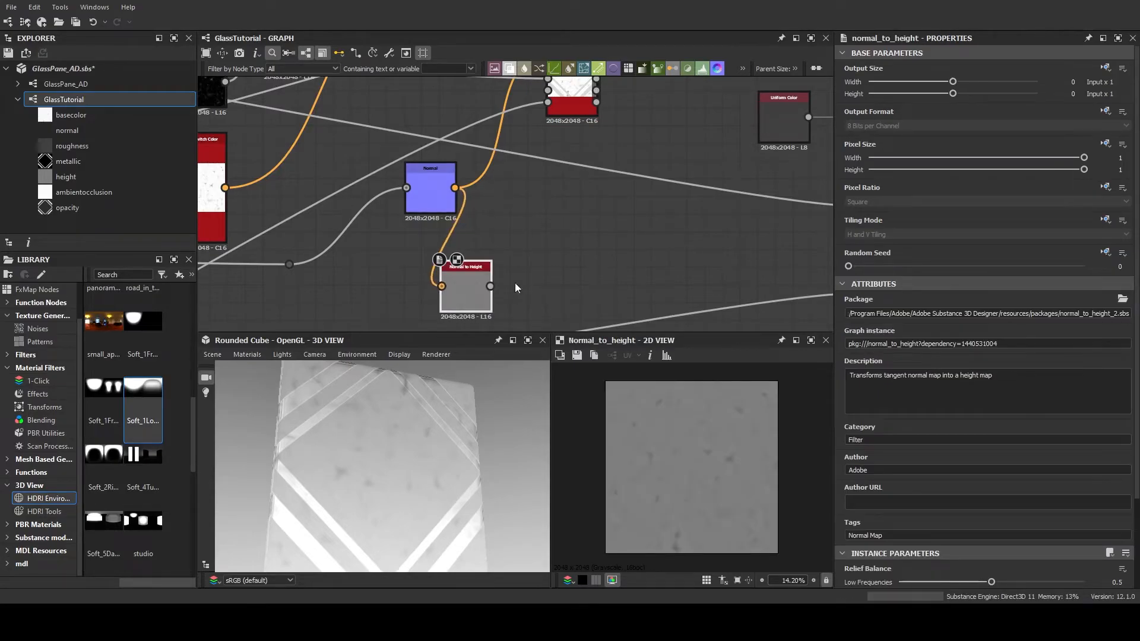
Add a Blend node with the Normal to Height output as foreground and the opacity Blend's output as background
middle_drag(516, 269, 482, 158)
scroll(494, 193, down, 1)
middle_drag(499, 215, 463, 168)
drag(452, 296, 496, 148)
key(b)
middle_drag(538, 189, 533, 251)
drag(466, 206, 529, 218)
middle_drag(579, 245, 546, 111)
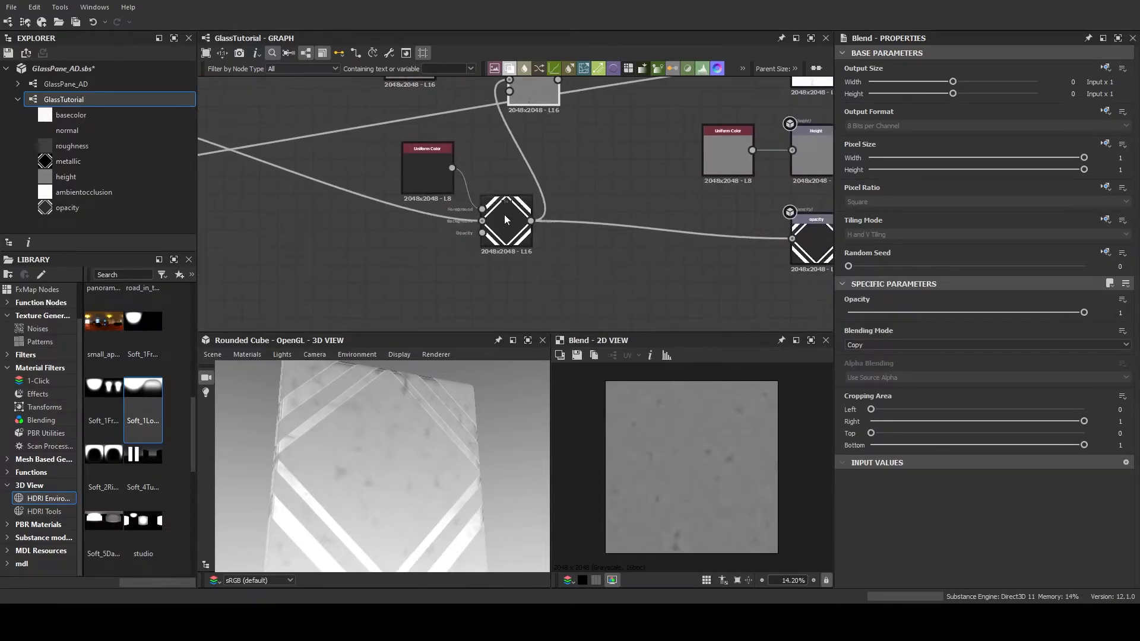
scroll(622, 258, up, 3)
middle_drag(615, 143, 707, 314)
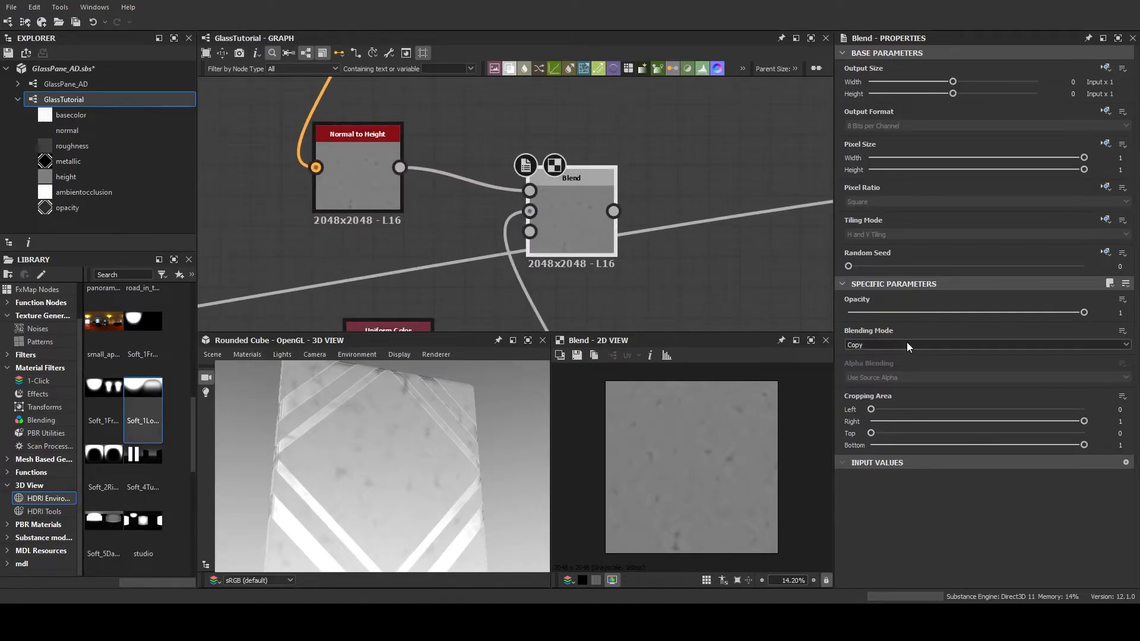
Compare blending modes on the height Blend and set it to Add (Linear Dodge)
scroll(907, 345, down, 1)
scroll(906, 345, down, 1)
scroll(906, 344, up, 1)
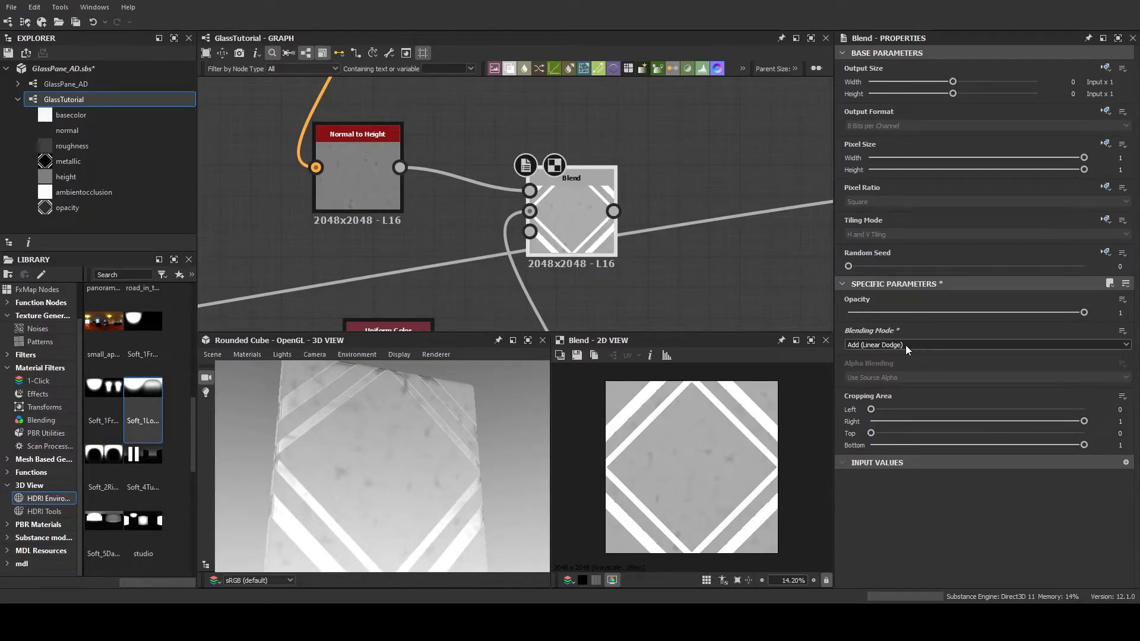
scroll(907, 344, down, 1)
scroll(906, 344, up, 1)
scroll(906, 345, down, 1)
scroll(906, 345, down, 3)
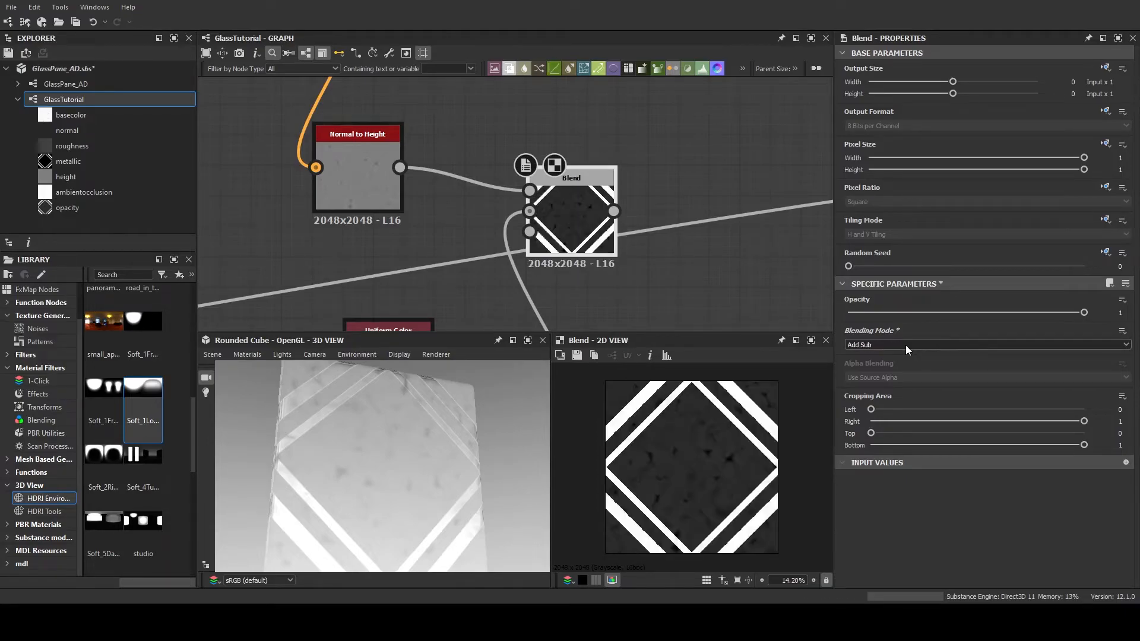
scroll(906, 345, up, 1)
scroll(906, 345, up, 4)
scroll(906, 346, down, 2)
scroll(906, 344, up, 1)
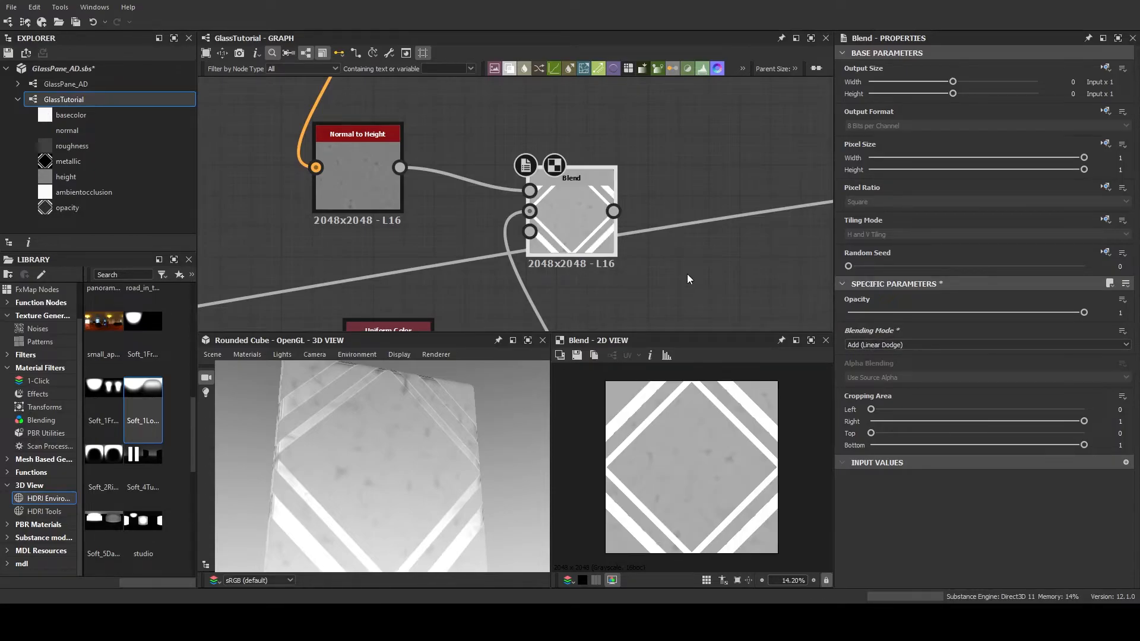
Move the height Blend and Base Material nodes closer together and connect the Blend's output to the Base Material's Height input
scroll(687, 274, down, 3)
middle_drag(654, 229, 642, 273)
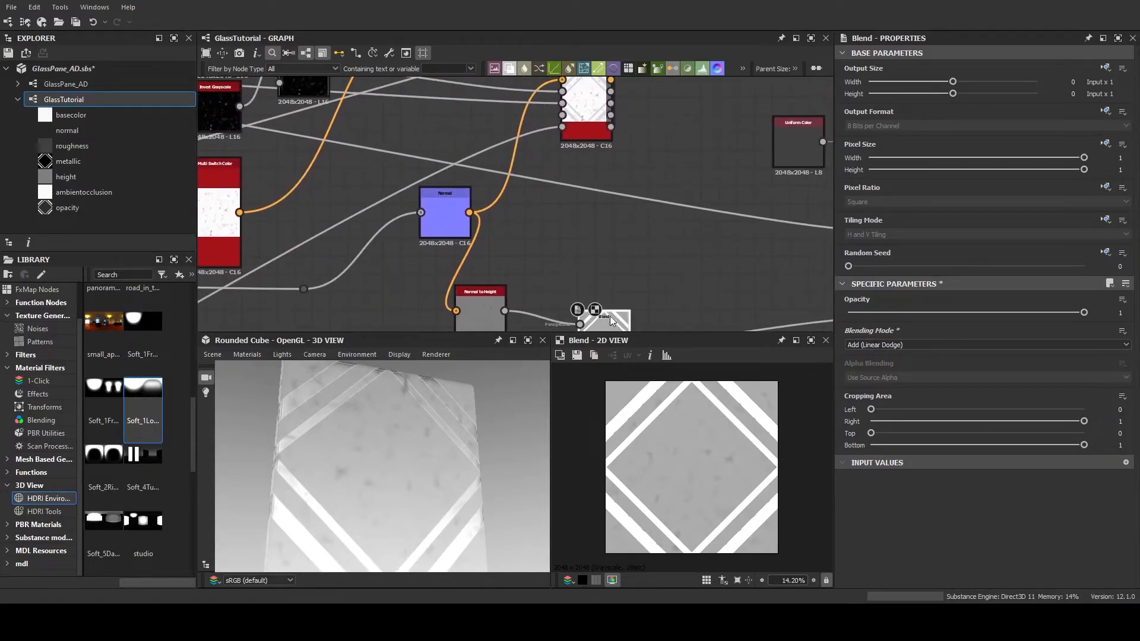
drag(610, 316, 592, 264)
drag(597, 114, 632, 114)
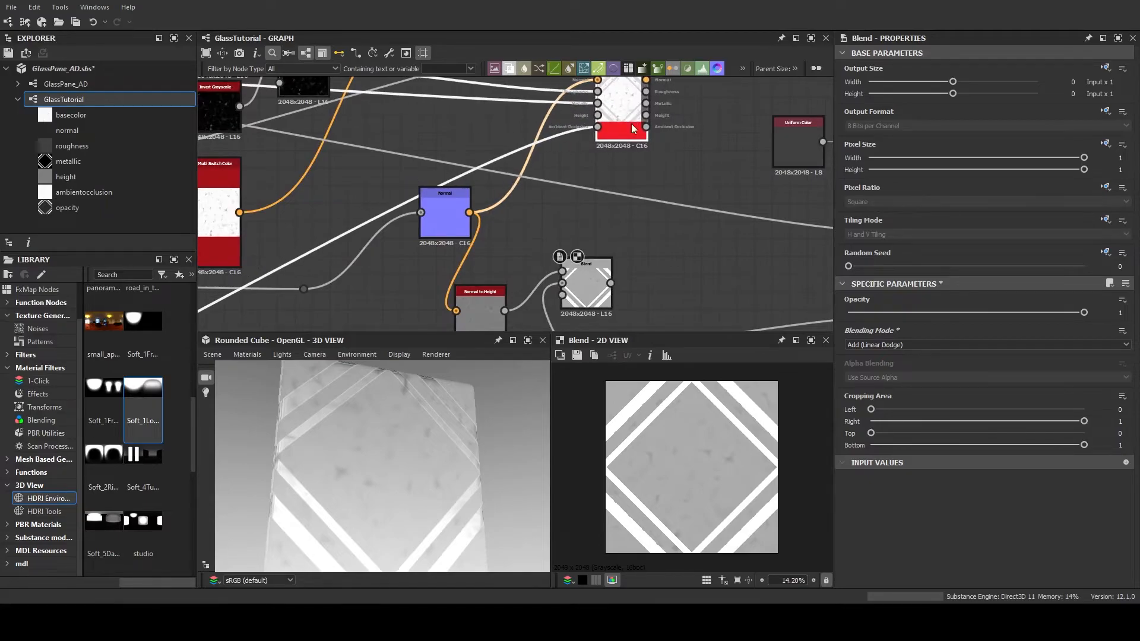
drag(611, 284, 592, 112)
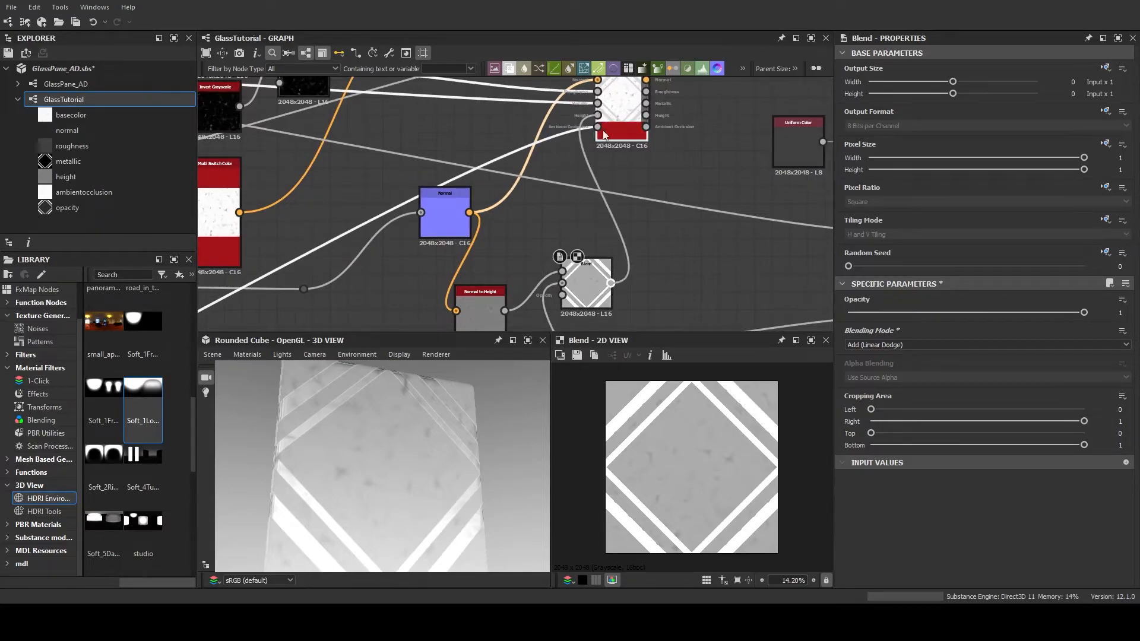
Show the Base Material's outputs on the rounded cube in the 3D view
click(611, 128)
middle_drag(655, 233, 603, 291)
right_click(581, 161)
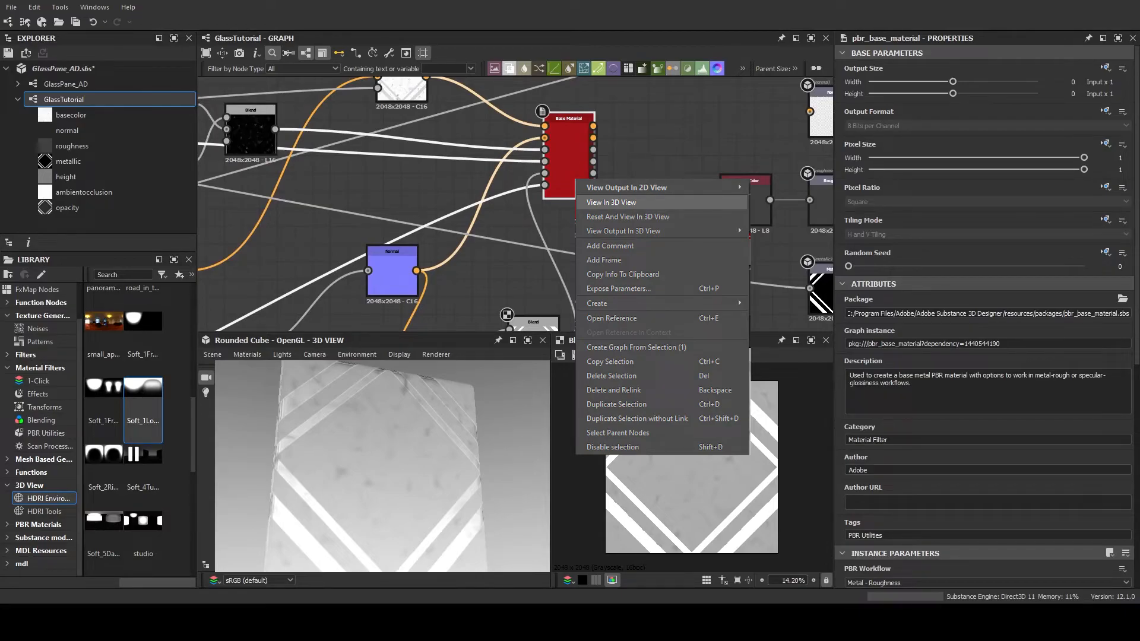
click(611, 202)
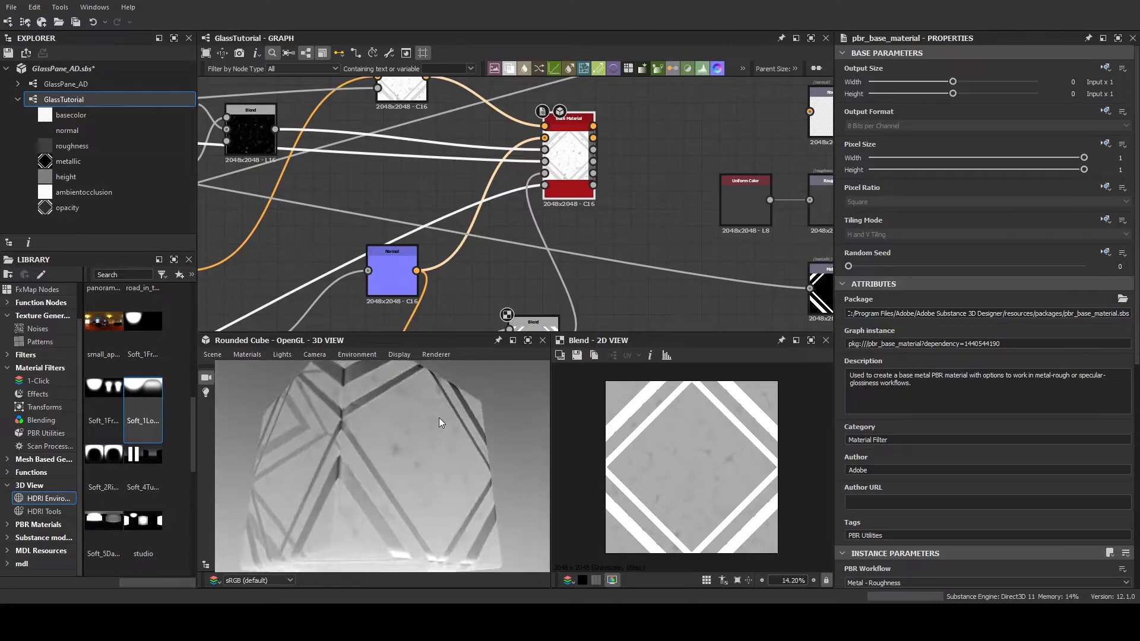
Compare blending modes on the height Blend and set it to Subtract
middle_drag(562, 290, 554, 210)
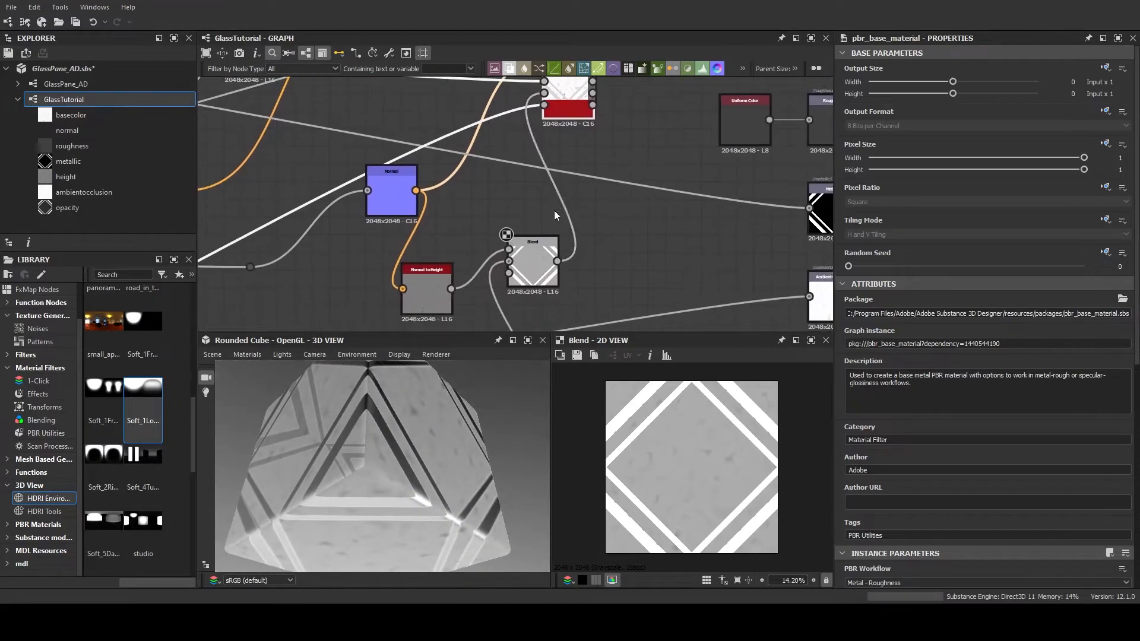
click(533, 243)
click(917, 380)
scroll(910, 348, down, 1)
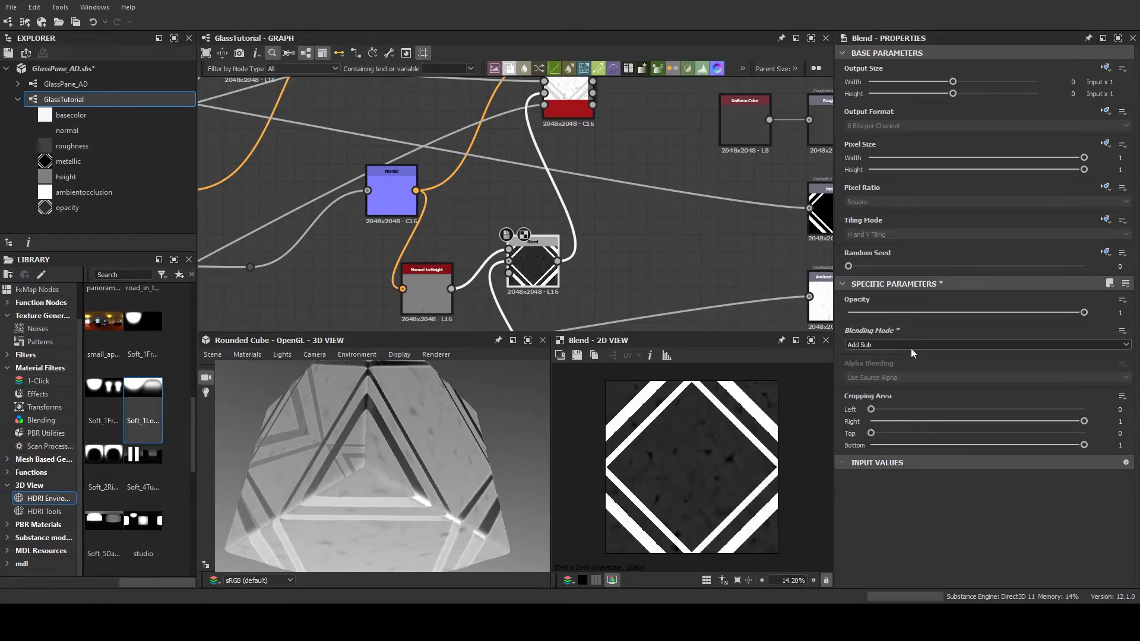
scroll(911, 348, down, 2)
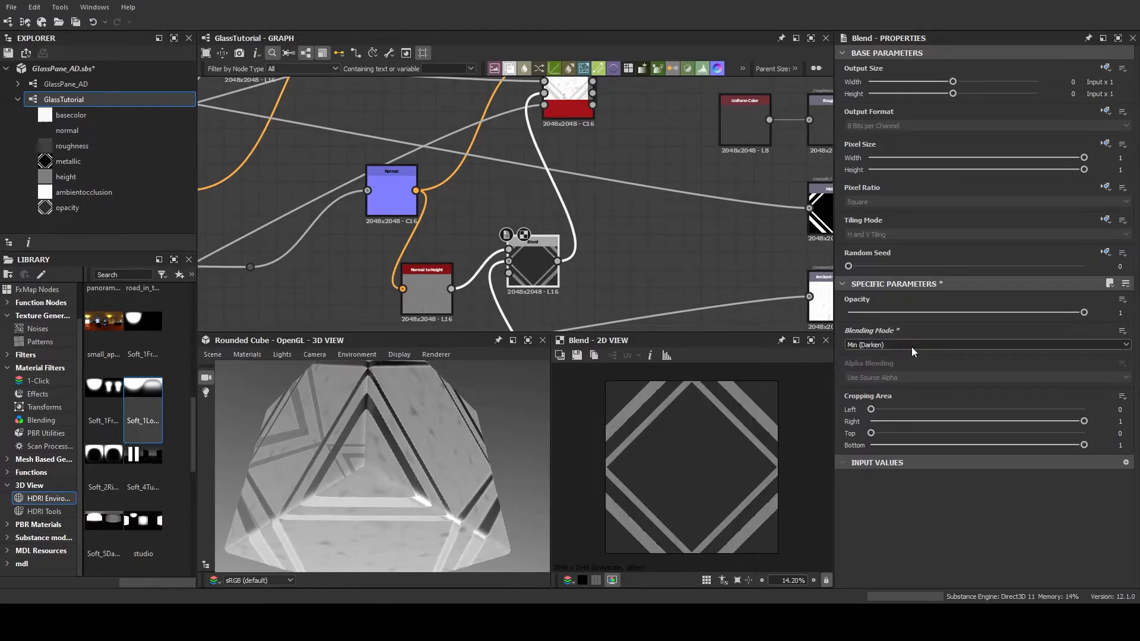
scroll(911, 347, up, 6)
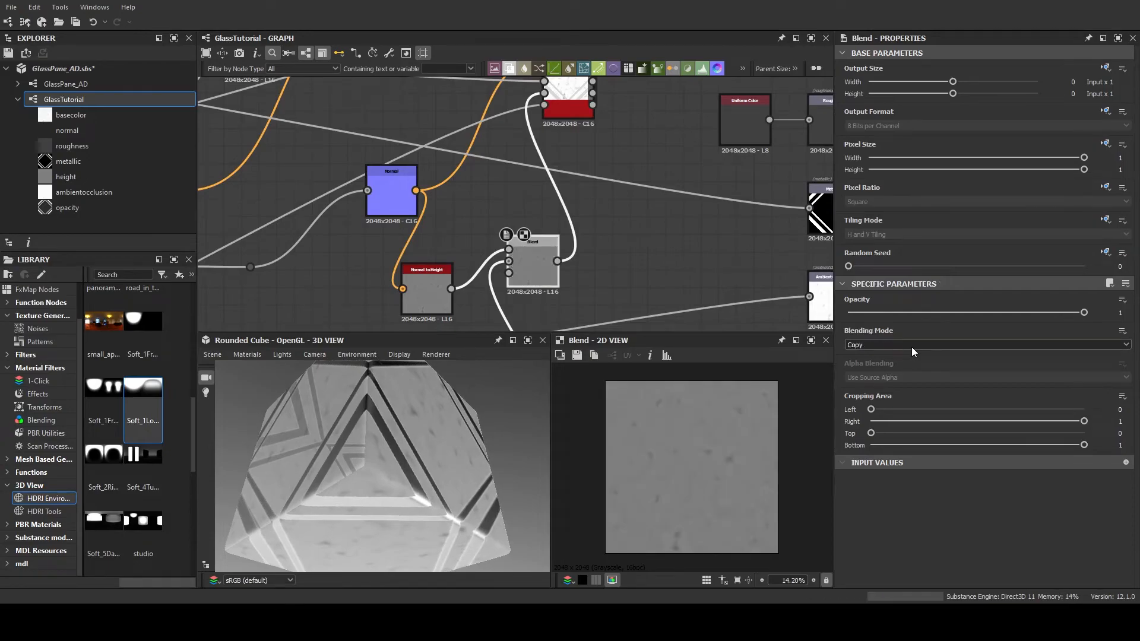
scroll(911, 346, down, 2)
scroll(910, 347, up, 1)
scroll(910, 351, down, 1)
drag(521, 397, 318, 460)
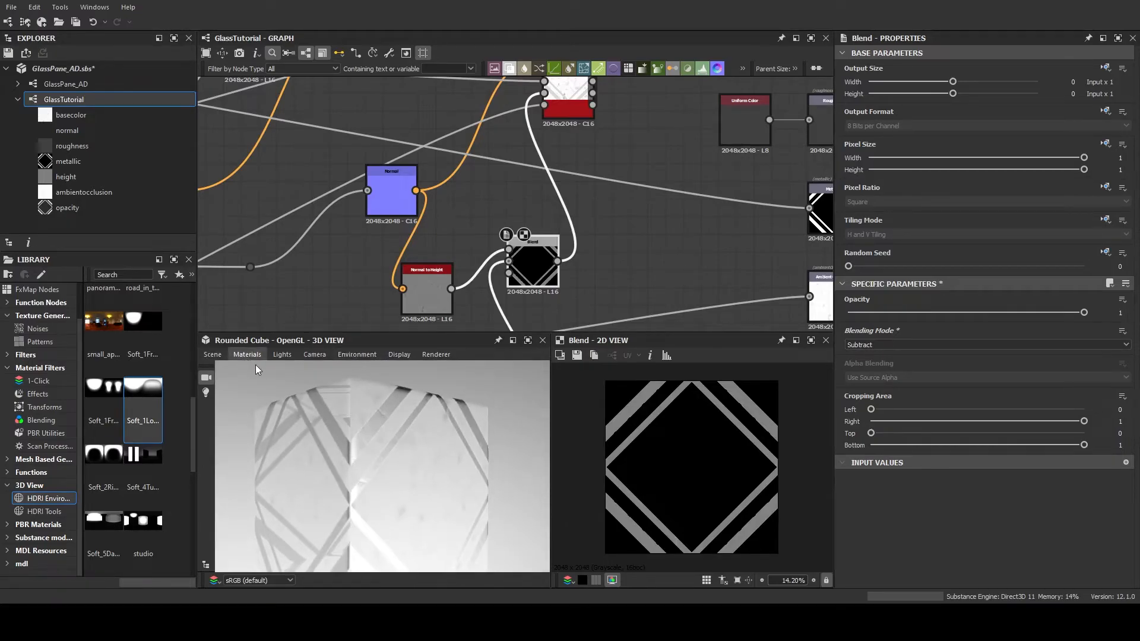
In the 3D view's Default material, set Height Scale to 5.16 and Tessellation Factor to 16
click(362, 372)
scroll(968, 224, down, 2)
scroll(968, 224, down, 6)
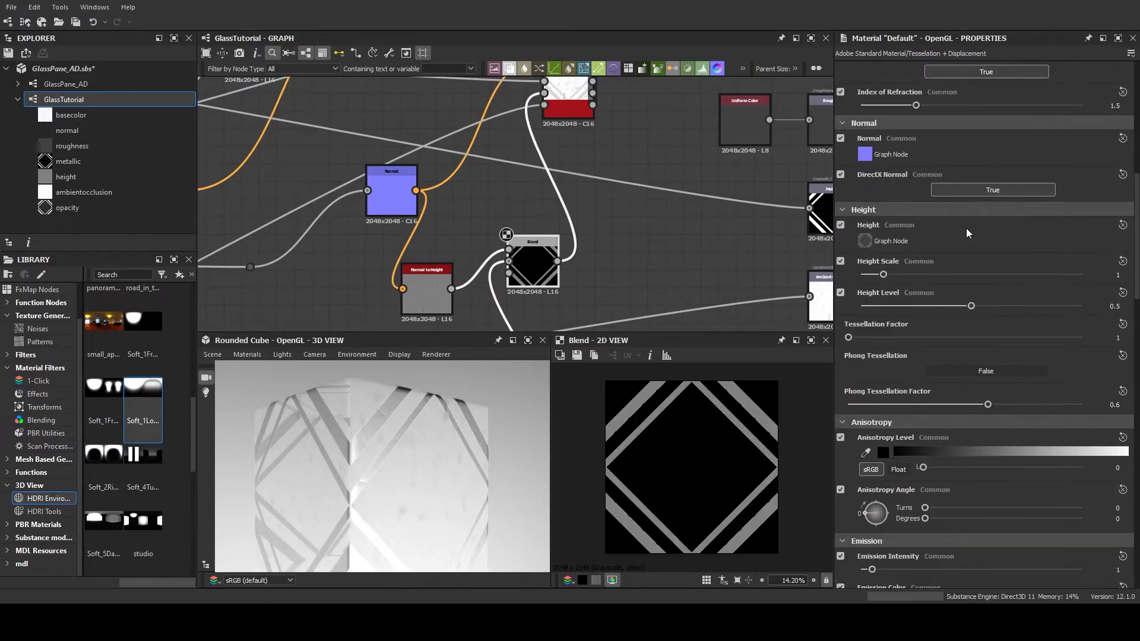
drag(884, 274, 910, 304)
drag(404, 440, 443, 461)
drag(856, 338, 1082, 337)
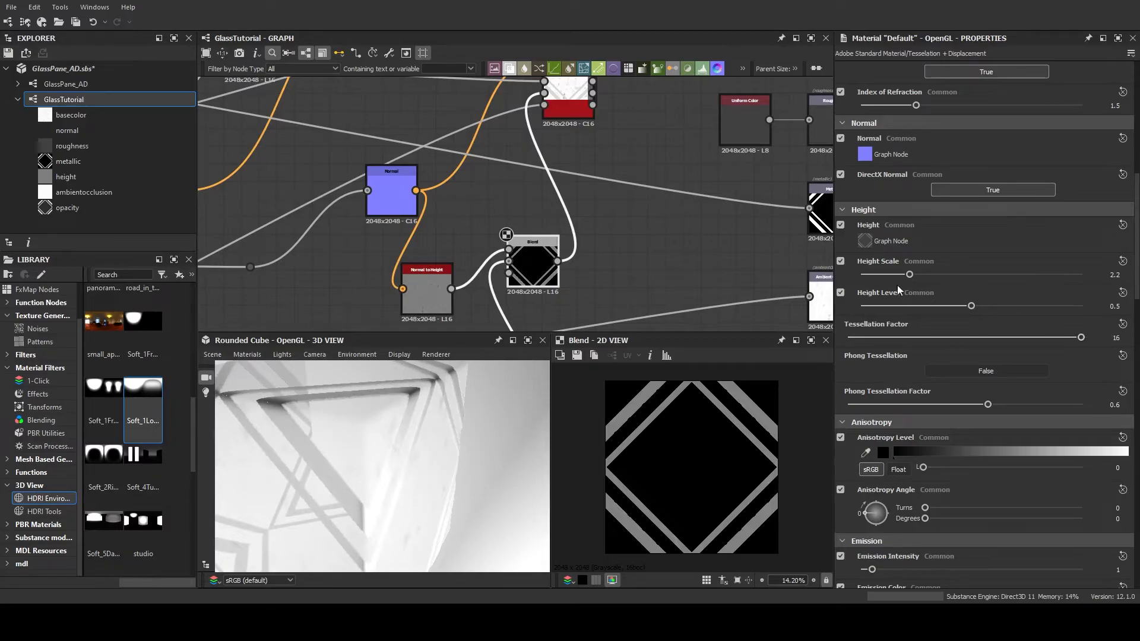
drag(909, 274, 975, 274)
mouse_move(376, 447)
mouse_down()
mouse_move(387, 395)
mouse_move(395, 434)
mouse_move(303, 428)
mouse_move(223, 443)
mouse_move(380, 441)
mouse_move(508, 407)
mouse_move(519, 455)
mouse_move(468, 412)
mouse_move(380, 415)
mouse_move(415, 437)
mouse_move(457, 398)
mouse_move(396, 422)
mouse_move(392, 408)
mouse_move(412, 457)
mouse_move(399, 499)
mouse_move(382, 444)
mouse_up()
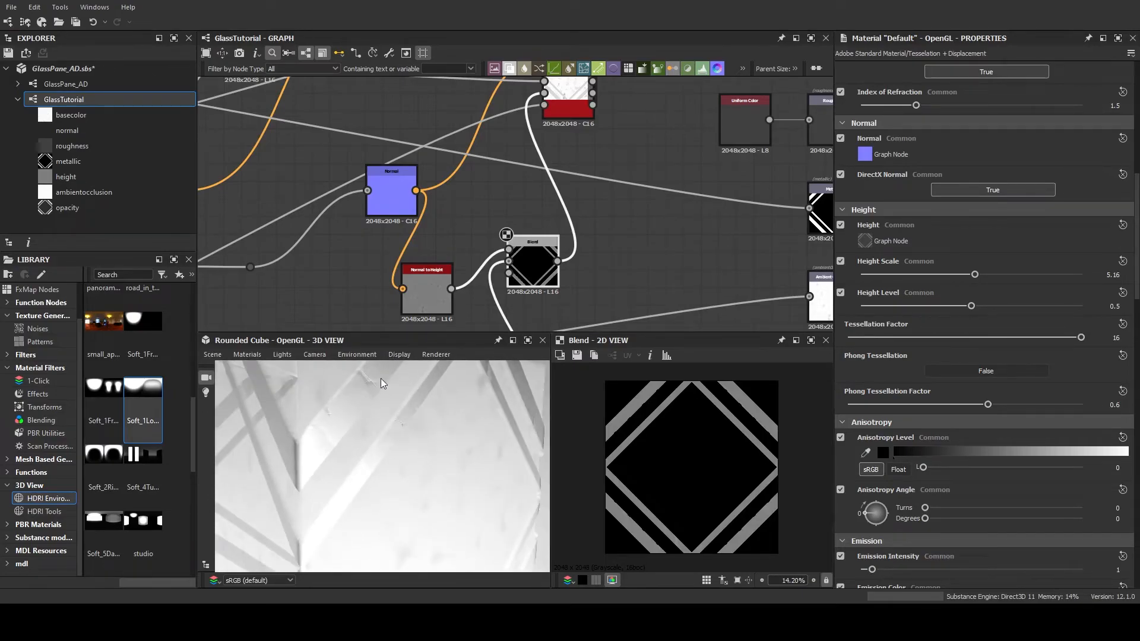
Examine the base color Blend and the roughness Blend feeding the Base Material in the 2D view
middle_drag(502, 173, 469, 301)
scroll(471, 261, up, 5)
middle_drag(474, 182, 330, 281)
scroll(402, 270, up, 3)
scroll(350, 249, down, 3)
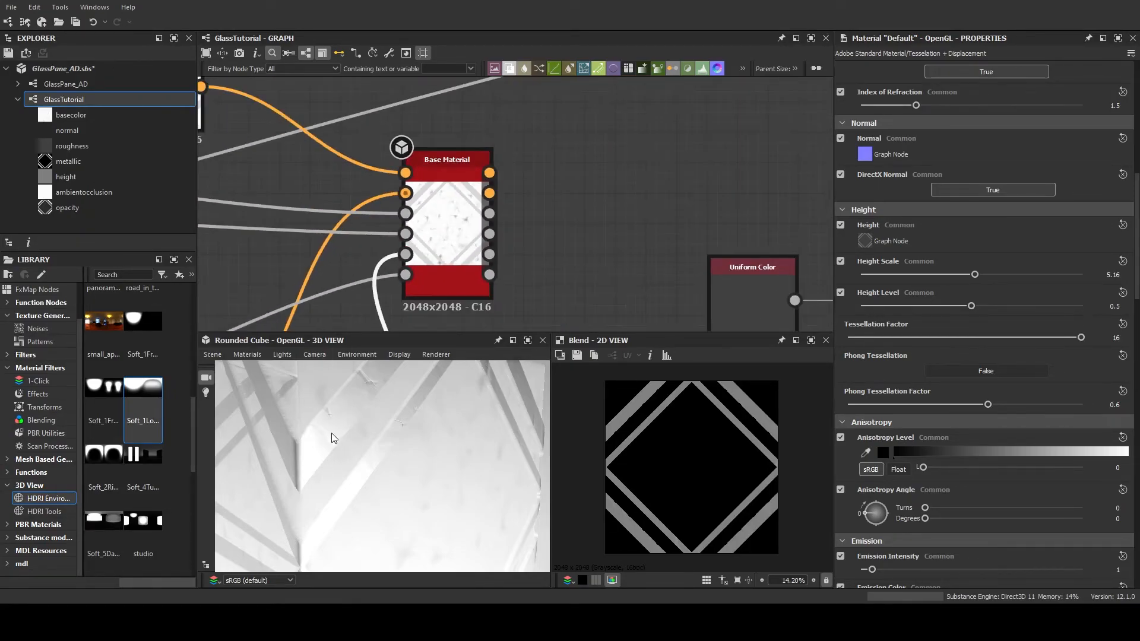
scroll(357, 406, down, 2)
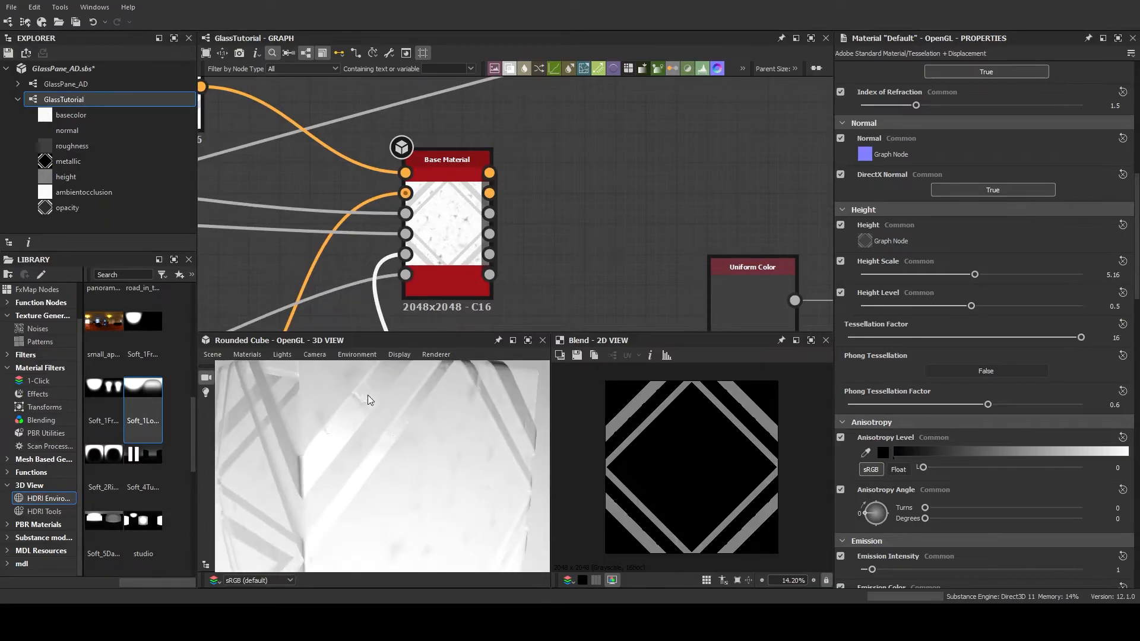
middle_drag(367, 396, 368, 460)
scroll(354, 231, down, 3)
middle_drag(318, 256, 477, 293)
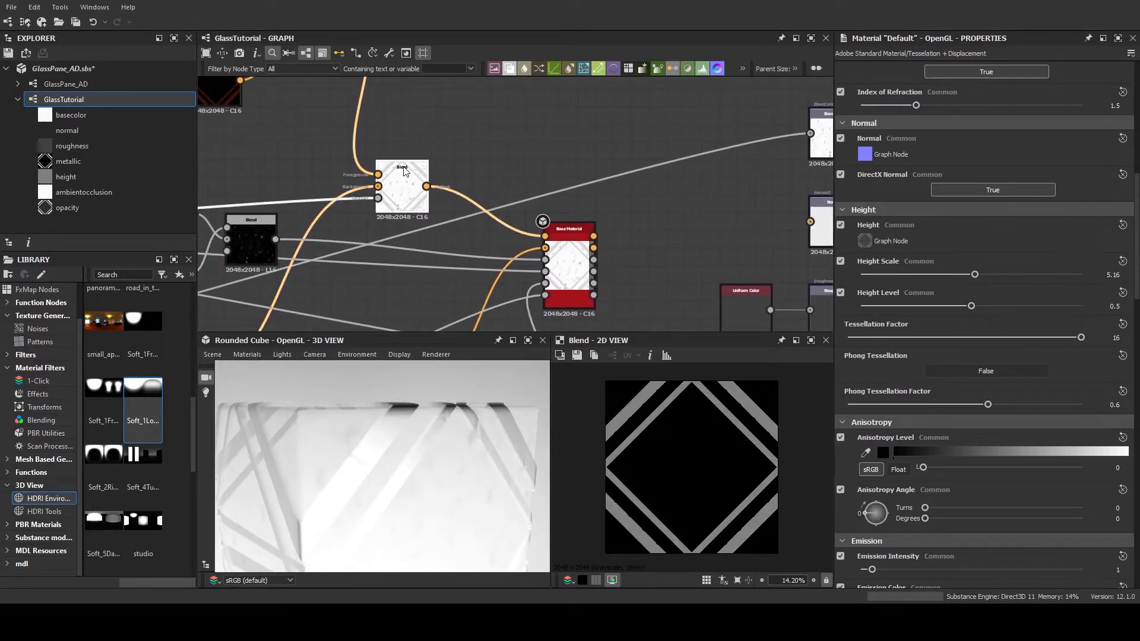
double_click(402, 189)
scroll(634, 419, up, 4)
middle_drag(635, 419, 685, 458)
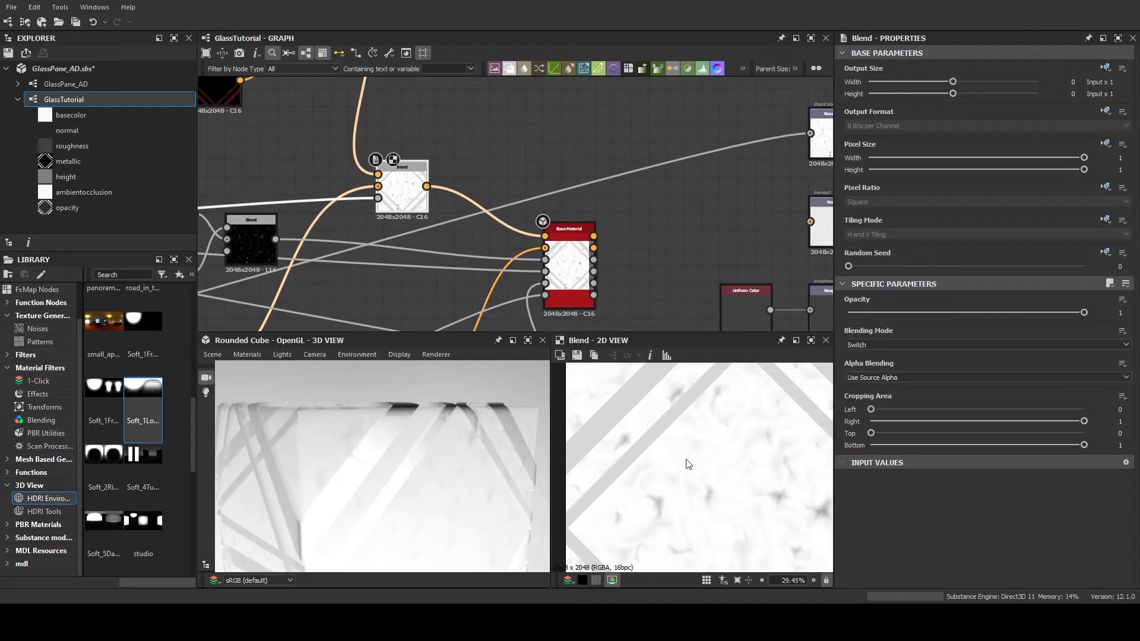
scroll(686, 459, down, 2)
middle_drag(336, 277, 444, 198)
double_click(359, 156)
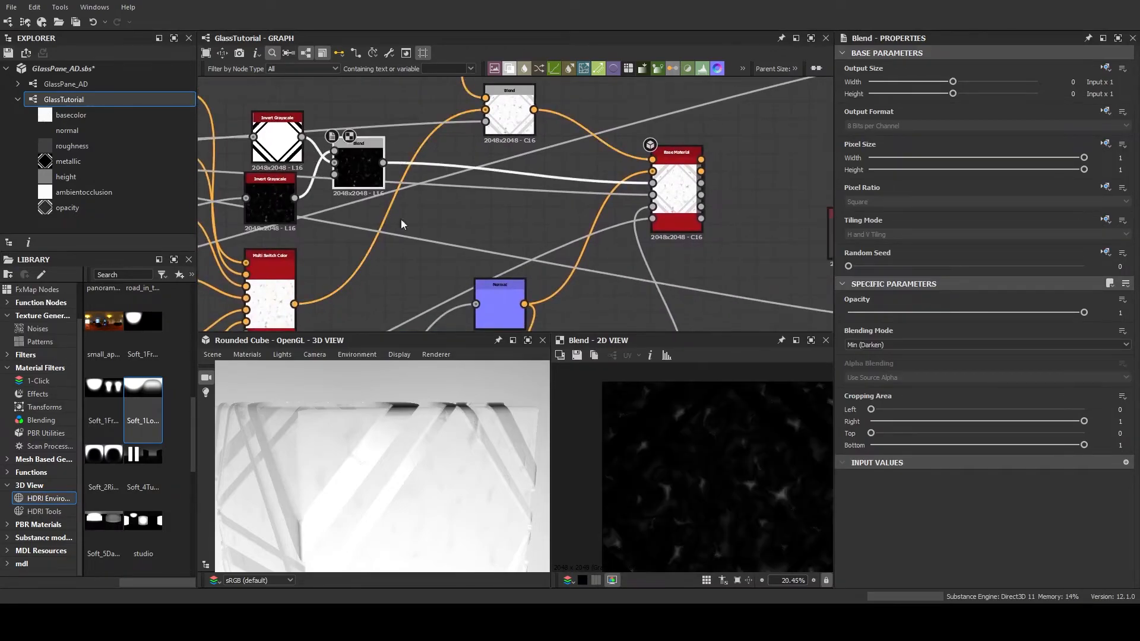
middle_drag(699, 480, 629, 425)
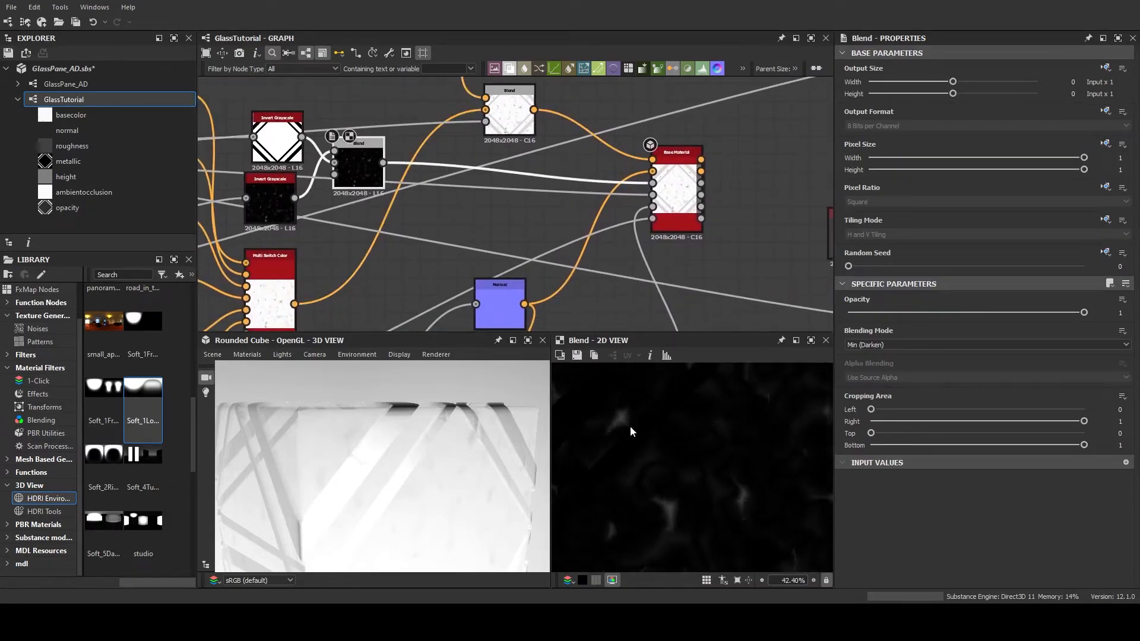
scroll(629, 425, down, 3)
Duplicate the Normal node and feed the copy from the inverted frame mask
middle_drag(529, 266, 496, 197)
scroll(497, 206, up, 1)
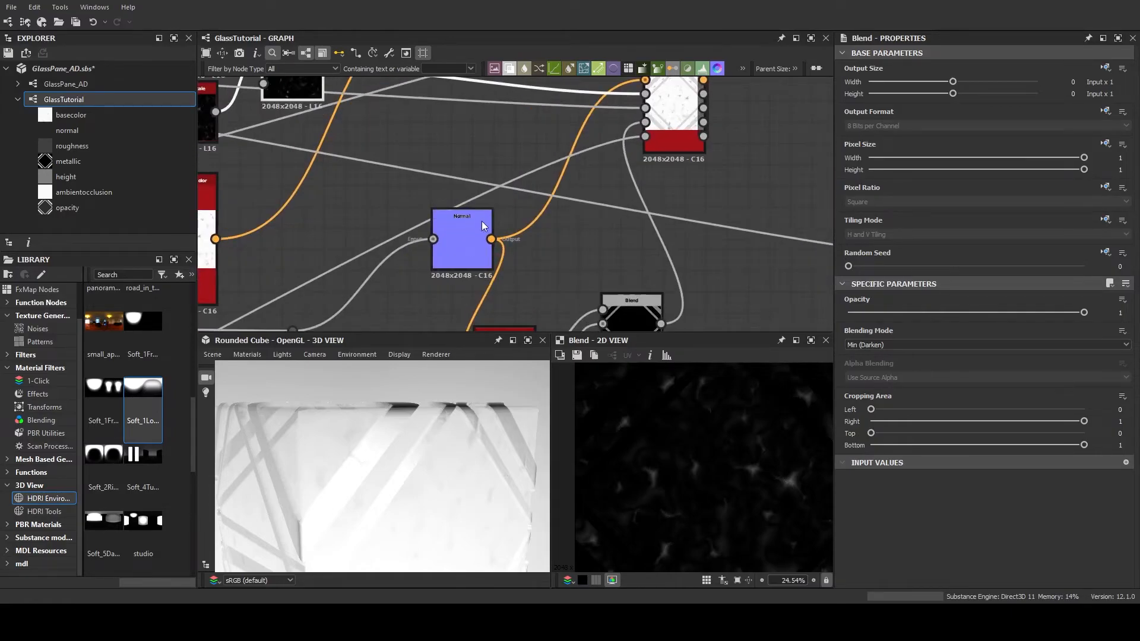
click(472, 237)
middle_drag(538, 262, 502, 191)
scroll(522, 217, down, 1)
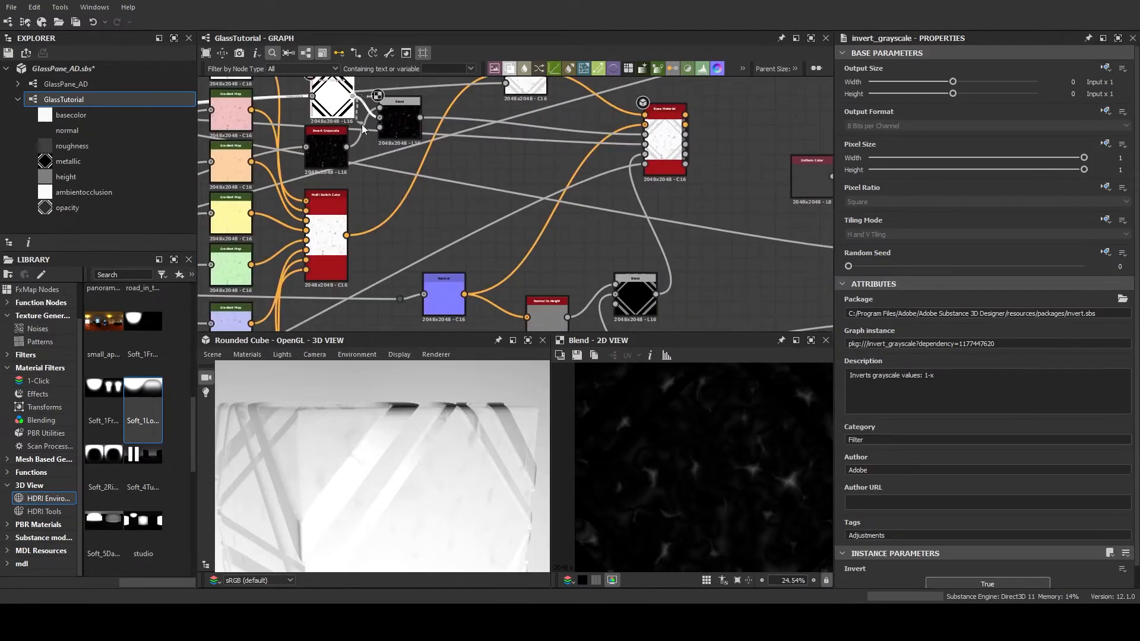
drag(380, 109, 449, 243)
middle_drag(447, 250, 463, 219)
scroll(438, 222, up, 2)
scroll(462, 220, down, 1)
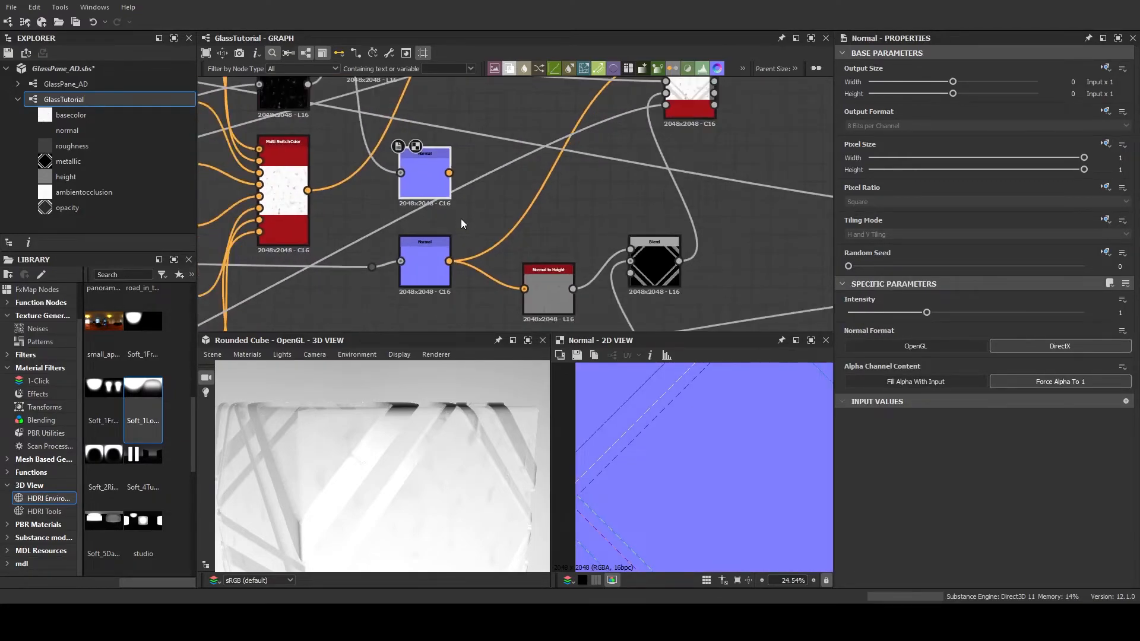
Add a Blend node with the original Normal as foreground and the frame Normal as background
click(425, 268)
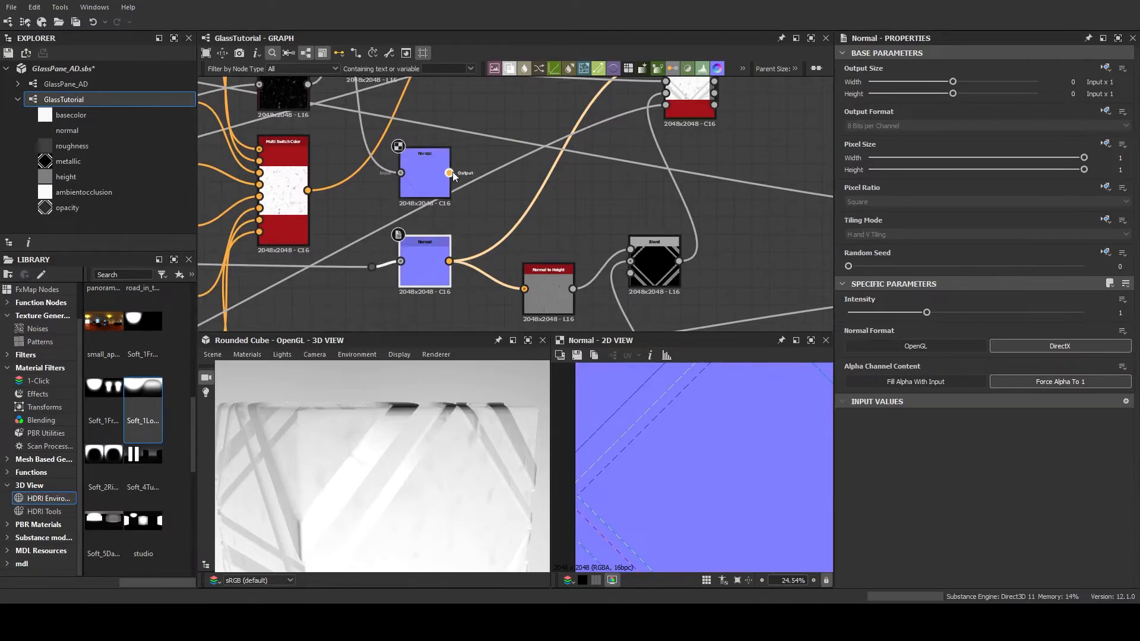
click(523, 224)
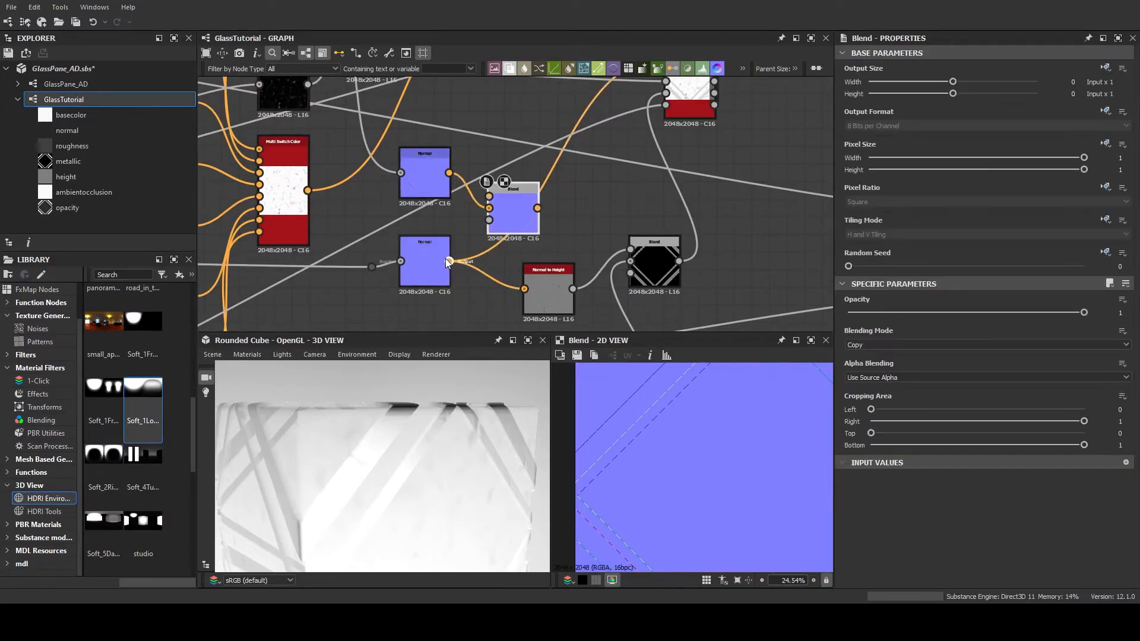
drag(491, 204, 490, 196)
Try different blending modes on the normal Blend and return it to Copy
scroll(675, 415, down, 3)
scroll(675, 413, up, 1)
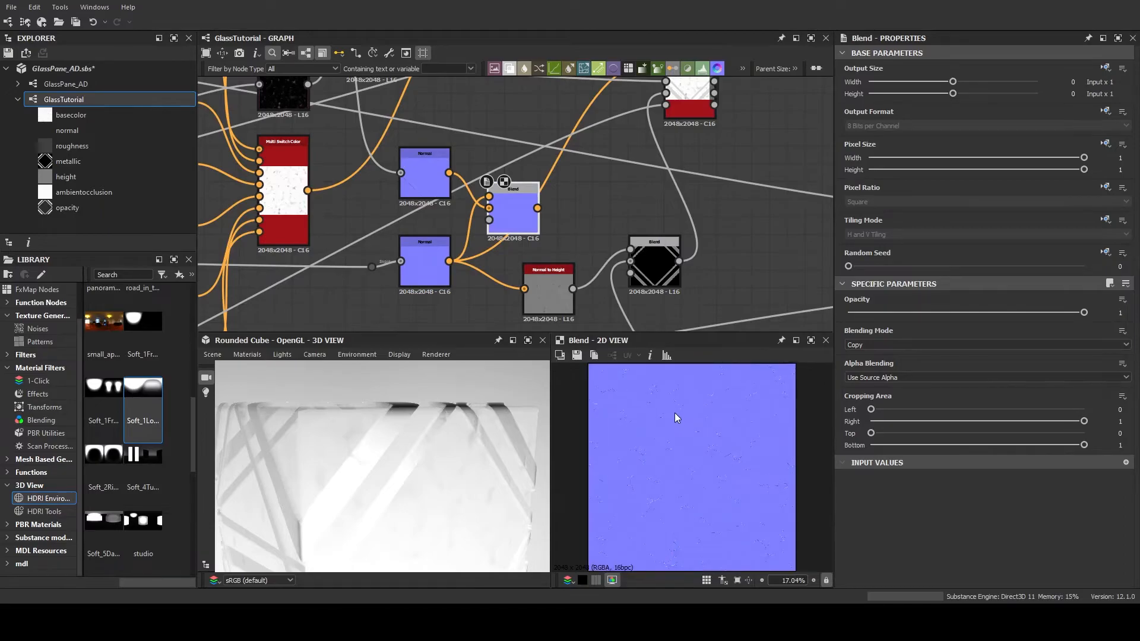
click(924, 368)
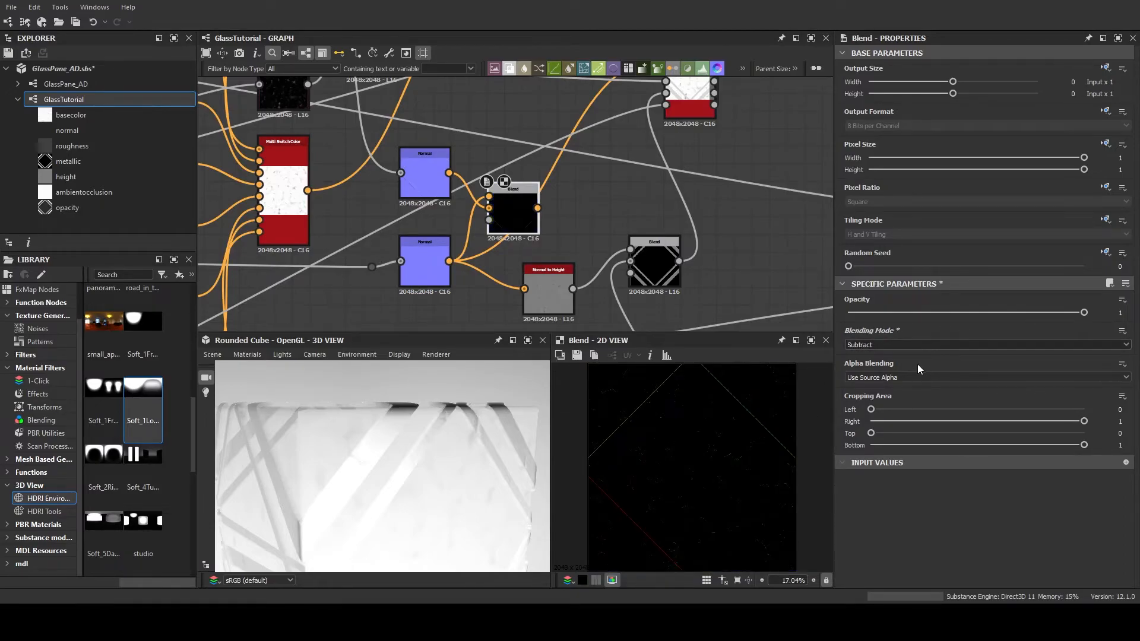
click(918, 365)
click(920, 347)
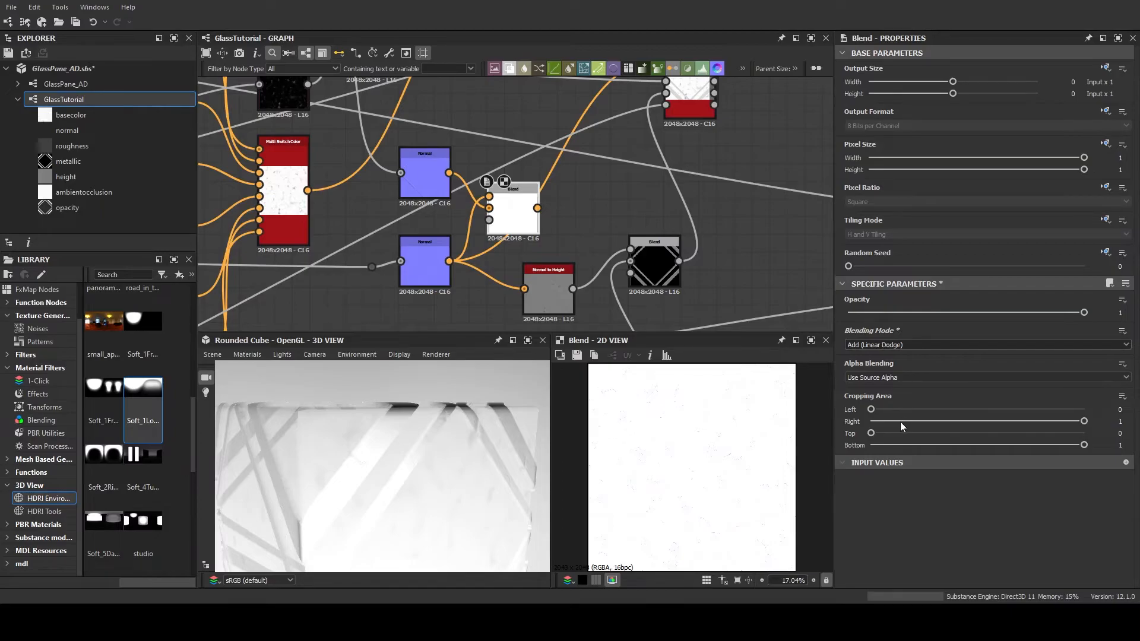
click(901, 422)
click(915, 344)
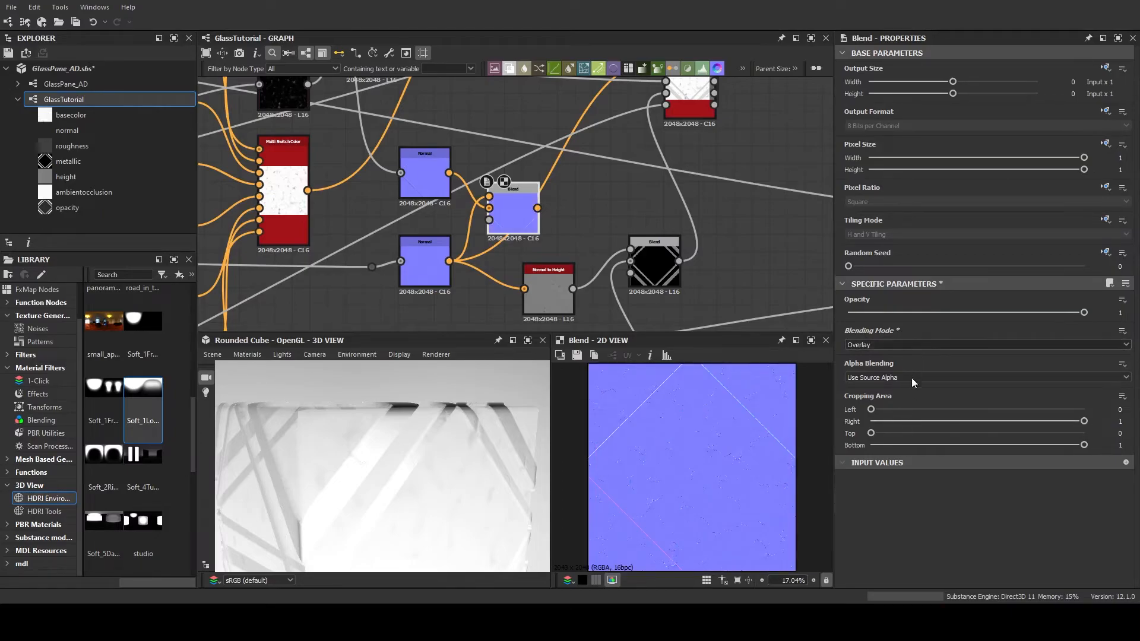
click(902, 418)
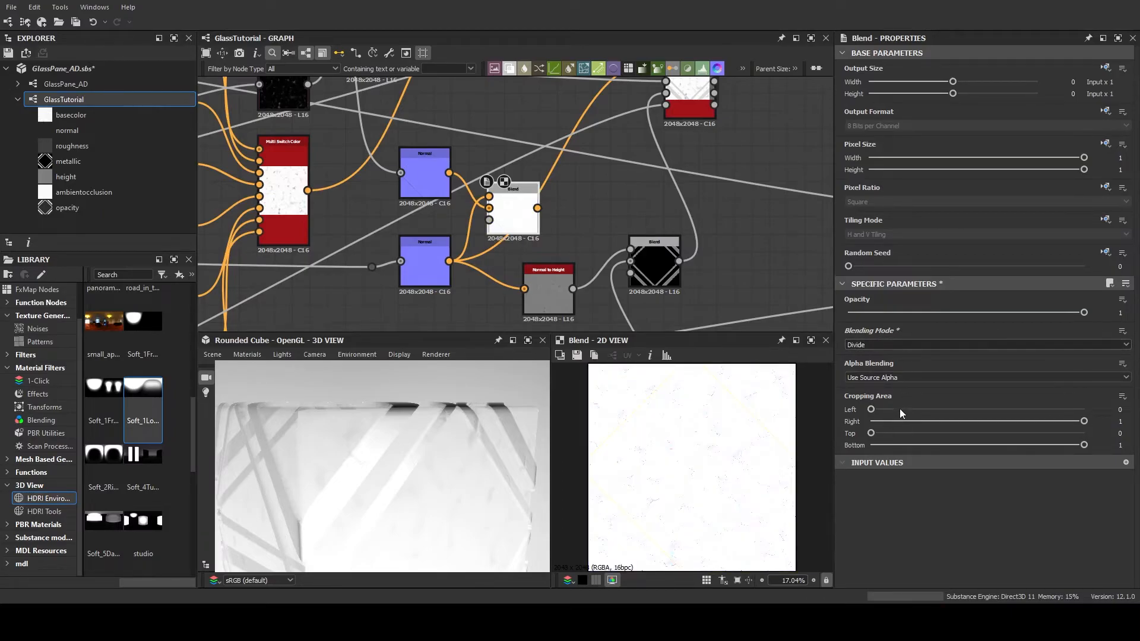
click(900, 408)
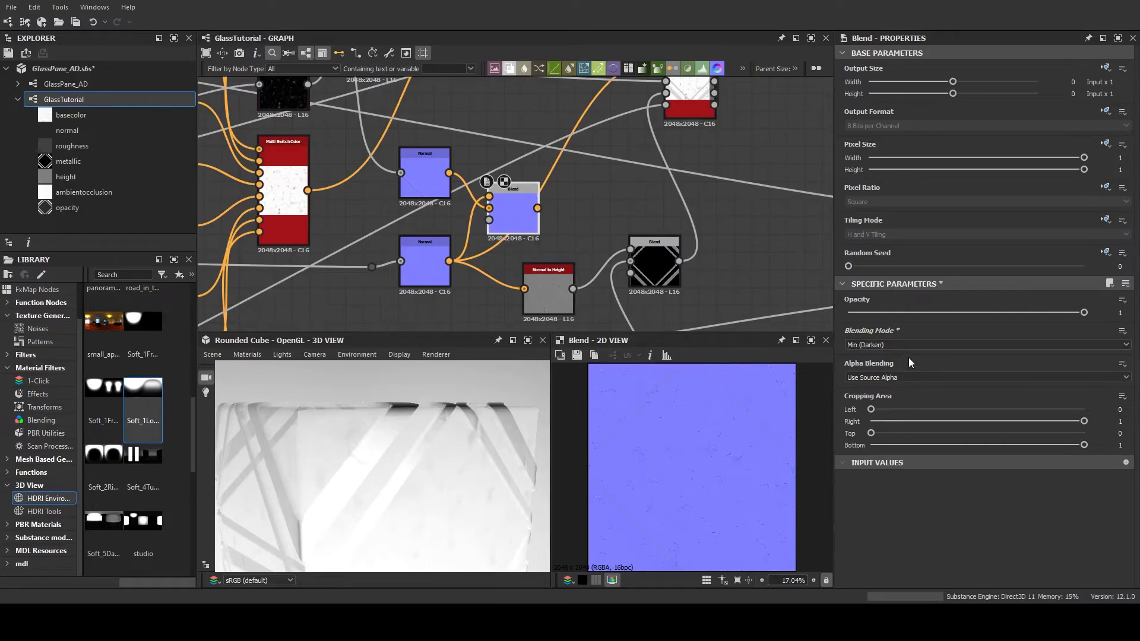
scroll(911, 343, down, 4)
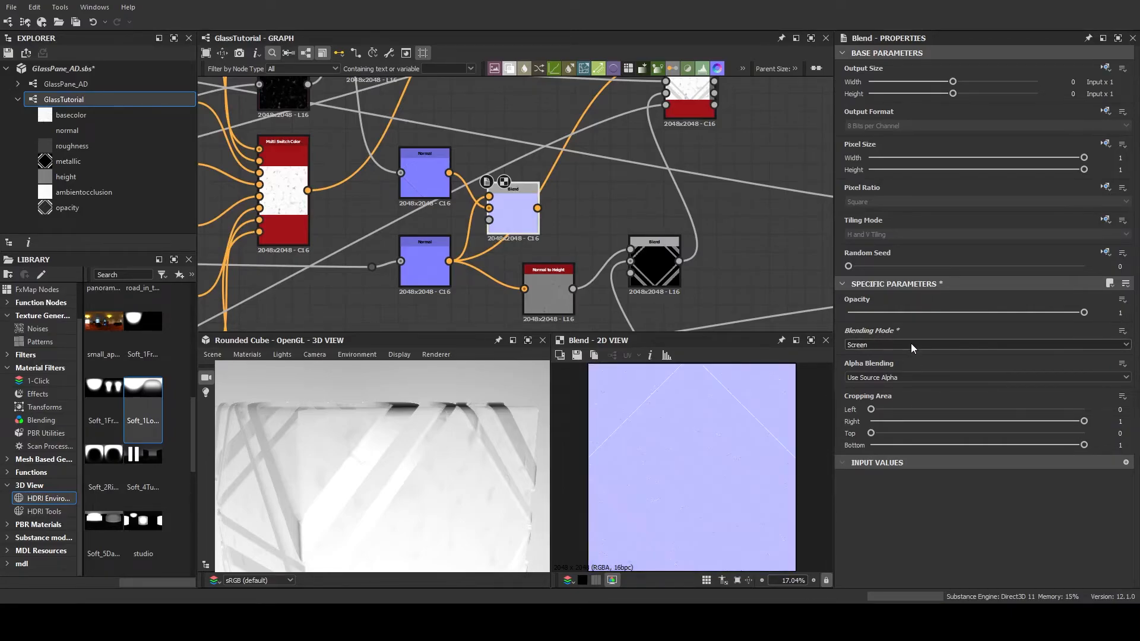
scroll(911, 343, up, 11)
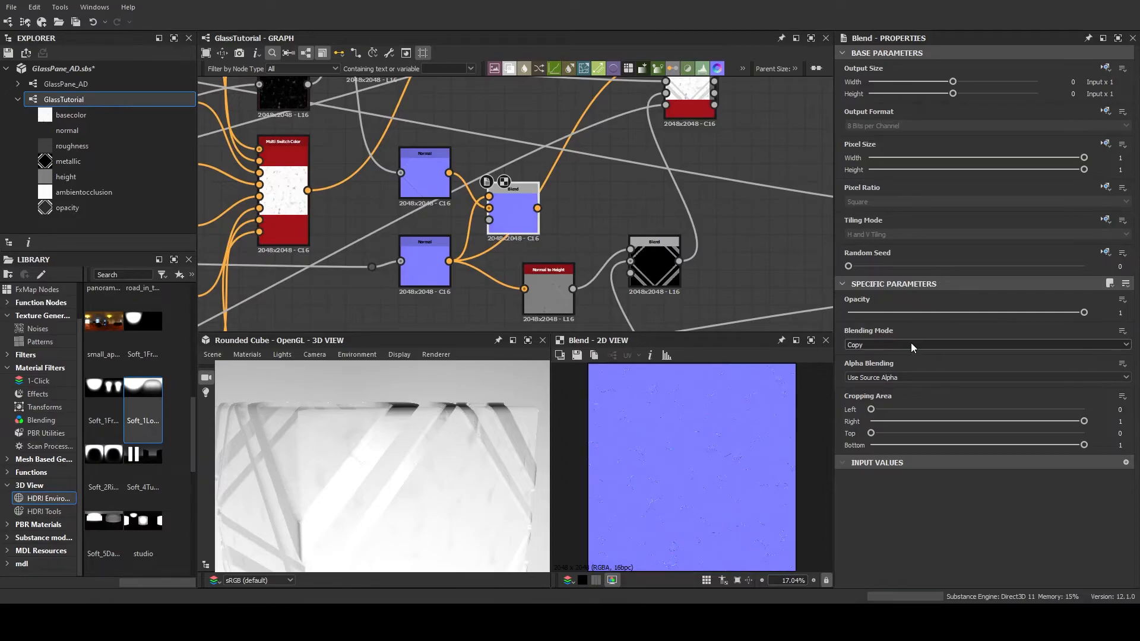
Delete the duplicated frame Normal node
click(418, 180)
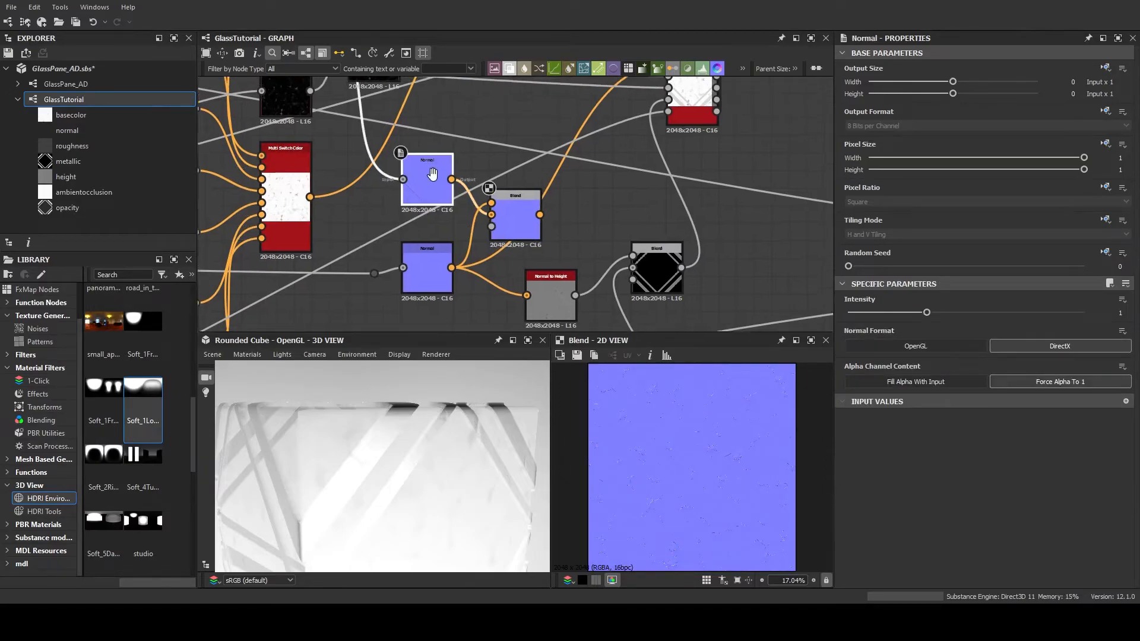
scroll(434, 196, down, 2)
middle_drag(451, 211, 487, 200)
key(Delete)
Connect the inverted frame mask to the normal Blend's Opacity input
drag(547, 227, 533, 212)
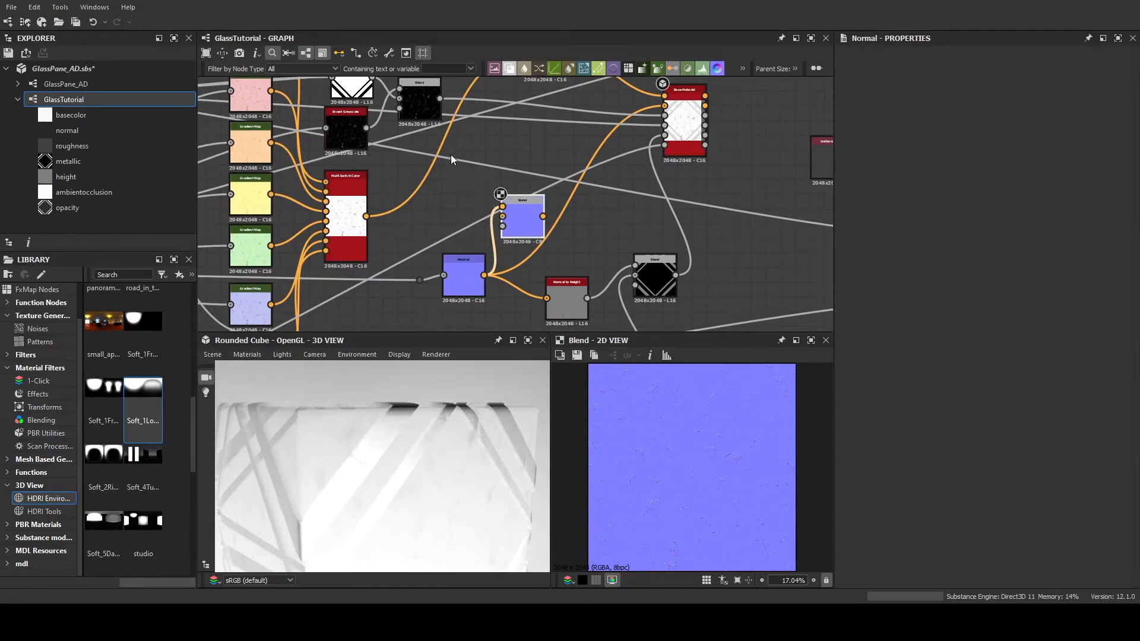
middle_drag(526, 194, 536, 222)
drag(382, 106, 513, 256)
click(532, 253)
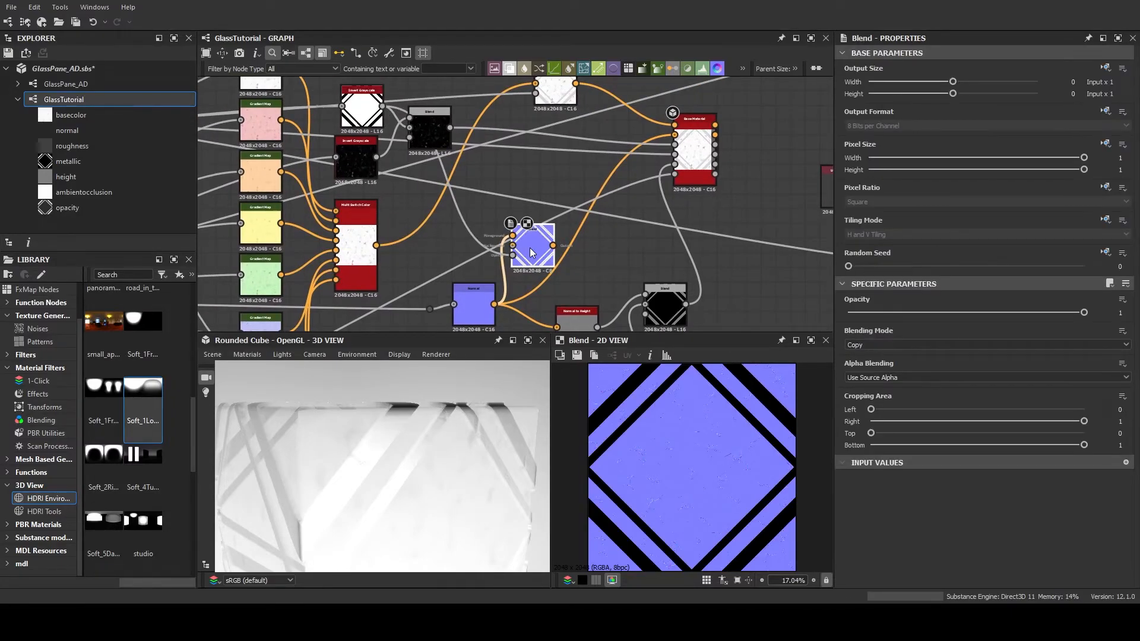
Connect the normal Blend's output to the Base Material's Normal input and inspect the frame on the rounded cube
middle_drag(534, 248, 433, 270)
scroll(444, 255, up, 1)
drag(423, 276, 571, 144)
mouse_move(434, 422)
mouse_down()
mouse_move(457, 417)
mouse_move(433, 421)
mouse_up()
middle_drag(450, 314, 558, 212)
drag(412, 453, 440, 383)
Add a Uniform Color node and connect it to the normal Blend's Background input
scroll(484, 226, up, 4)
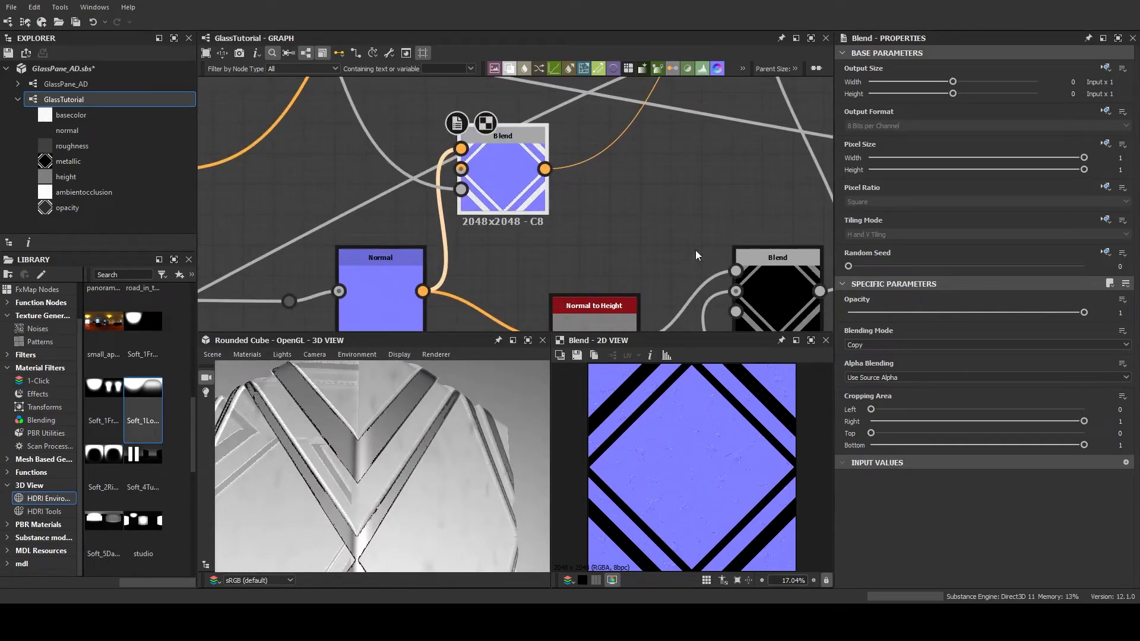
scroll(510, 219, down, 2)
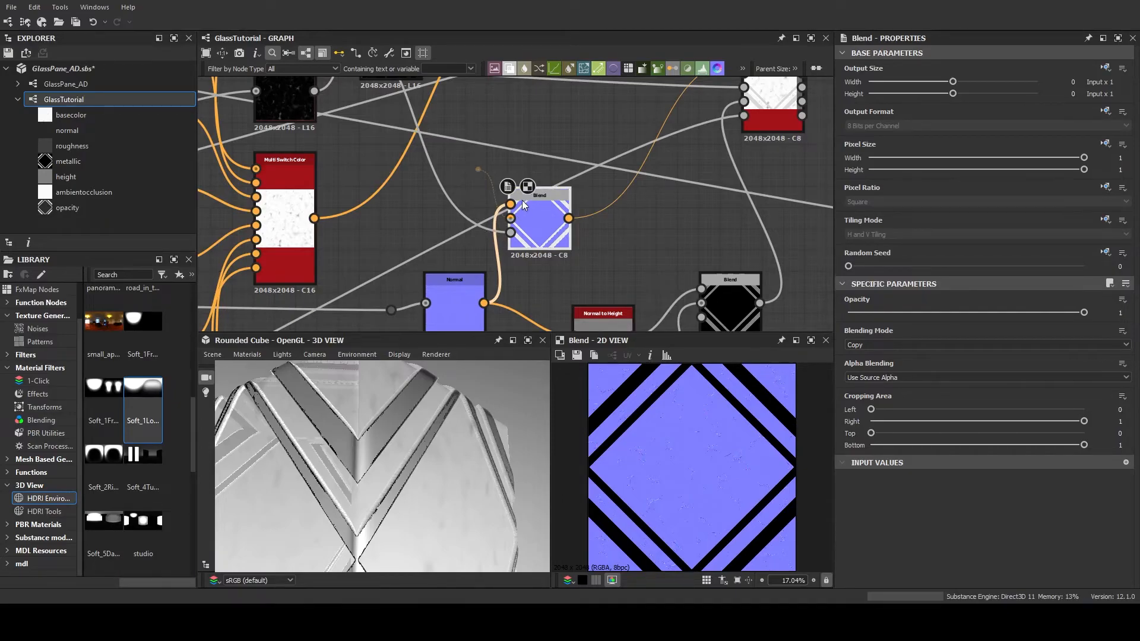
double_click(478, 170)
middle_drag(465, 185, 449, 191)
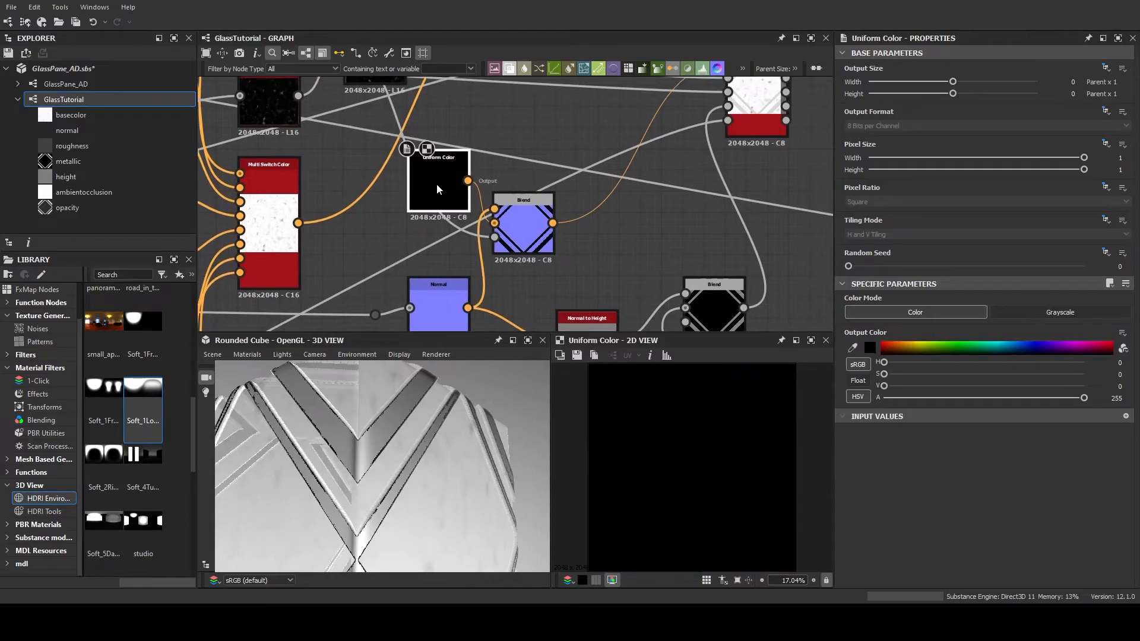
Sample the Normal node's flat blue as the Uniform Color's output color, giving H 239, S 127, V 255
middle_drag(565, 260, 689, 156)
scroll(725, 260, up, 1)
scroll(585, 254, up, 1)
scroll(690, 195, up, 2)
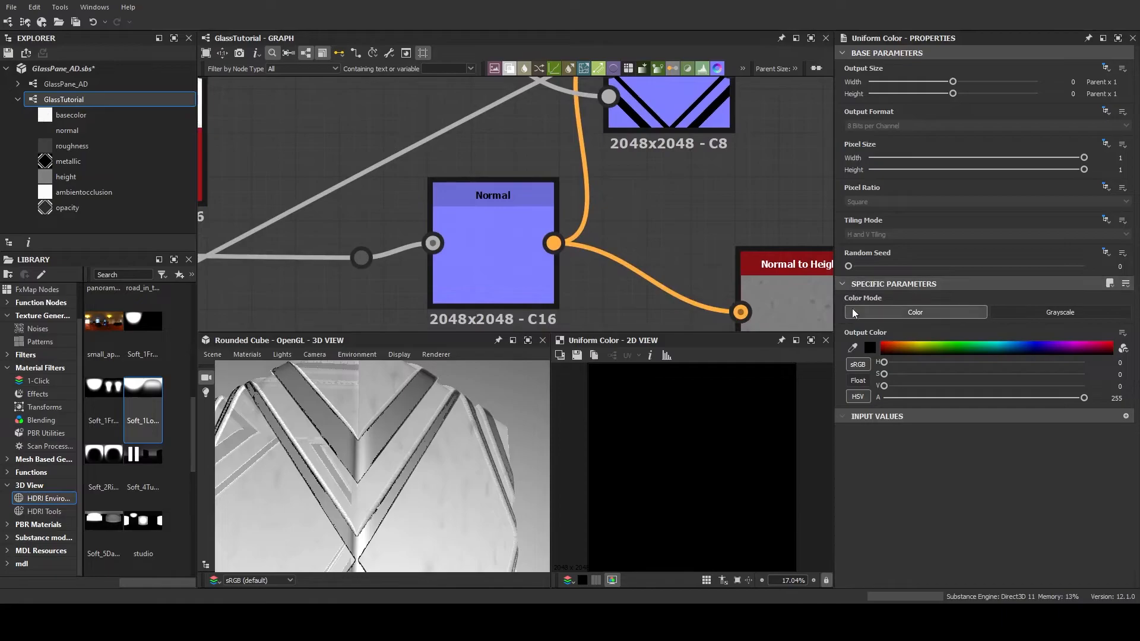
click(853, 348)
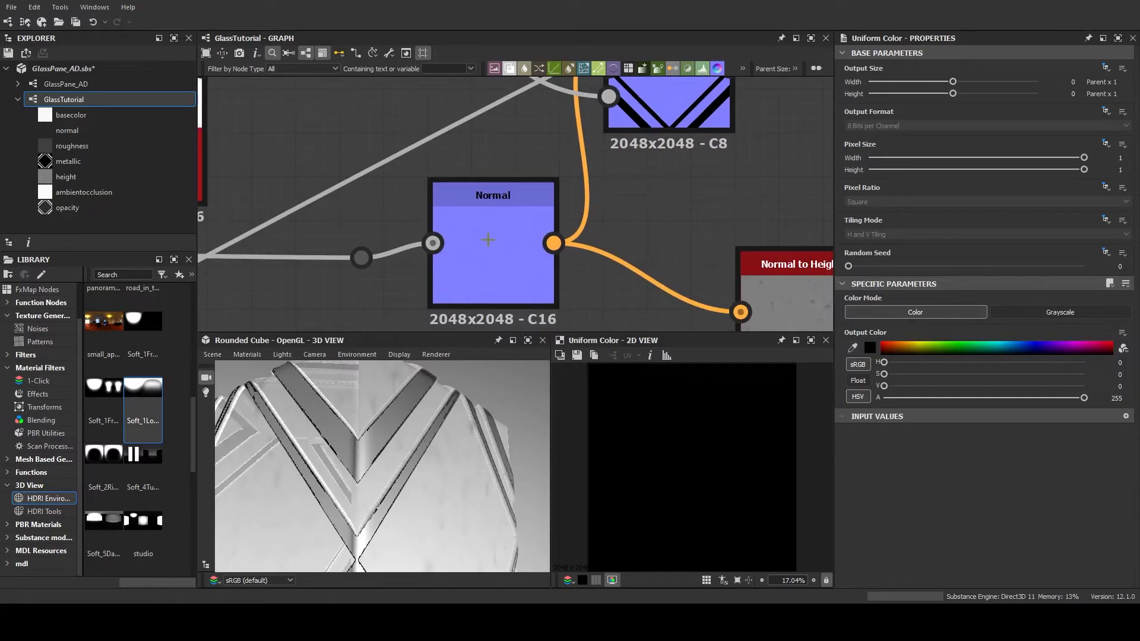
click(486, 240)
middle_drag(667, 196, 582, 304)
middle_drag(598, 263, 586, 295)
scroll(589, 202, up, 2)
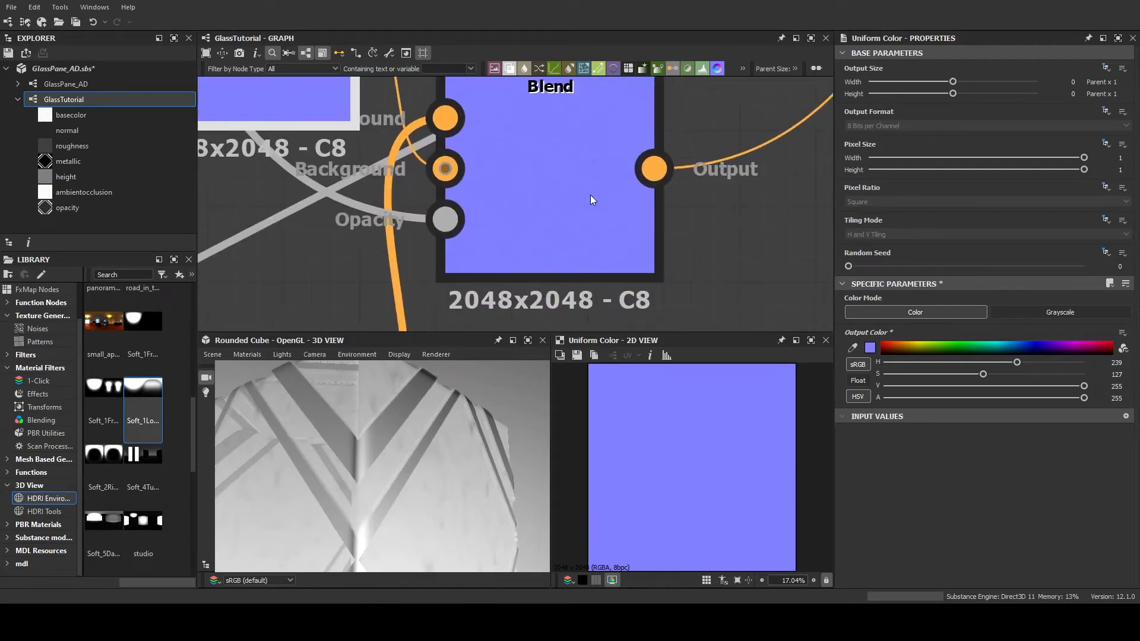
Display the normal Blend's output in the 2D view and examine its fine surface detail up close
double_click(593, 194)
key(f)
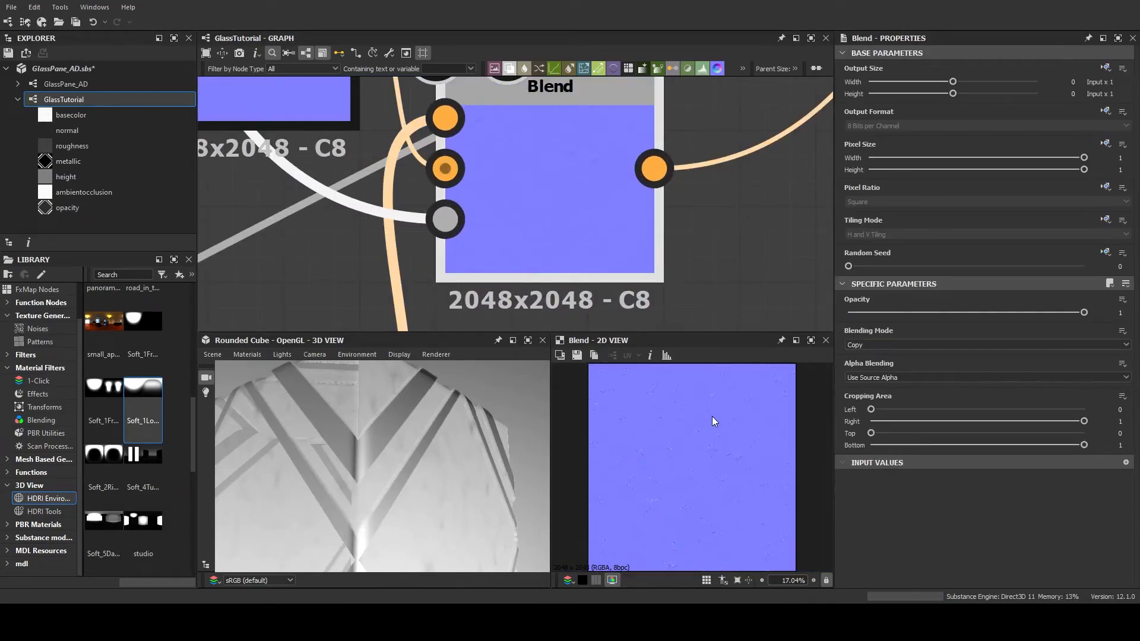
scroll(631, 428, up, 4)
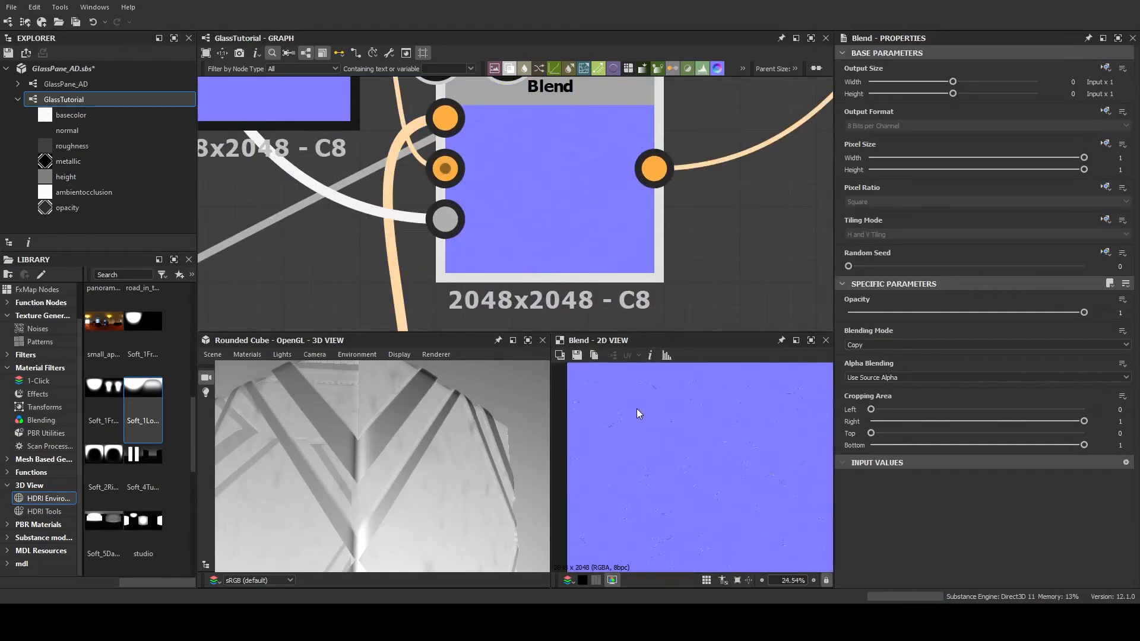
scroll(647, 437, up, 3)
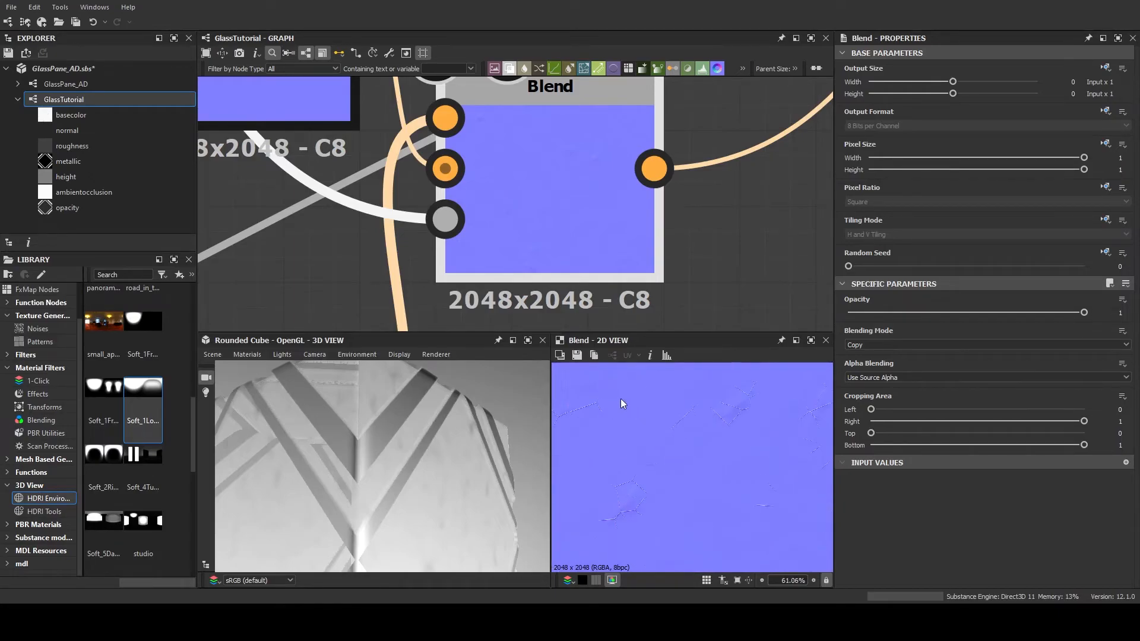
drag(547, 461, 397, 431)
scroll(685, 240, down, 5)
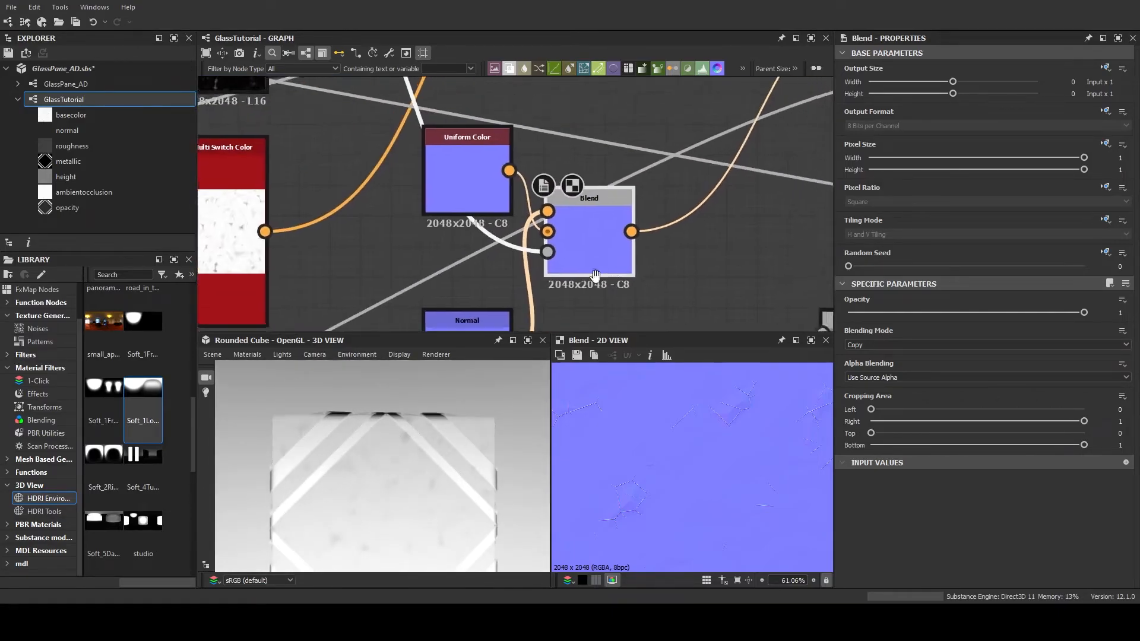
Save the GlassPane_AD package
middle_drag(582, 264, 529, 237)
key(ctrl+s)
scroll(552, 258, down, 2)
middle_drag(616, 271, 572, 231)
scroll(580, 237, down, 3)
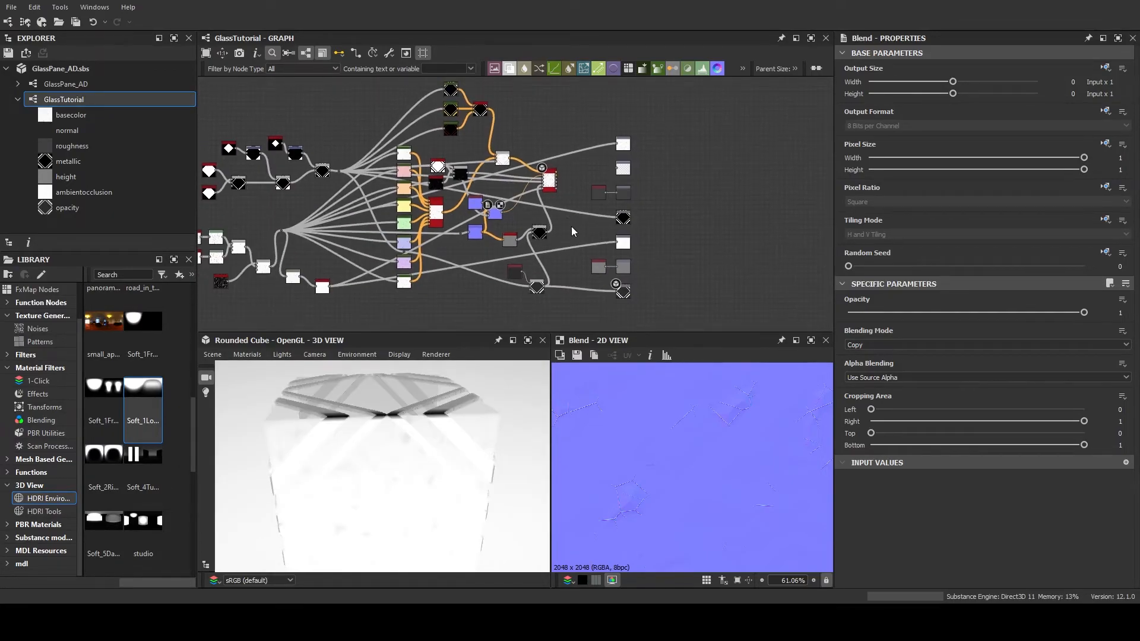
Display the Base Material's base color in the 2D view and preview GlassColor variant 8 on the rounded cube
scroll(573, 223, up, 1)
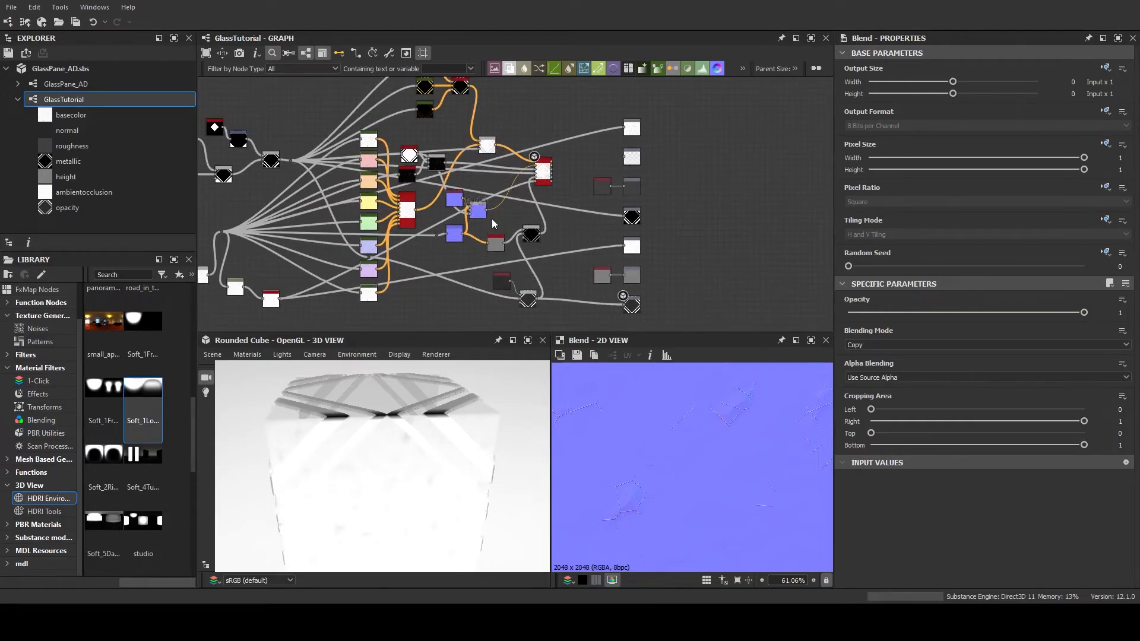
double_click(547, 168)
click(570, 197)
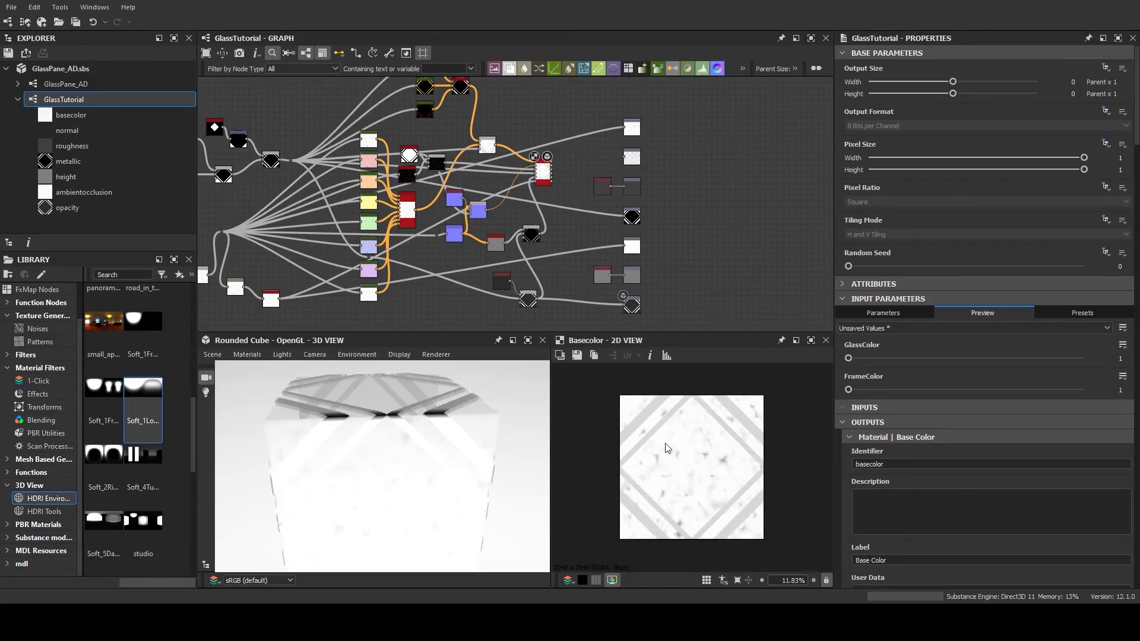
scroll(667, 448, up, 1)
drag(848, 358, 1084, 360)
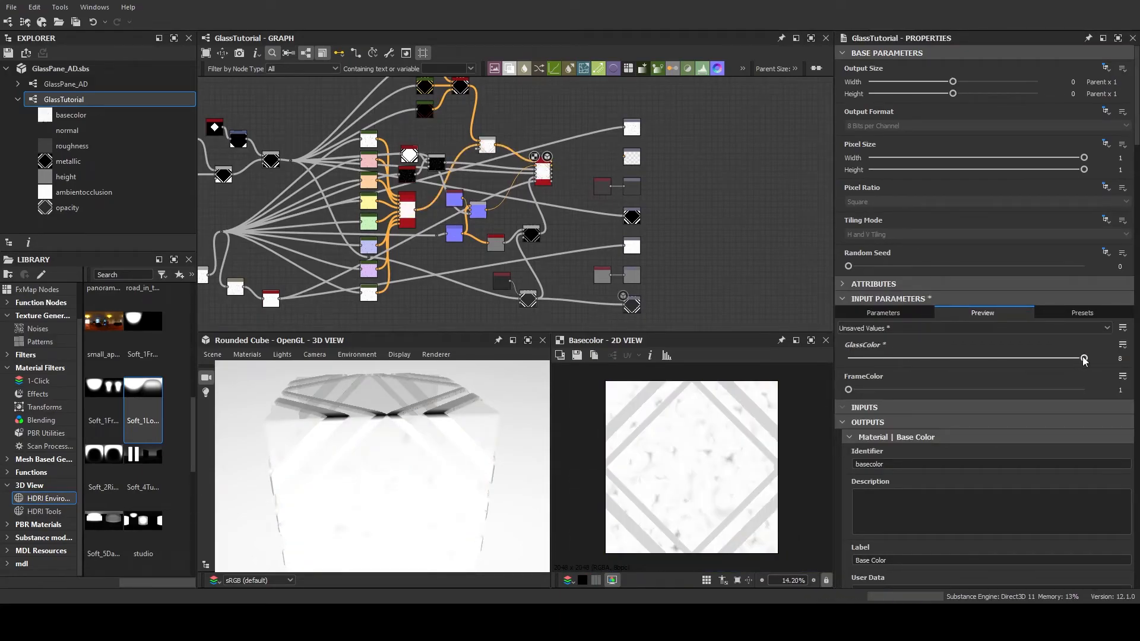
drag(427, 463, 563, 426)
drag(876, 358, 1086, 358)
drag(519, 512, 389, 441)
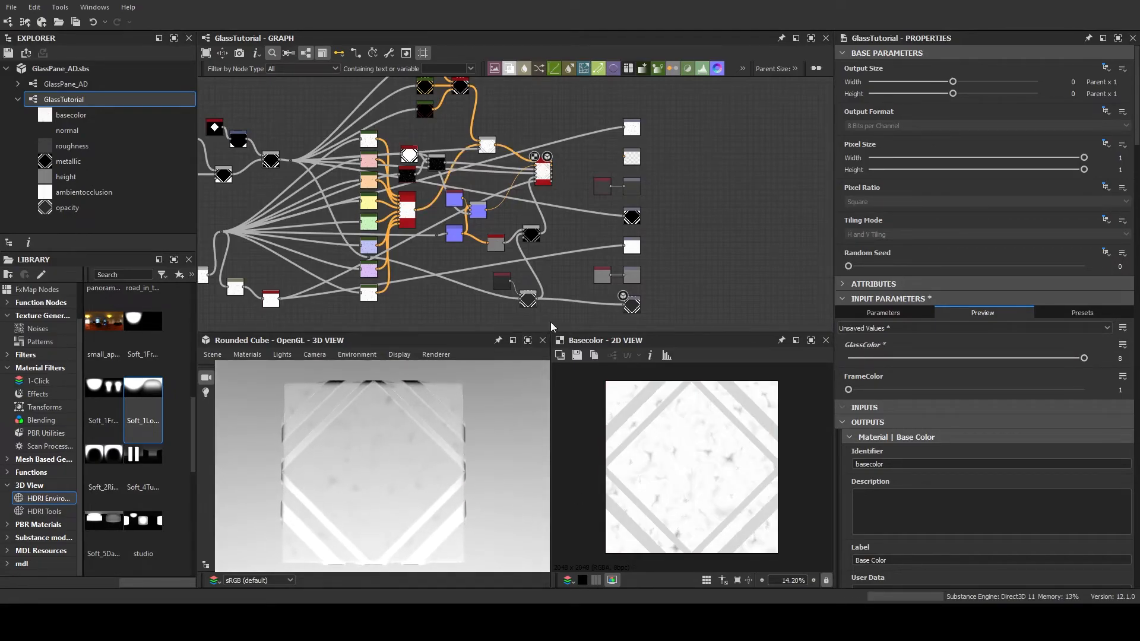
Move the dark grayscale Uniform Color node farther from the opacity Blend to make room between them
scroll(562, 275, up, 4)
middle_drag(563, 278, 650, 263)
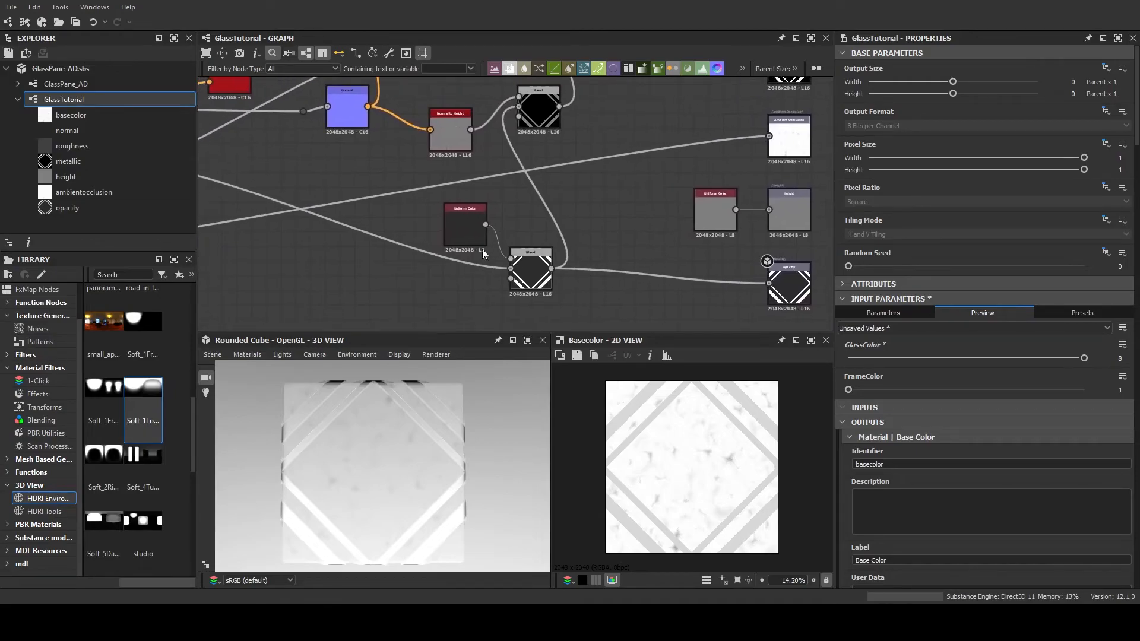
click(480, 214)
middle_drag(475, 233, 536, 248)
drag(535, 248, 498, 229)
middle_drag(498, 229, 482, 217)
mouse_move(480, 213)
mouse_down()
mouse_move(476, 227)
mouse_move(480, 214)
mouse_up()
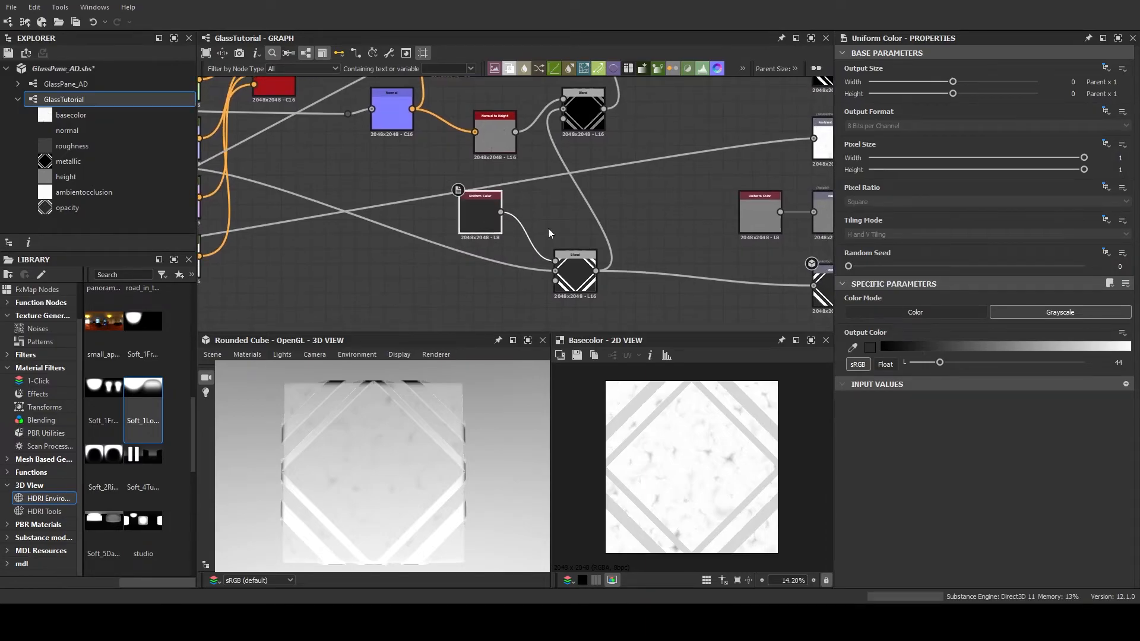
middle_drag(549, 229, 478, 218)
drag(421, 211, 297, 281)
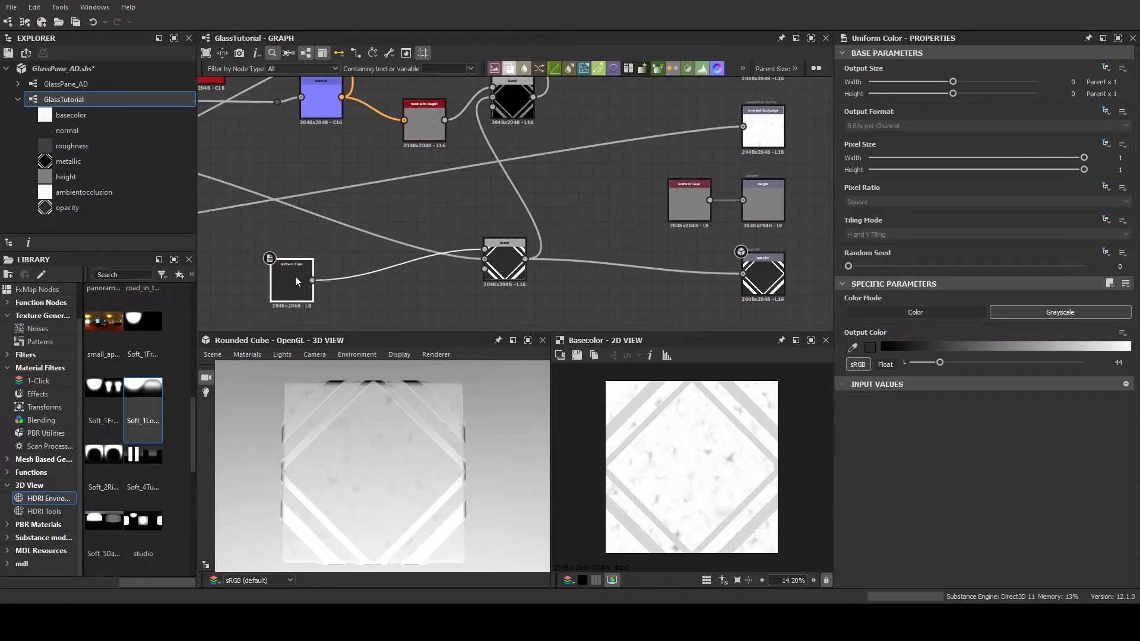
Duplicate the dark grayscale Uniform Color node, place the copy above the original and set its output color to 100
key(ctrl+v)
drag(500, 208, 277, 232)
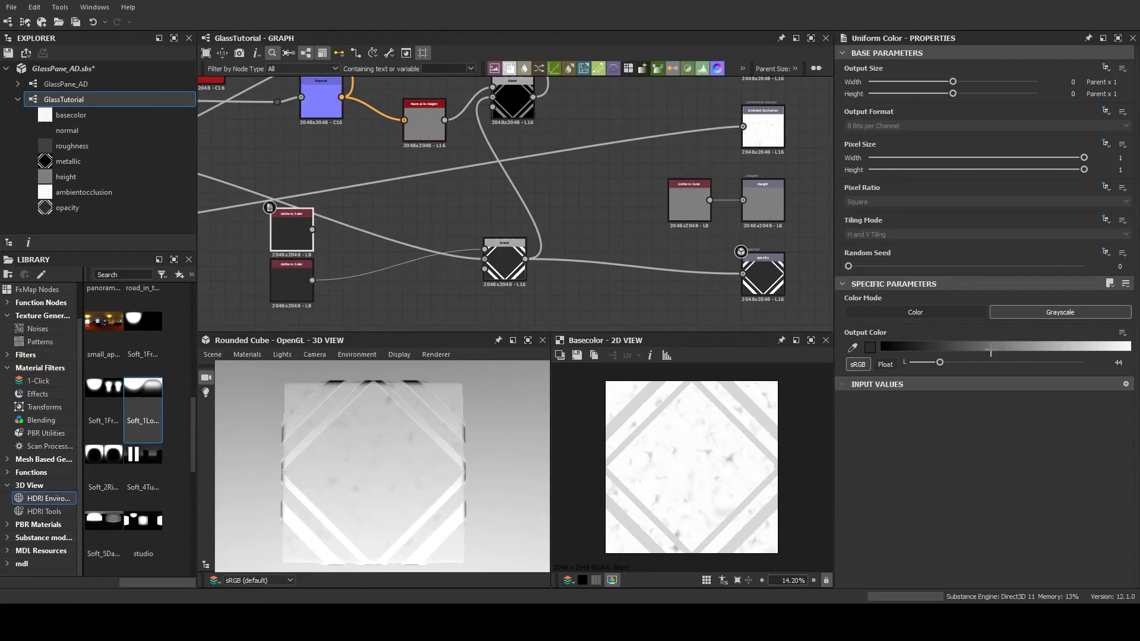
drag(940, 363, 978, 363)
Add a Multi Switch Grayscale node, feed both grayscale Uniform Colors into it, and connect its output to the opacity Blend's Foreground
middle_drag(379, 240, 500, 240)
click(507, 215)
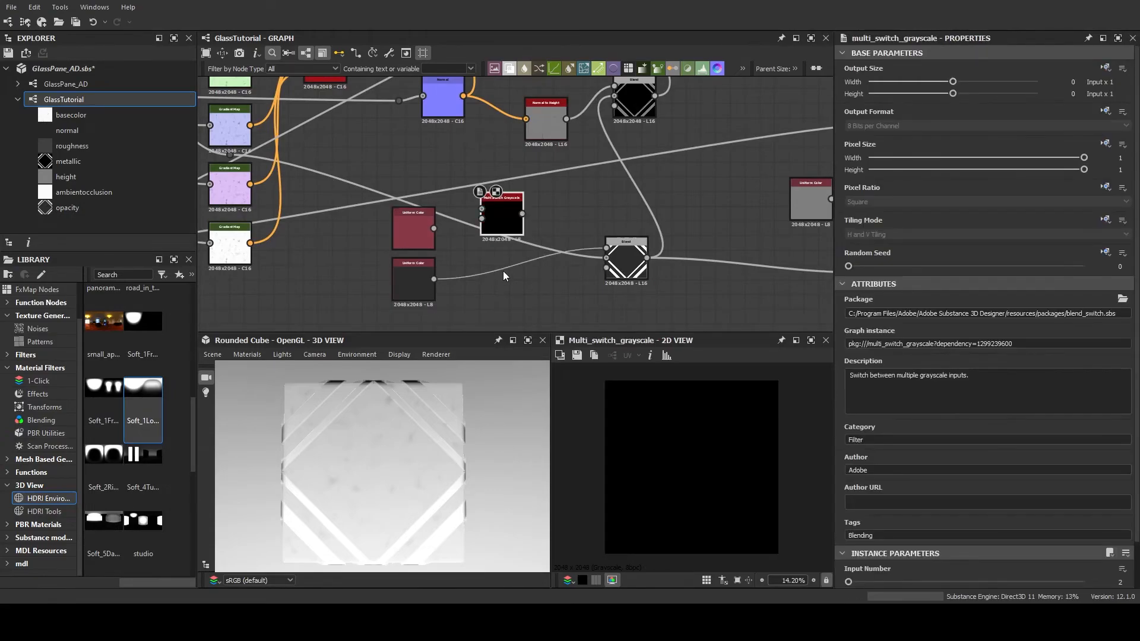
middle_drag(490, 240, 490, 219)
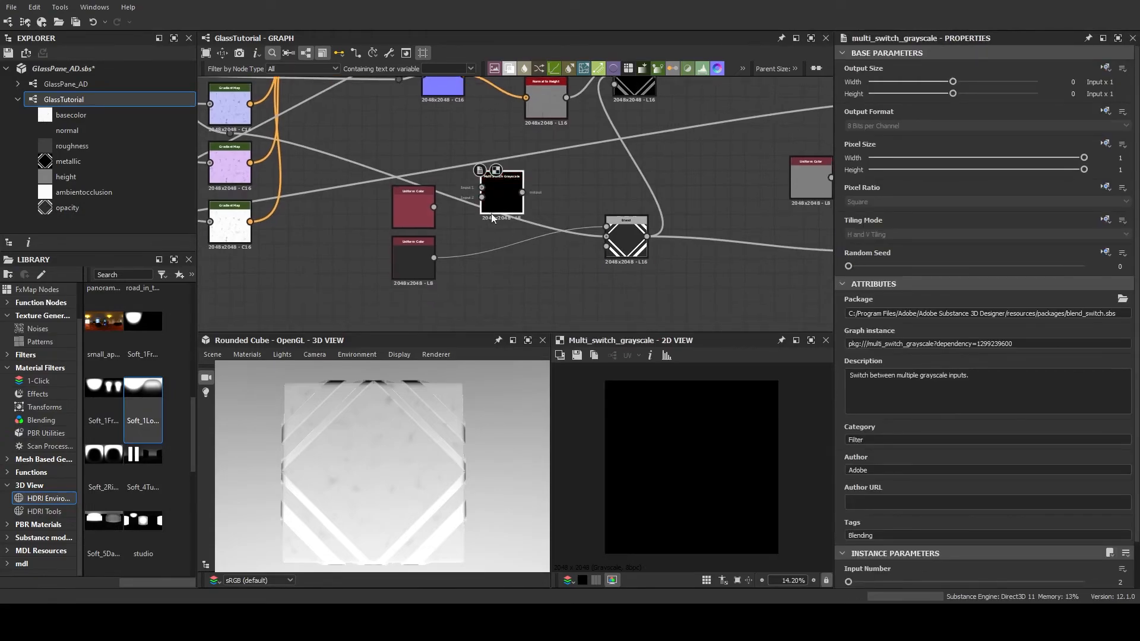
mouse_move(519, 212)
mouse_down()
mouse_move(529, 203)
mouse_move(512, 212)
mouse_up()
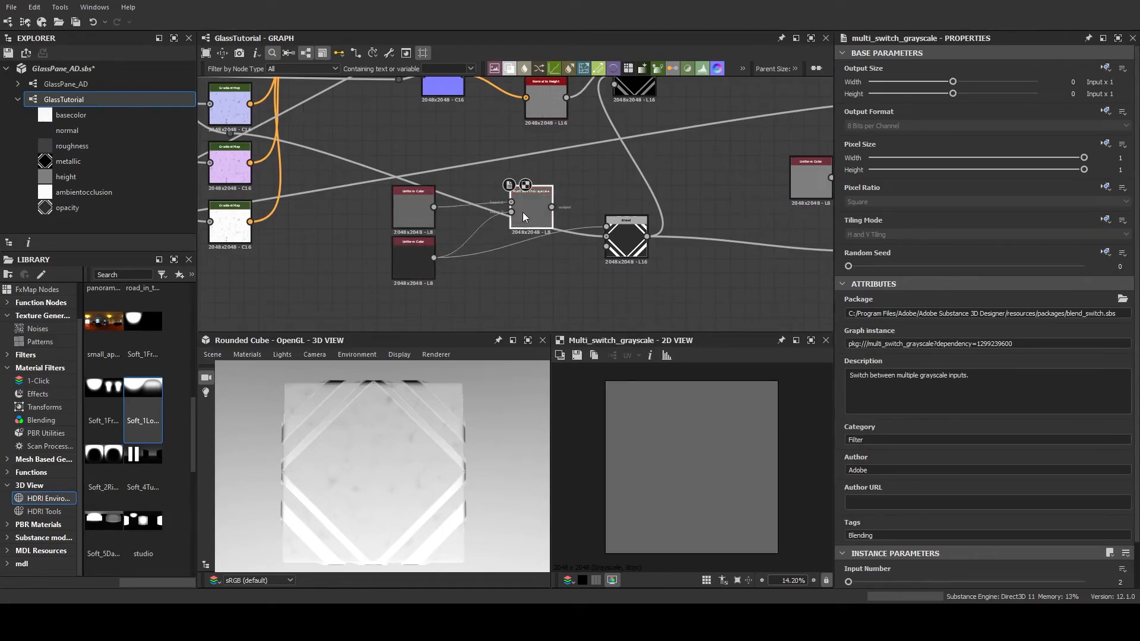
middle_drag(621, 233, 573, 231)
Set the Multi Switch Grayscale's Input Selection to 2 and compare the glass opacity on the rounded cube
mouse_move(423, 404)
mouse_down()
mouse_move(423, 476)
mouse_move(411, 383)
mouse_move(439, 416)
mouse_up()
scroll(849, 562, down, 1)
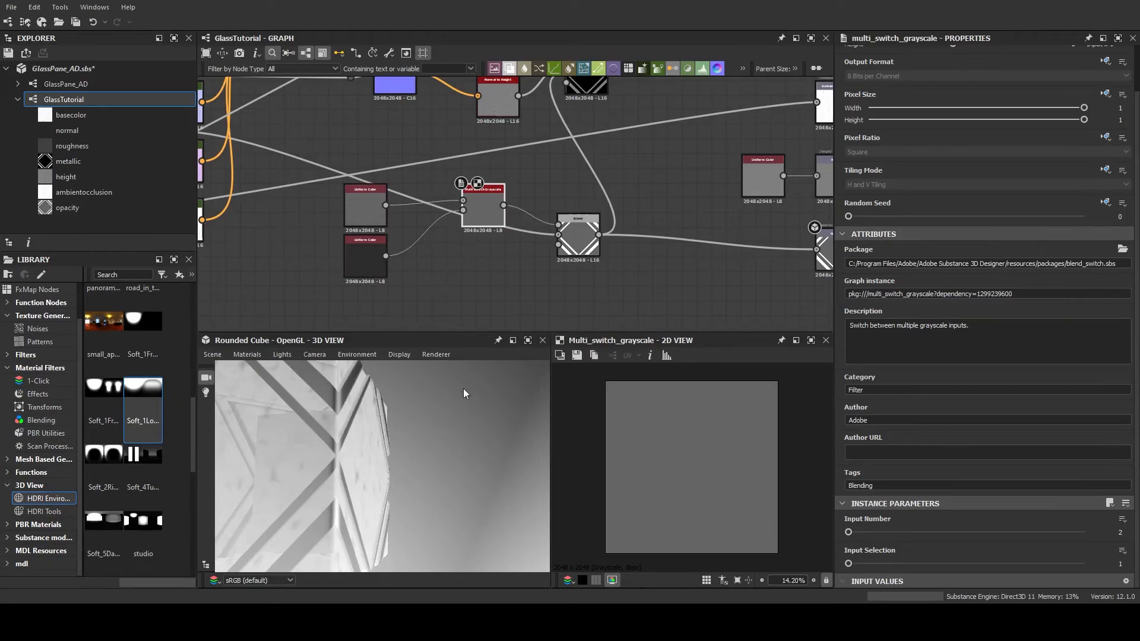
drag(308, 463, 420, 461)
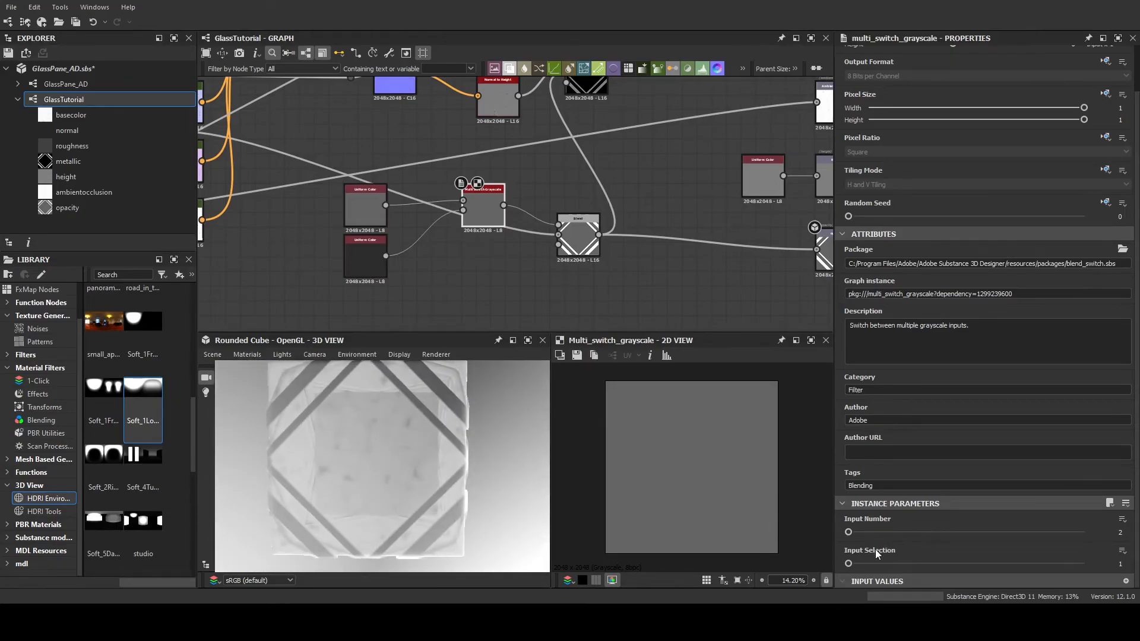
drag(850, 564, 861, 565)
drag(417, 473, 398, 437)
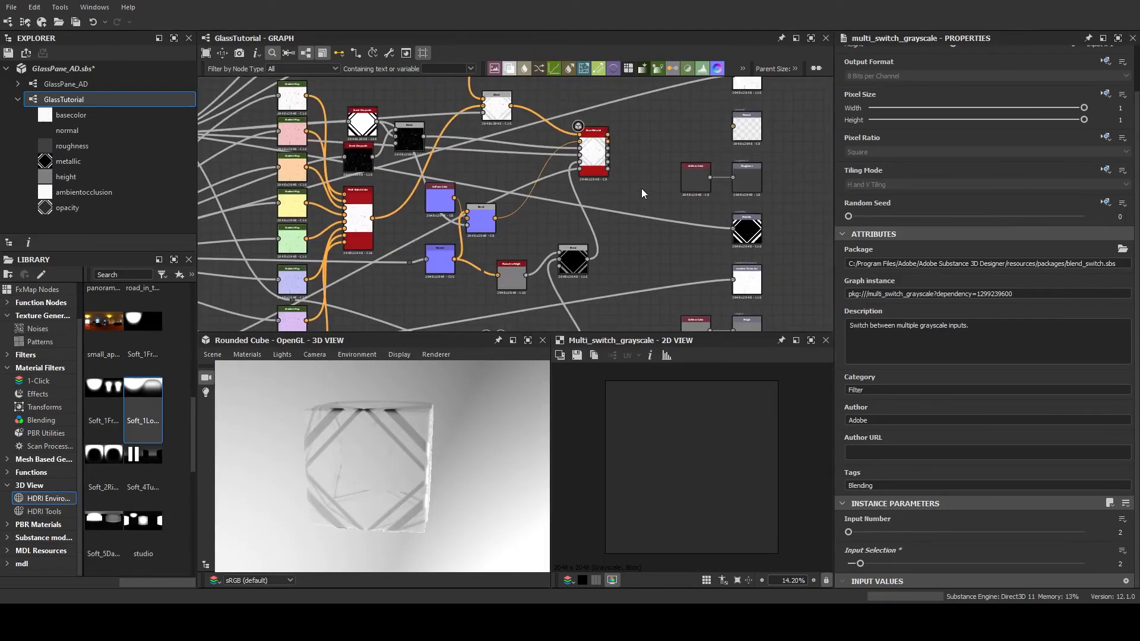
Set the graph's GlassColor preview value to 4 and inspect the tinted glass on the rounded cube
click(620, 187)
middle_drag(645, 224, 647, 188)
scroll(841, 353, down, 3)
scroll(920, 394, down, 12)
scroll(918, 425, up, 11)
scroll(918, 424, up, 4)
mouse_move(868, 390)
mouse_down()
mouse_move(922, 389)
mouse_move(881, 388)
mouse_up()
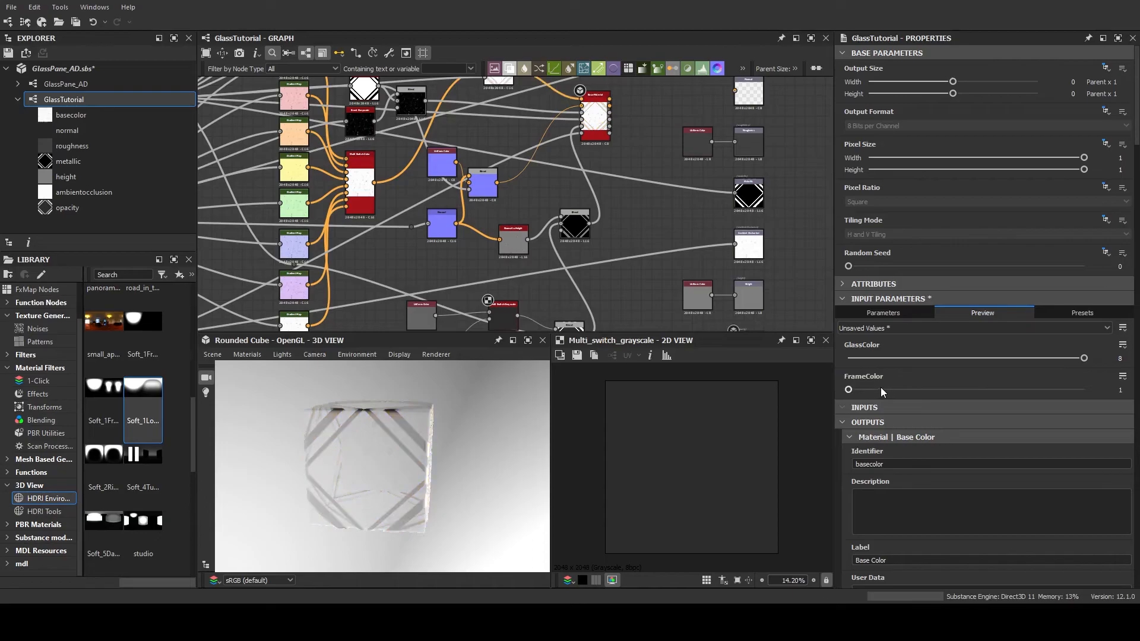
drag(1085, 362, 940, 355)
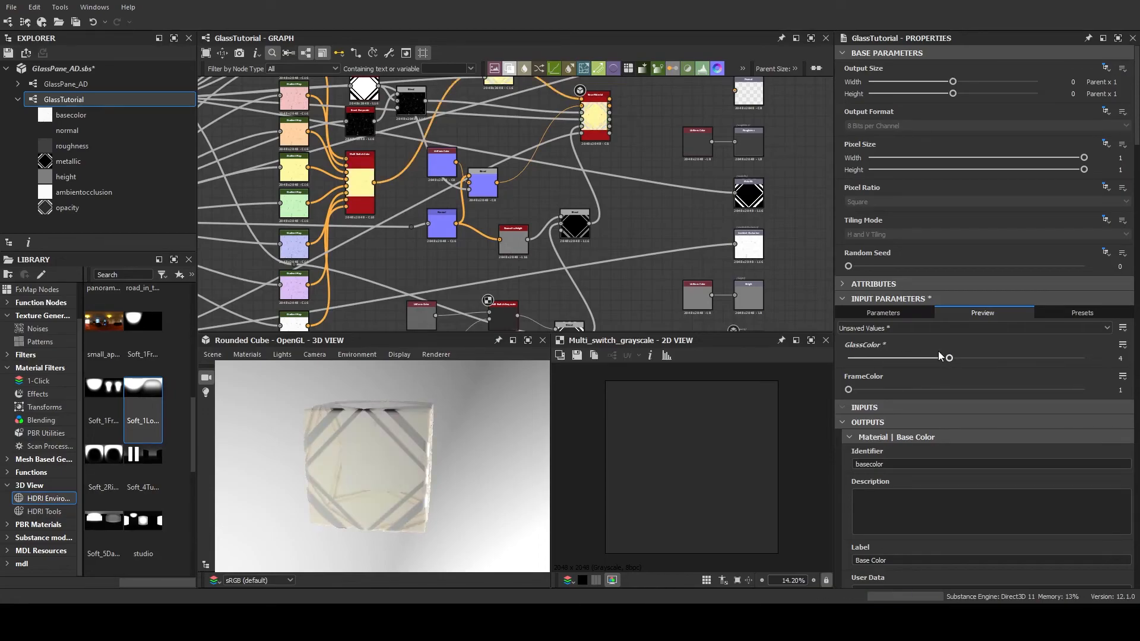
drag(511, 440, 386, 456)
Set the Multi Switch Grayscale's Input Selection to 1 and inspect the glass opacity on the cube
middle_drag(530, 282, 532, 184)
scroll(532, 184, up, 2)
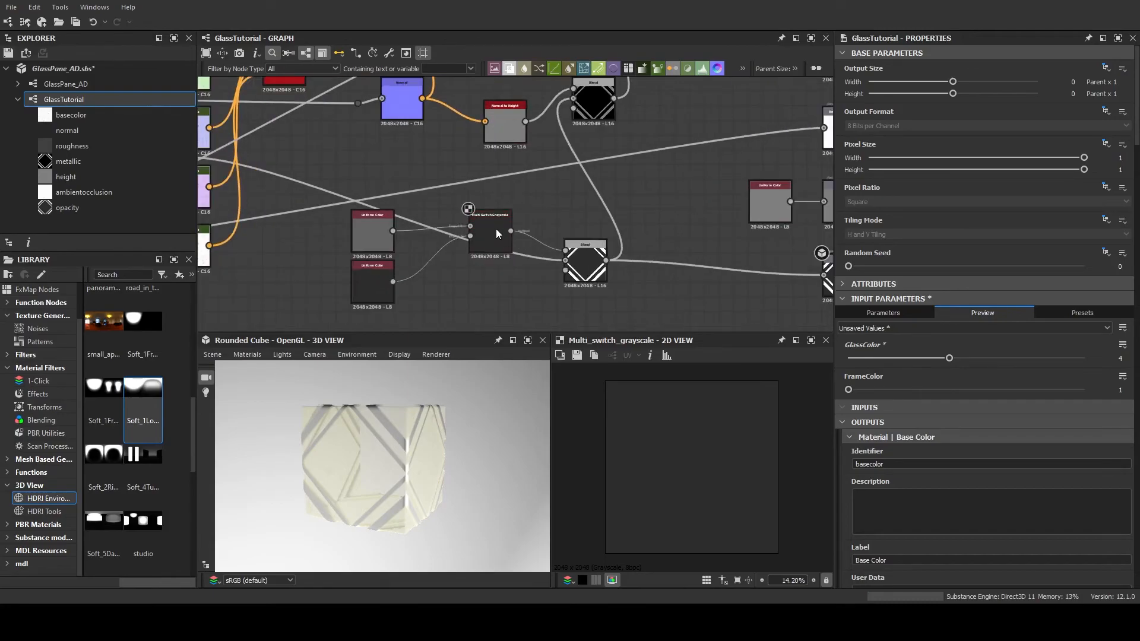
click(495, 227)
scroll(950, 540, down, 2)
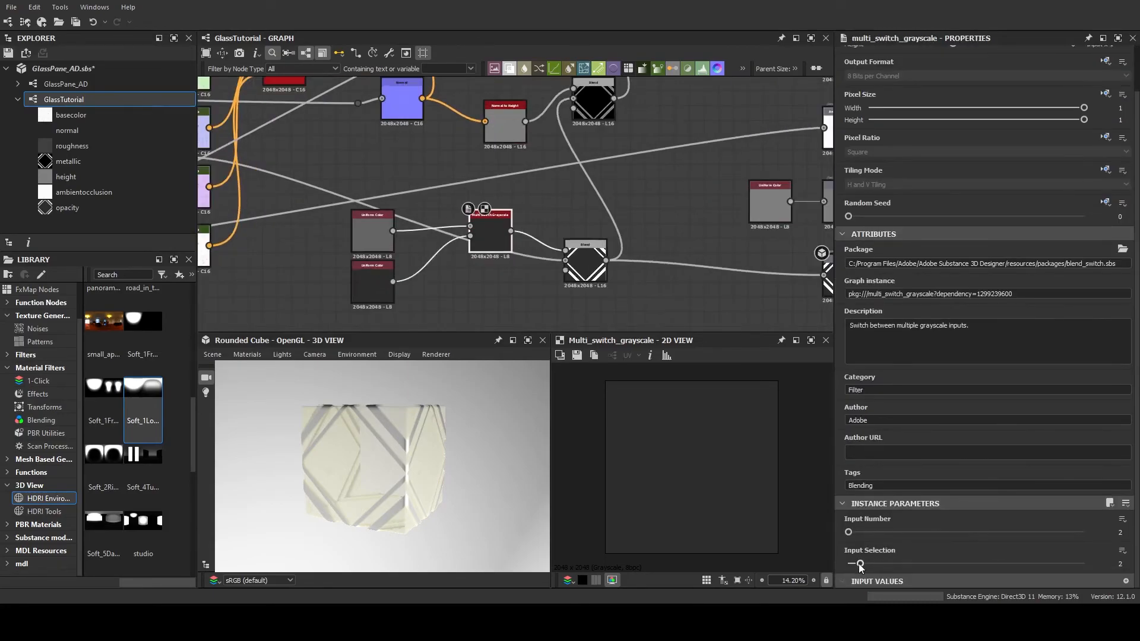
drag(861, 564, 837, 565)
drag(422, 508, 415, 450)
drag(848, 564, 850, 564)
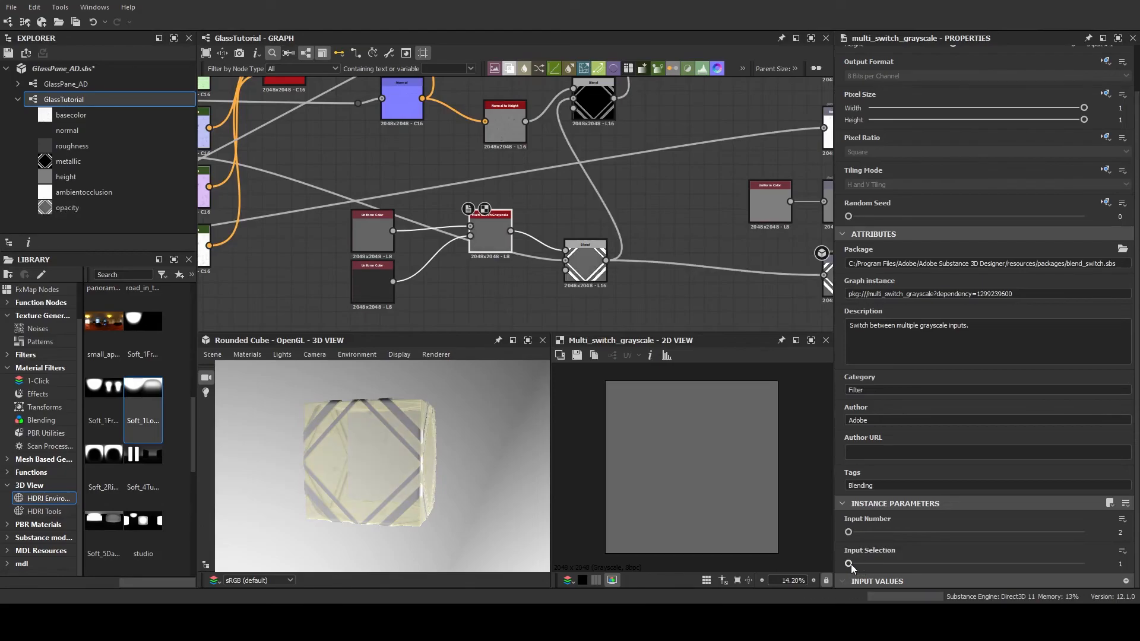
Expose the switch's Input Selection as a graph input named GlassOpacitySelection, an integer slider with default 1, min 1, max 2 and clamping on
scroll(504, 248, down, 2)
middle_drag(479, 212, 534, 219)
click(1123, 551)
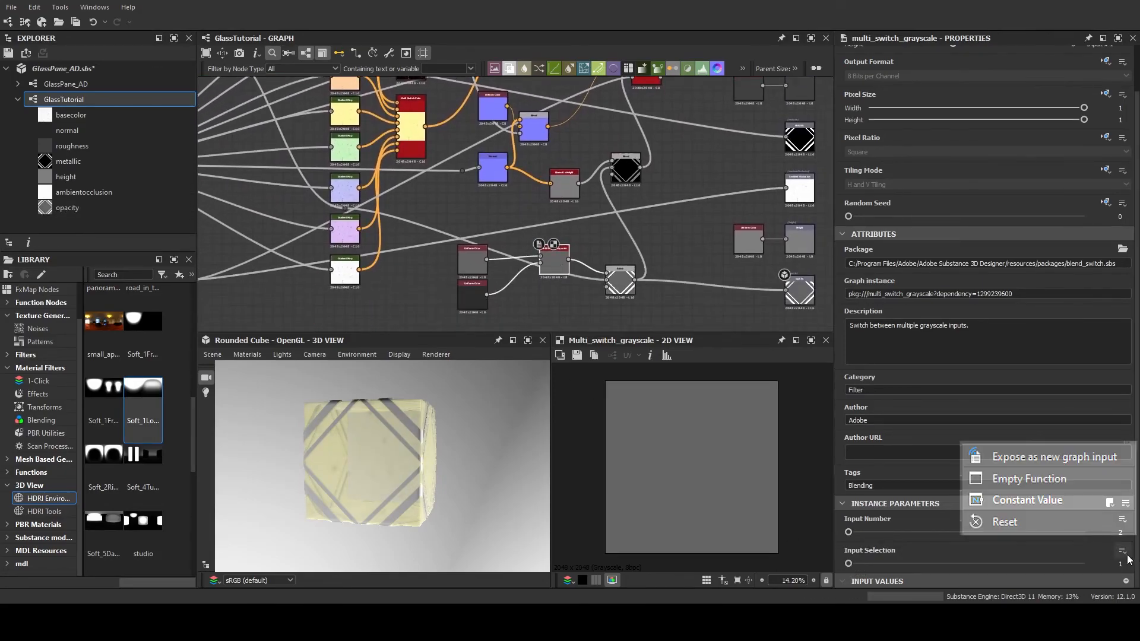
click(1099, 462)
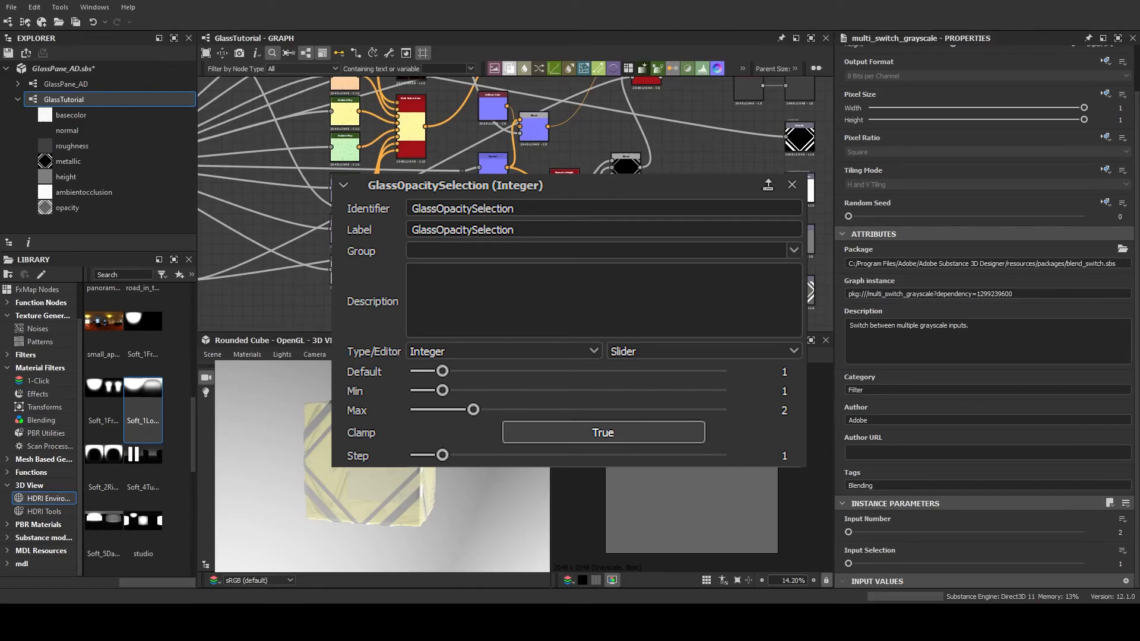
click(643, 383)
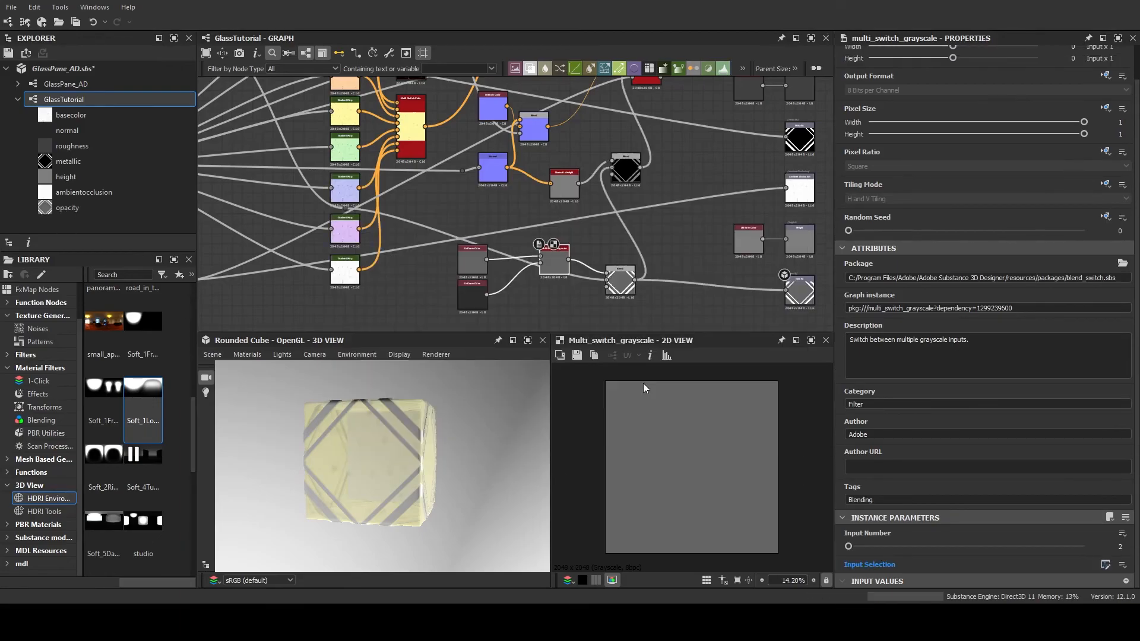
Test the GlassOpacitySelection preview, leave it at 1, and set FrameColor to 3 while inspecting the cube
scroll(521, 282, down, 5)
double_click(597, 244)
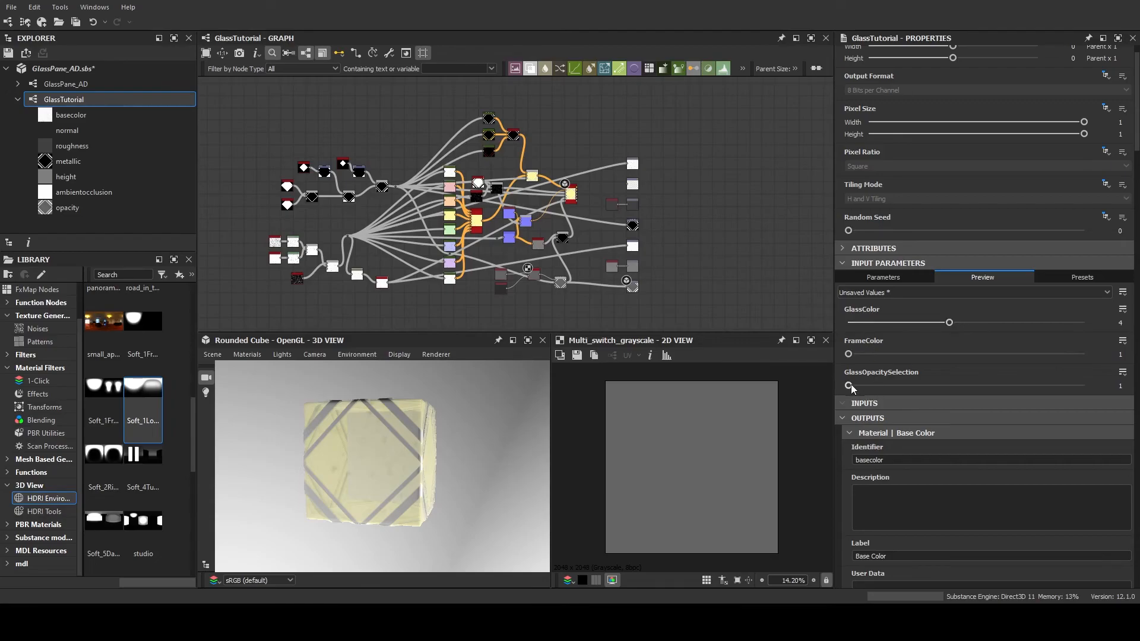
drag(963, 384, 893, 393)
drag(856, 353, 1085, 355)
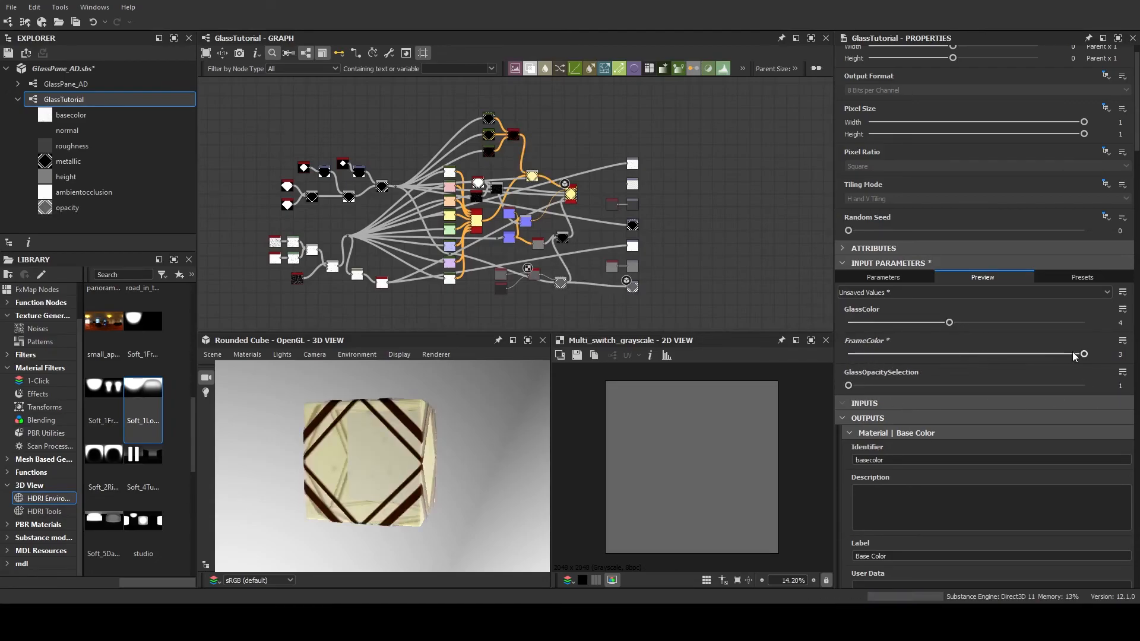
drag(451, 469, 390, 479)
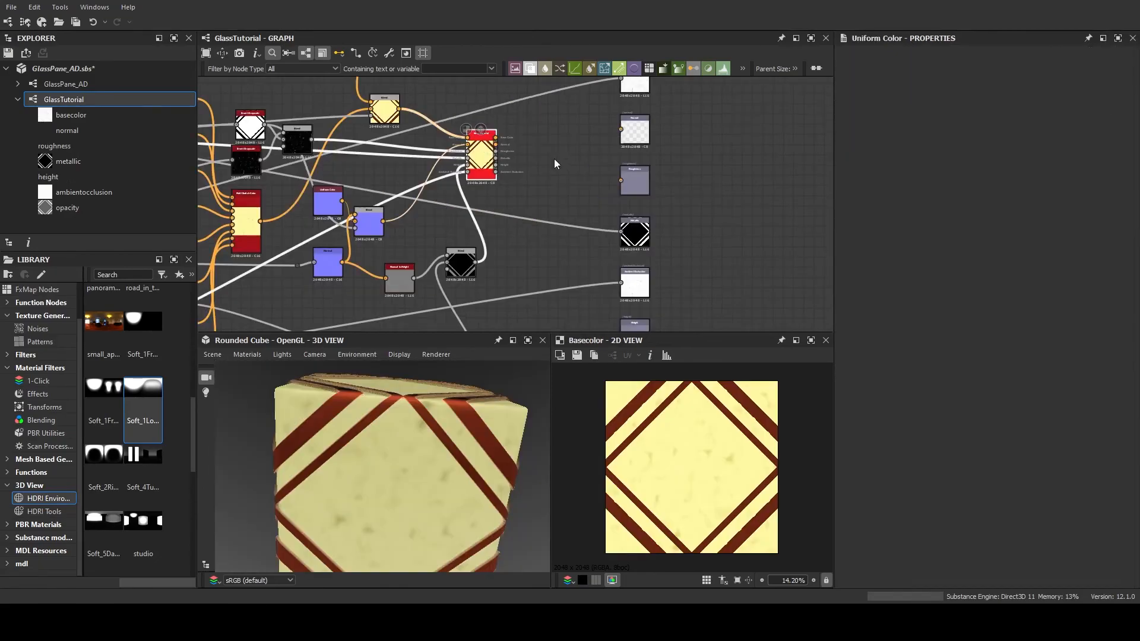
Connect the Base Material's outputs to the matching Base Color, Normal, Roughness, Metallic, Ambient Occlusion and Height output nodes
middle_drag(554, 158, 576, 216)
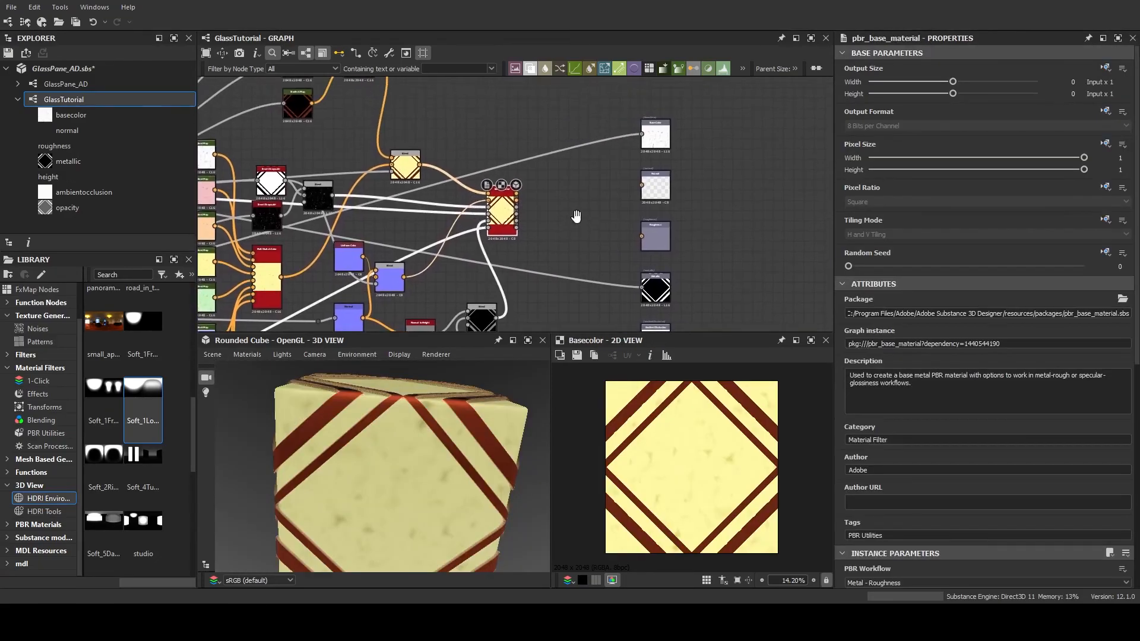
scroll(501, 209, up, 3)
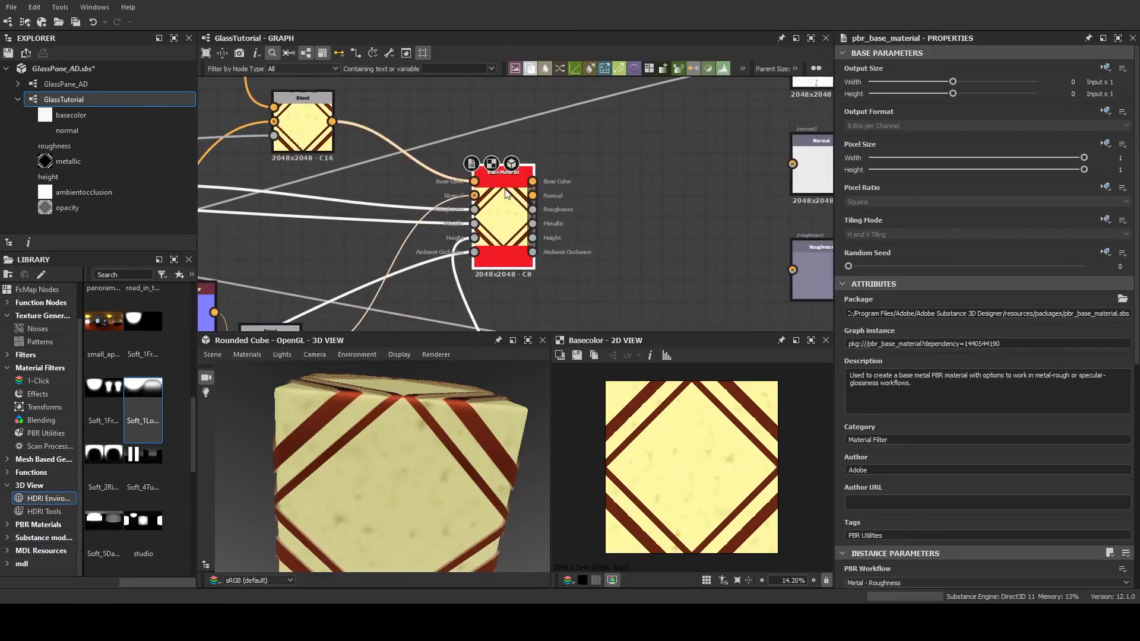
scroll(518, 207, down, 5)
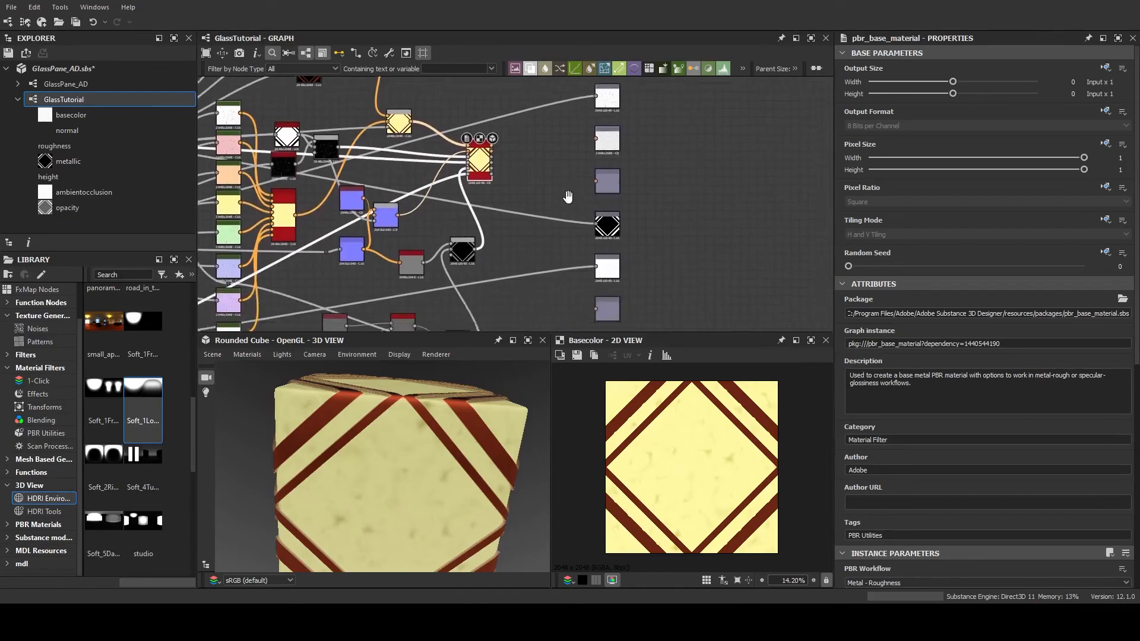
middle_drag(550, 254, 558, 234)
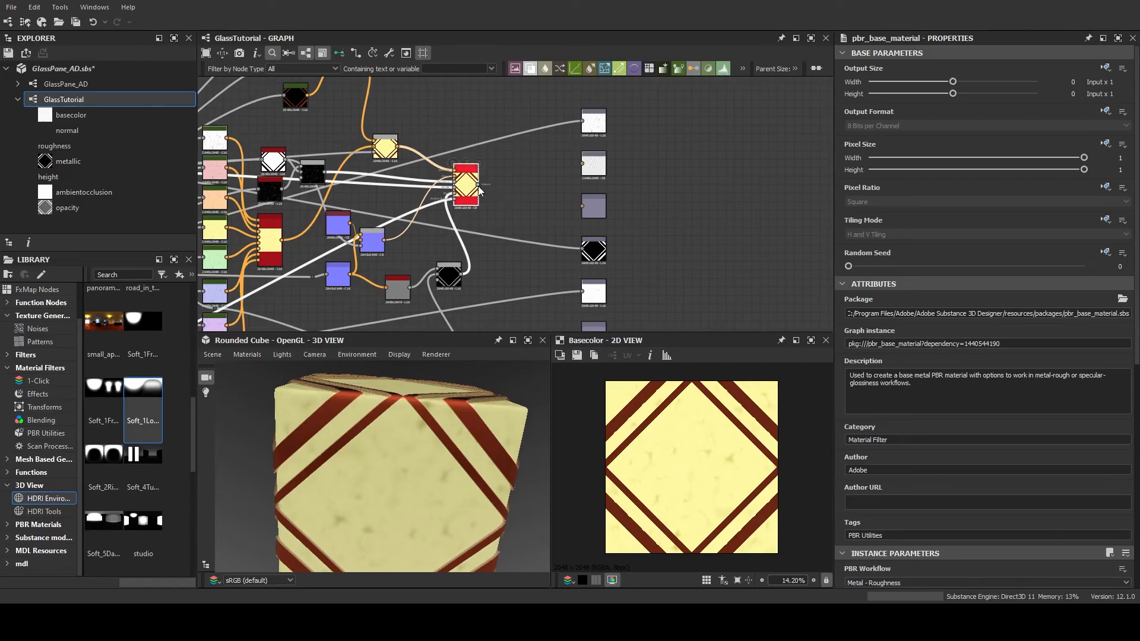
drag(478, 185, 586, 166)
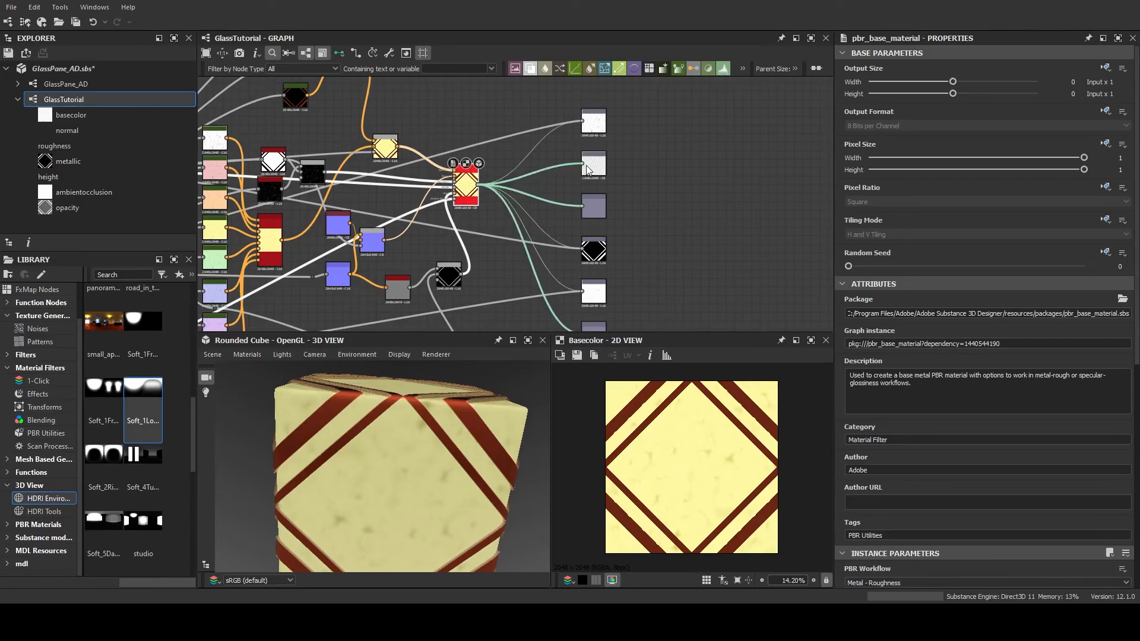
middle_drag(528, 237, 527, 178)
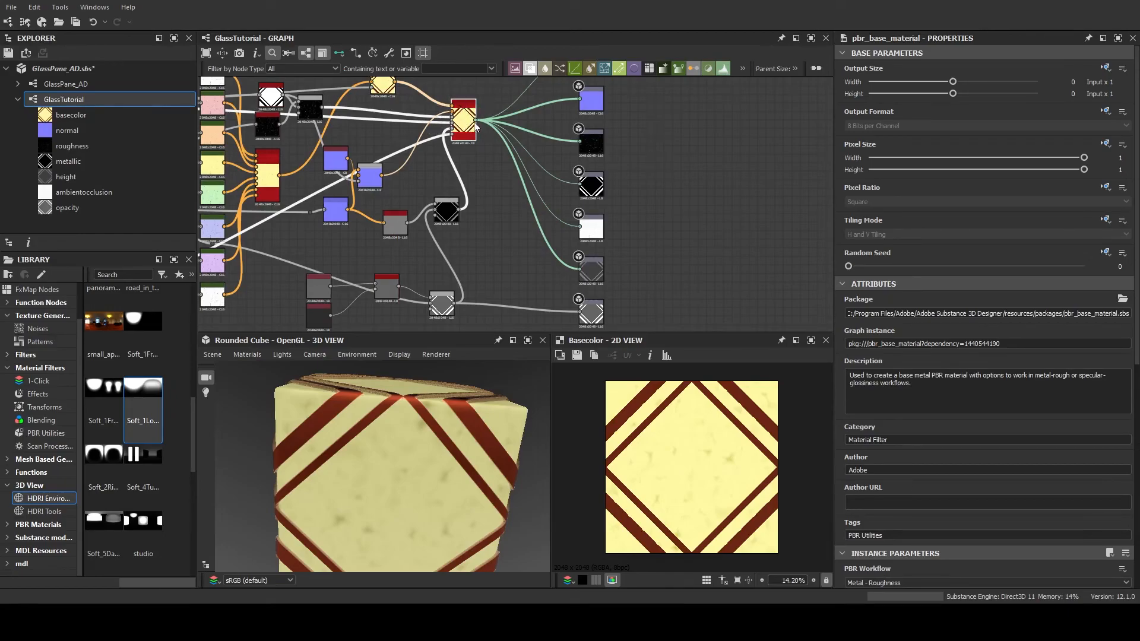
Save the GlassPane_AD.sbs package with the Base Material connected to the outputs
click(703, 155)
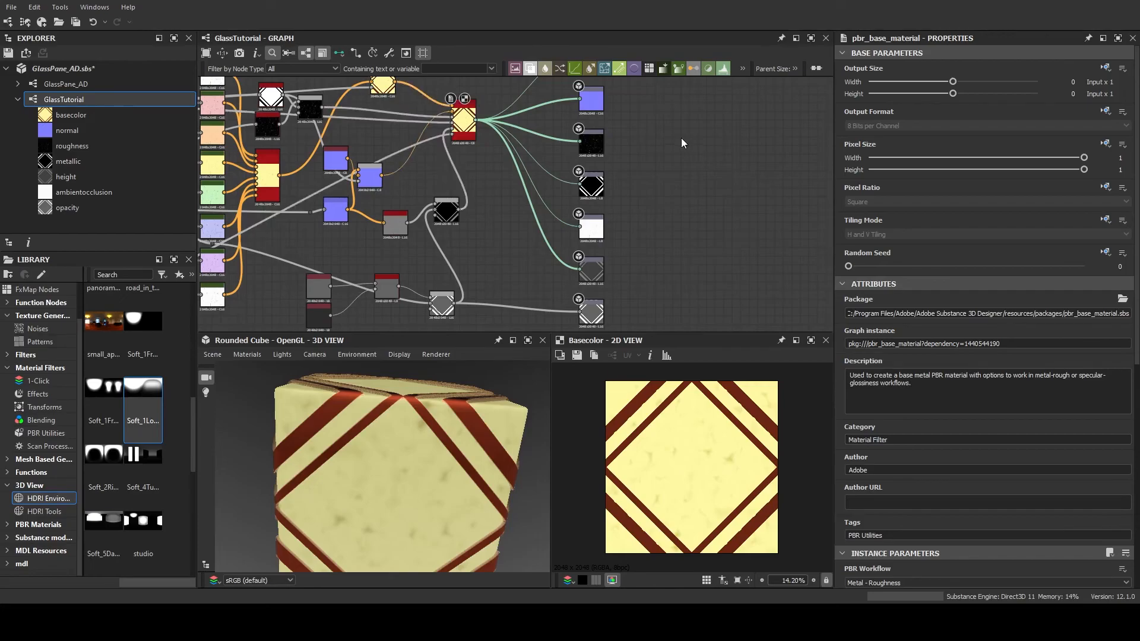
middle_drag(682, 138, 682, 190)
scroll(682, 190, down, 2)
click(334, 56)
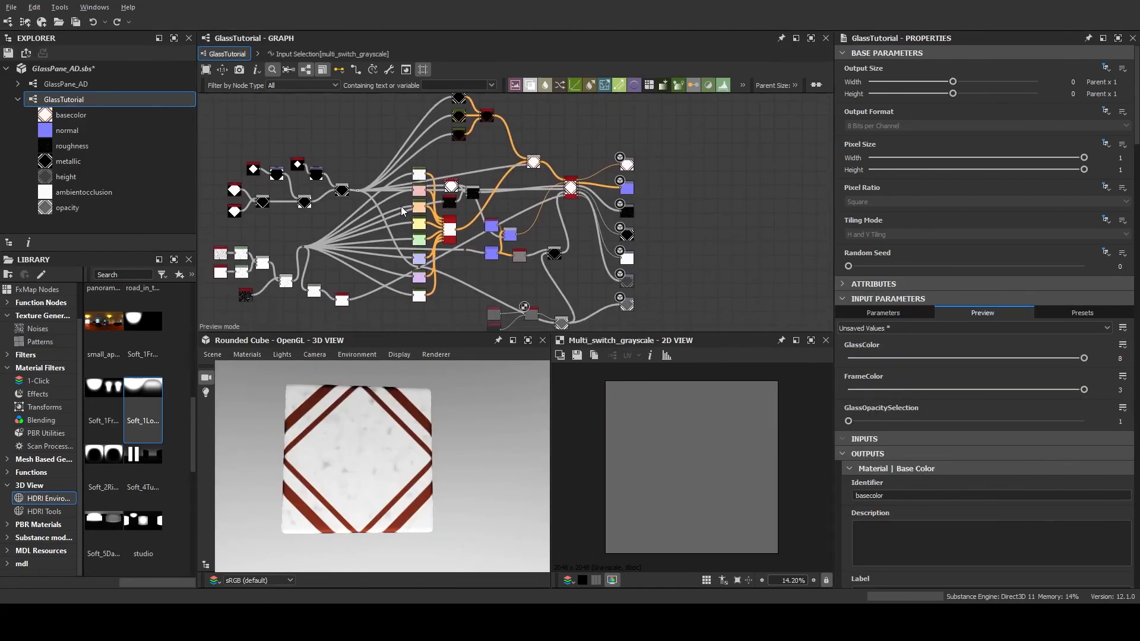
key(ctrl+s)
Test the GlassColor preview from its lowest value up to 7 while inspecting the cube from different angles
middle_drag(401, 205, 456, 173)
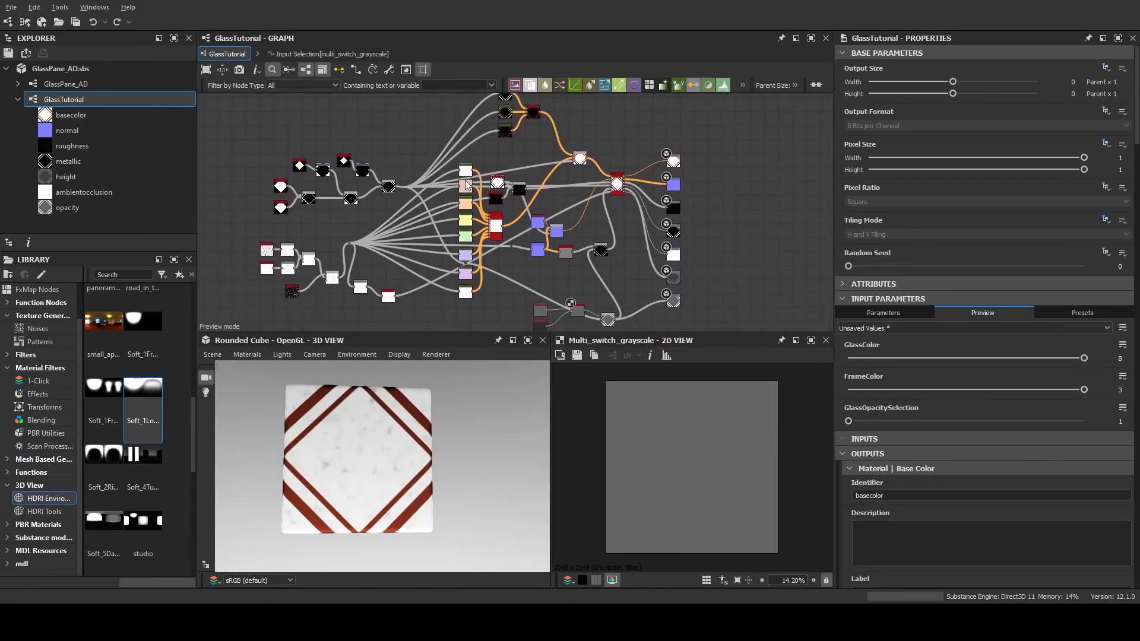
scroll(465, 181, down, 2)
scroll(572, 278, up, 2)
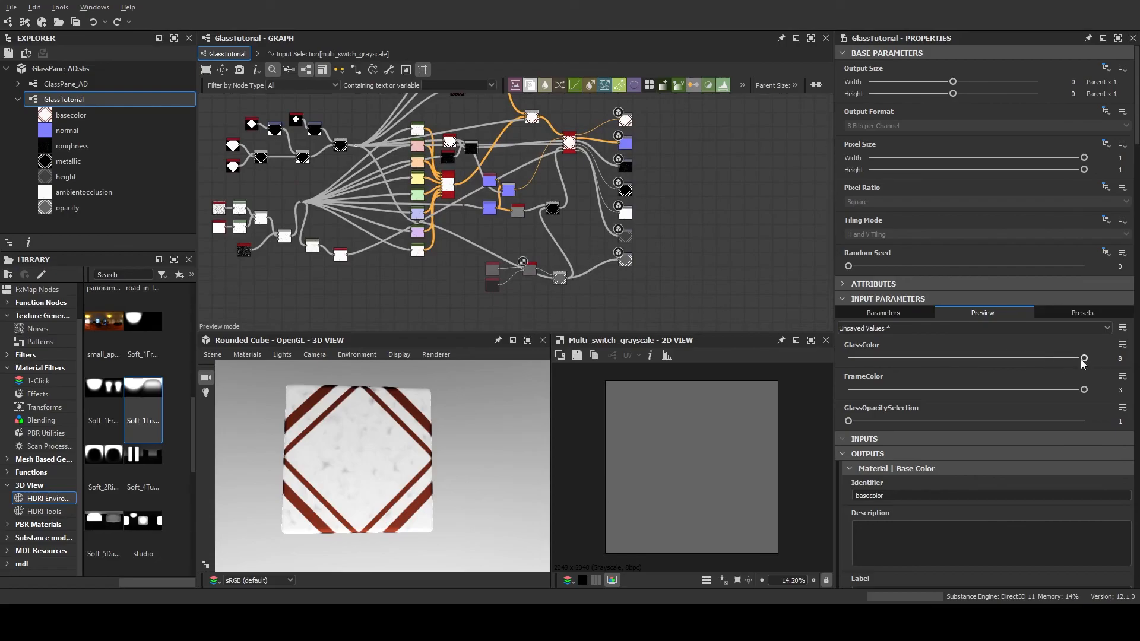
drag(1085, 358, 837, 360)
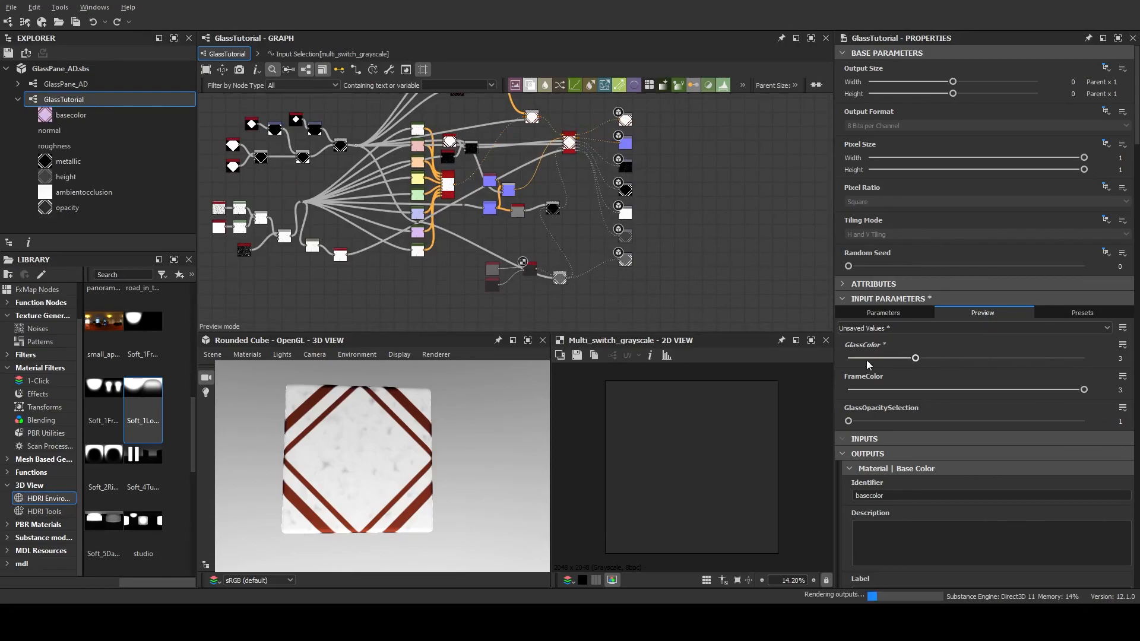
drag(353, 442, 328, 456)
drag(864, 363, 1048, 361)
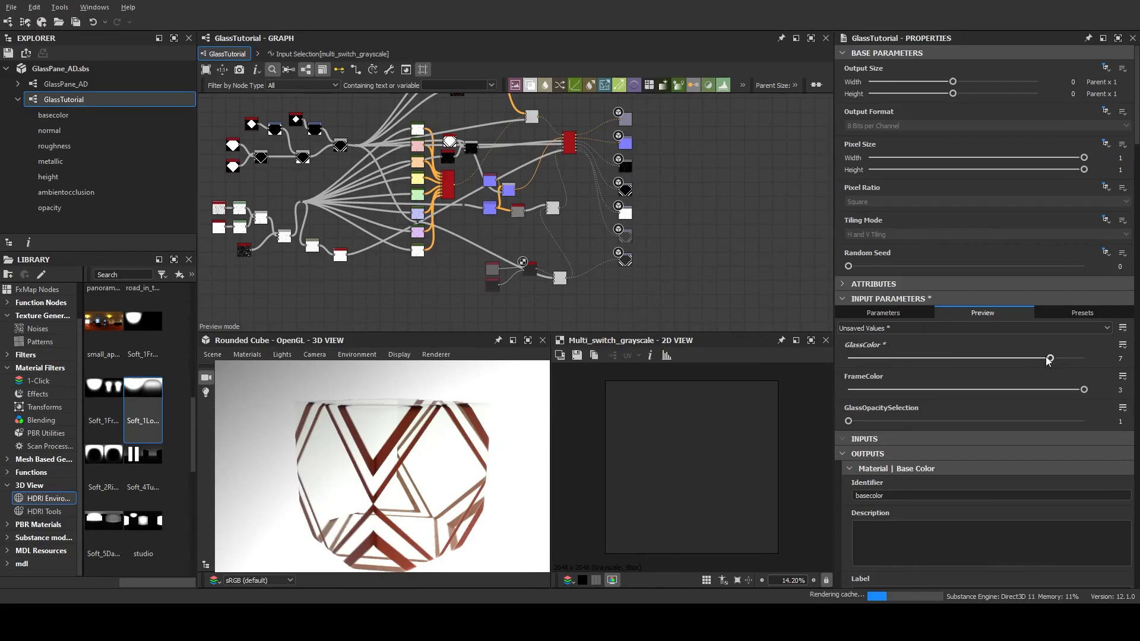
drag(297, 452, 328, 385)
Set the preview values to GlassColor 3, FrameColor 1 and GlassOpacitySelection 2, and review the whole graph
drag(1049, 359, 1074, 414)
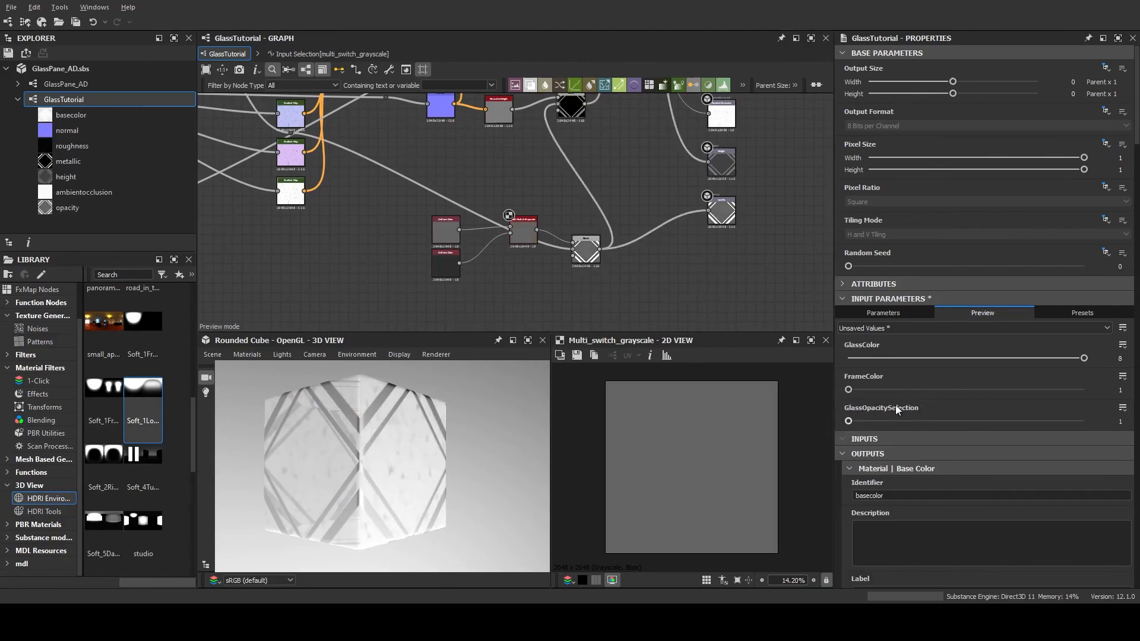
drag(1084, 358, 918, 358)
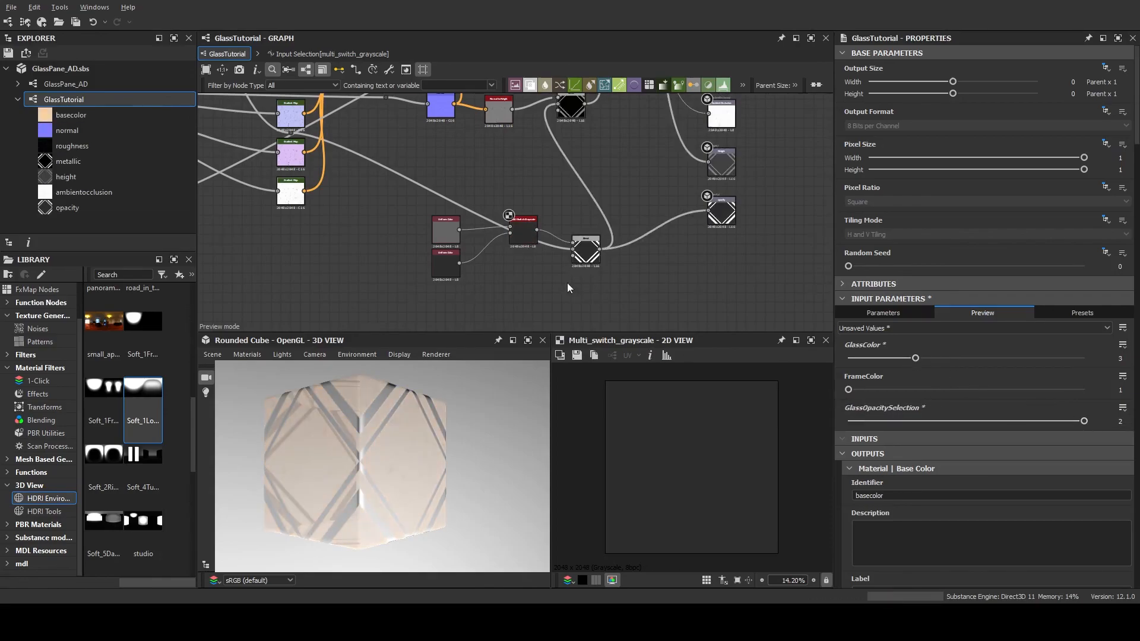
scroll(570, 267, down, 4)
middle_drag(573, 203, 624, 275)
scroll(621, 277, down, 1)
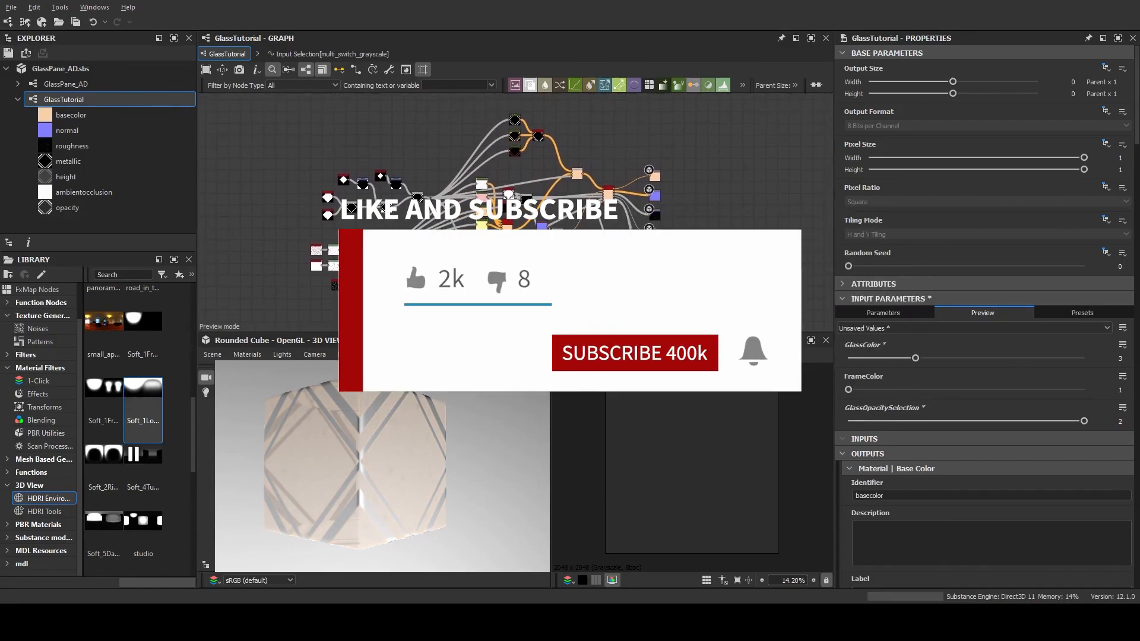